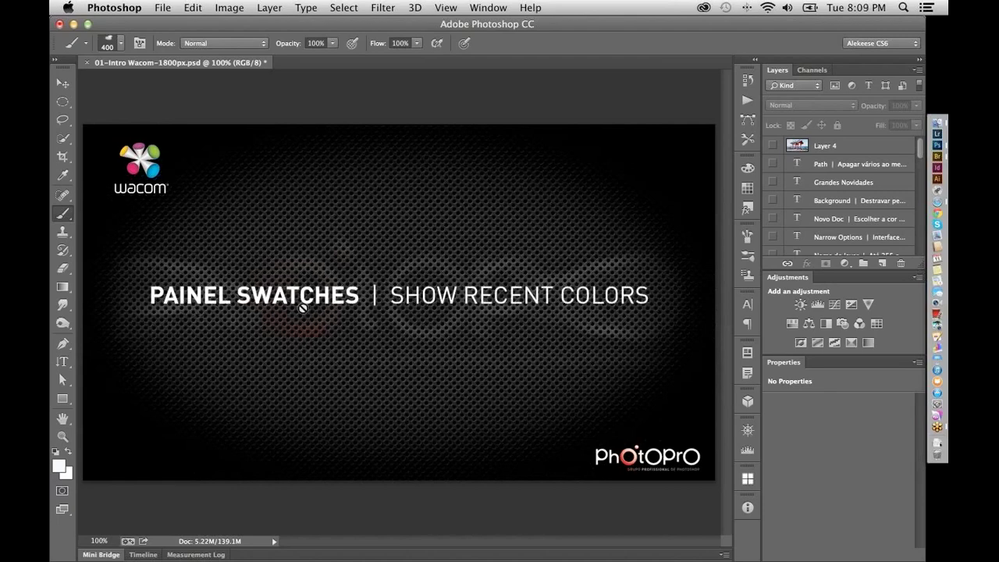
# Sample colours from the photo's sky, red pavilion post and sea with the Eyedropper, and show them among the recent swatches
pyautogui.click(745, 190)
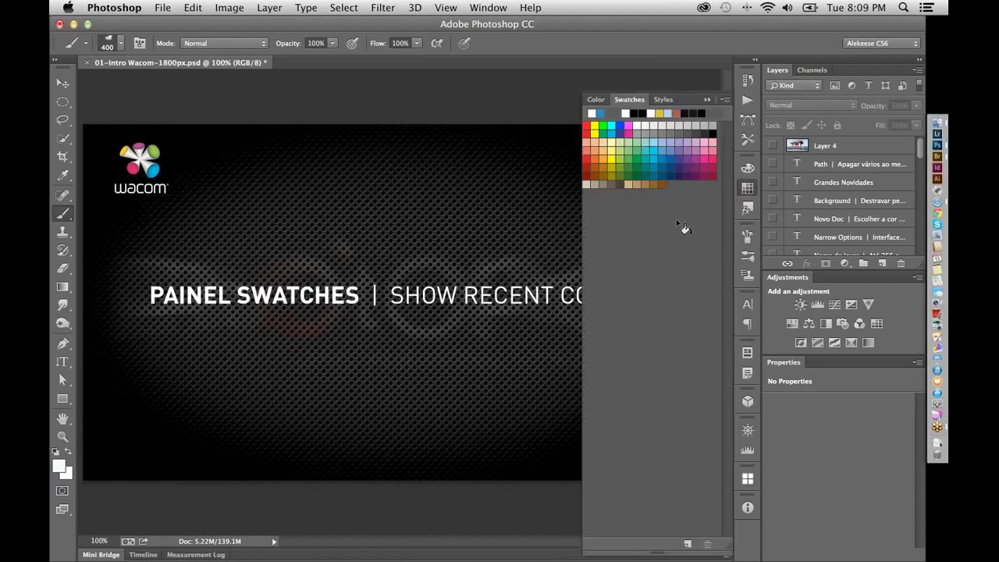
pyautogui.click(747, 190)
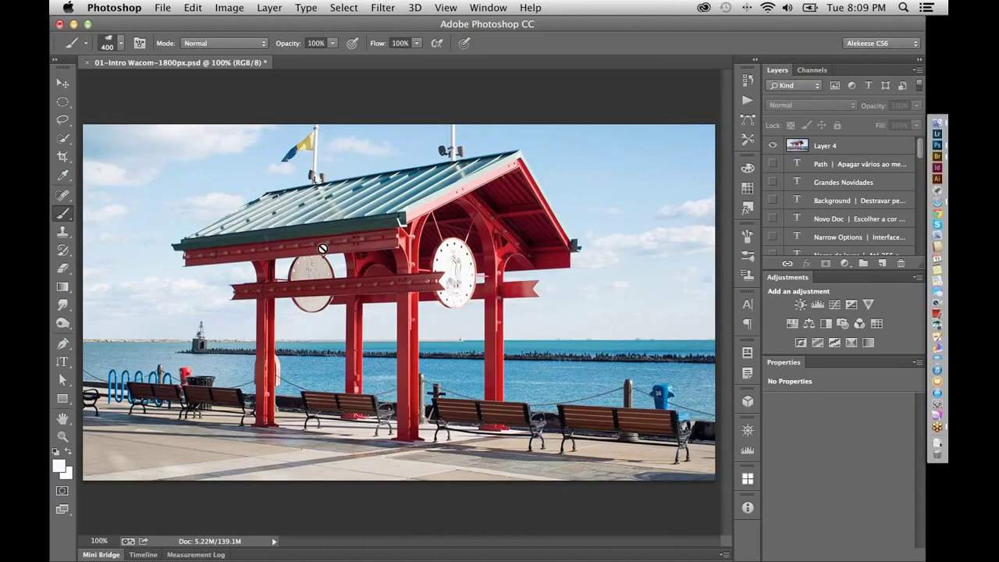
pyautogui.press('i')
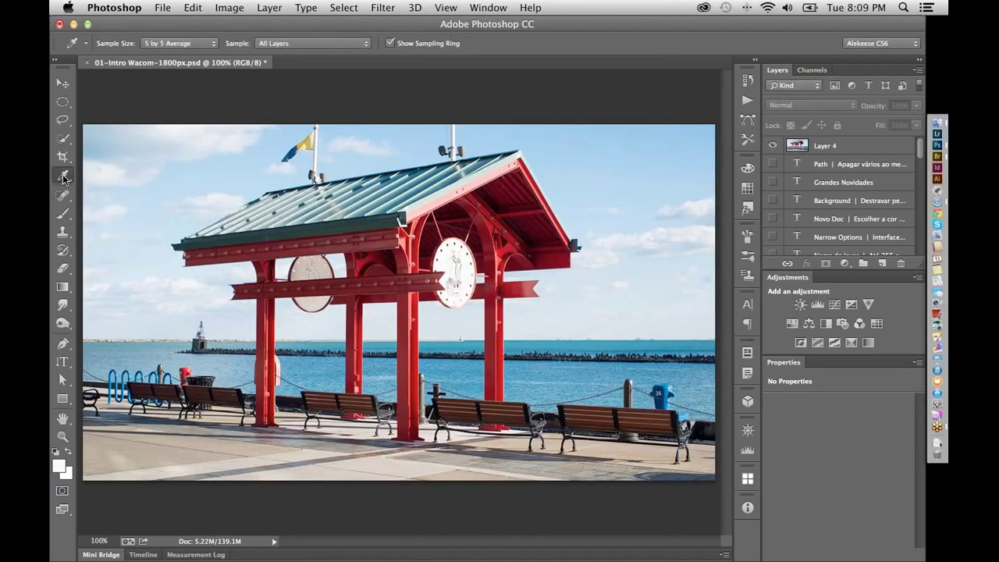
pyautogui.moveTo(64, 178); pyautogui.dragTo(97, 180)
pyautogui.moveTo(254, 156); pyautogui.dragTo(271, 148)
pyautogui.click(404, 339)
pyautogui.moveTo(326, 367); pyautogui.dragTo(326, 367)
pyautogui.click(747, 190)
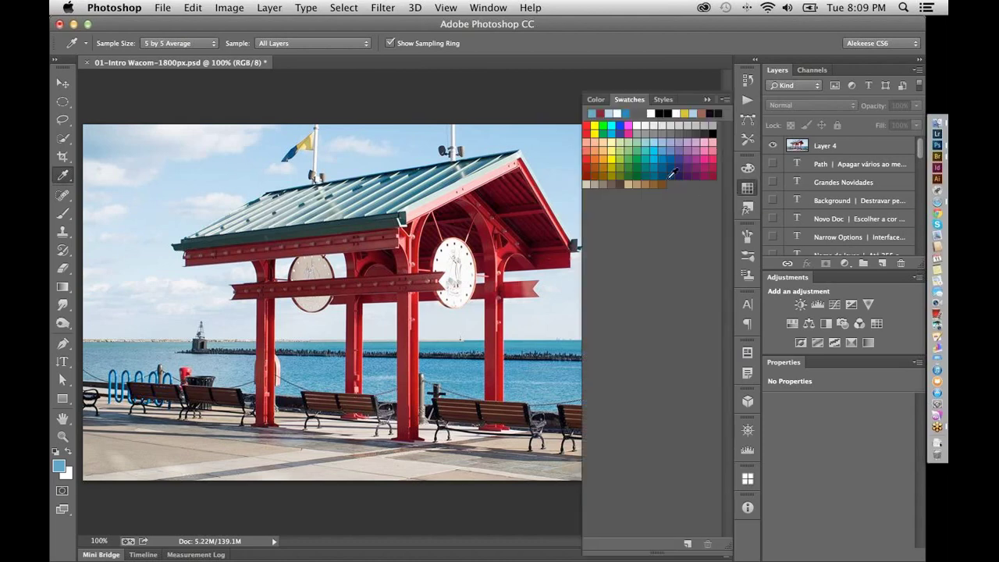
# Turn off Show Recent Colors for the swatches, and turn it back on
pyautogui.click(726, 101)
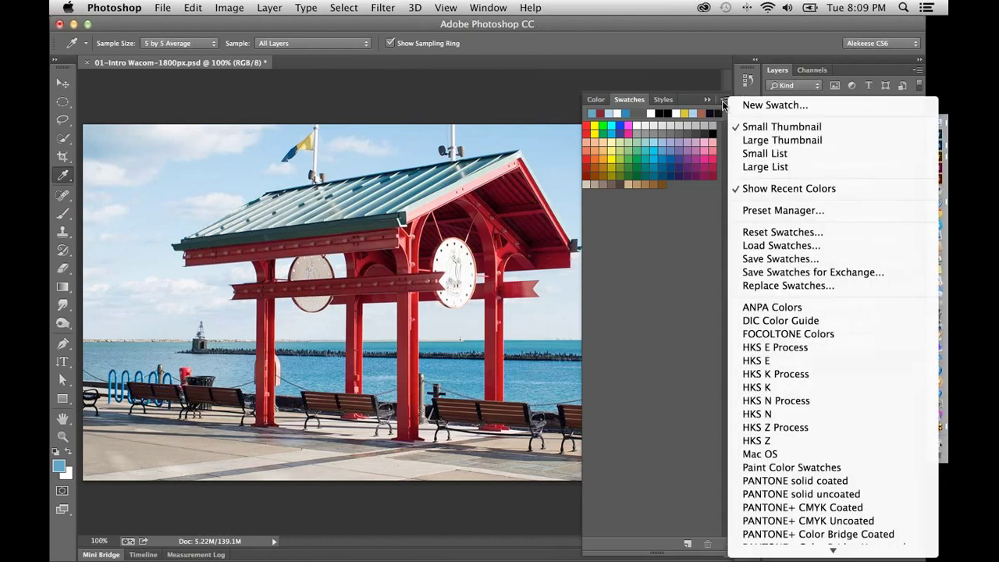
pyautogui.click(801, 193)
pyautogui.click(726, 102)
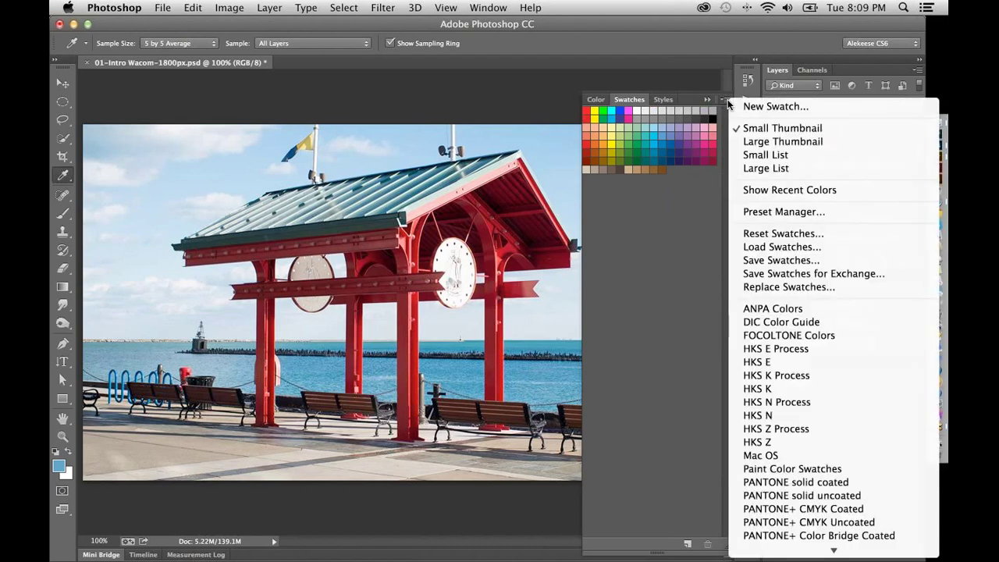
pyautogui.click(765, 191)
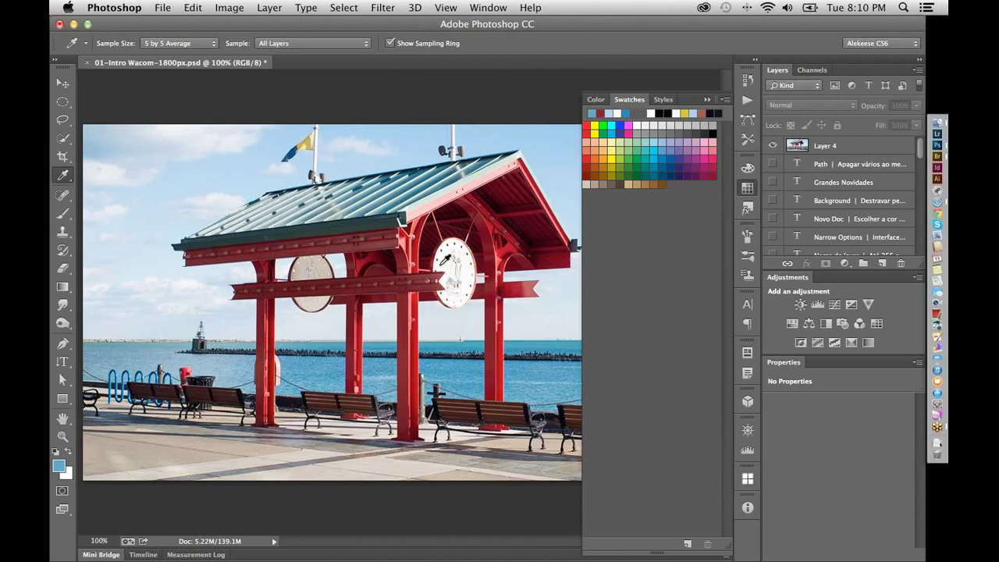
# Sample more photo colours with the Swatches panel floating, and reuse the dark red from the recent colours as foreground colour
pyautogui.click(442, 264)
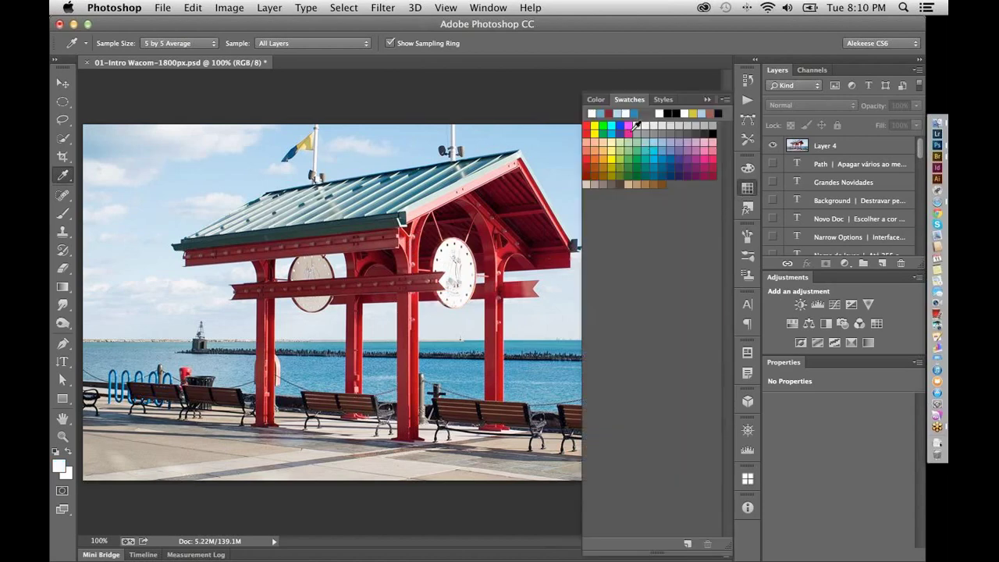
pyautogui.moveTo(629, 99); pyautogui.dragTo(551, 94)
pyautogui.click(449, 321)
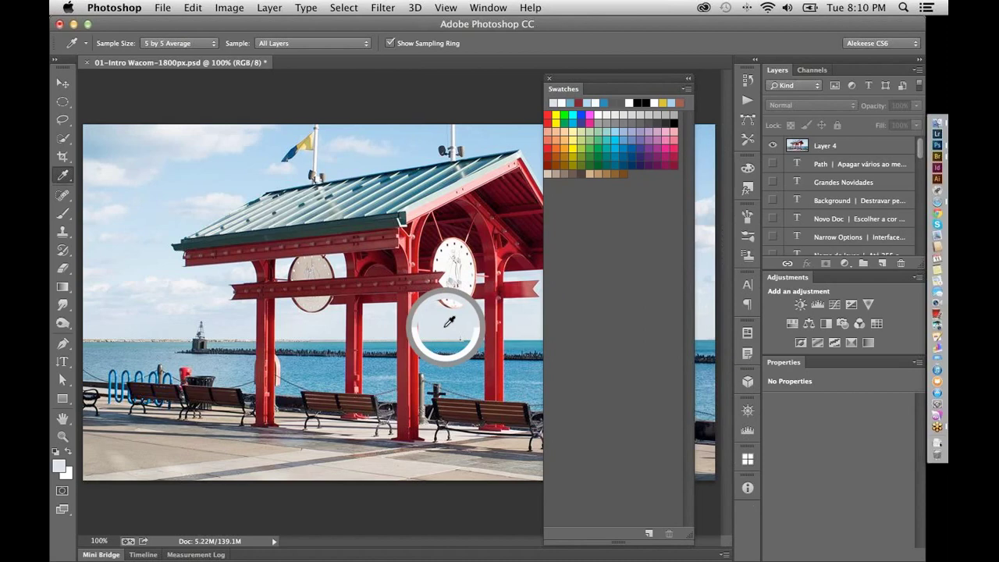
pyautogui.click(381, 465)
pyautogui.click(309, 437)
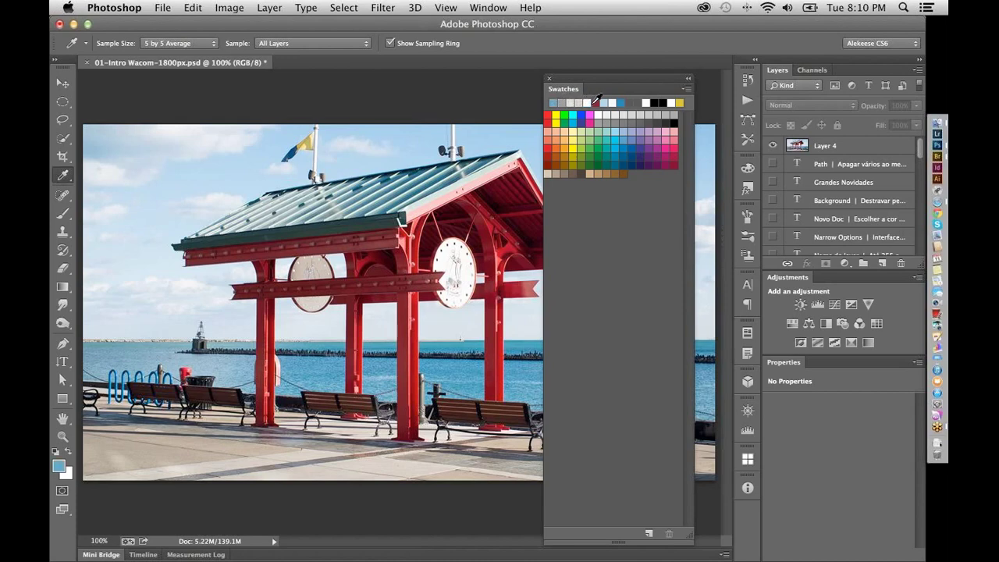
pyautogui.click(595, 102)
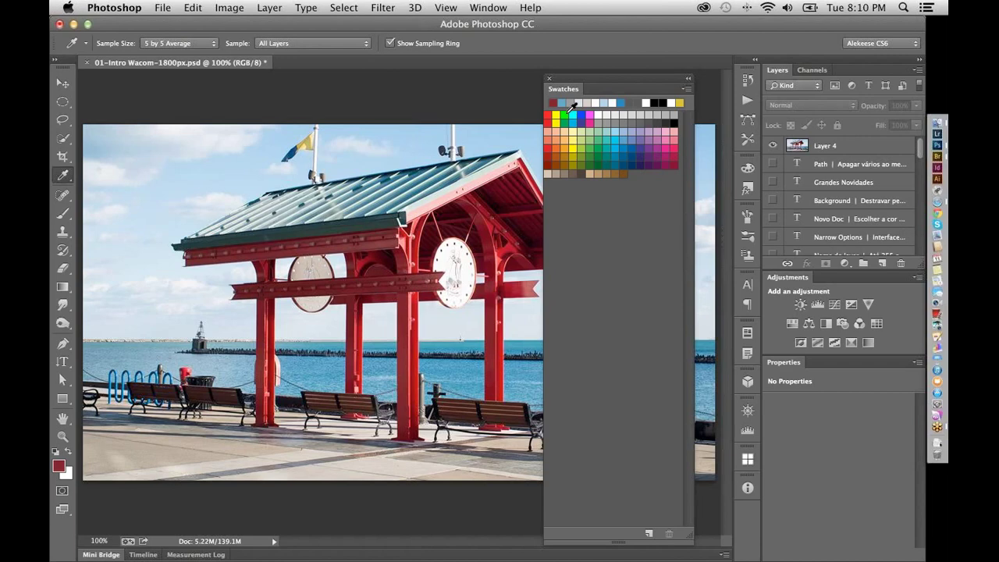
# Restore the docked panel layout and select Layer 4, the layer holding the pavilion photo
pyautogui.press('F12')
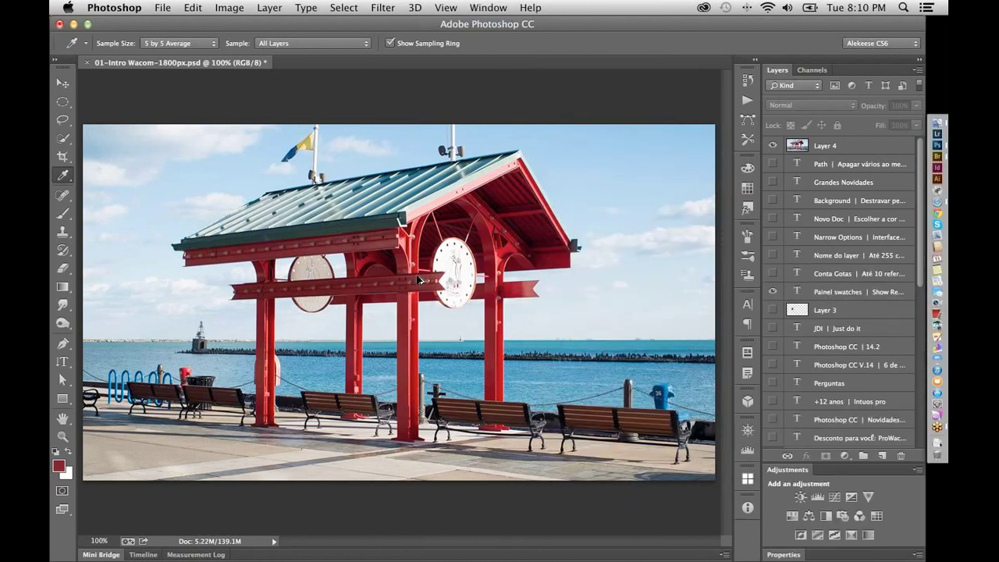
pyautogui.press('super+Right')
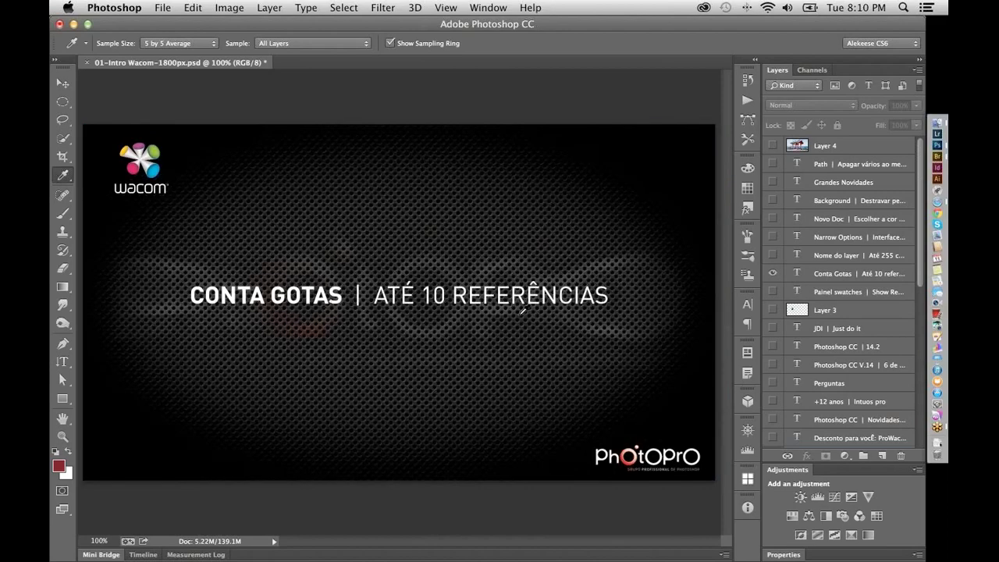
pyautogui.press('super+Left')
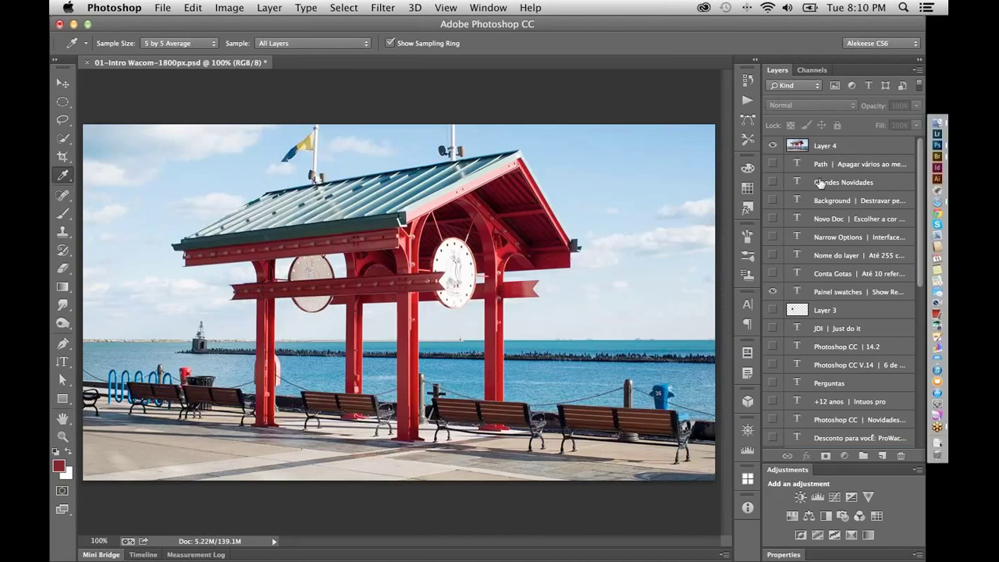
pyautogui.click(852, 150)
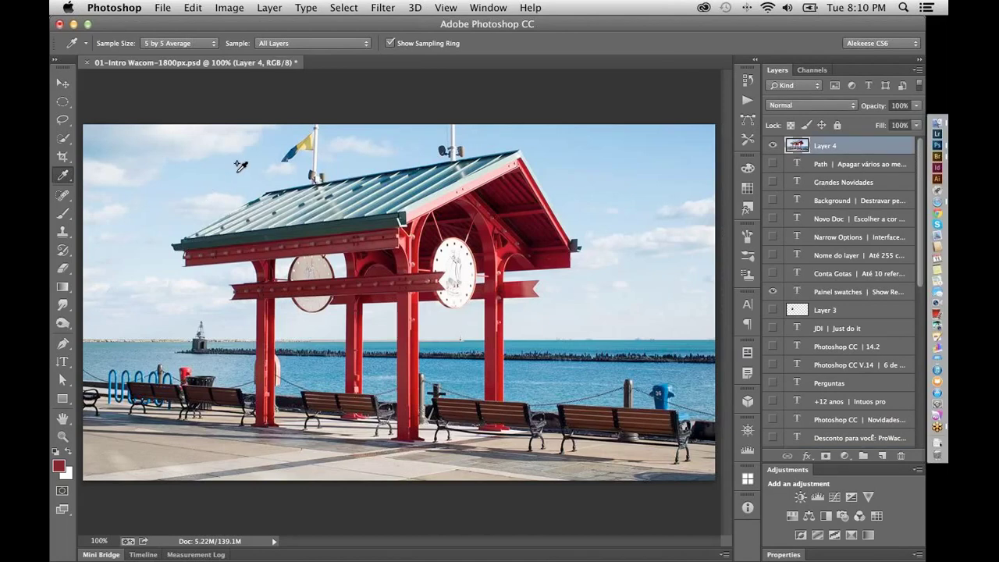
# Place eight colour samplers on the photo with the Eyedropper: four in the sky, two under the roof, one on the sea and one on a bench
pyautogui.click(66, 176)
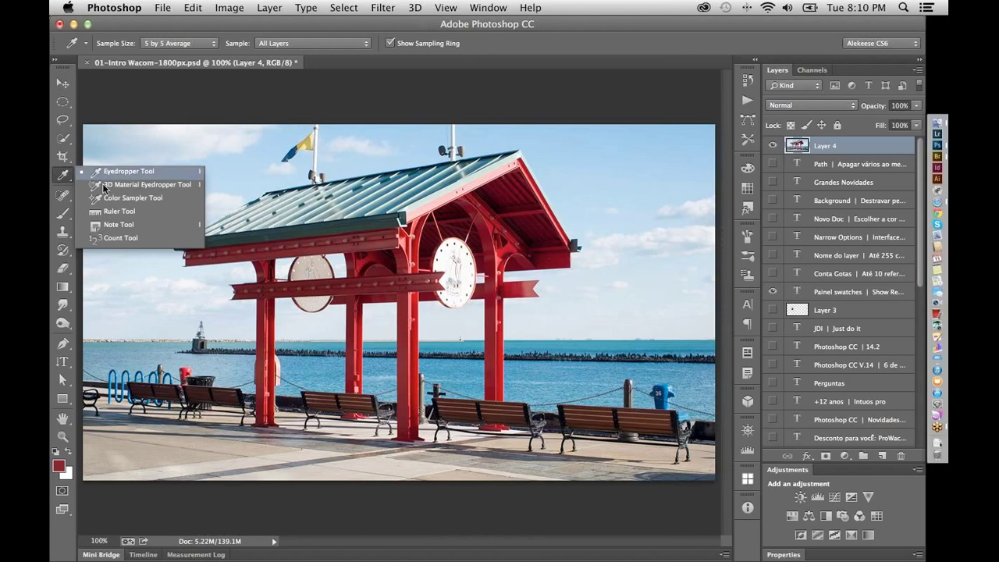
pyautogui.click(156, 171)
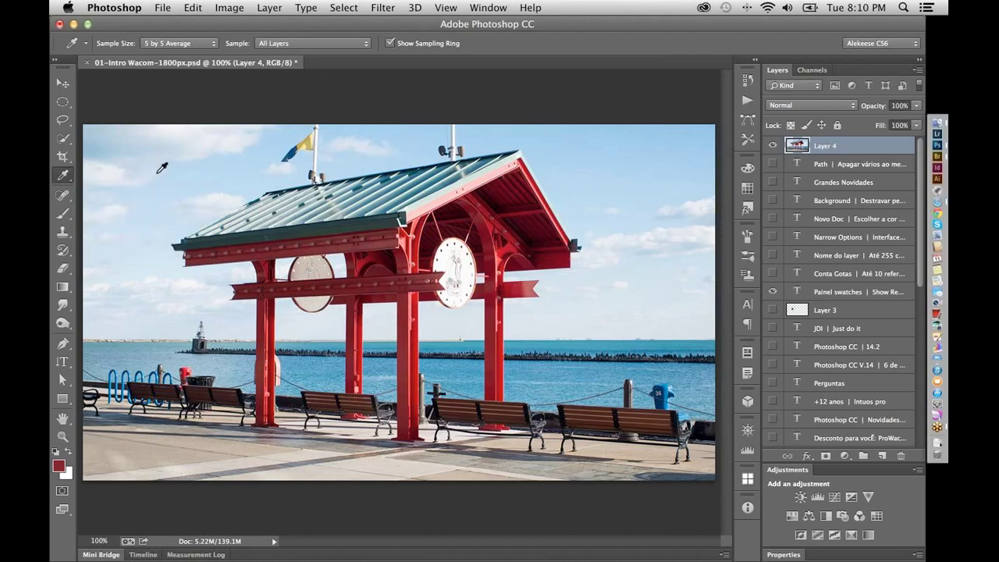
pyautogui.keyDown('shift'); pyautogui.click(234, 176); pyautogui.keyUp('shift')
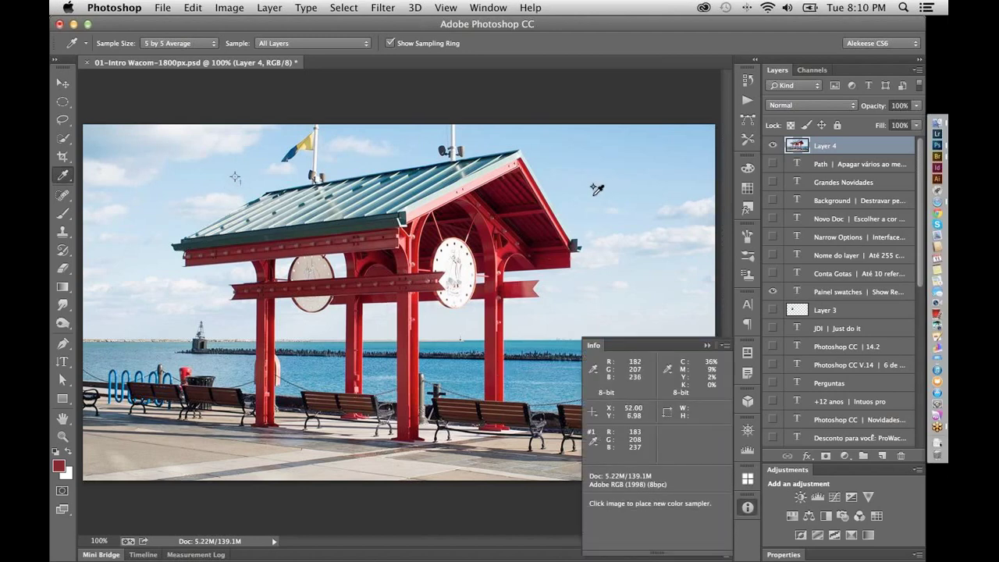
pyautogui.keyDown('shift'); pyautogui.click(535, 225); pyautogui.keyUp('shift')
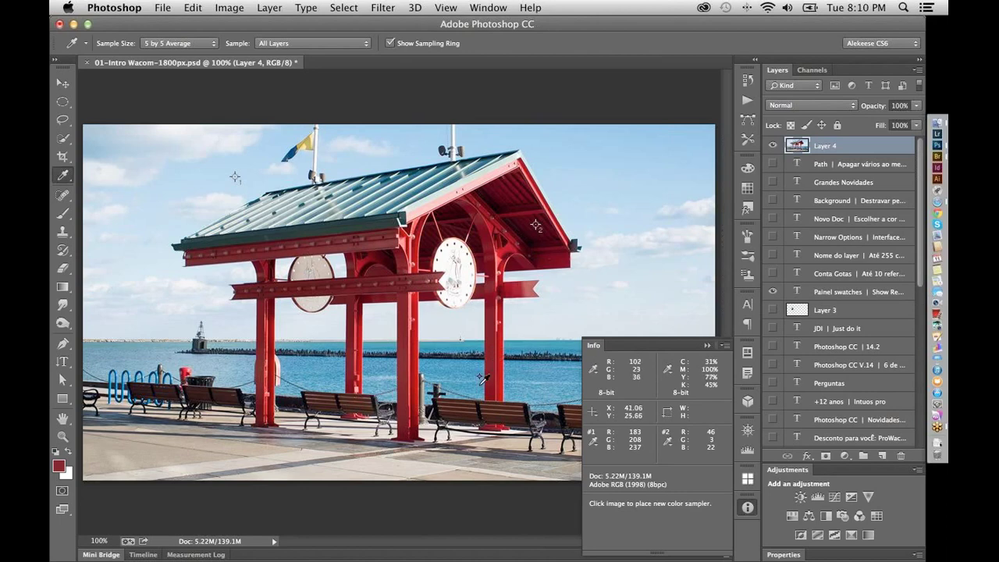
pyautogui.keyDown('shift'); pyautogui.click(508, 434); pyautogui.keyUp('shift')
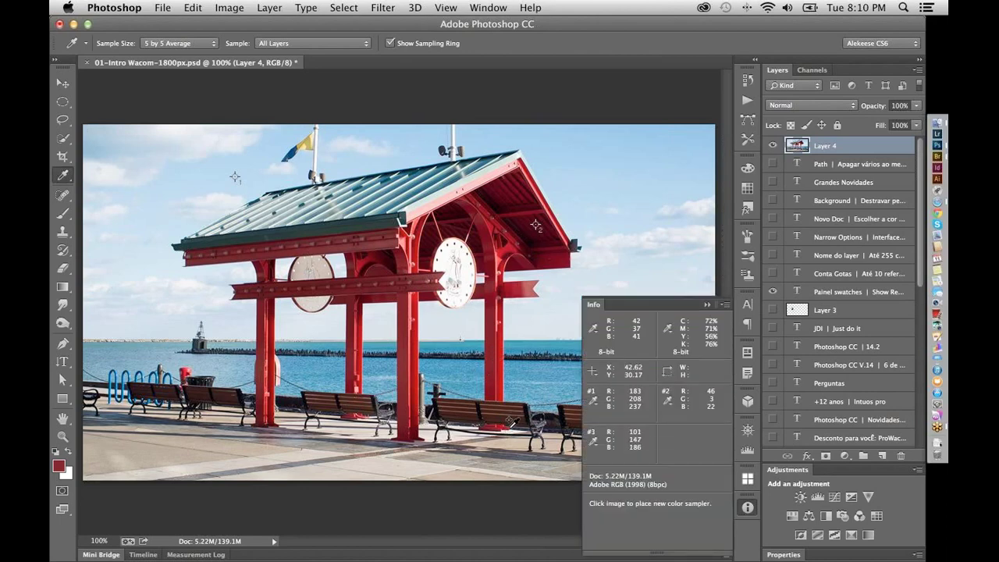
pyautogui.keyDown('shift'); pyautogui.click(513, 422); pyautogui.keyUp('shift')
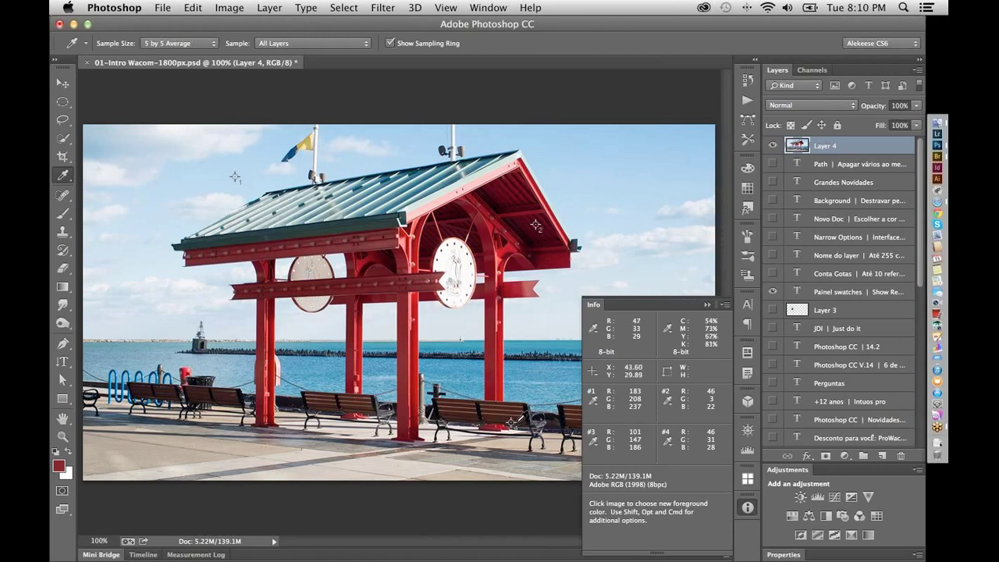
pyautogui.keyDown('shift'); pyautogui.click(520, 191); pyautogui.keyUp('shift')
pyautogui.keyDown('shift'); pyautogui.click(571, 175); pyautogui.keyUp('shift')
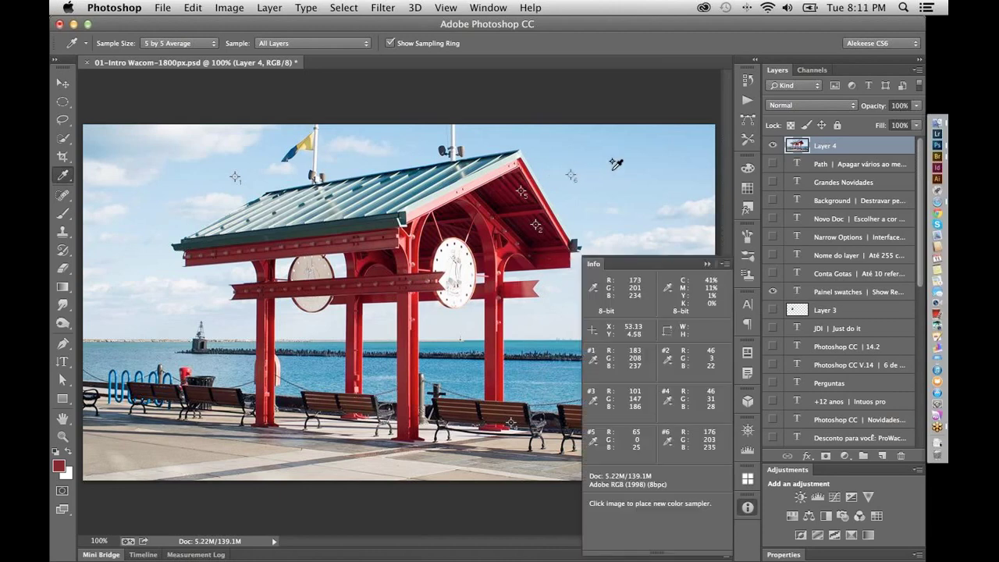
pyautogui.keyDown('shift'); pyautogui.click(613, 170); pyautogui.keyUp('shift')
pyautogui.keyDown('shift'); pyautogui.click(598, 198); pyautogui.keyUp('shift')
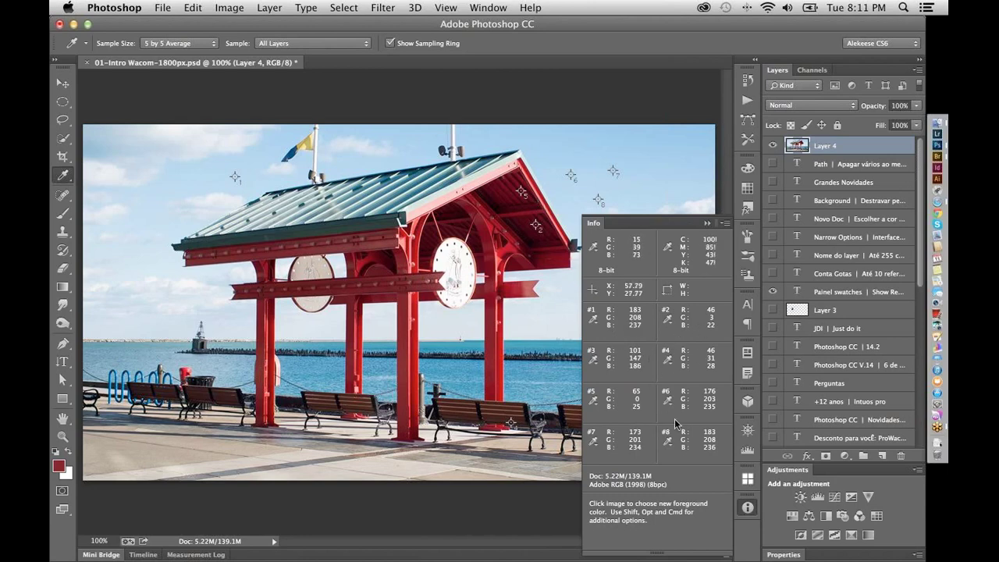
pyautogui.click(725, 224)
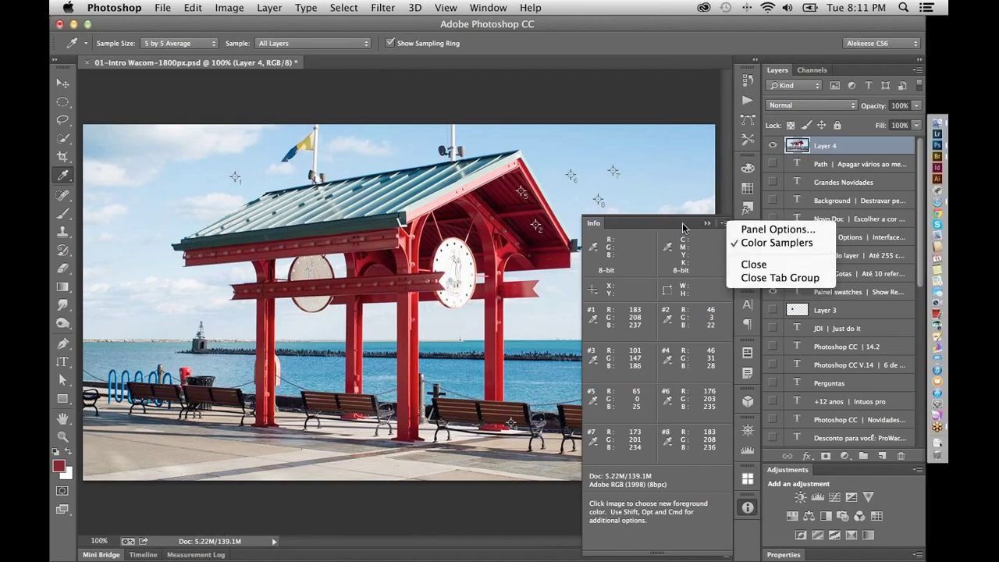
pyautogui.click(672, 247)
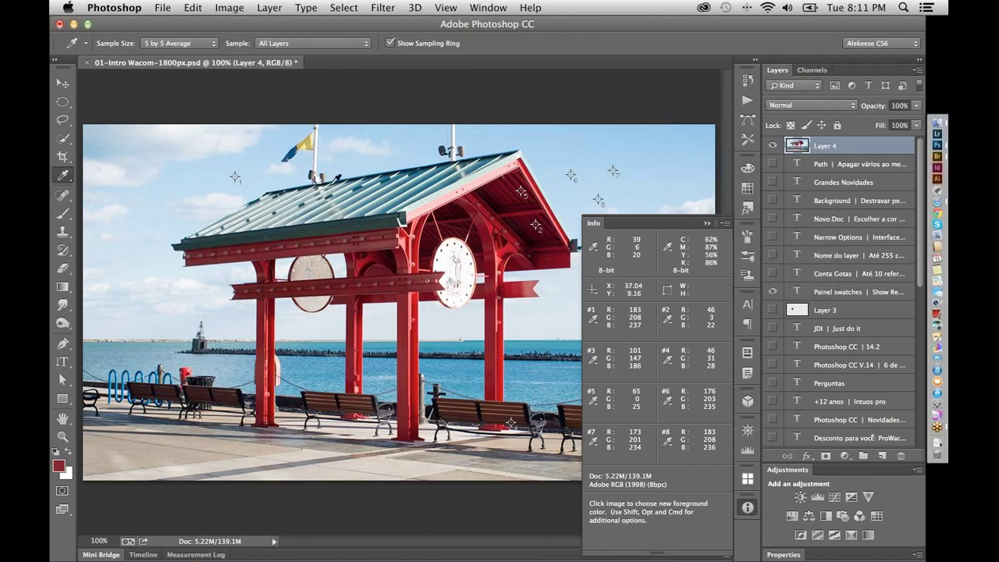
# Delete the seven colour samplers in the sky, under the roof and on the bench, keeping the one on the sea
pyautogui.hotkey('shift', 'alt')
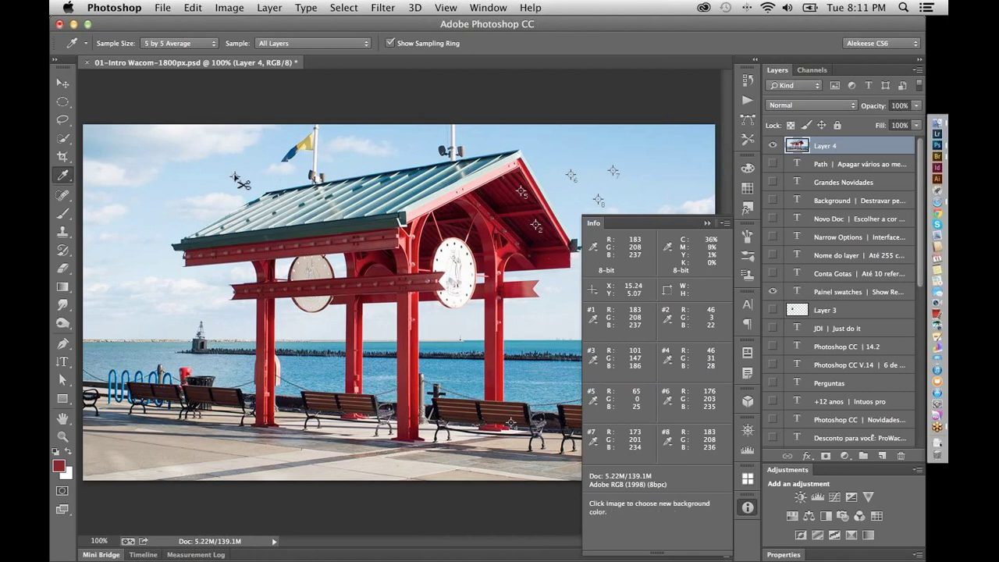
pyautogui.click(238, 178)
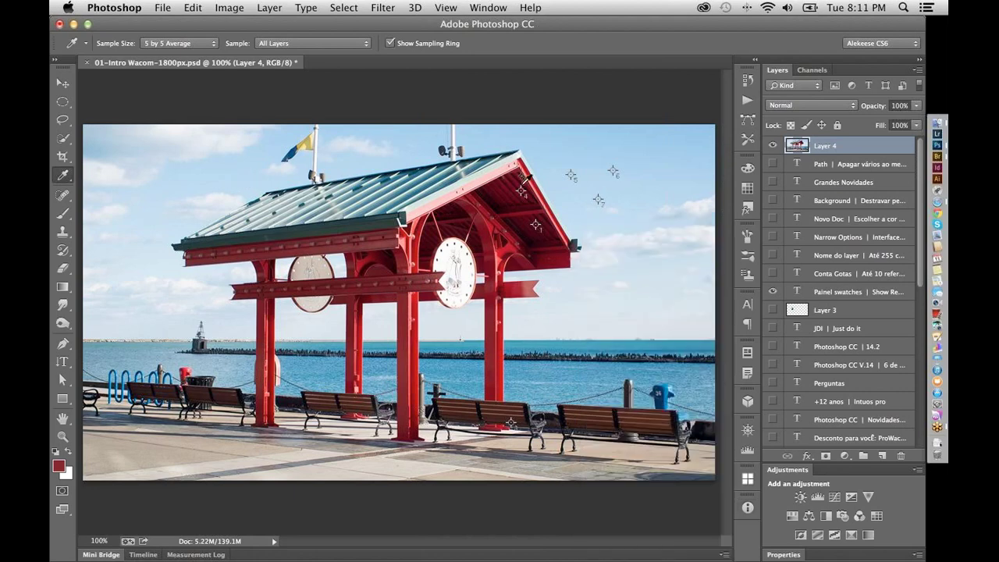
pyautogui.click(523, 193)
pyautogui.click(535, 224)
pyautogui.click(599, 200)
pyautogui.click(571, 177)
pyautogui.click(572, 175)
pyautogui.click(614, 172)
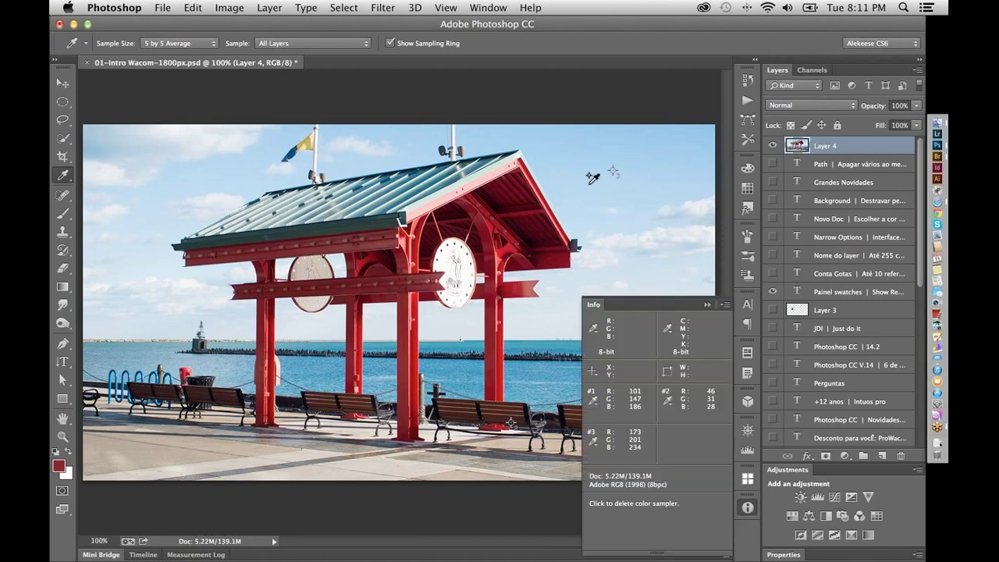
pyautogui.click(512, 423)
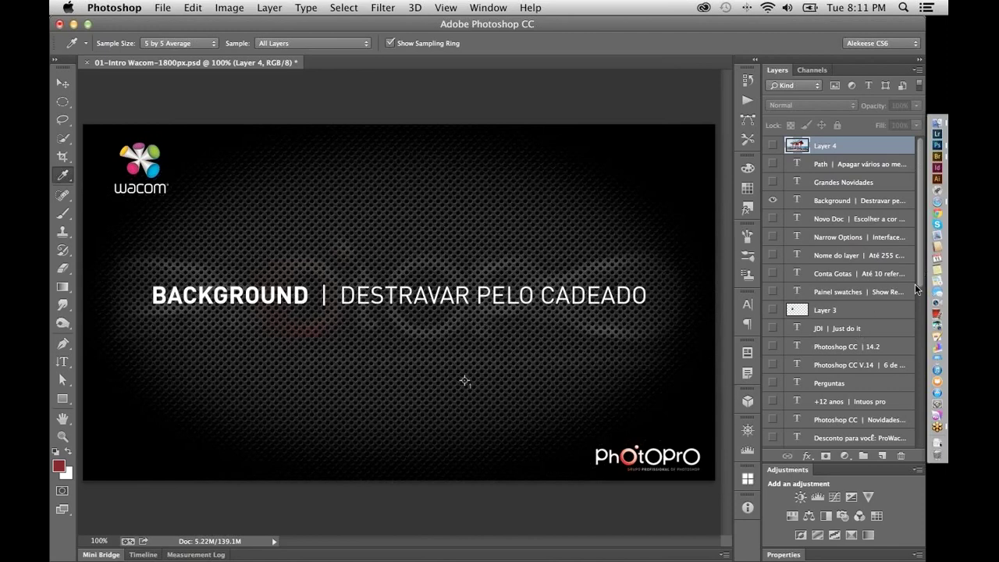
# Try to convert the Background layer into a regular layer through the New Layer dialog
pyautogui.scroll(-3, 912, 369)
pyautogui.scroll(-9, 912, 368)
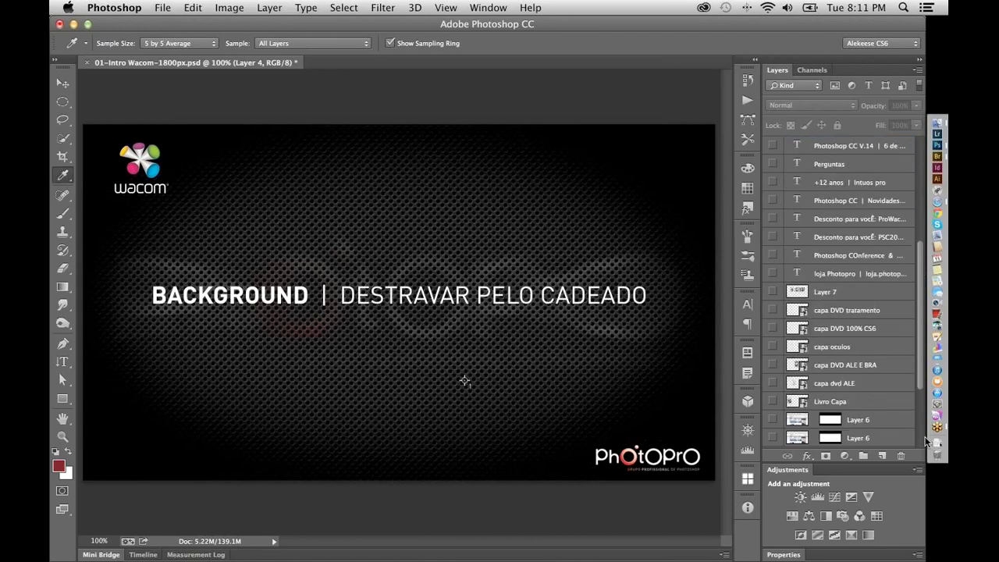
pyautogui.scroll(-6, 913, 421)
pyautogui.click(859, 439)
pyautogui.doubleClick(859, 439)
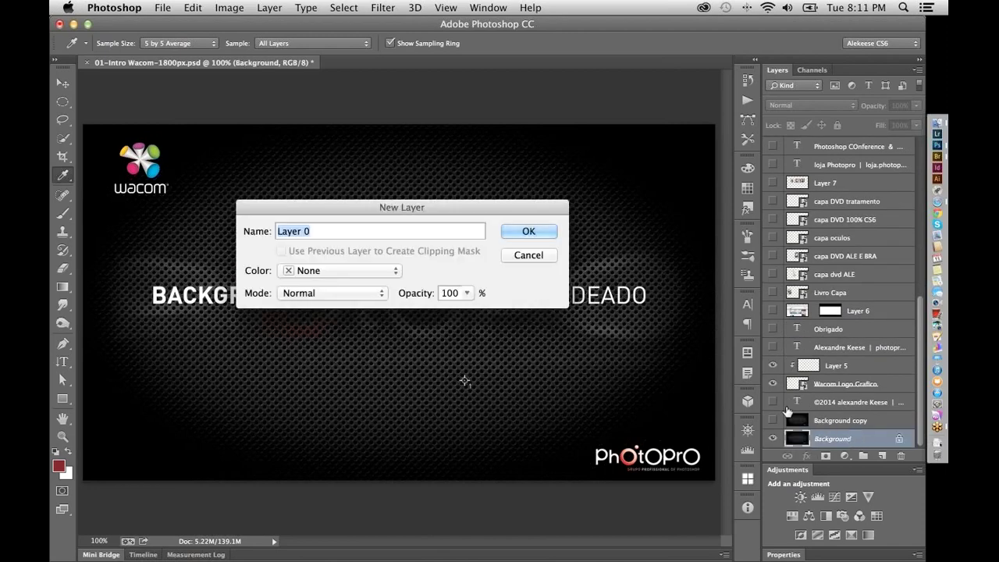
pyautogui.click(529, 256)
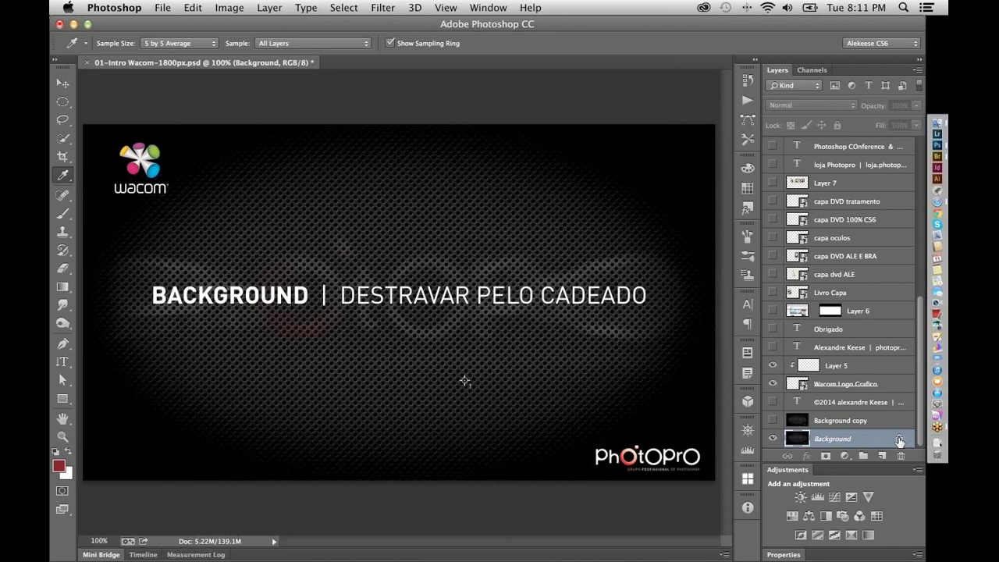
# Unlock the Background layer directly with its padlock, undo the unlocking, and unlock it again
pyautogui.click(892, 441)
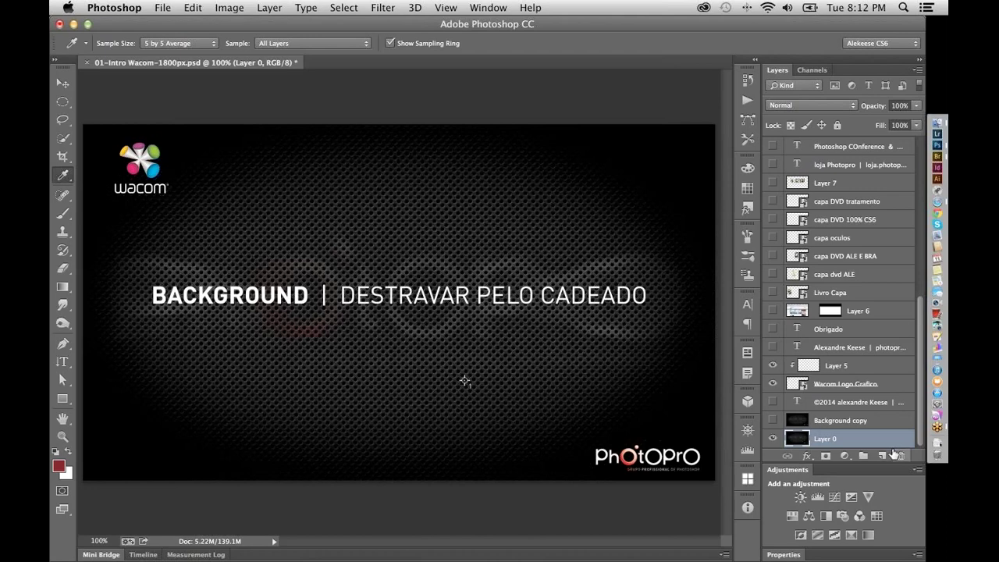
pyautogui.press('super+z')
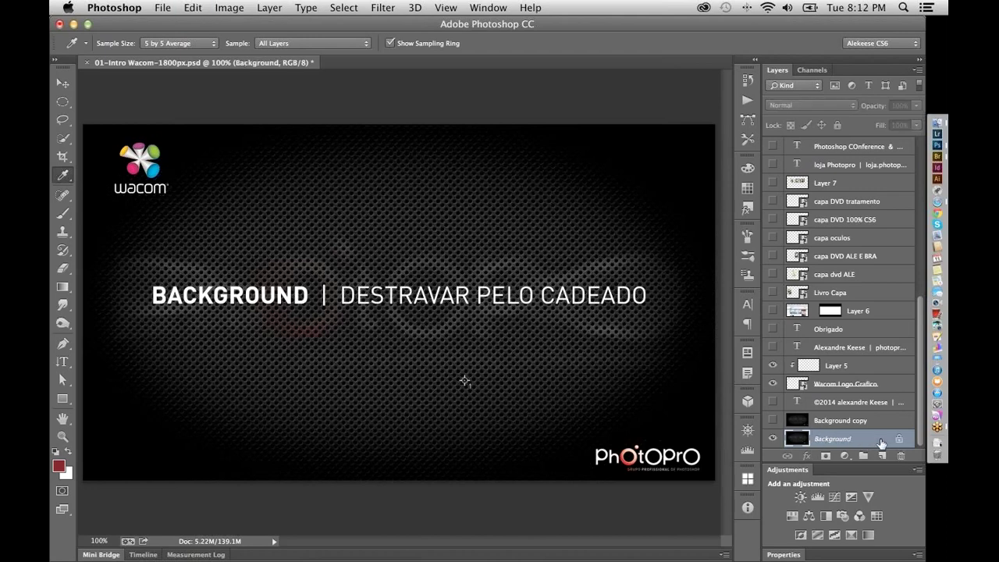
pyautogui.click(899, 440)
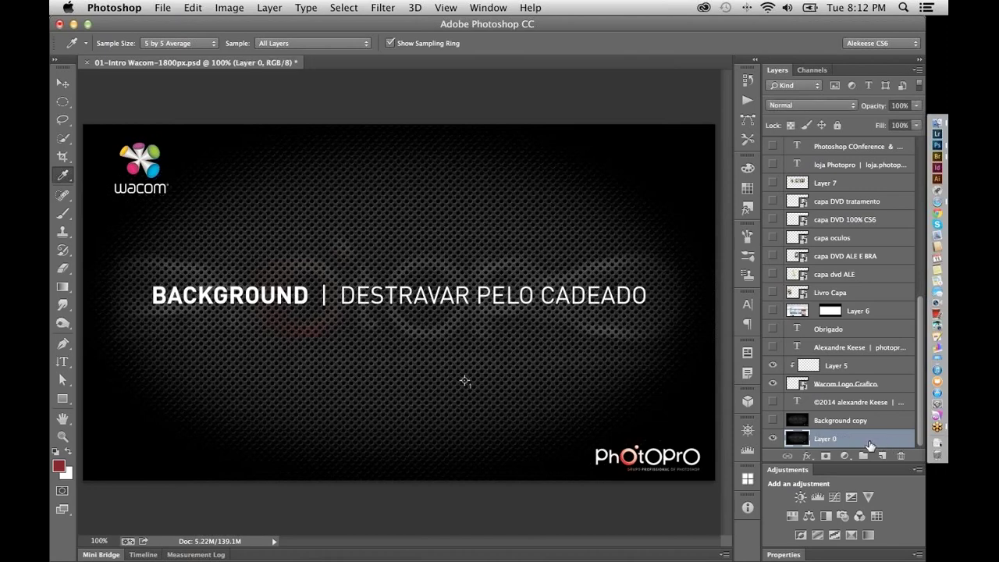
# Open 01-Script Pattern.psd in Photoshop from the Wacom Webinar folder in Adobe Bridge
pyautogui.press('super+z')
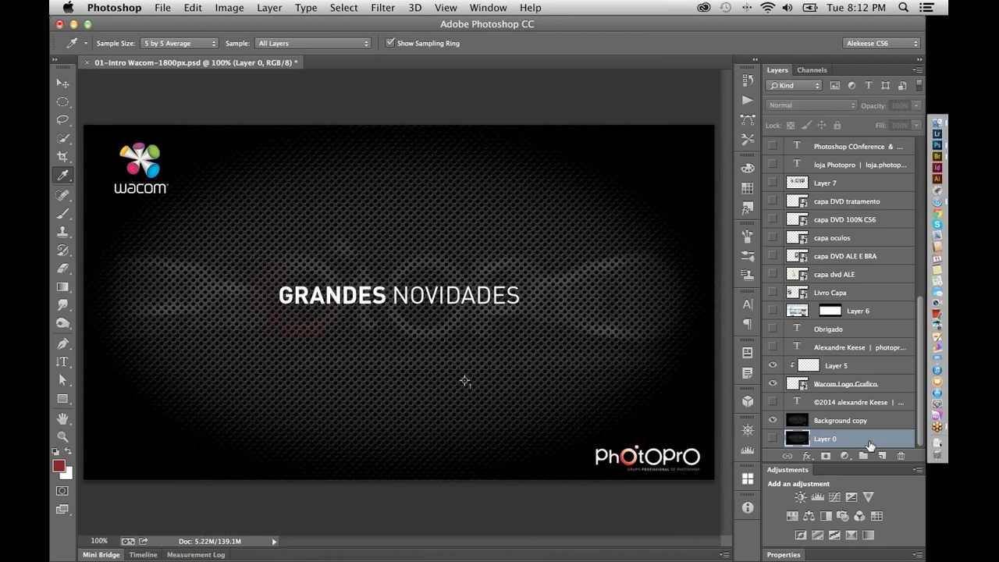
pyautogui.press('super+Tab')
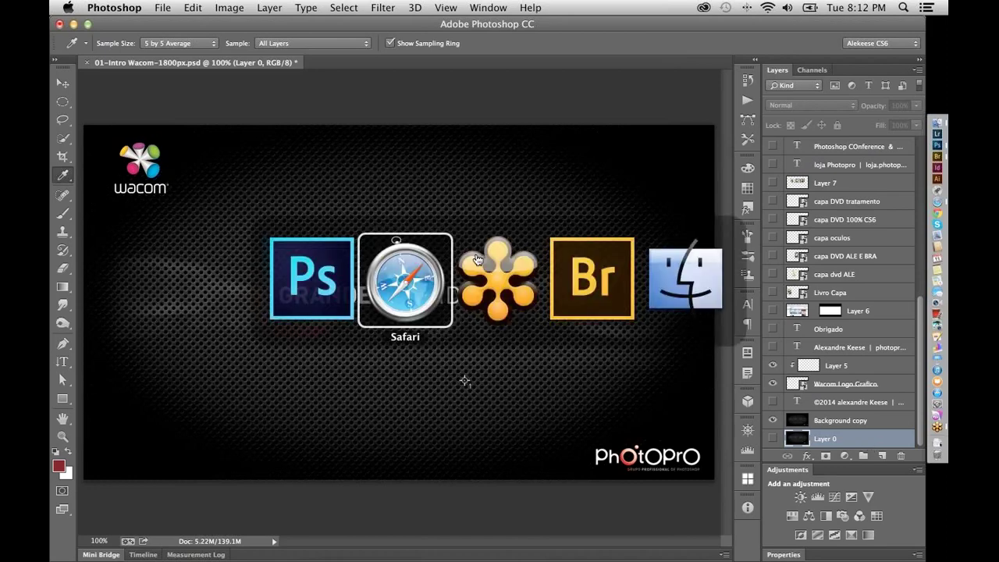
pyautogui.click(578, 295)
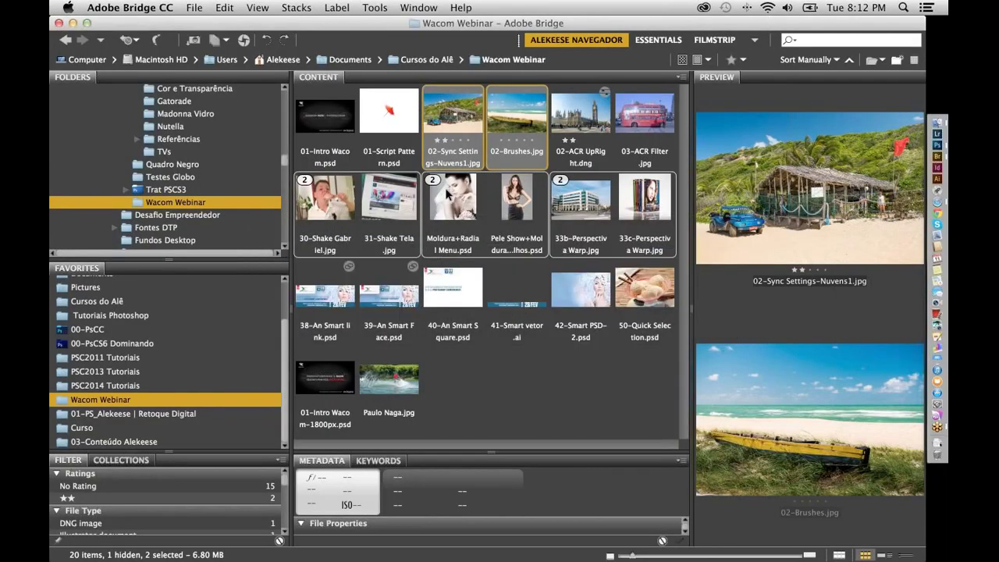
pyautogui.click(392, 125)
pyautogui.press('super+Tab')
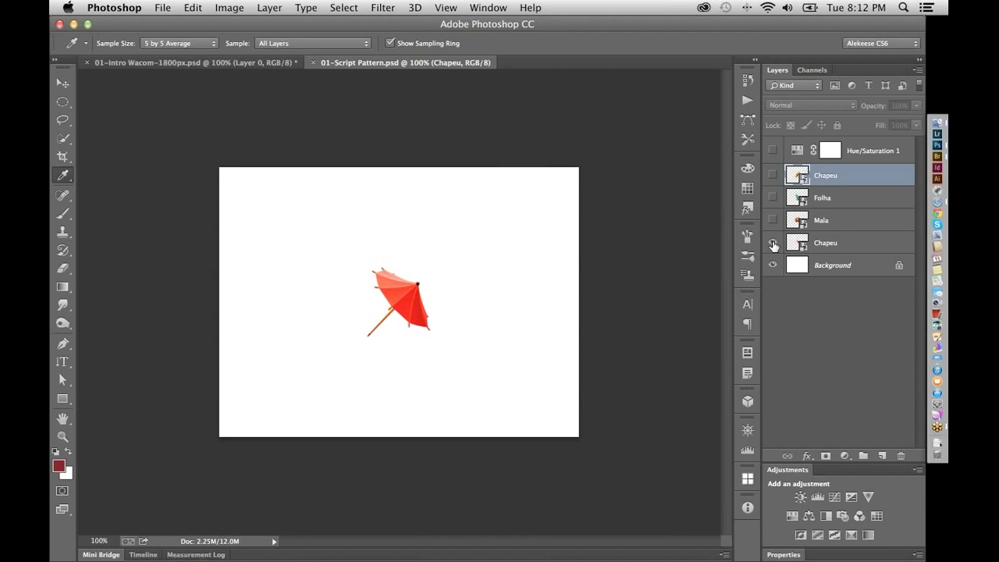
# Hide the Chapeu layer just above the Background and add a new empty layer over it
pyautogui.click(842, 244)
pyautogui.click(773, 243)
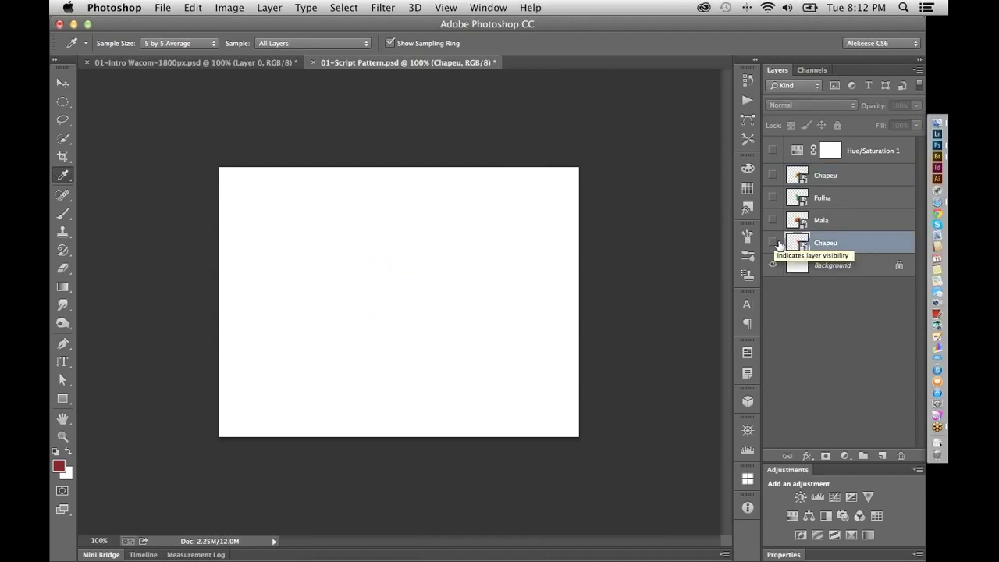
pyautogui.click(883, 454)
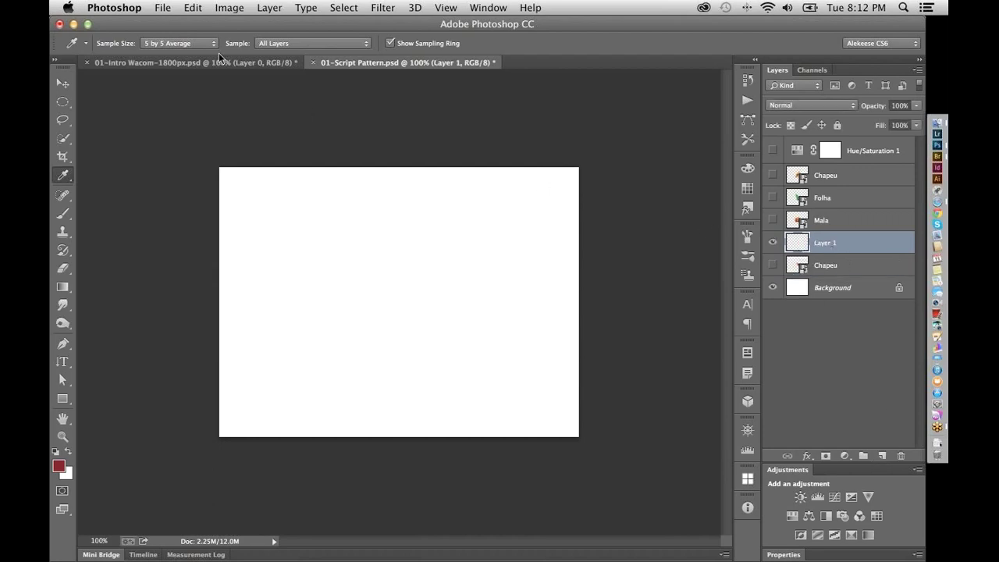
# Examine the content types of the Fill command, looking at the Color option without choosing a colour and keeping Pattern
pyautogui.click(195, 8)
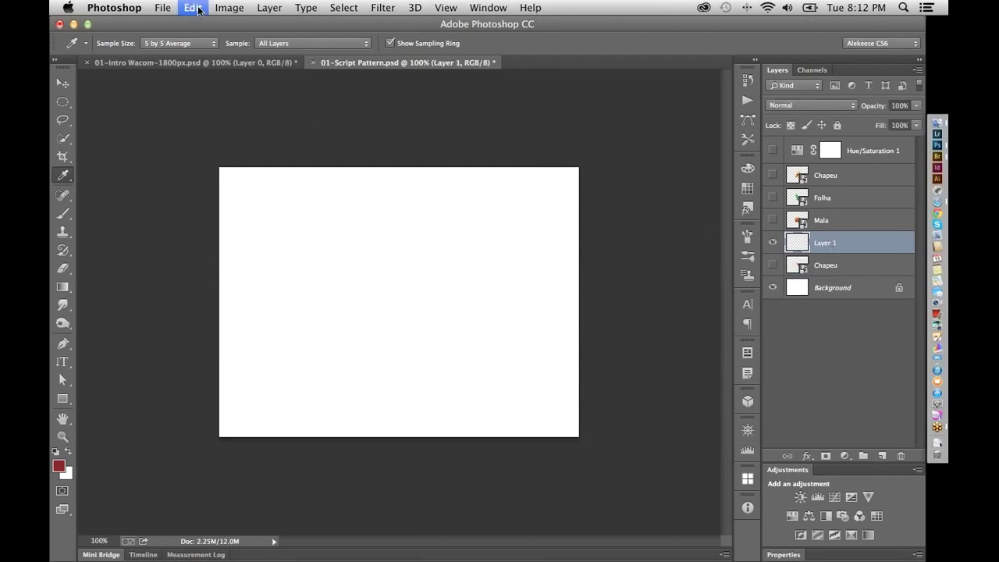
pyautogui.click(228, 221)
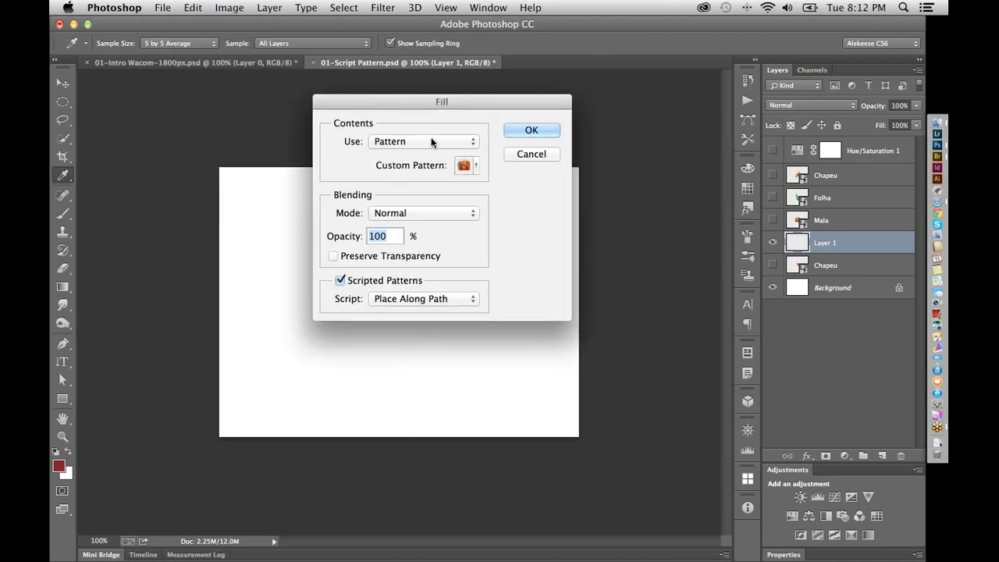
pyautogui.click(406, 139)
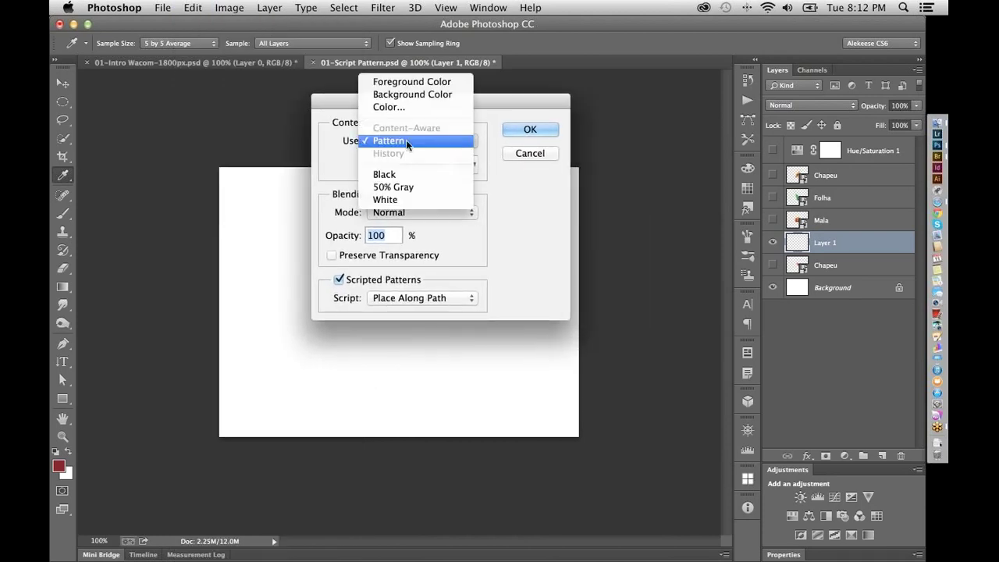
pyautogui.click(450, 109)
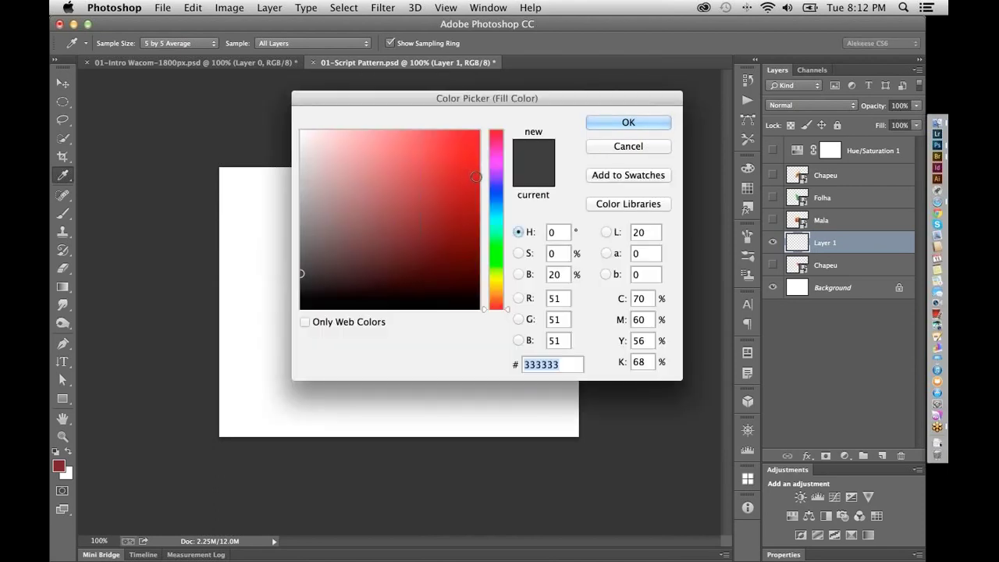
pyautogui.click(614, 147)
pyautogui.click(435, 140)
pyautogui.click(435, 174)
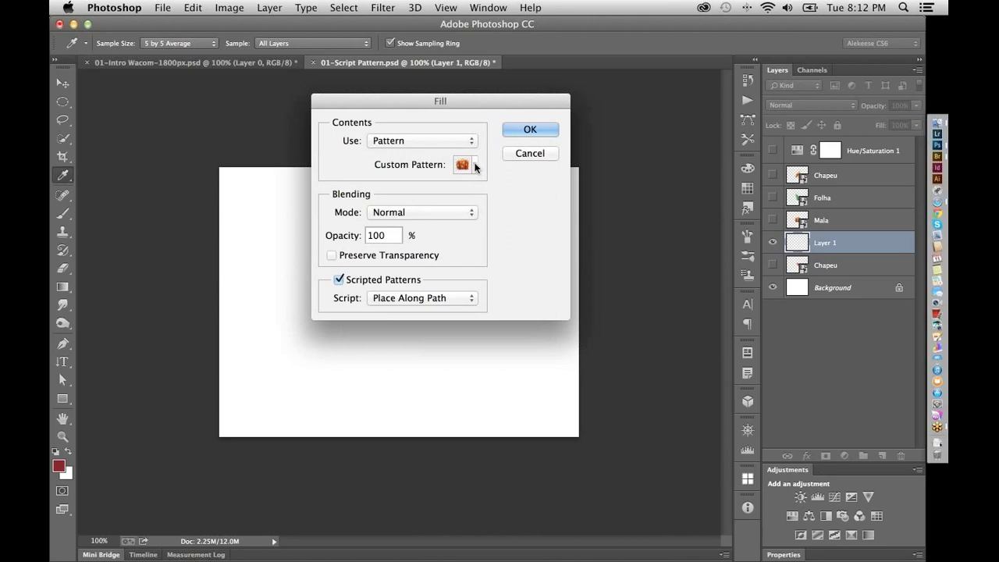
# Examine the custom pattern library and the Scripted Patterns option, and leave the Fill command without filling
pyautogui.click(474, 166)
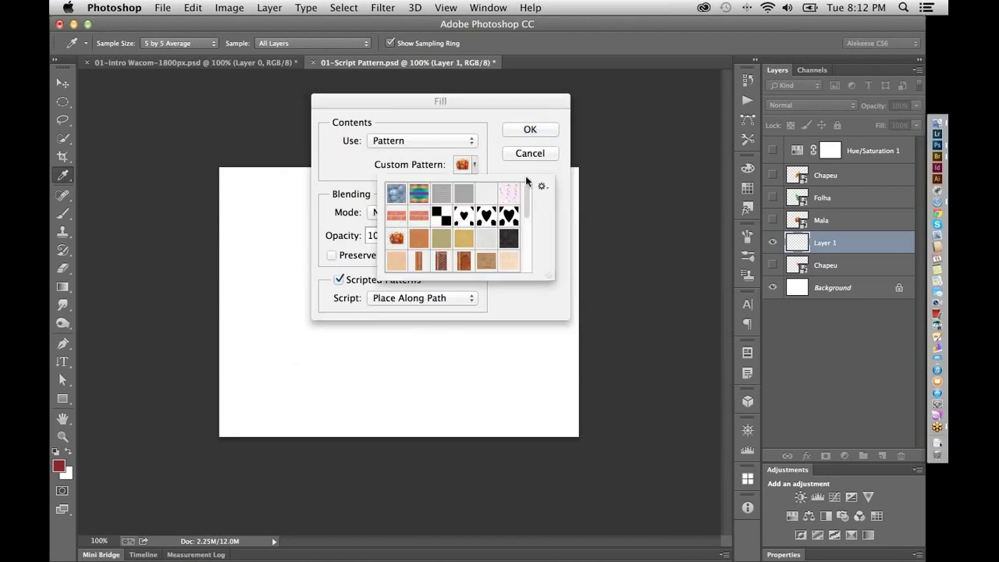
pyautogui.click(495, 164)
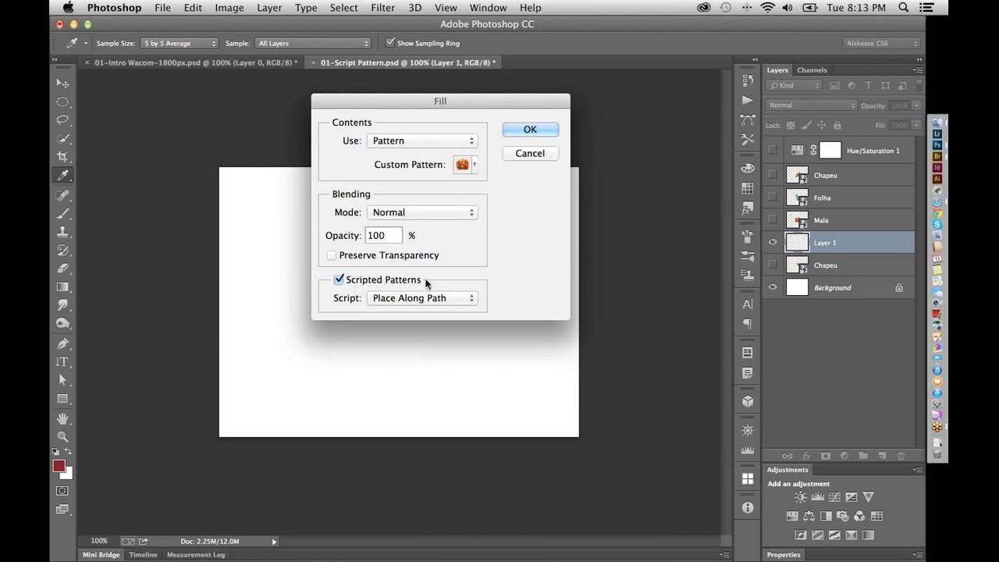
pyautogui.click(365, 278)
pyautogui.click(364, 277)
pyautogui.click(546, 154)
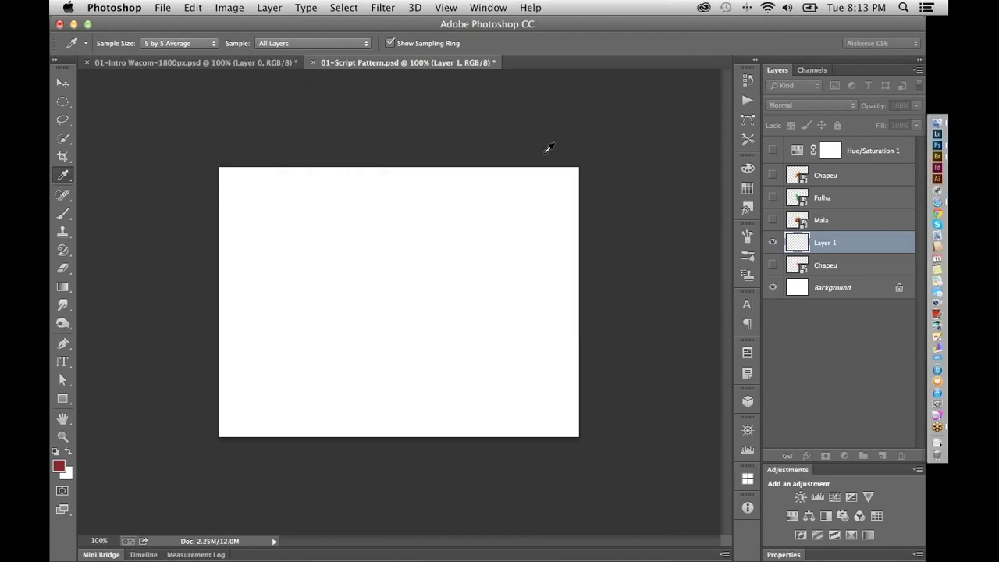
# Show the Folha layer and hide Layer 1 and the Background so only the leaf is visible on transparency
pyautogui.click(773, 197)
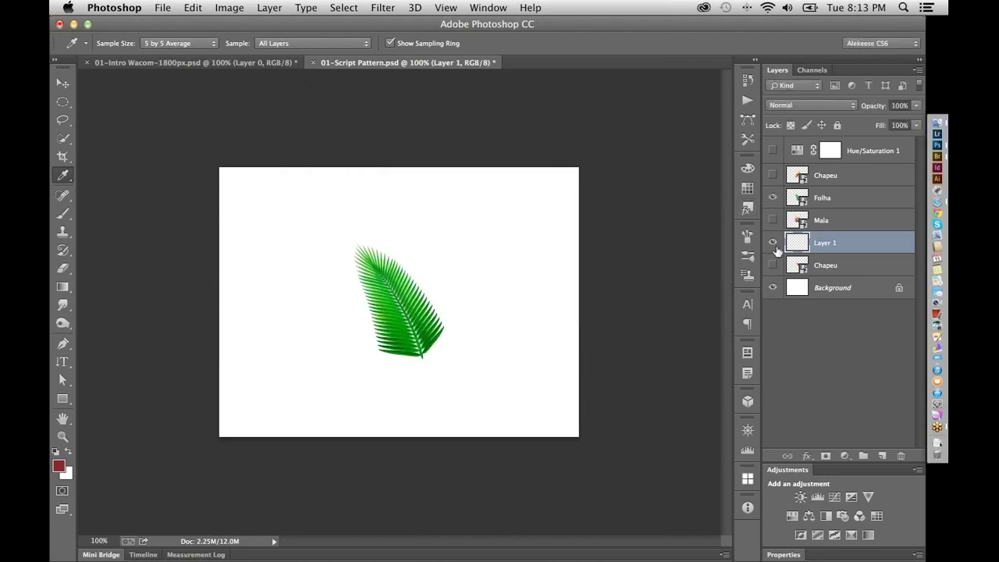
pyautogui.click(773, 243)
pyautogui.click(773, 288)
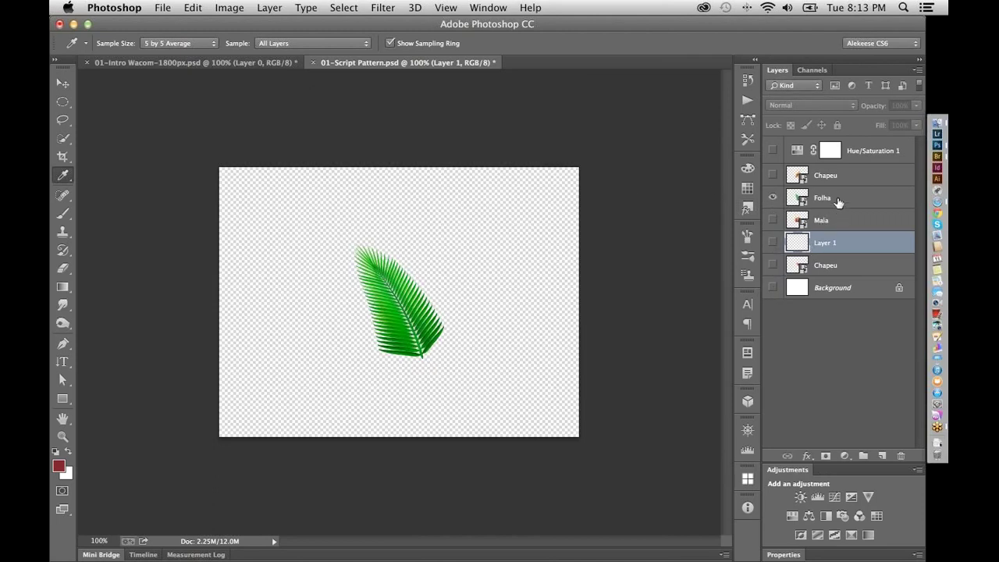
# Scale the Folha leaf down to about 83% around its centre with Free Transform
pyautogui.click(838, 202)
pyautogui.press('m')
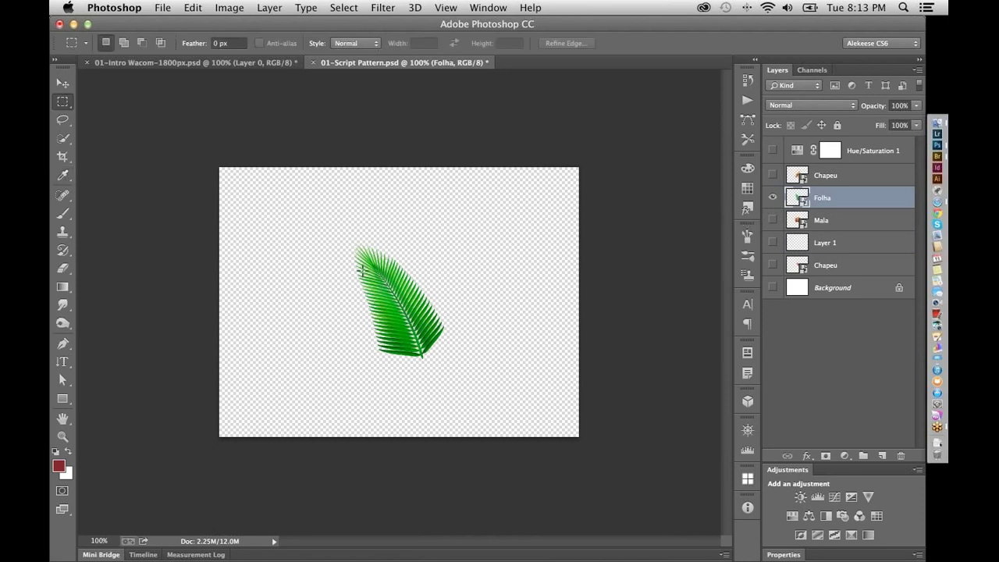
pyautogui.press('super+t')
pyautogui.moveTo(448, 241); pyautogui.dragTo(433, 260)
pyautogui.press('Return')
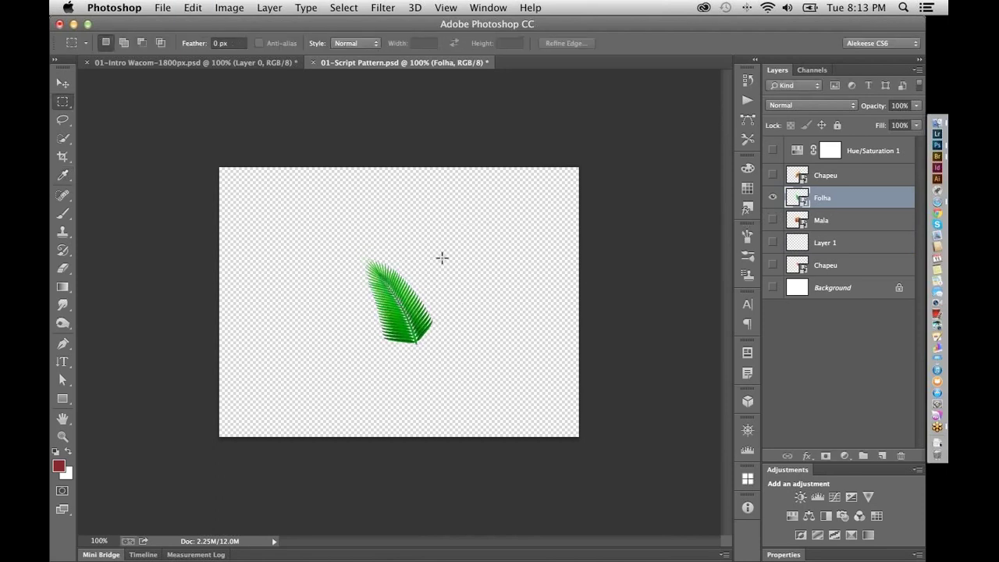
# Duplicate the leaf up and to its right and rotate the copy clockwise by about 34 degrees
pyautogui.press('v')
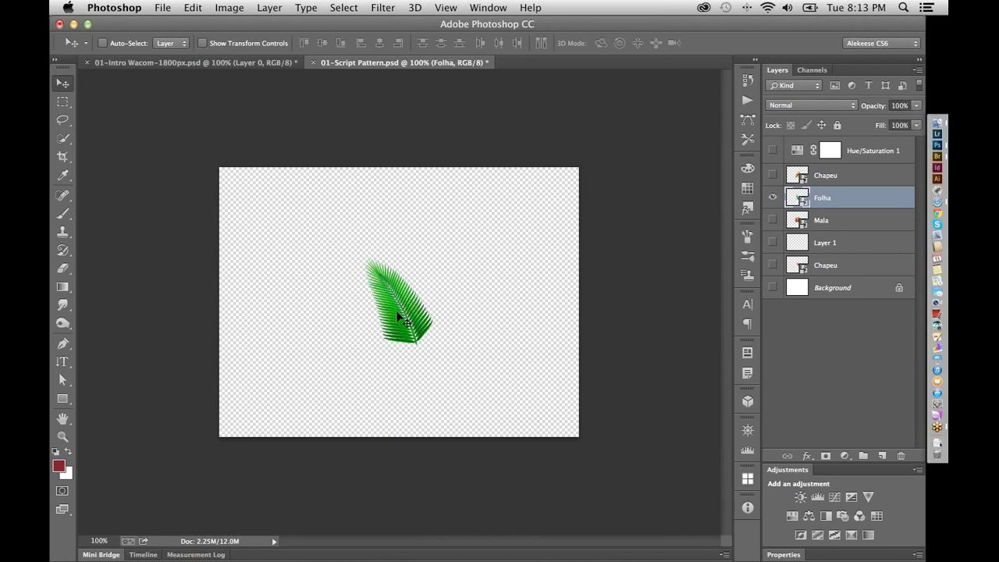
pyautogui.moveTo(402, 312); pyautogui.dragTo(461, 284)
pyautogui.press('super+t')
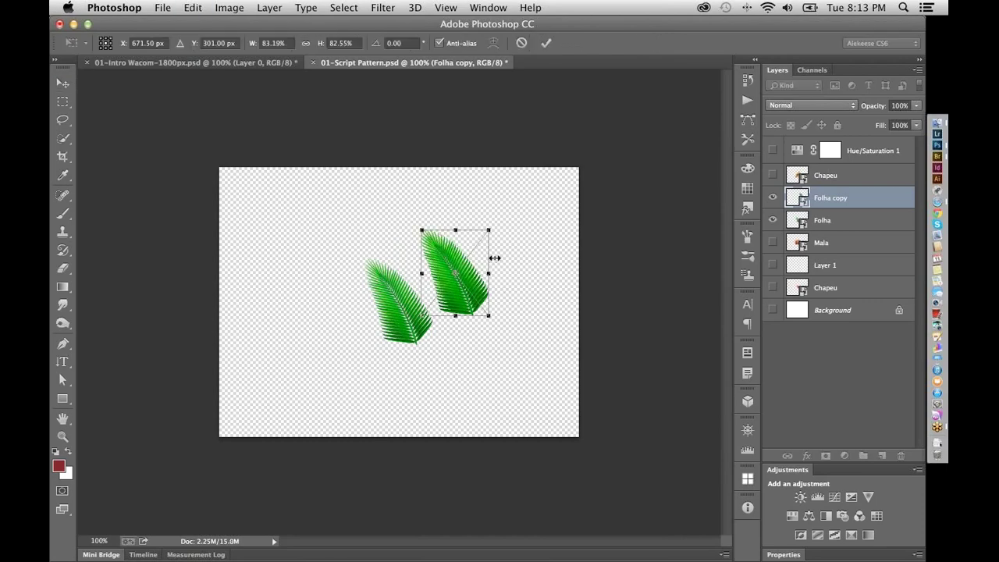
pyautogui.moveTo(520, 246); pyautogui.dragTo(513, 274)
pyautogui.press('Return')
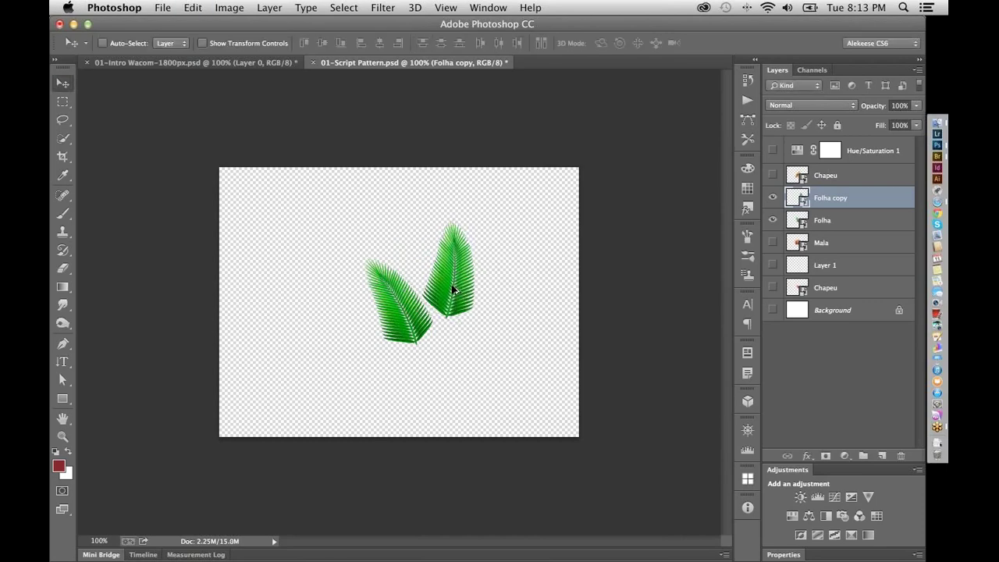
# Add a smaller, slightly rotated third leaf above the other two, and delete both leaf copies, leaving the original
pyautogui.moveTo(454, 287); pyautogui.dragTo(453, 230)
pyautogui.press('super+t')
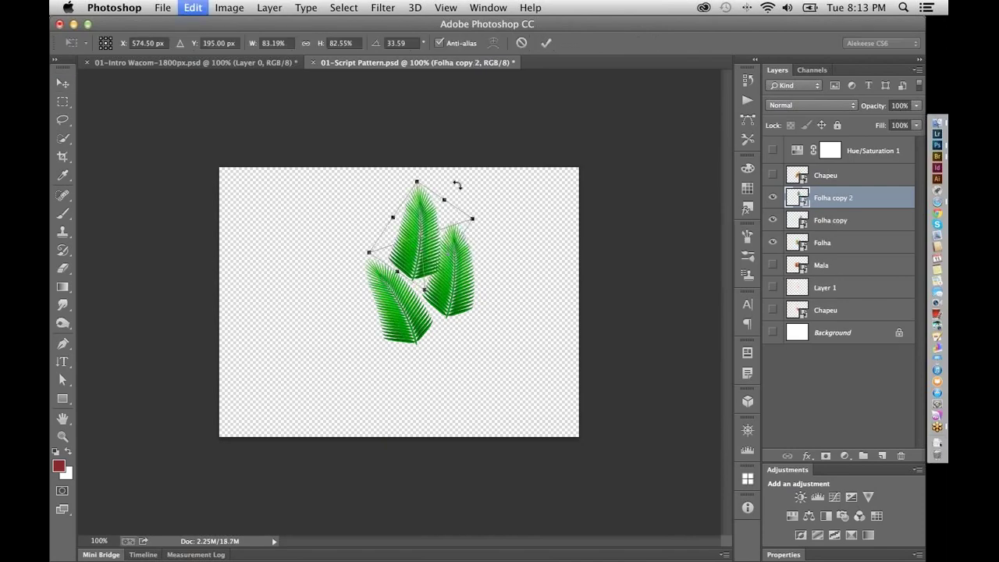
pyautogui.moveTo(457, 185)
pyautogui.mouseDown()
pyautogui.moveTo(463, 223)
pyautogui.moveTo(461, 188)
pyautogui.moveTo(468, 201)
pyautogui.mouseUp()
pyautogui.press('Return')
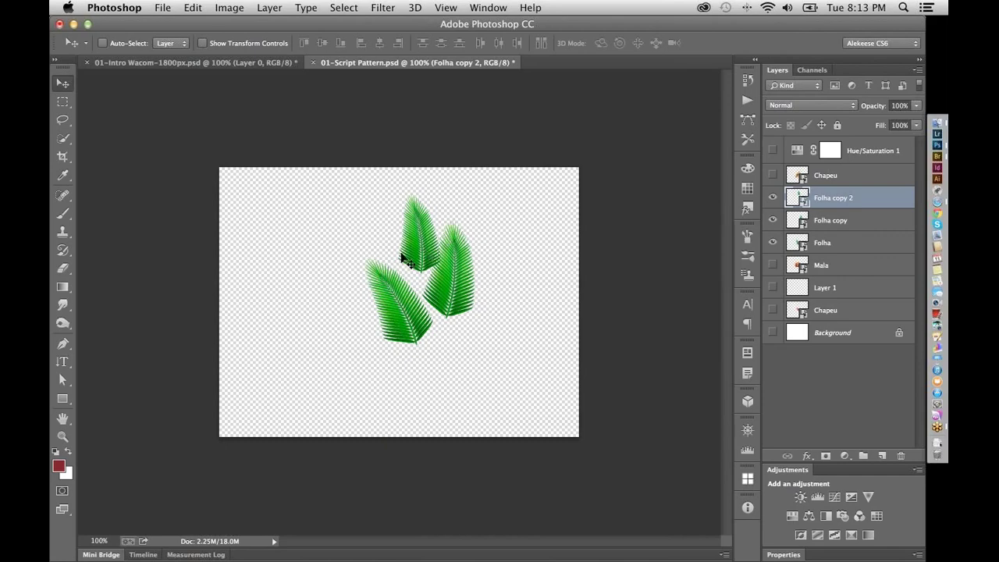
pyautogui.press('BackSpace')
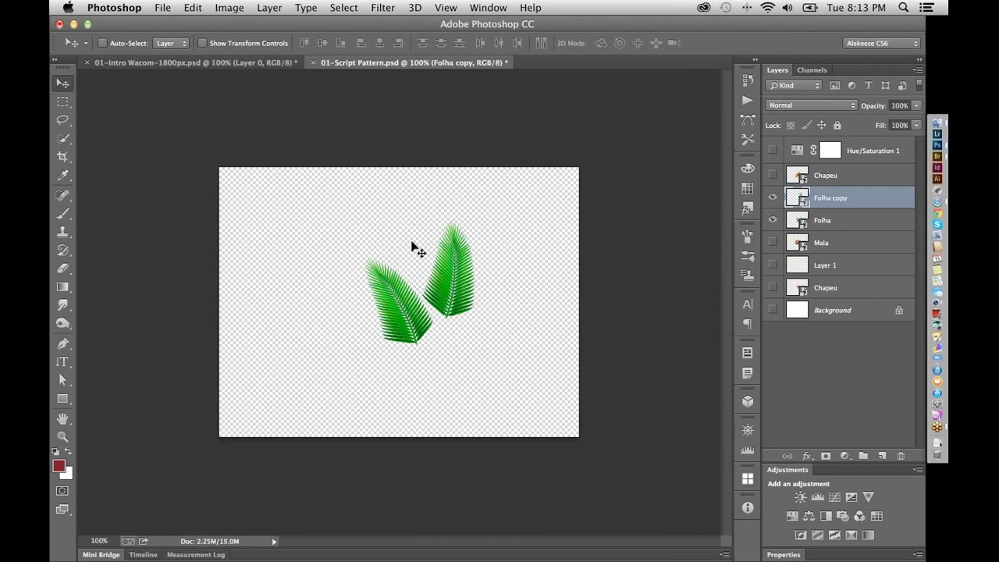
pyautogui.press('BackSpace')
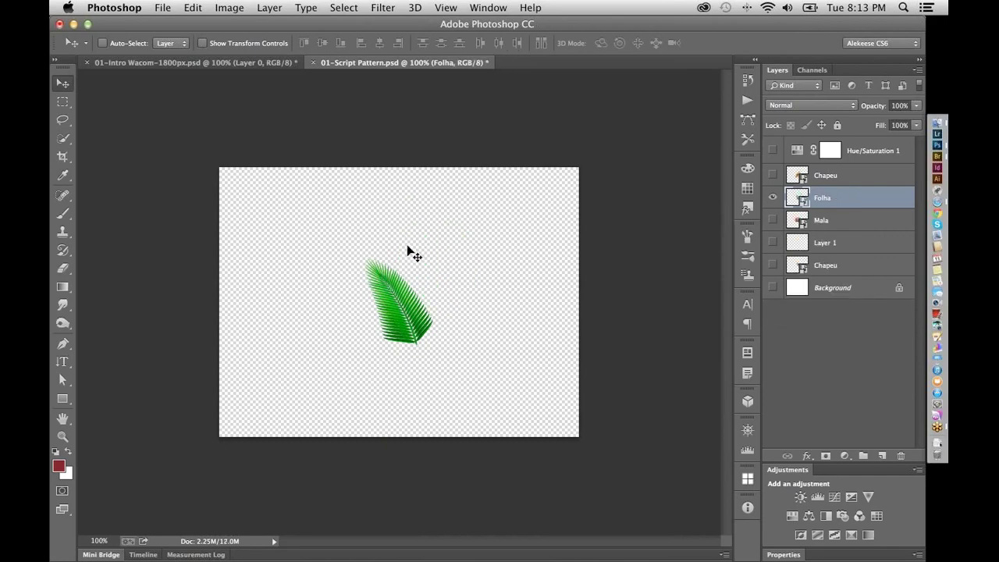
# Select a tight rectangular area around the leaf with the Rectangular Marquee tool
pyautogui.press('m')
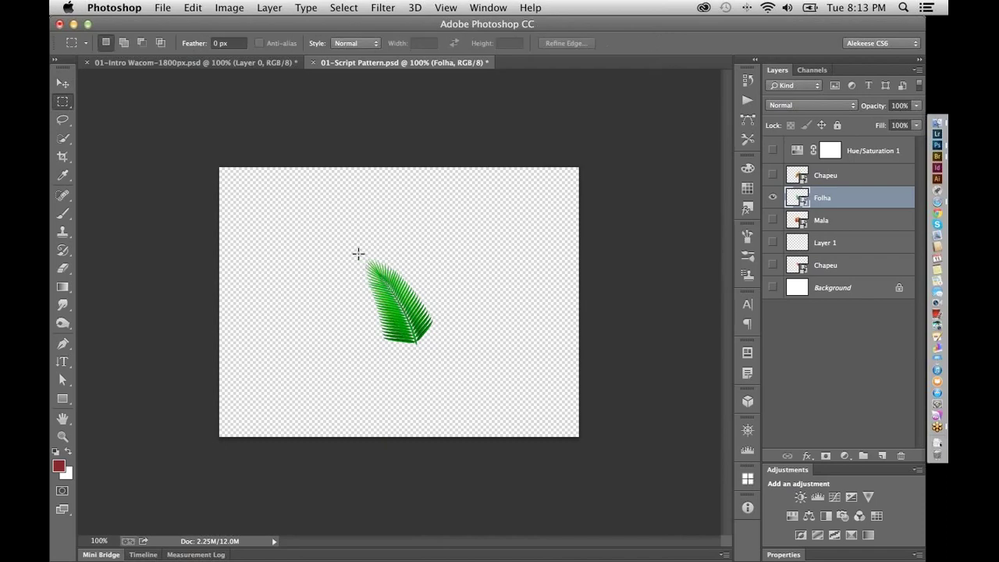
pyautogui.moveTo(358, 254); pyautogui.dragTo(434, 348)
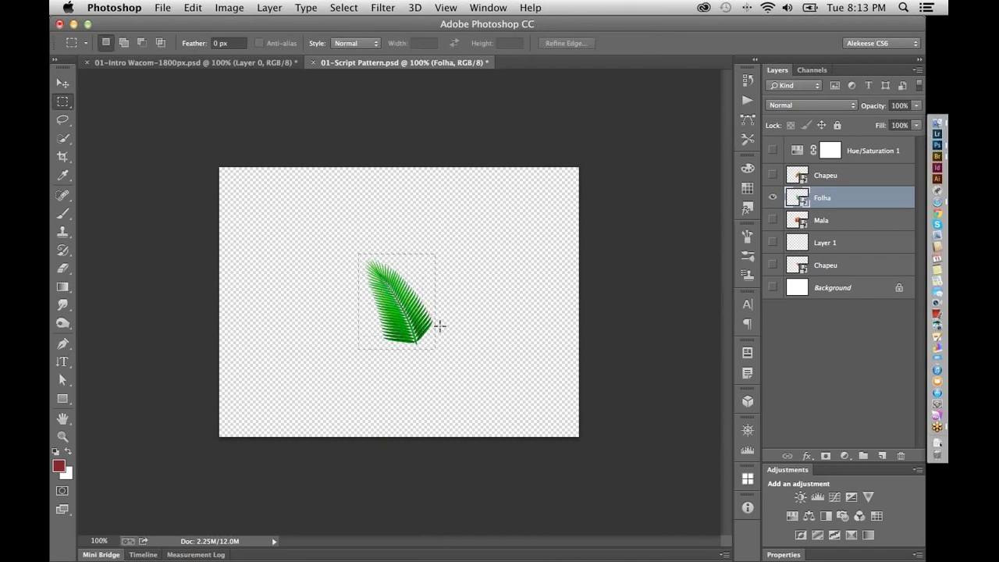
pyautogui.click(192, 8)
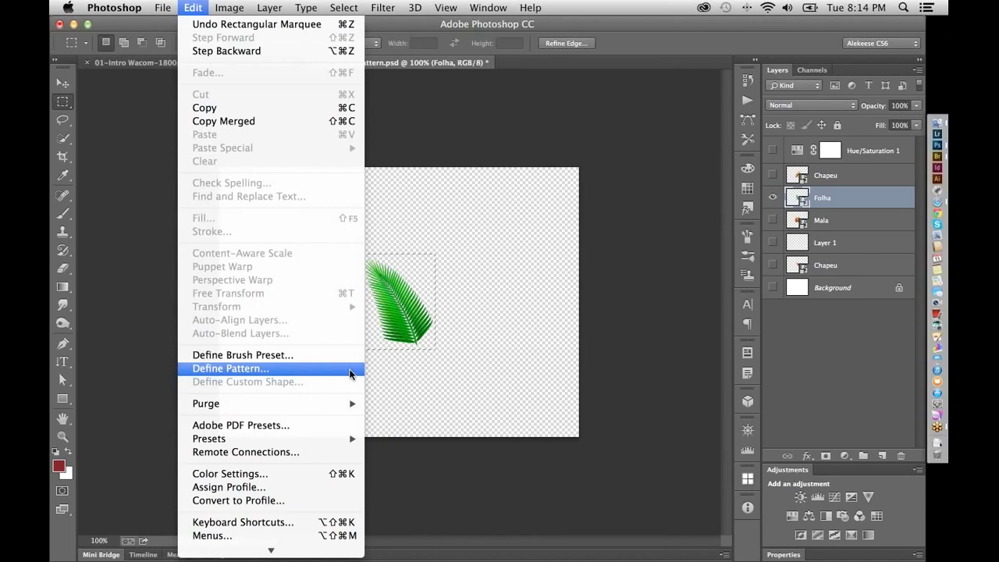
# Show the white Background behind the selected leaf and hide it again
pyautogui.click(772, 288)
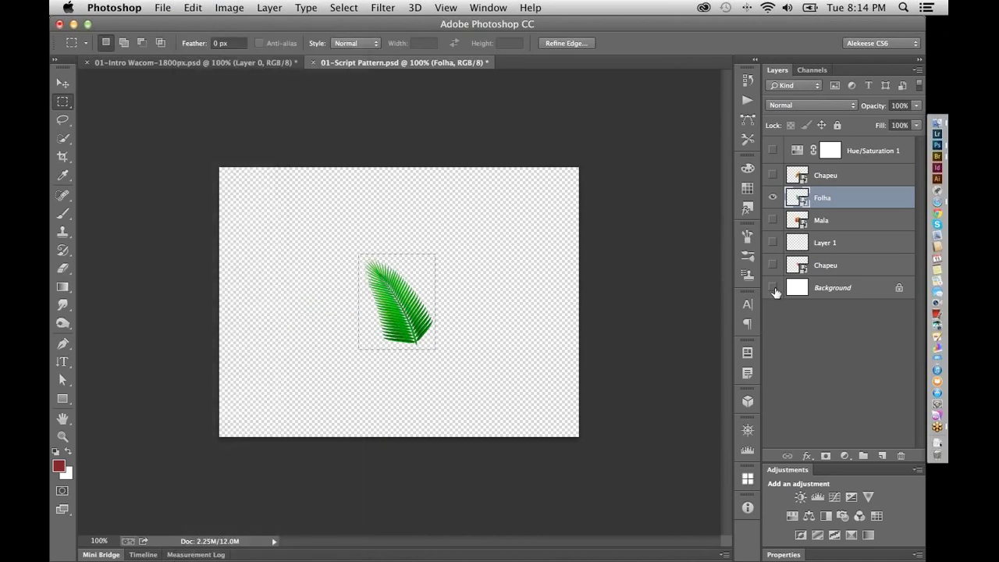
pyautogui.click(773, 288)
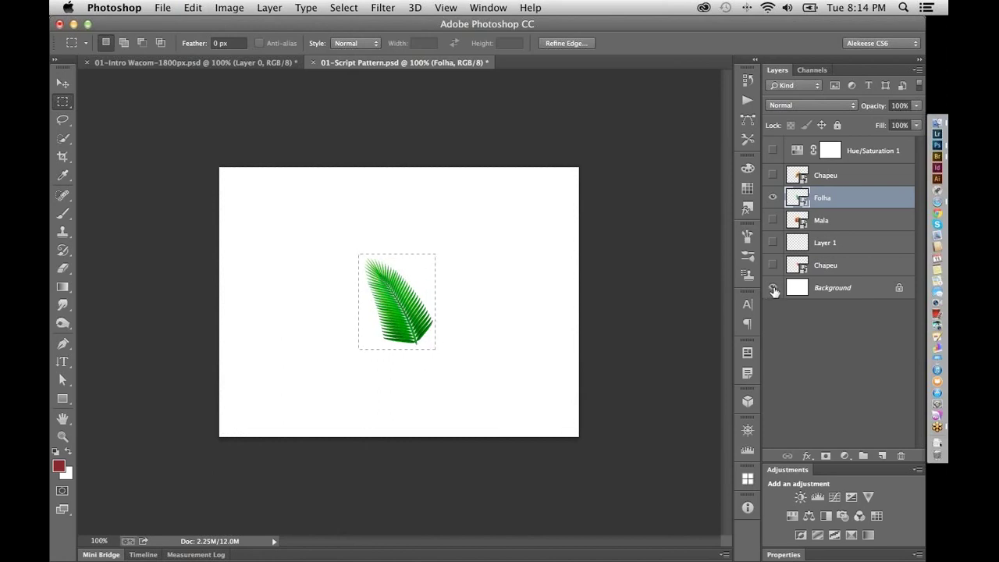
pyautogui.click(773, 288)
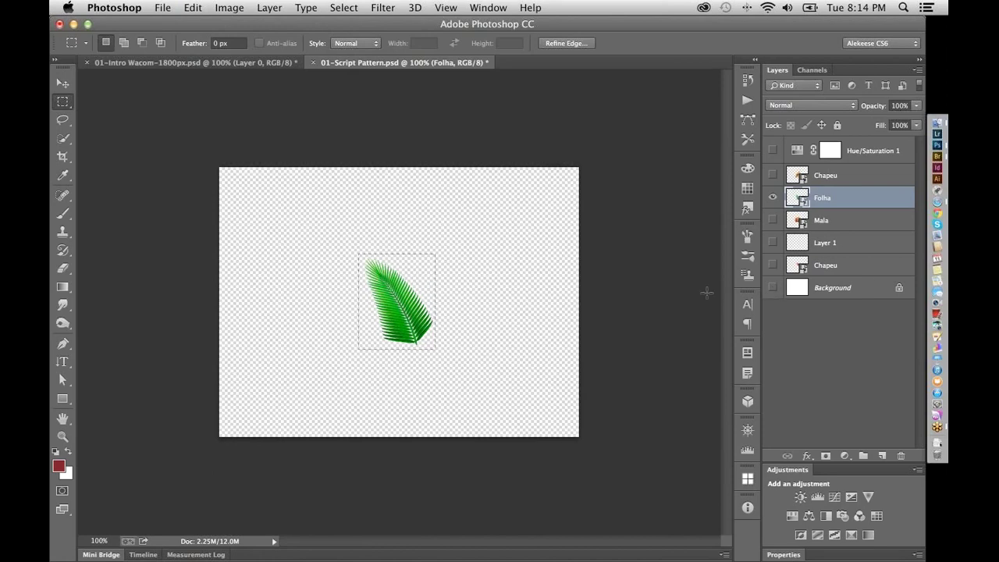
# Define the selected leaf as a pattern named "Imagem 1"
pyautogui.click(193, 8)
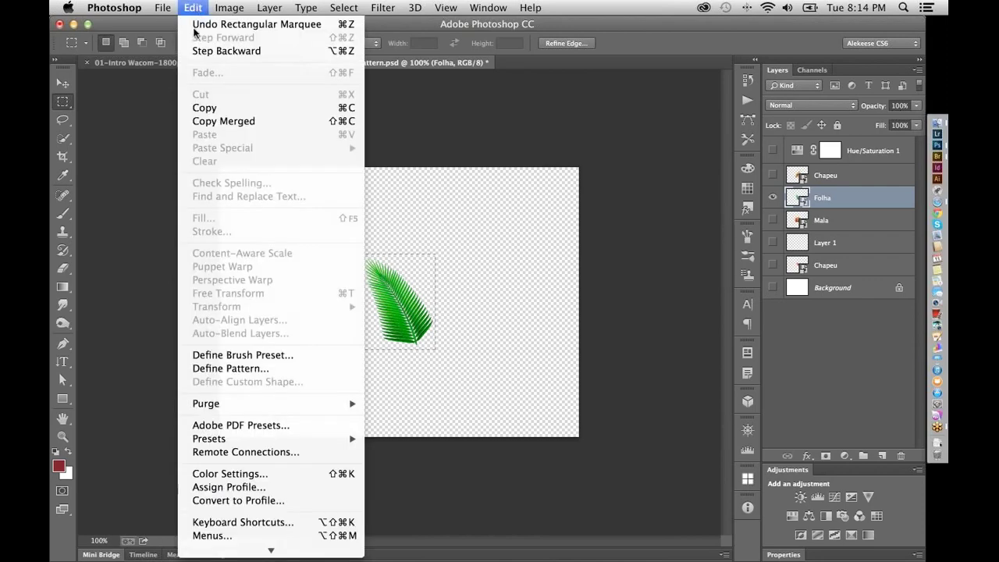
pyautogui.click(239, 368)
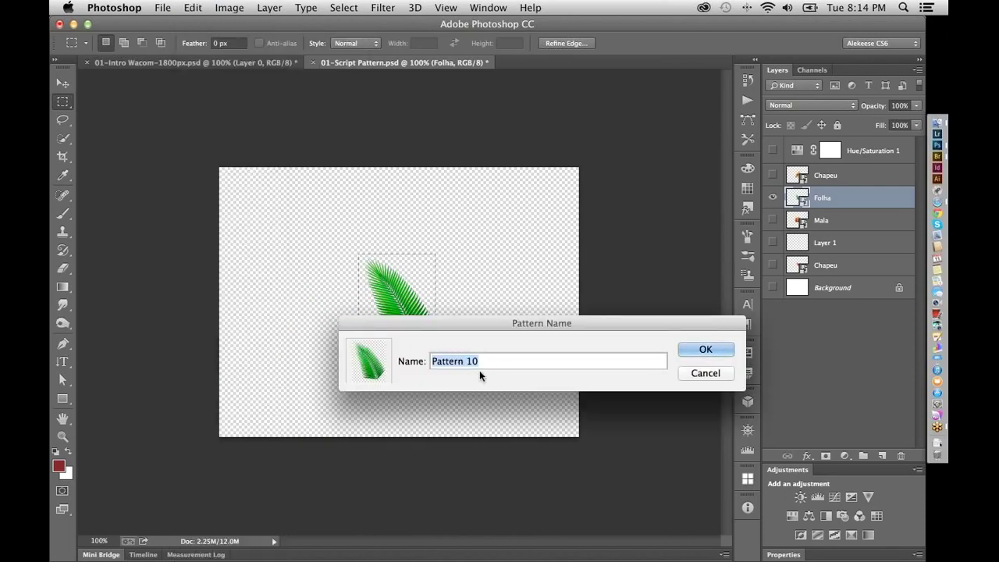
pyautogui.press('BackSpace')
pyautogui.write('Imagem 1')
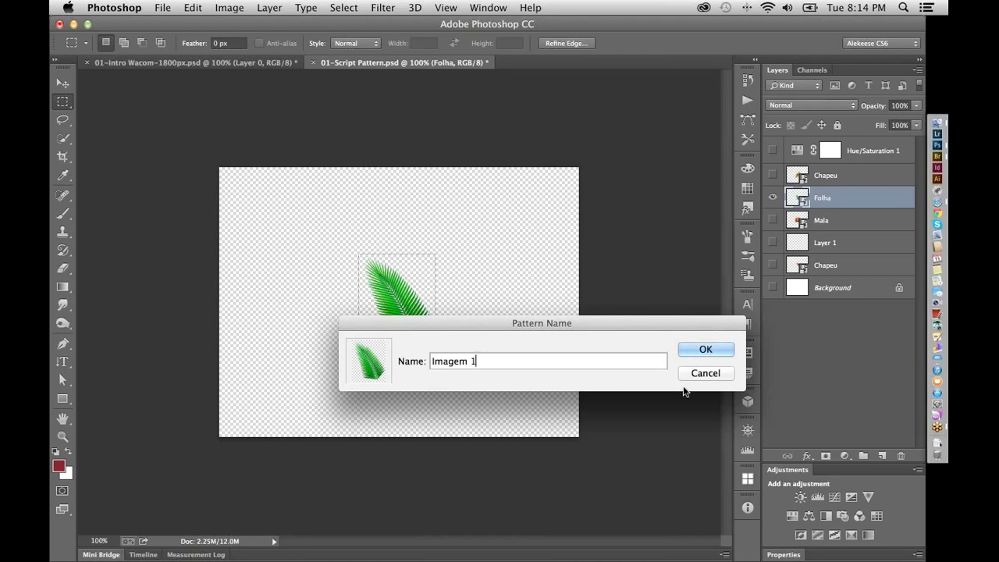
pyautogui.click(706, 349)
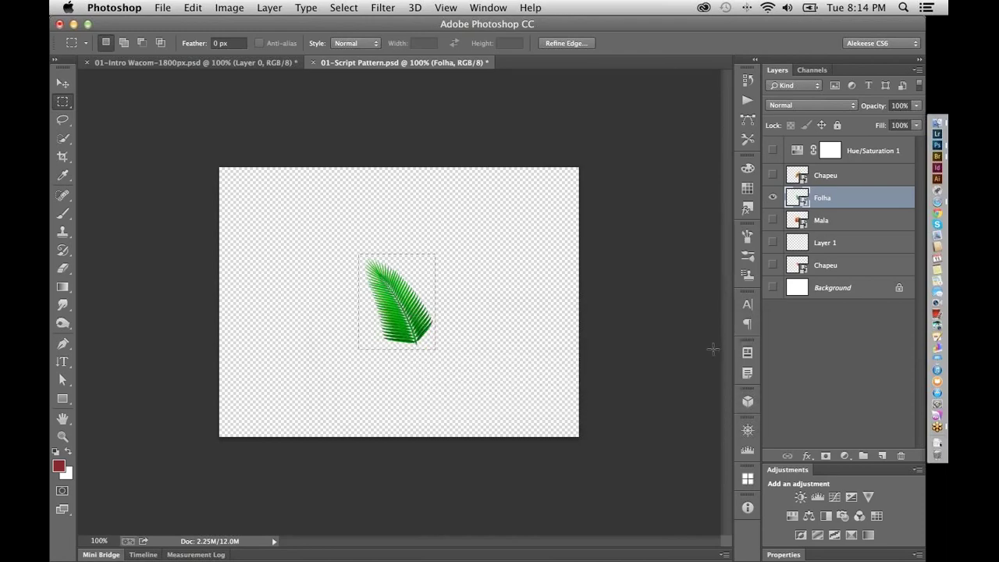
# Hide the Folha layer, make the empty Layer 1 active and visible over the white Background, and clear the selection
pyautogui.click(773, 197)
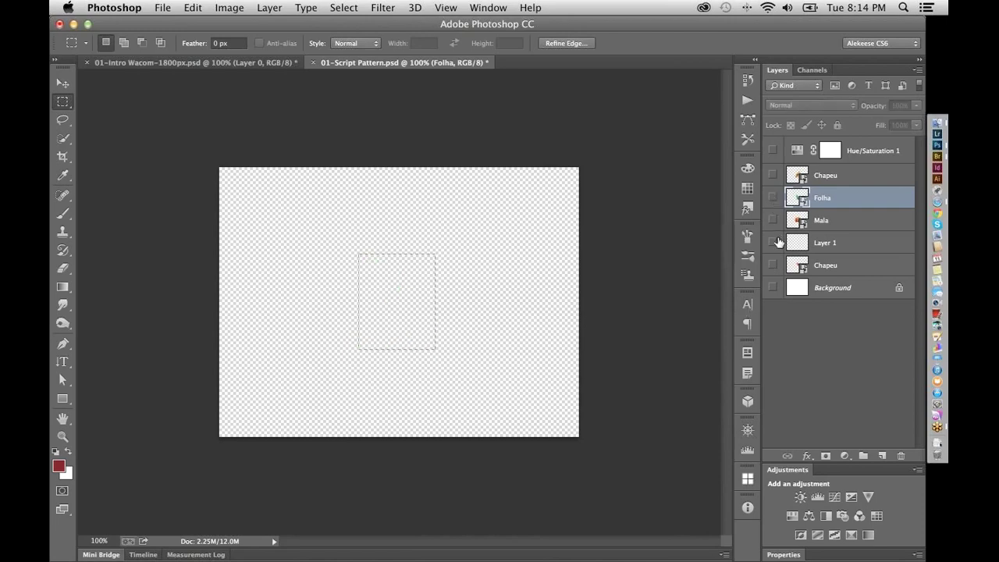
pyautogui.click(773, 243)
pyautogui.click(792, 243)
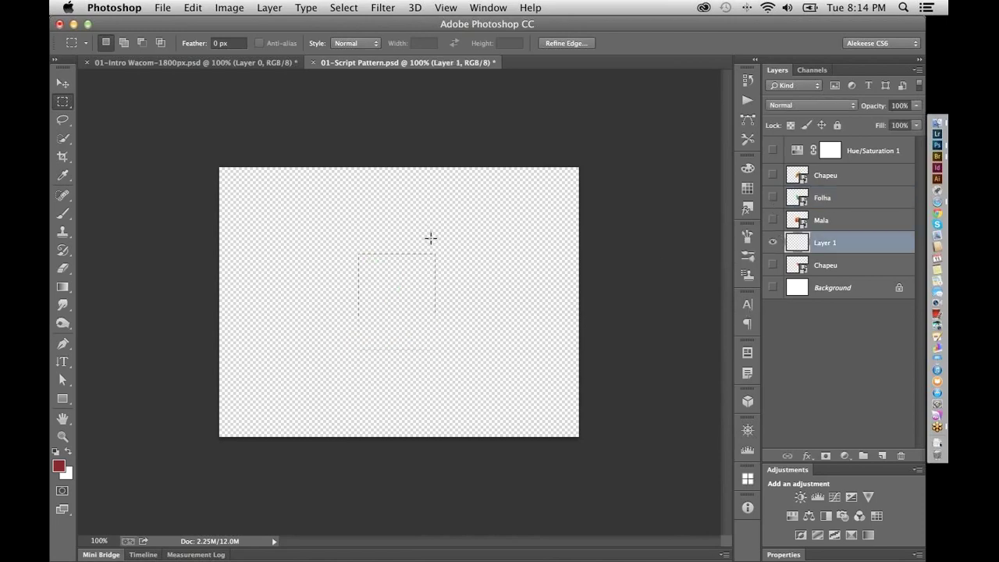
pyautogui.click(431, 239)
pyautogui.click(773, 287)
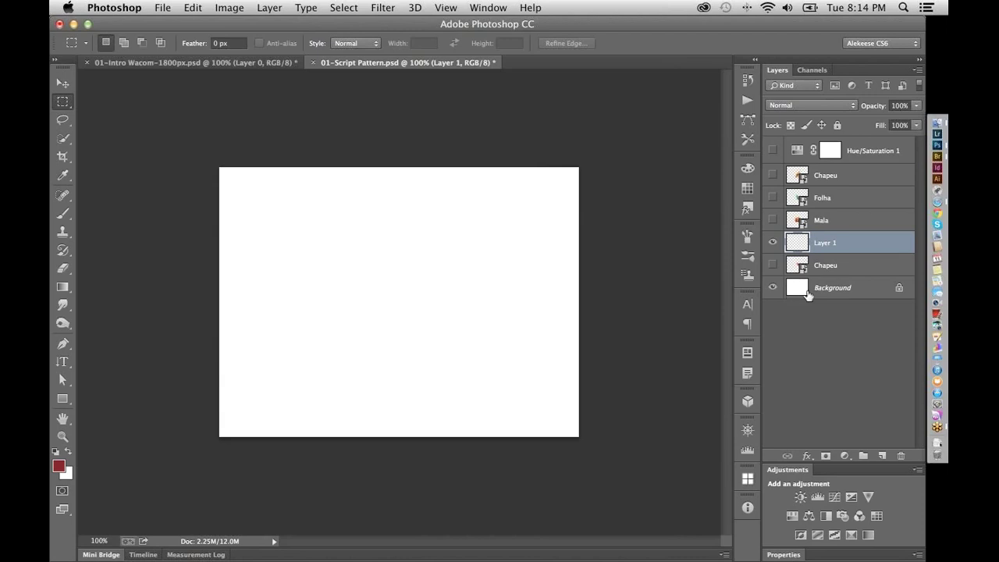
# Start a pattern fill on Layer 1 with the newly defined leaf as the custom pattern
pyautogui.click(189, 10)
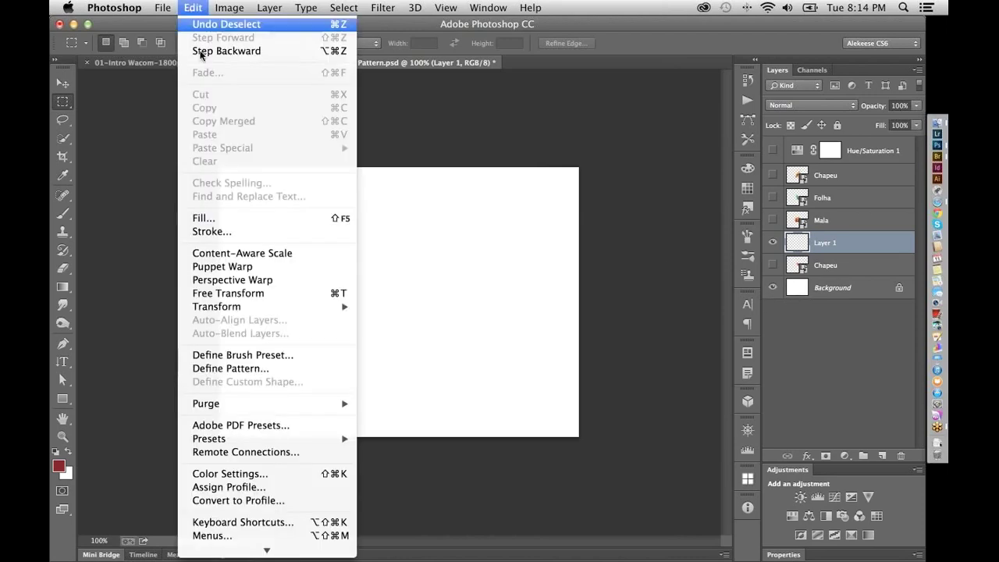
pyautogui.click(229, 219)
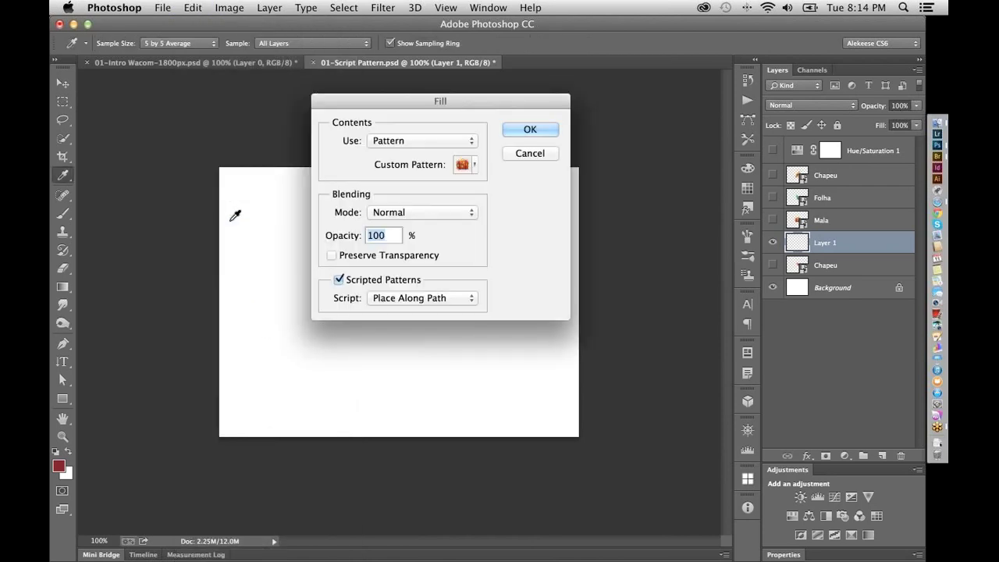
pyautogui.click(406, 142)
pyautogui.click(414, 144)
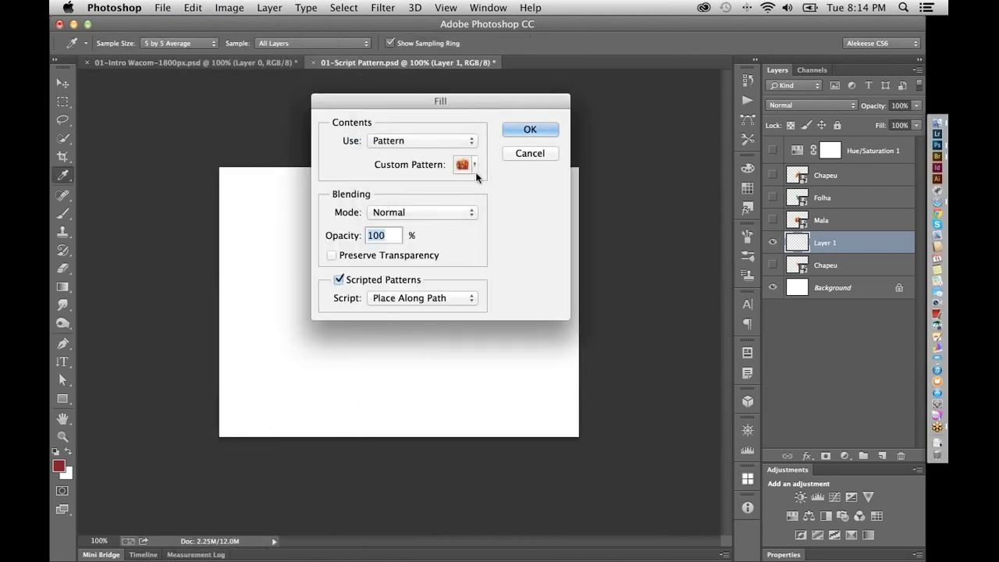
pyautogui.click(473, 172)
pyautogui.moveTo(525, 205); pyautogui.dragTo(525, 267)
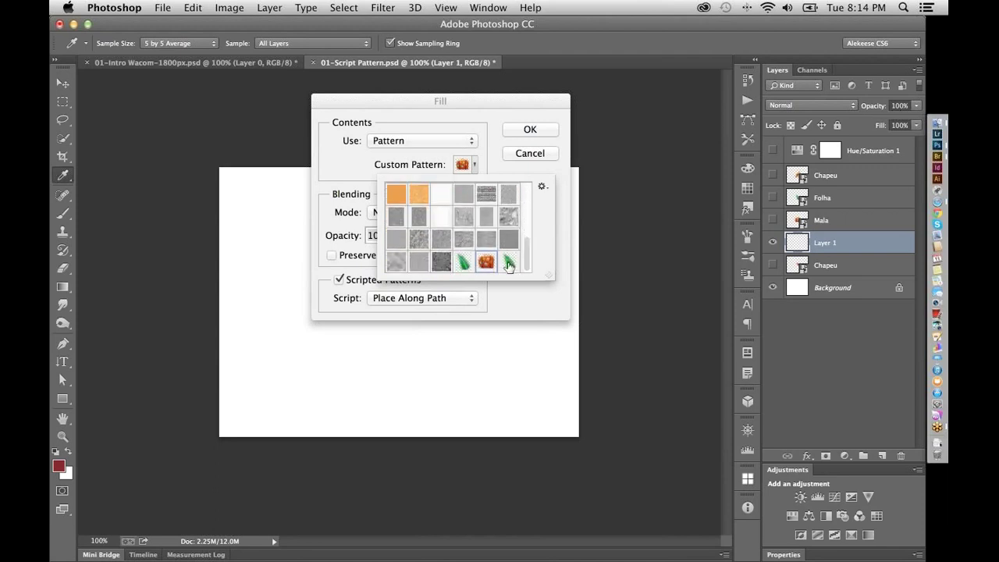
pyautogui.click(509, 264)
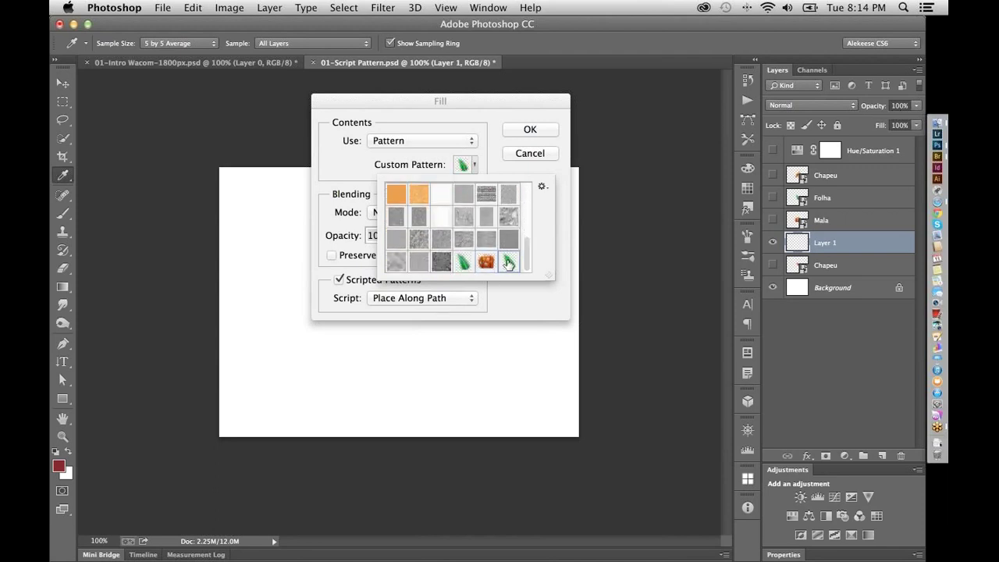
pyautogui.click(520, 294)
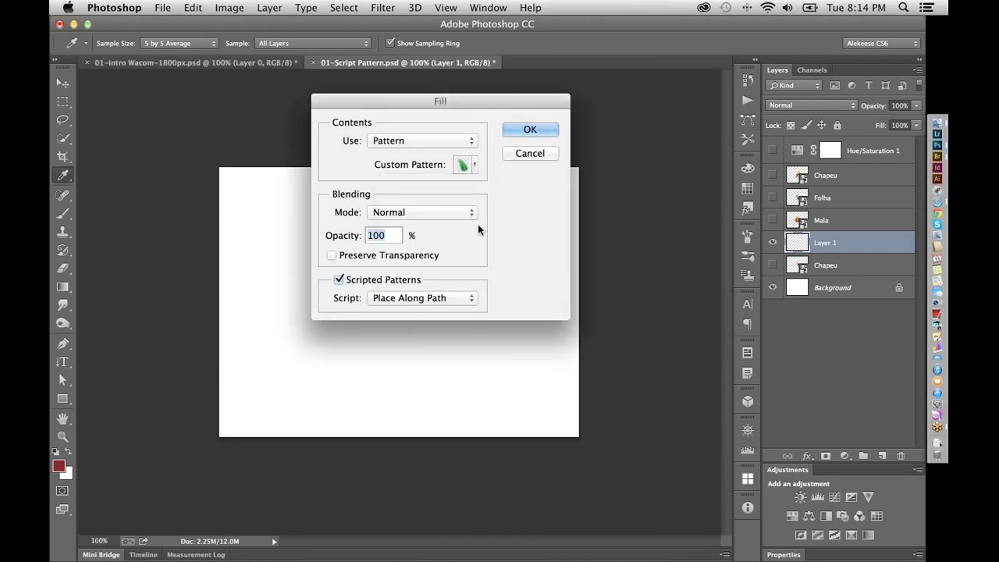
# Choose the Random Fill script for the pattern fill and open its settings
pyautogui.click(451, 300)
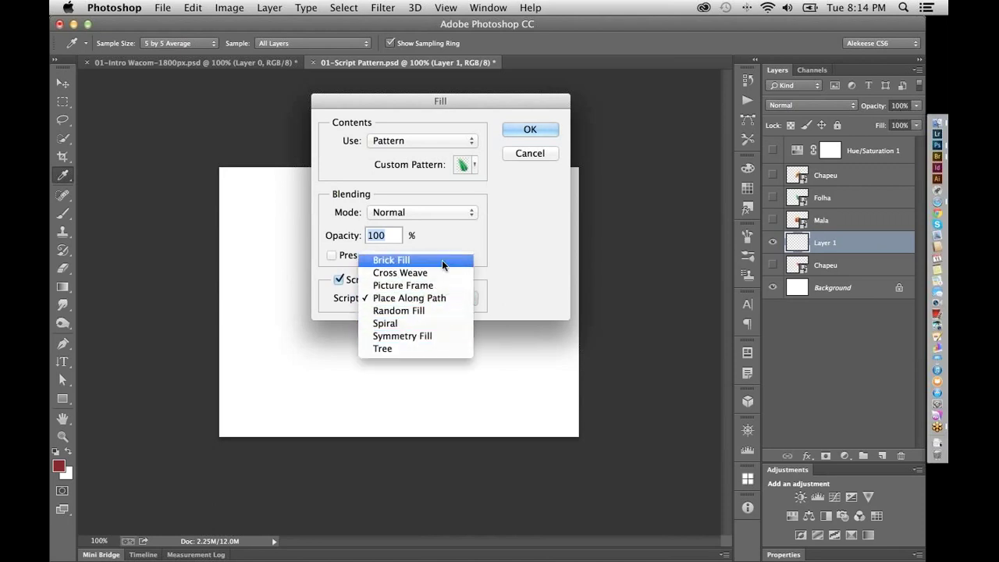
pyautogui.click(444, 309)
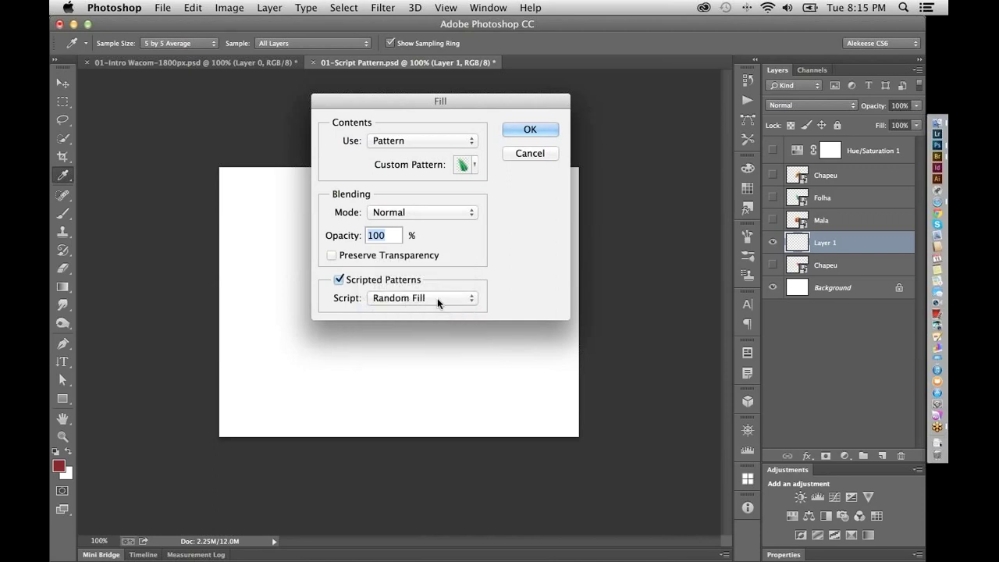
pyautogui.click(539, 132)
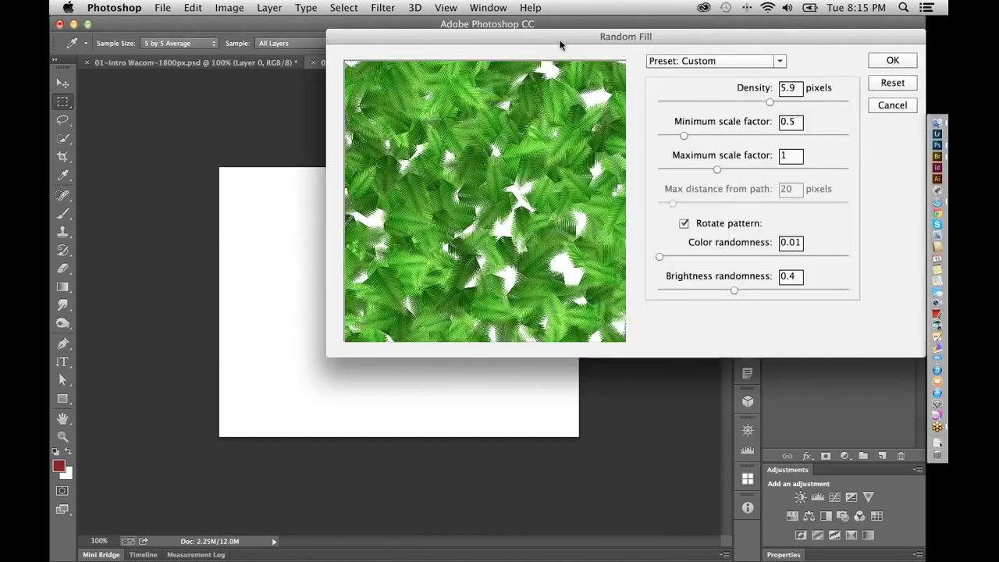
pyautogui.moveTo(560, 45); pyautogui.dragTo(516, 84)
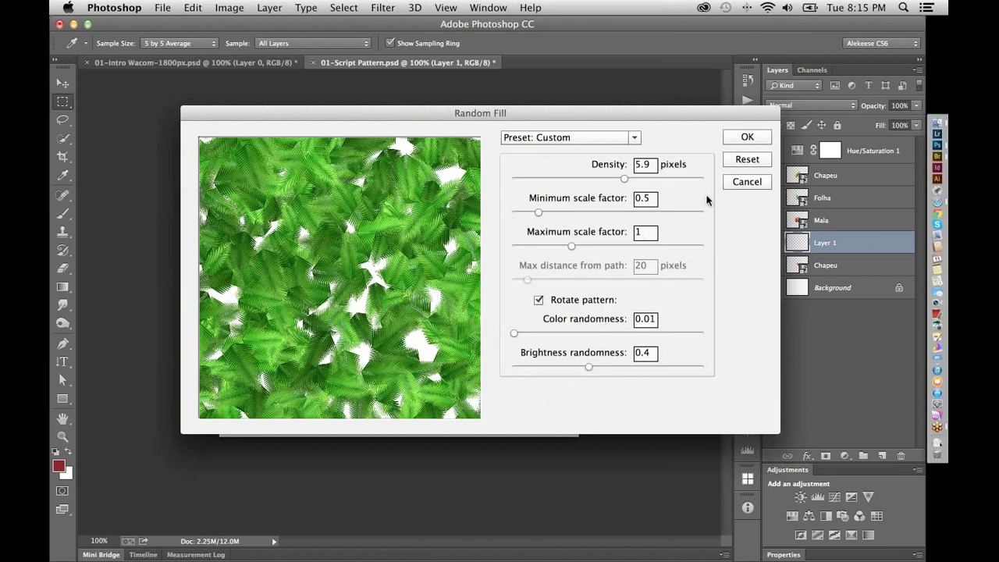
# Set the random fill's density to 6.4 pixels and its minimum scale factor to 0.3
pyautogui.click(742, 163)
pyautogui.moveTo(623, 180)
pyautogui.mouseDown()
pyautogui.moveTo(521, 180)
pyautogui.moveTo(631, 177)
pyautogui.mouseUp()
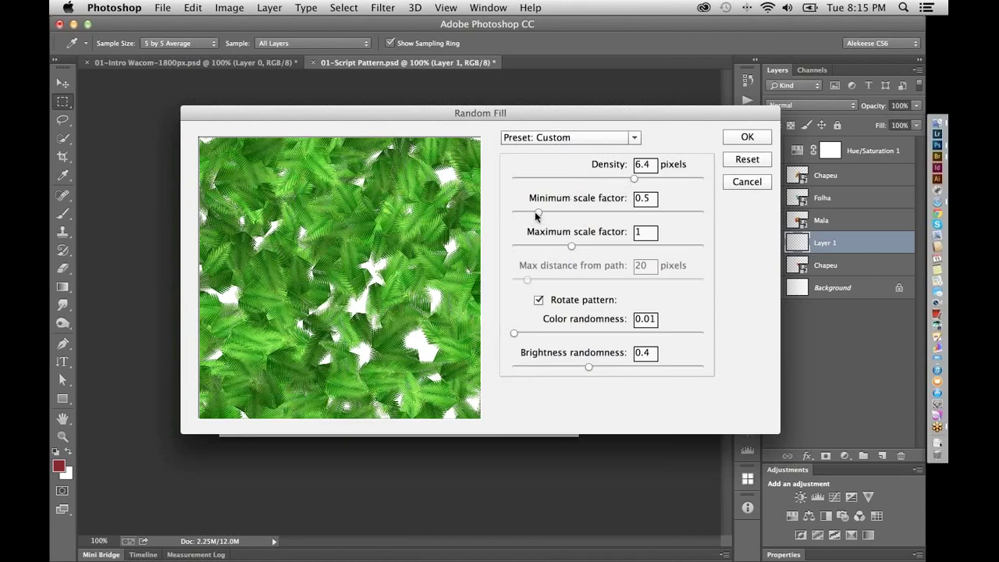
pyautogui.moveTo(538, 213); pyautogui.dragTo(528, 213)
pyautogui.moveTo(521, 213); pyautogui.dragTo(521, 213)
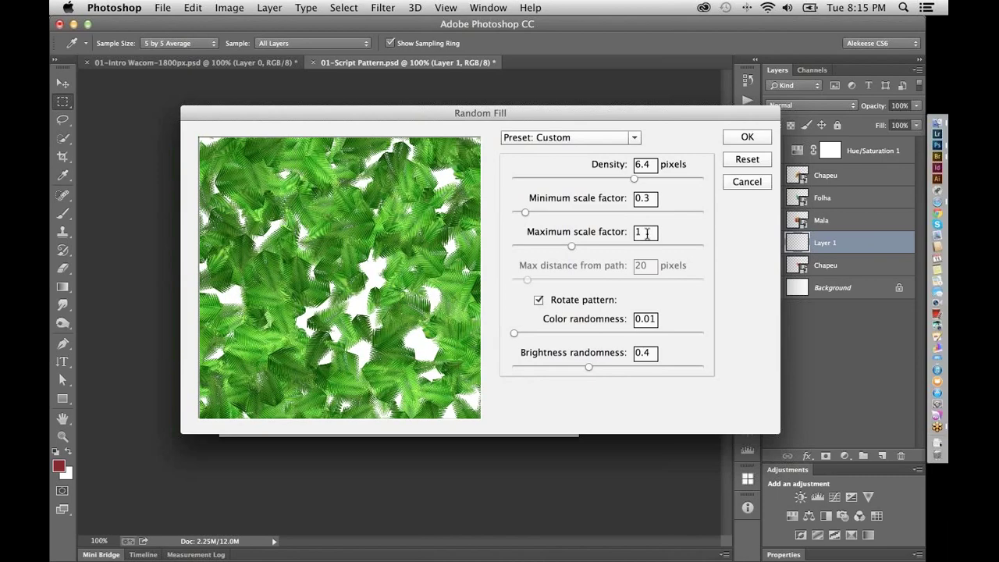
# Compare the fill with and without pattern rotation, keeping rotation on, and set the brightness randomness to 0.46
pyautogui.click(540, 300)
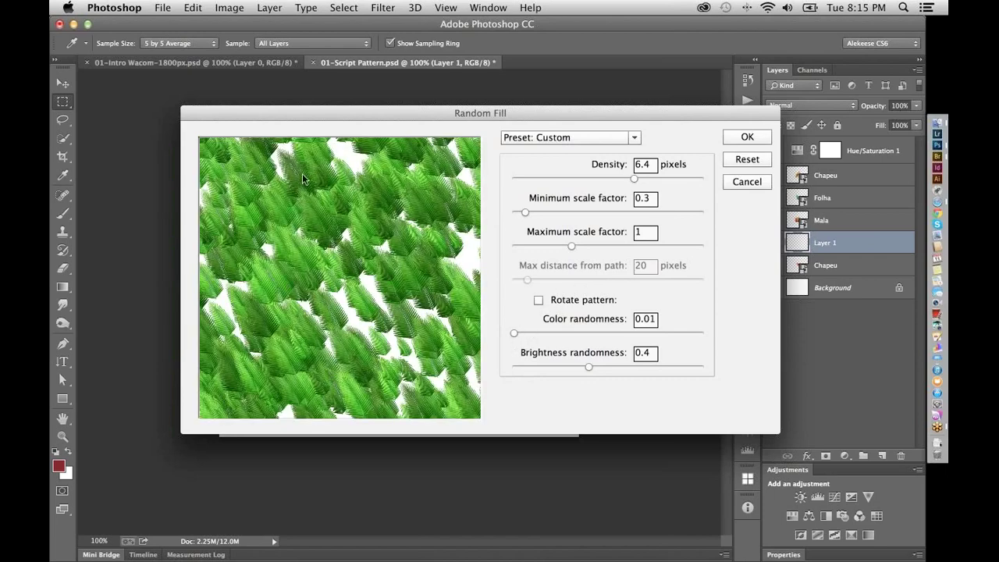
pyautogui.click(539, 299)
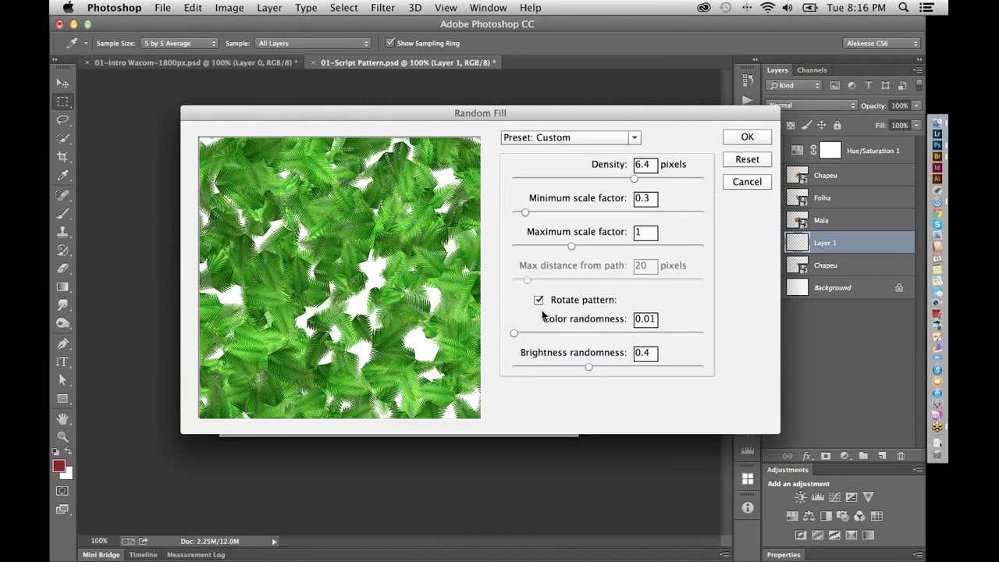
pyautogui.click(580, 365)
pyautogui.moveTo(579, 368); pyautogui.dragTo(512, 367)
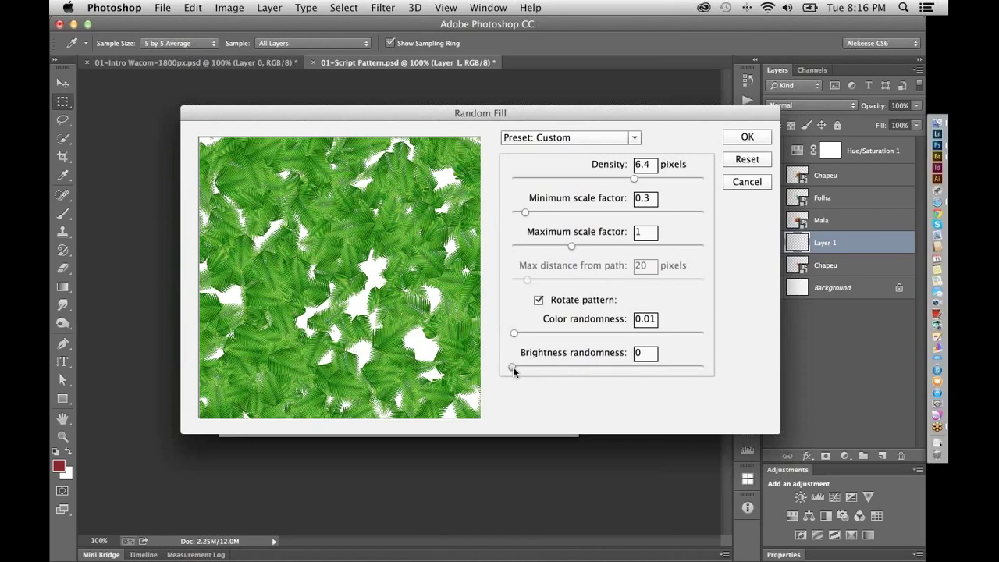
pyautogui.moveTo(513, 367); pyautogui.dragTo(605, 368)
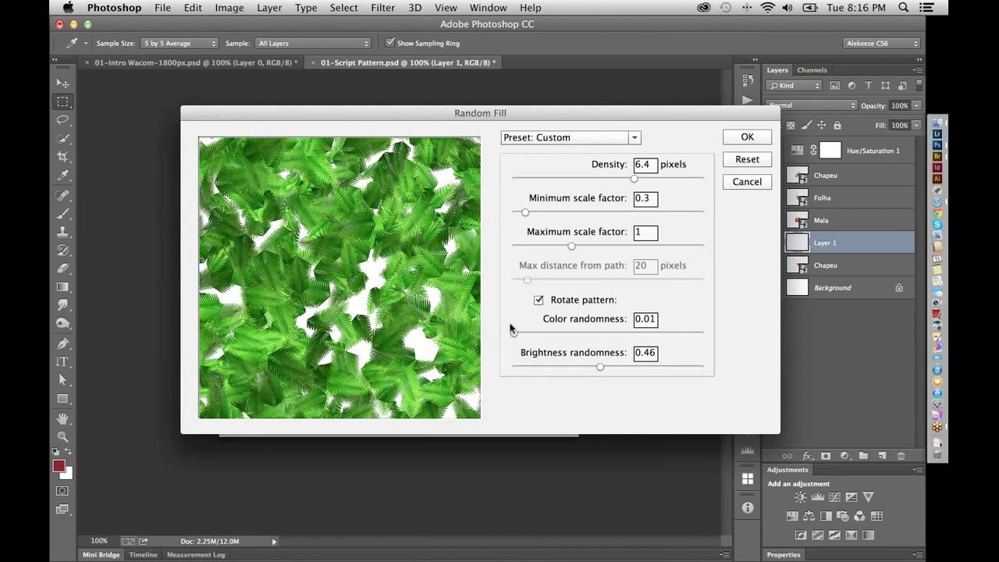
# Try a colour randomness of 0.52, set it to 0.05, and apply the random leaf fill to Layer 1
pyautogui.moveTo(514, 333); pyautogui.dragTo(611, 333)
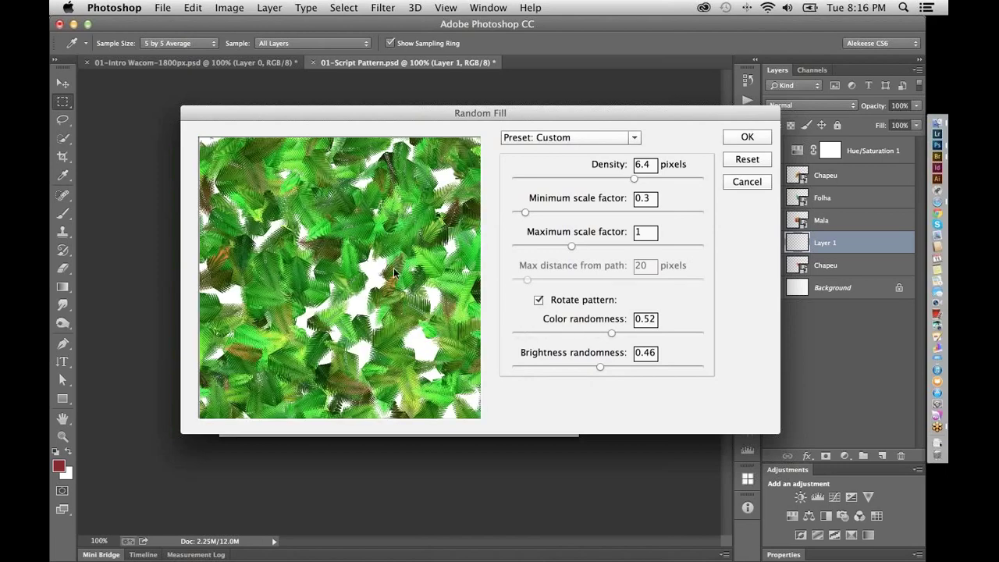
pyautogui.click(522, 333)
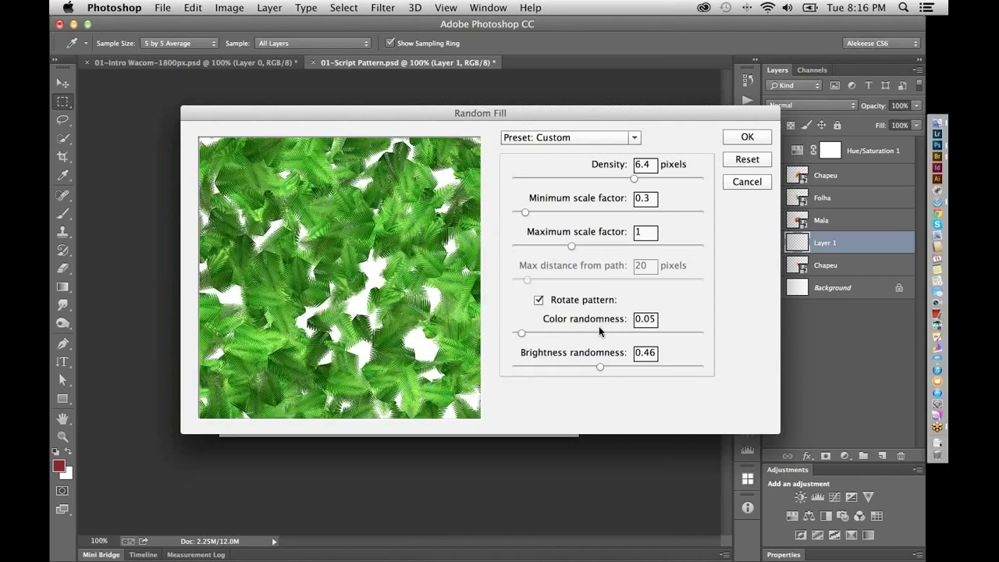
pyautogui.click(748, 137)
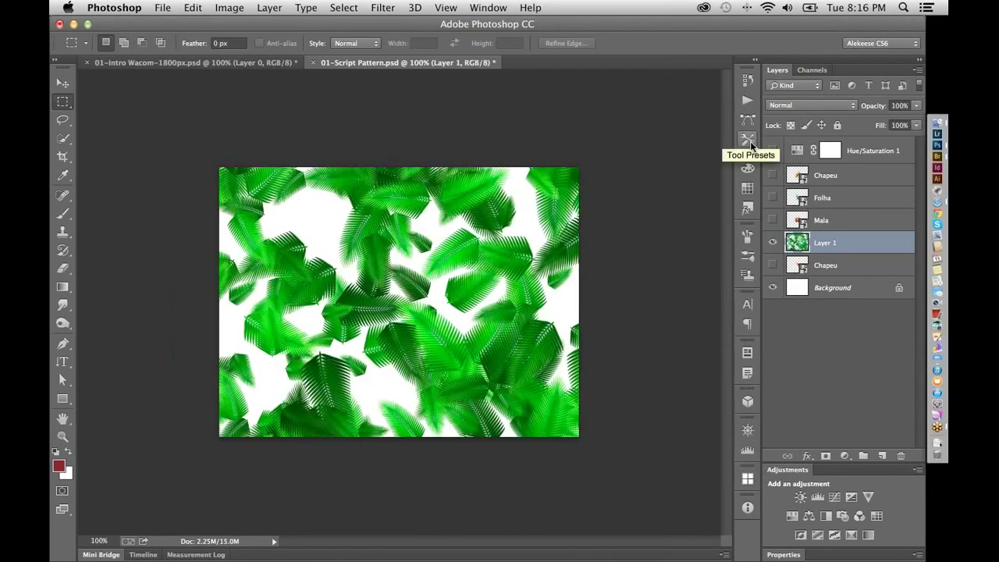
# Show the single Folha leaf with a rectangular selection around it, and return to the leaf-filled Layer 1
pyautogui.click(772, 243)
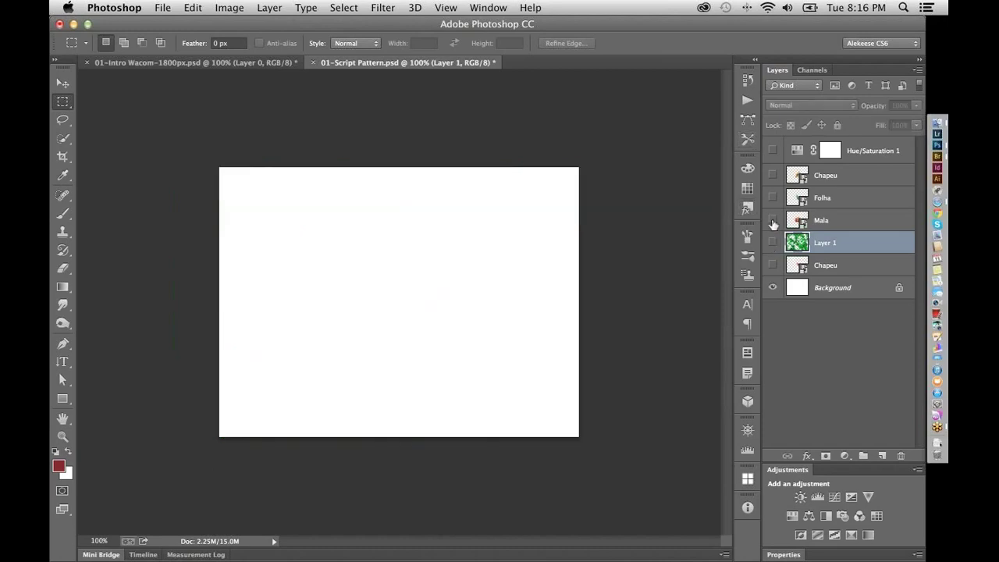
pyautogui.click(772, 198)
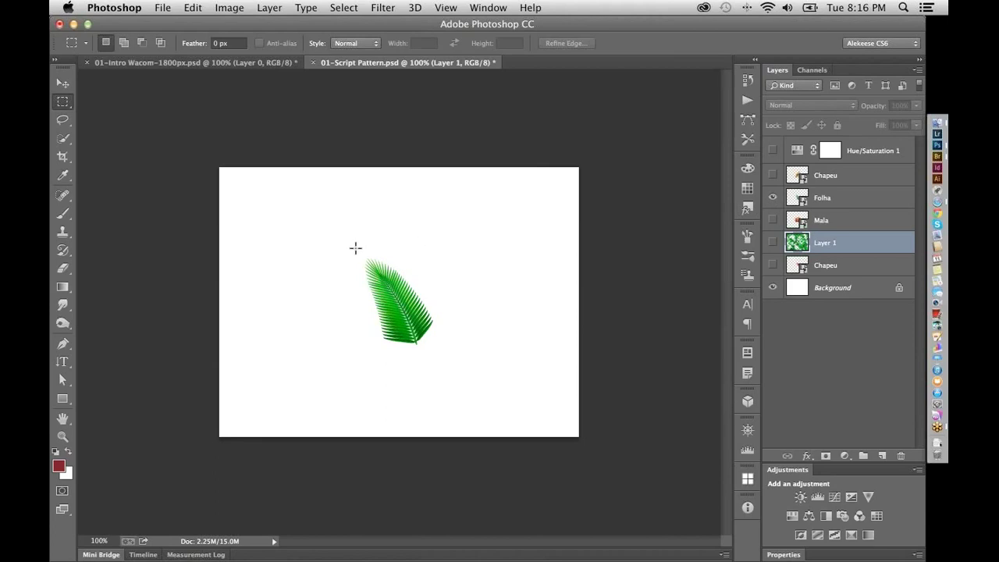
pyautogui.moveTo(354, 248); pyautogui.dragTo(443, 353)
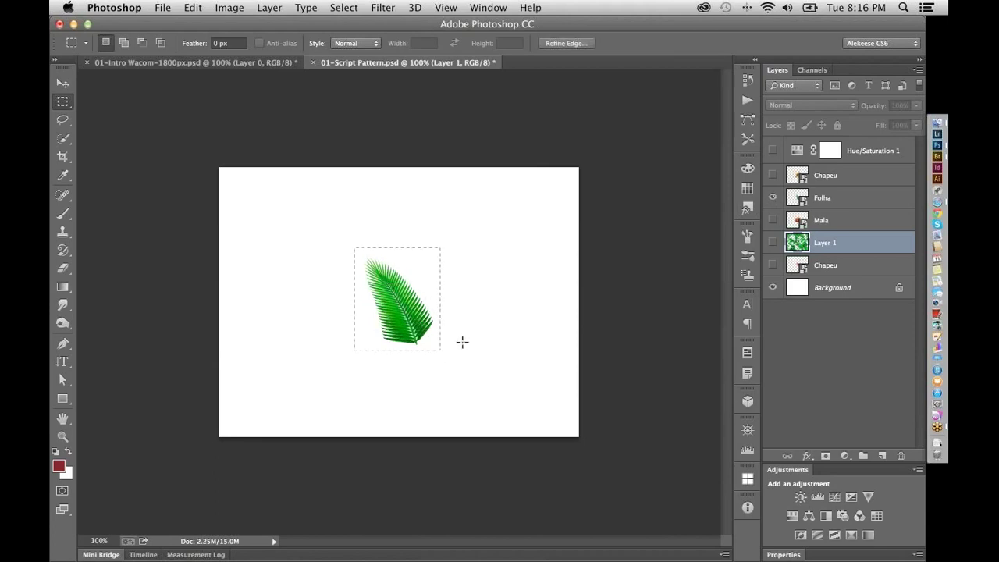
pyautogui.click(674, 299)
pyautogui.click(772, 198)
pyautogui.click(772, 243)
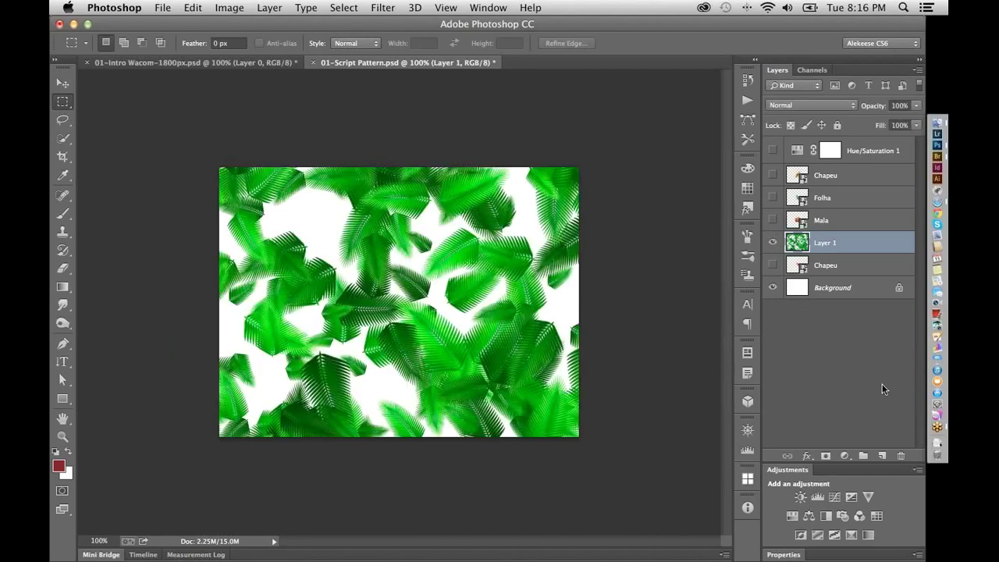
# Add a new layer above the hidden leaf-filled Layer 1 and open the Tree script's settings through a scripted pattern fill
pyautogui.click(882, 456)
pyautogui.click(772, 265)
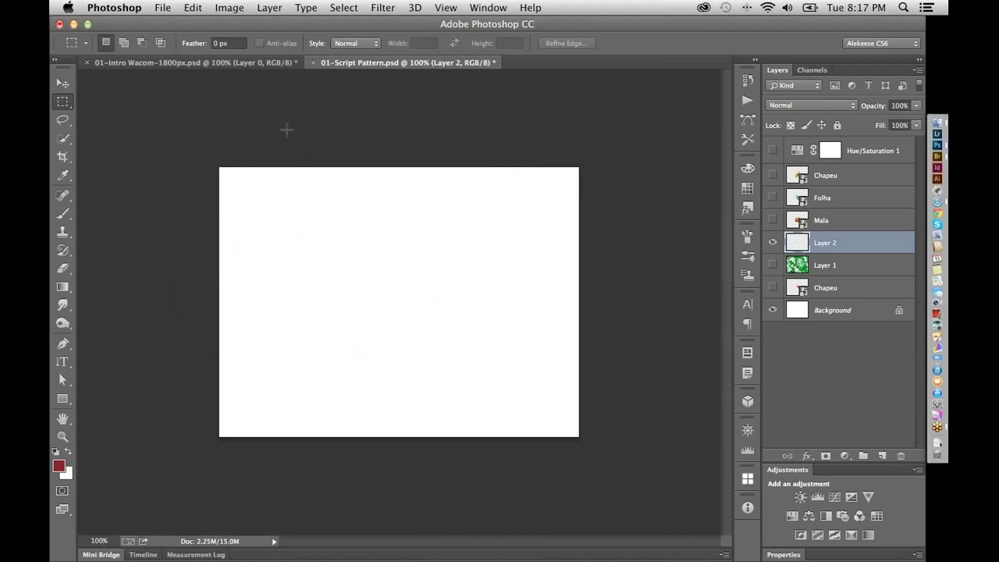
pyautogui.click(195, 8)
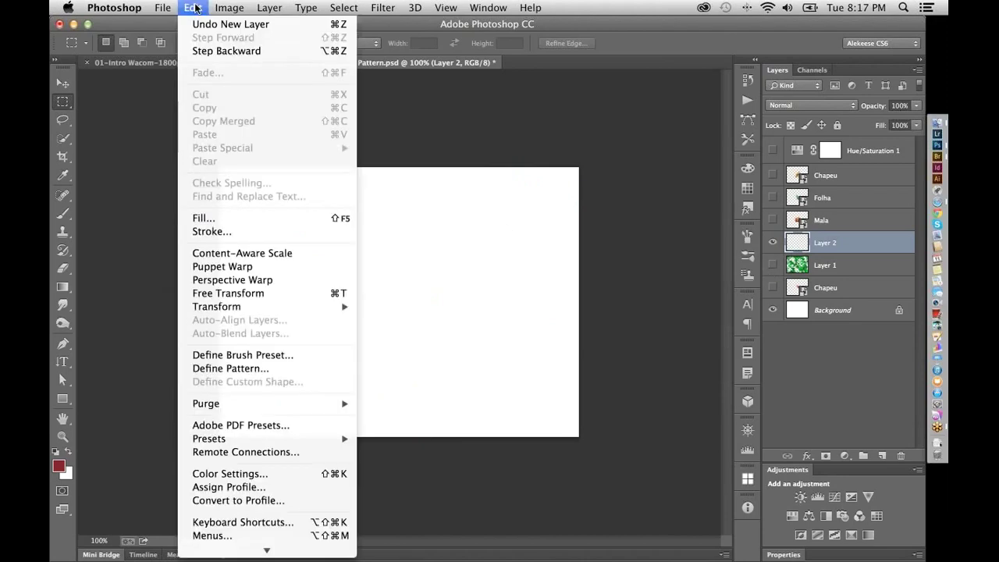
pyautogui.click(232, 221)
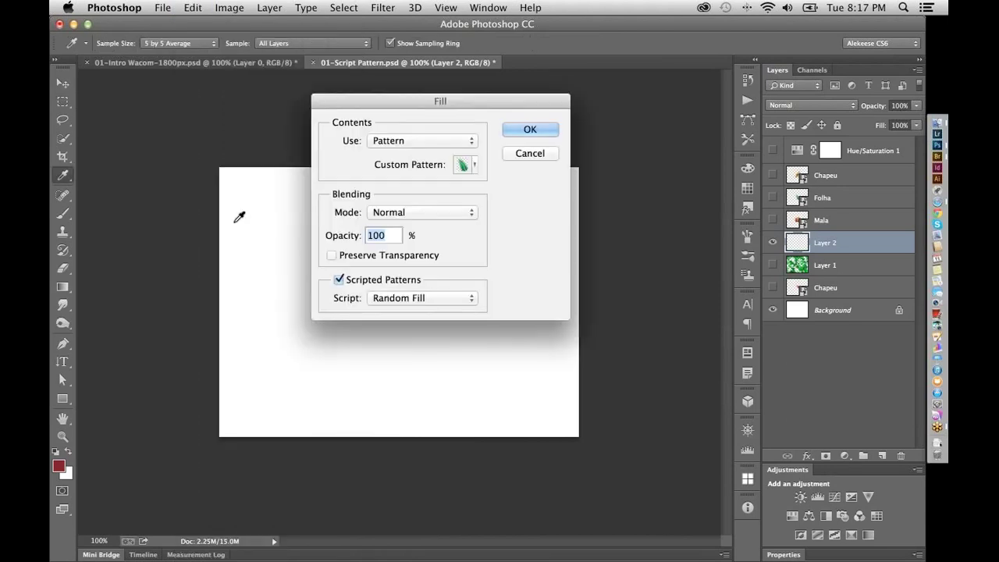
pyautogui.click(447, 298)
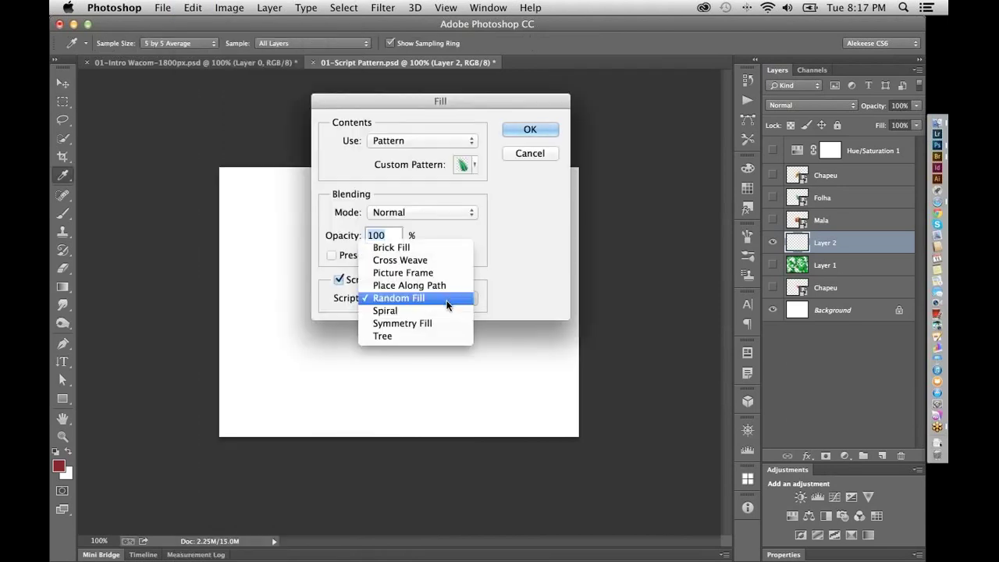
pyautogui.click(413, 336)
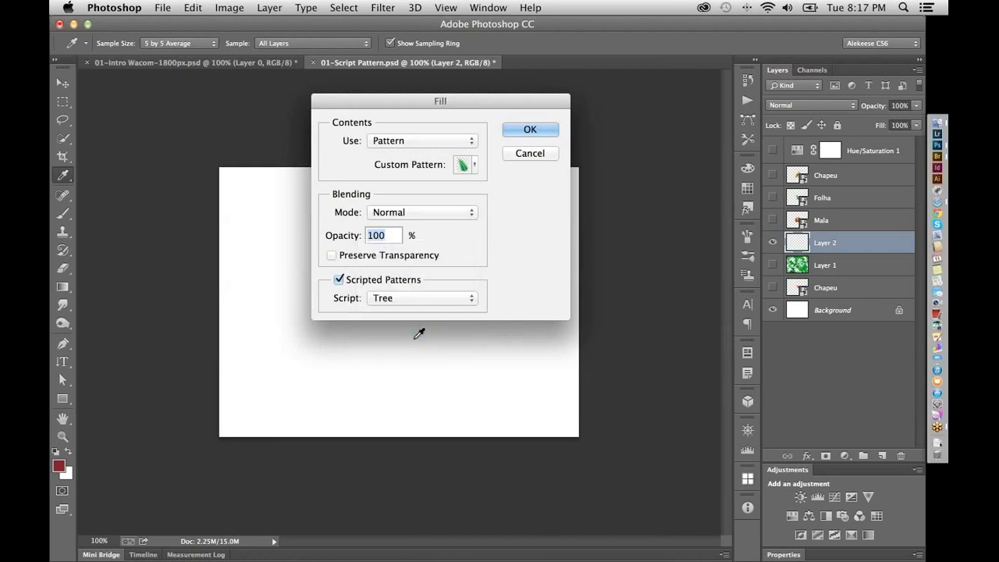
pyautogui.click(531, 130)
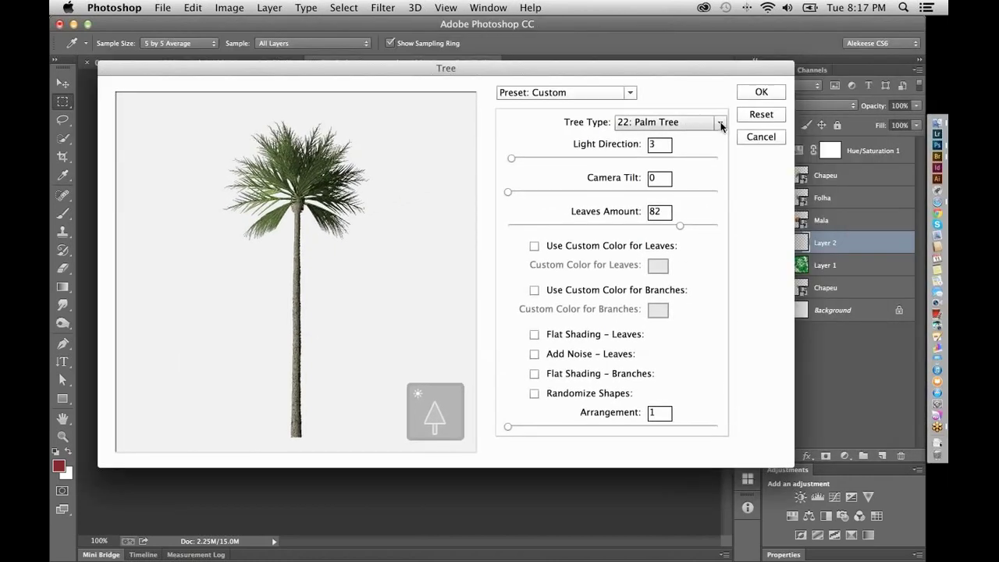
# Set the tree type to 8: Pine Tree and the light direction to 14
pyautogui.click(718, 123)
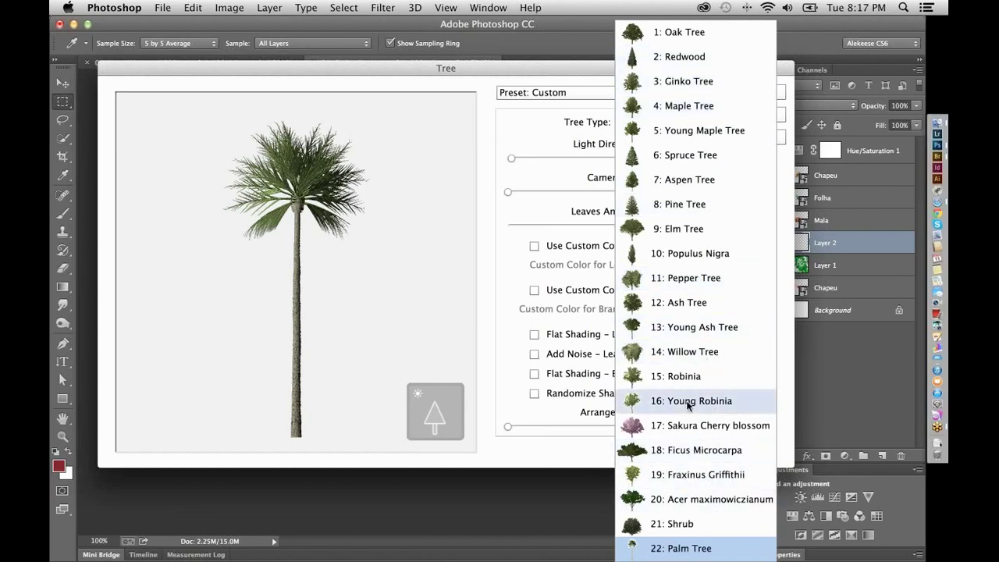
pyautogui.click(692, 206)
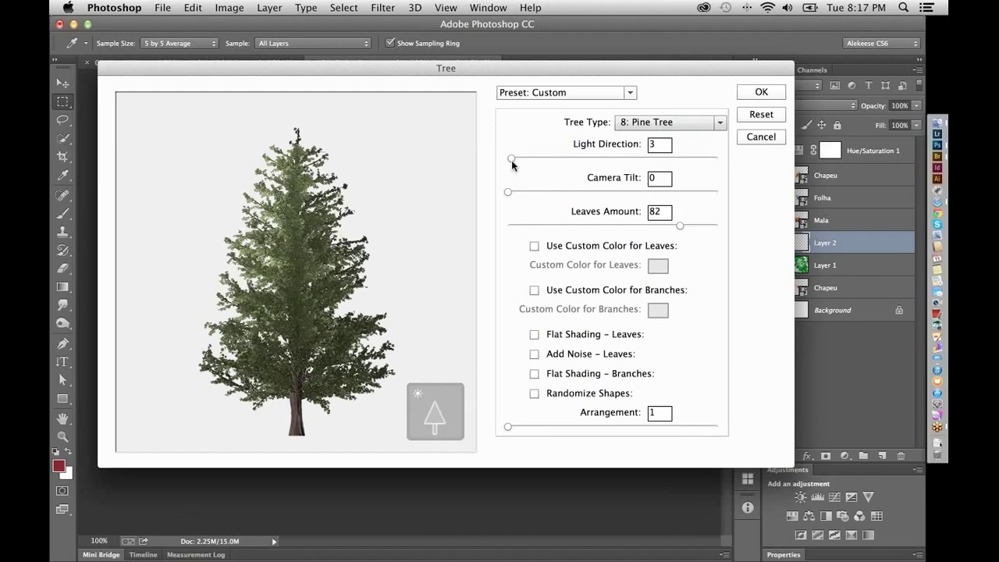
pyautogui.moveTo(510, 159); pyautogui.dragTo(696, 160)
pyautogui.moveTo(699, 160); pyautogui.dragTo(523, 164)
# Set the pine tree's camera tilt to 4 and turn on a custom color for its leaves
pyautogui.click(647, 191)
pyautogui.moveTo(648, 197); pyautogui.dragTo(513, 191)
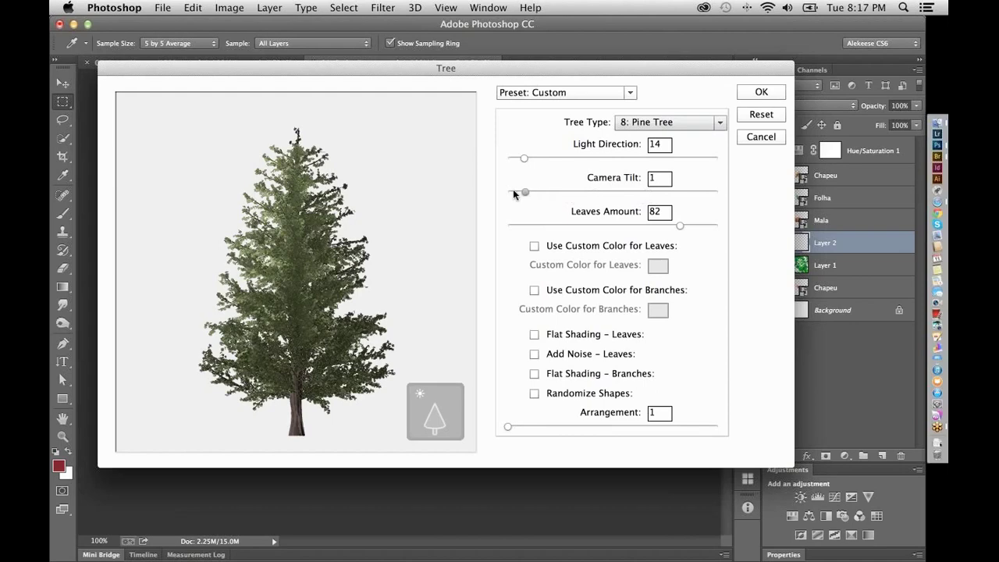
pyautogui.click(576, 192)
pyautogui.click(534, 246)
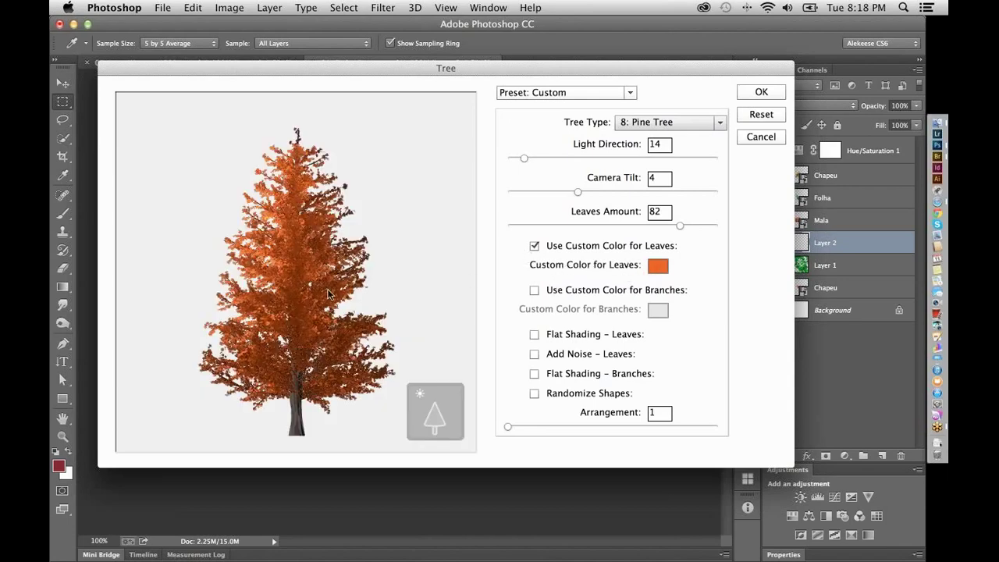
# Change the custom leaf color to a muted salmon red
pyautogui.click(658, 266)
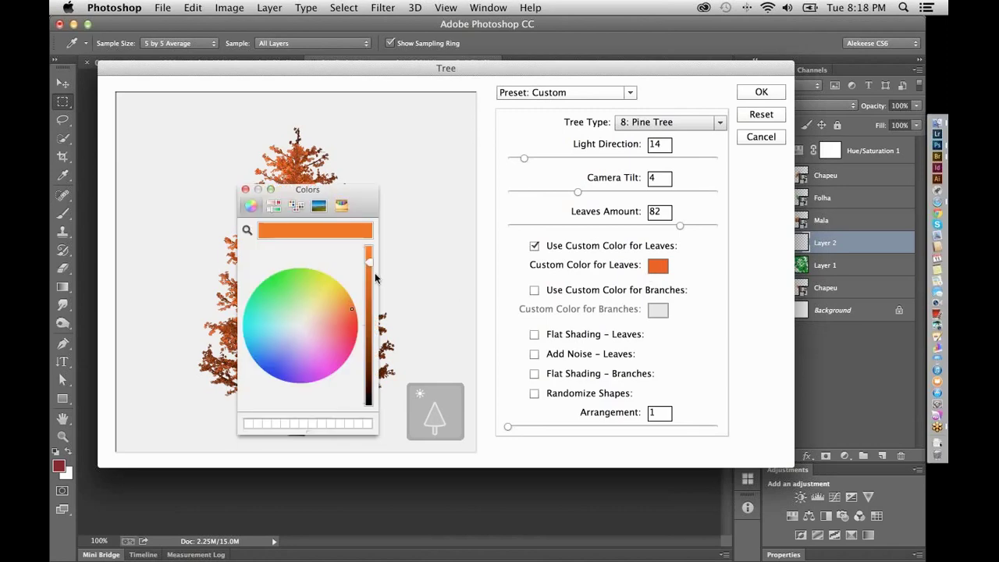
pyautogui.click(370, 284)
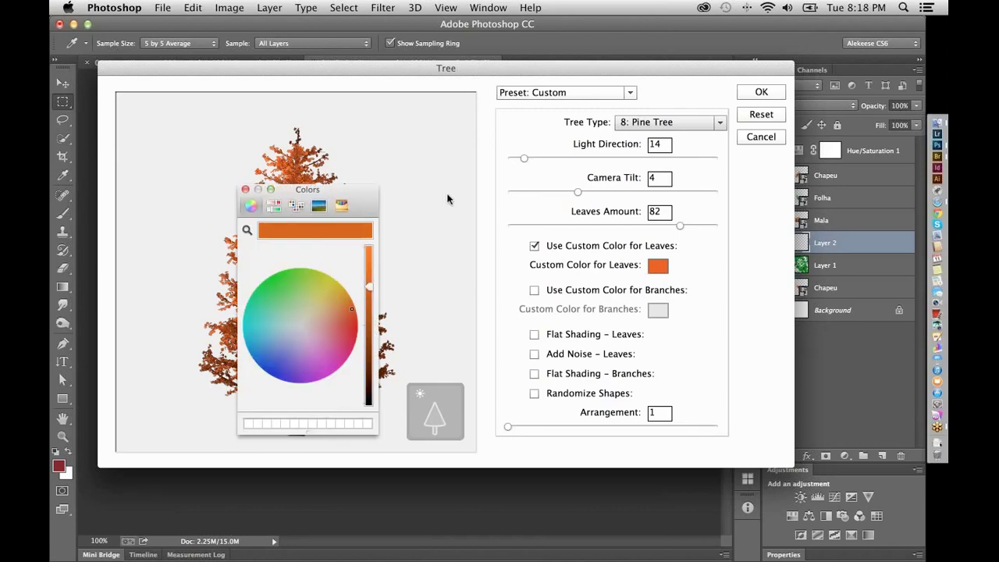
pyautogui.moveTo(312, 189); pyautogui.dragTo(433, 171)
pyautogui.moveTo(450, 295); pyautogui.dragTo(455, 301)
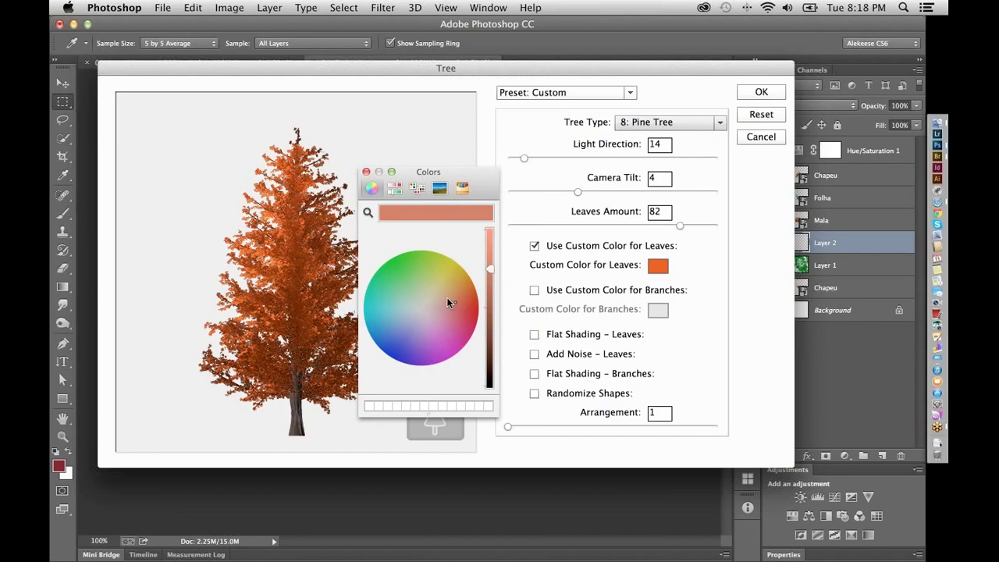
pyautogui.click(366, 172)
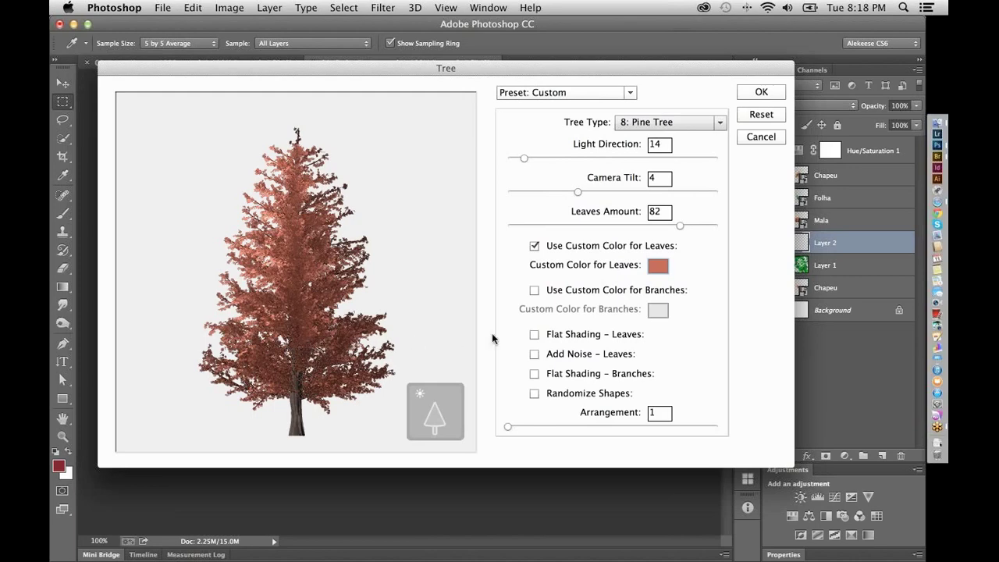
# Turn on the brown custom color for the branches and apply the pine tree fill to Layer 2
pyautogui.click(533, 291)
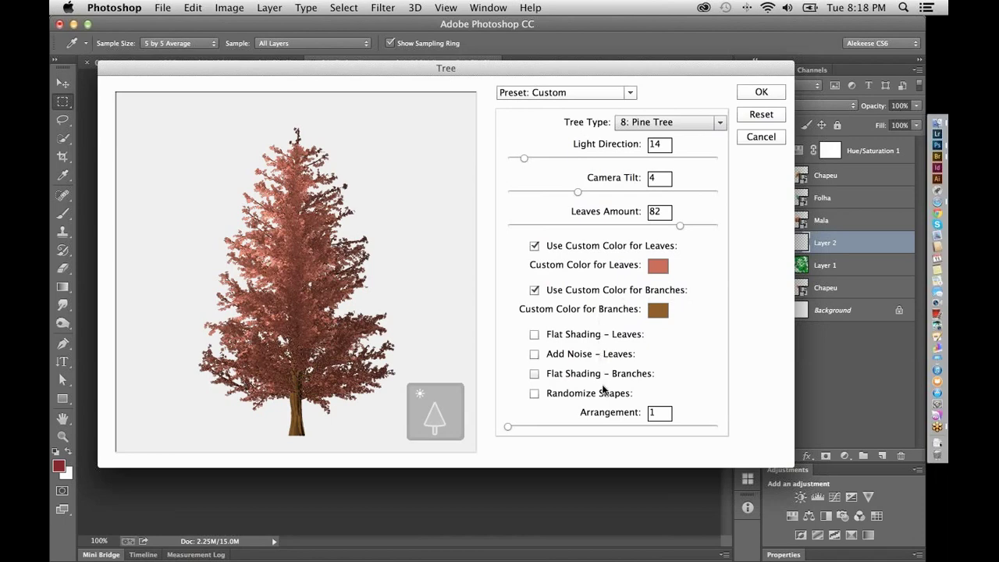
pyautogui.click(761, 94)
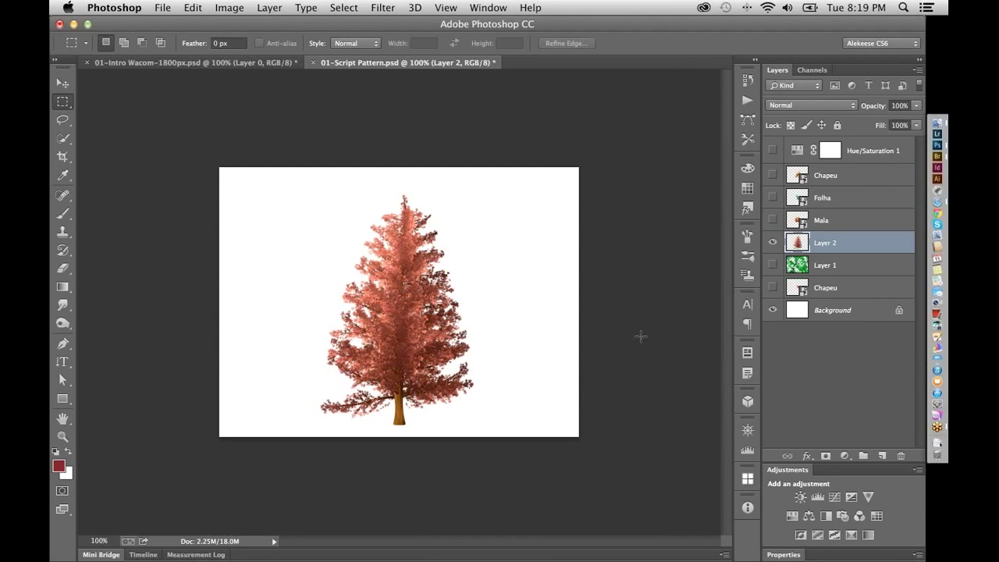
# Clear all content from Layer 2 and remove the selection
pyautogui.press('super+a')
pyautogui.press('BackSpace')
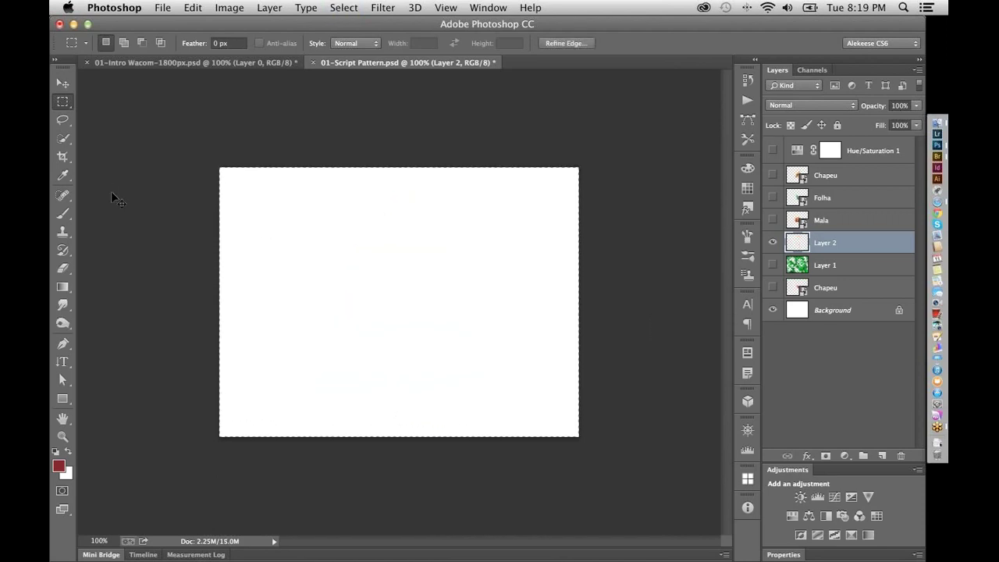
pyautogui.press('super+d')
# Draw an open, winding path with four anchor points from the canvas's lower middle to near its top with the Pen tool
pyautogui.press('p')
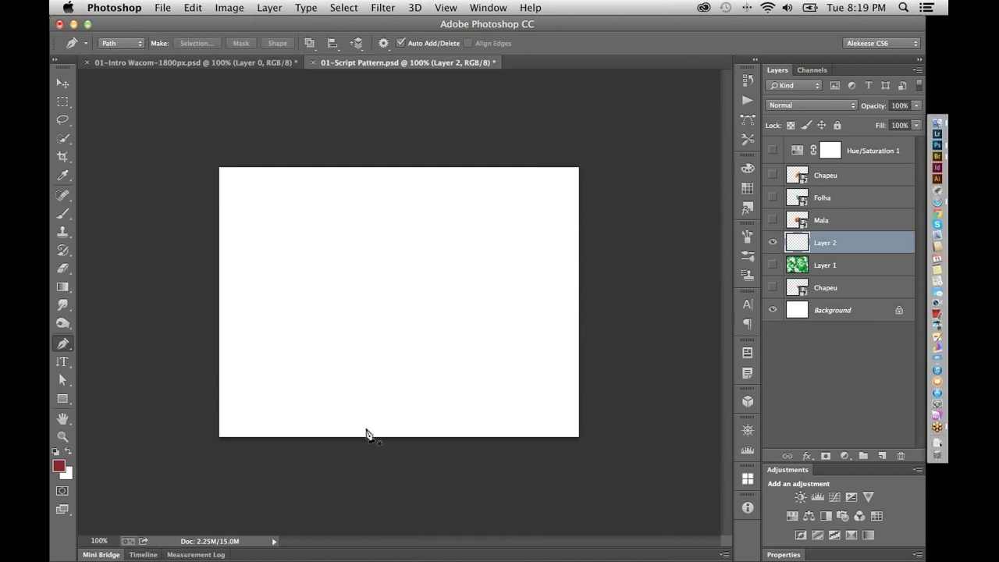
pyautogui.moveTo(365, 430); pyautogui.dragTo(370, 411)
pyautogui.moveTo(394, 353); pyautogui.dragTo(395, 334)
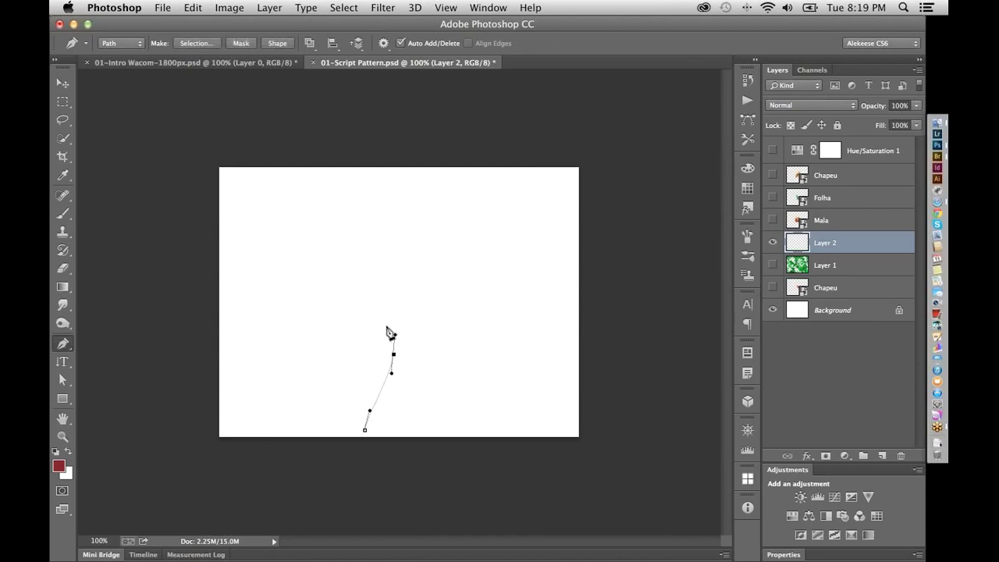
pyautogui.moveTo(336, 267); pyautogui.dragTo(344, 250)
pyautogui.moveTo(403, 208); pyautogui.dragTo(402, 185)
# Smooth the winding path by repositioning the upper bend's anchor and adjusting the direction handles at both bends
pyautogui.moveTo(336, 266); pyautogui.dragTo(348, 231)
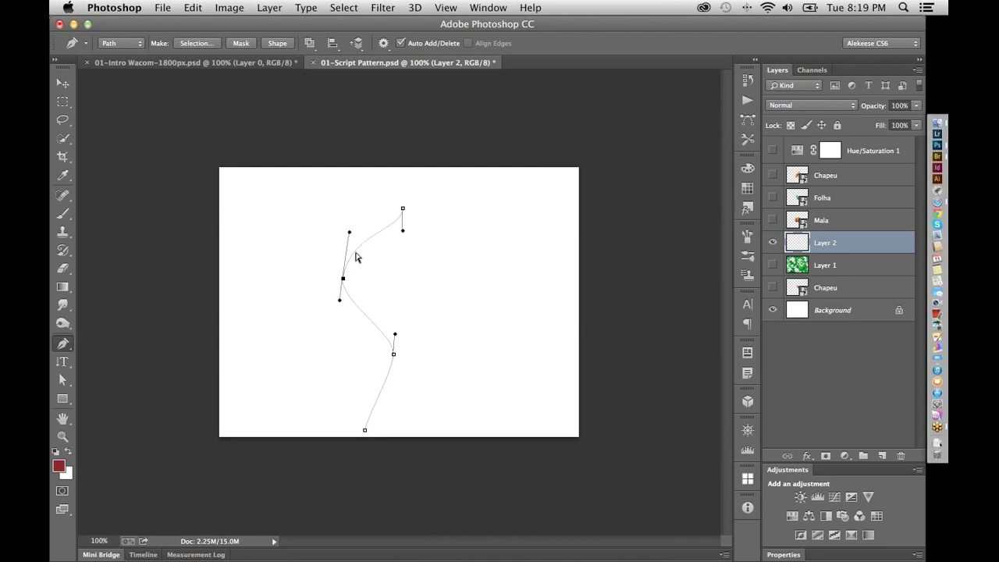
pyautogui.keyDown('ctrl'); pyautogui.click(394, 335); pyautogui.keyUp('ctrl')
pyautogui.keyDown('ctrl'); pyautogui.click(394, 354); pyautogui.keyUp('ctrl')
pyautogui.moveTo(394, 331); pyautogui.dragTo(391, 324)
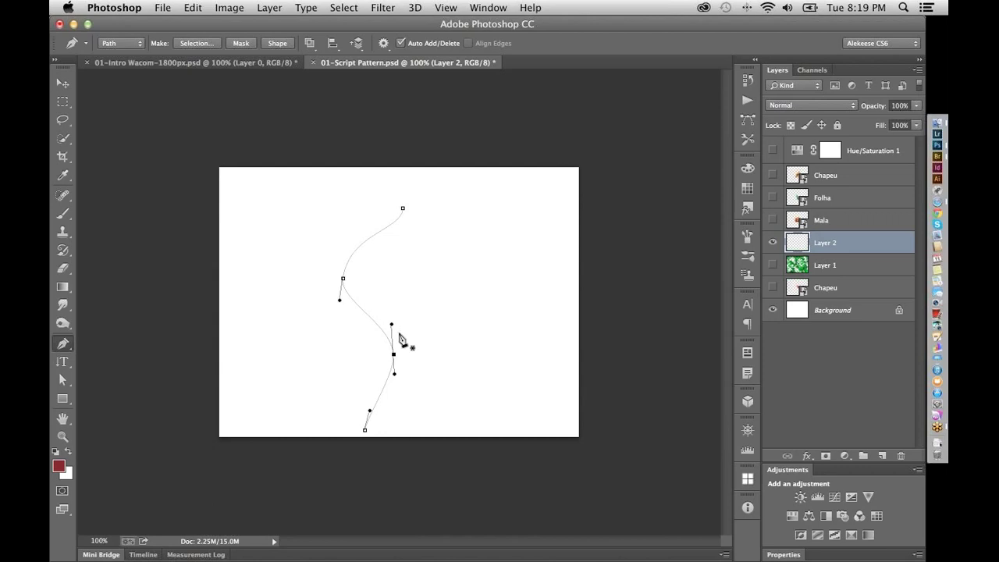
# Open the Tree script's settings through a scripted pattern fill and set the tree type to 22: Palm Tree
pyautogui.click(193, 8)
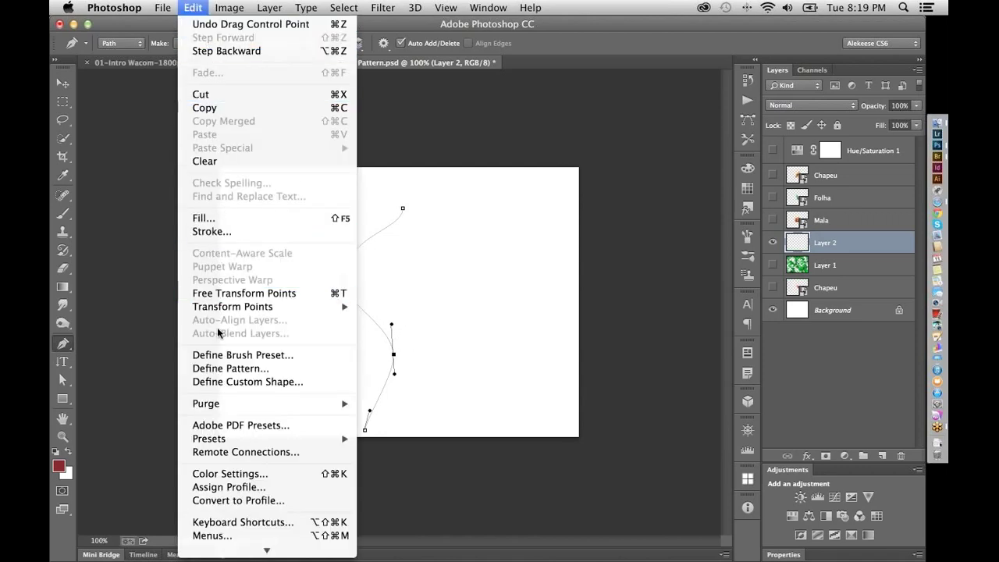
pyautogui.click(251, 221)
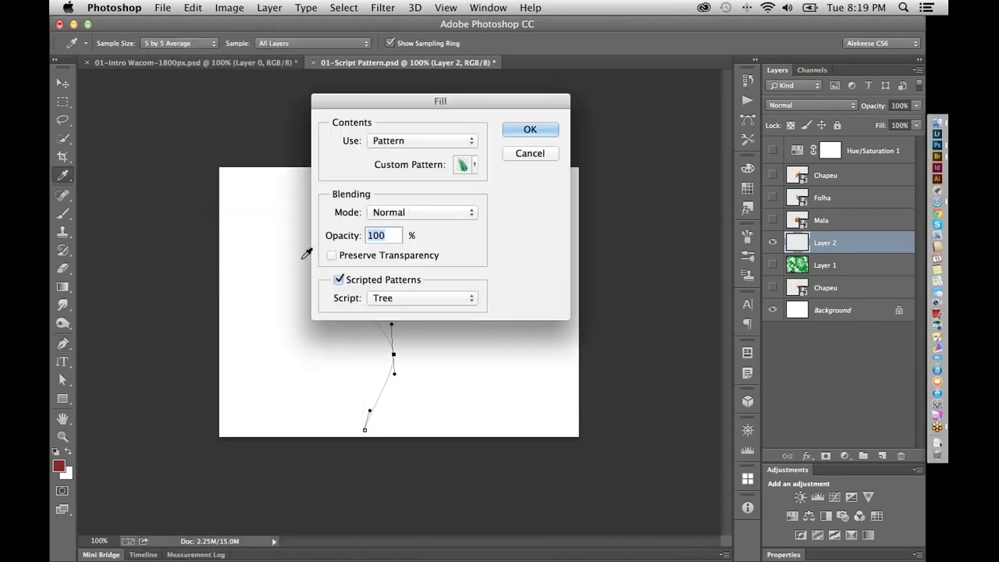
pyautogui.click(533, 130)
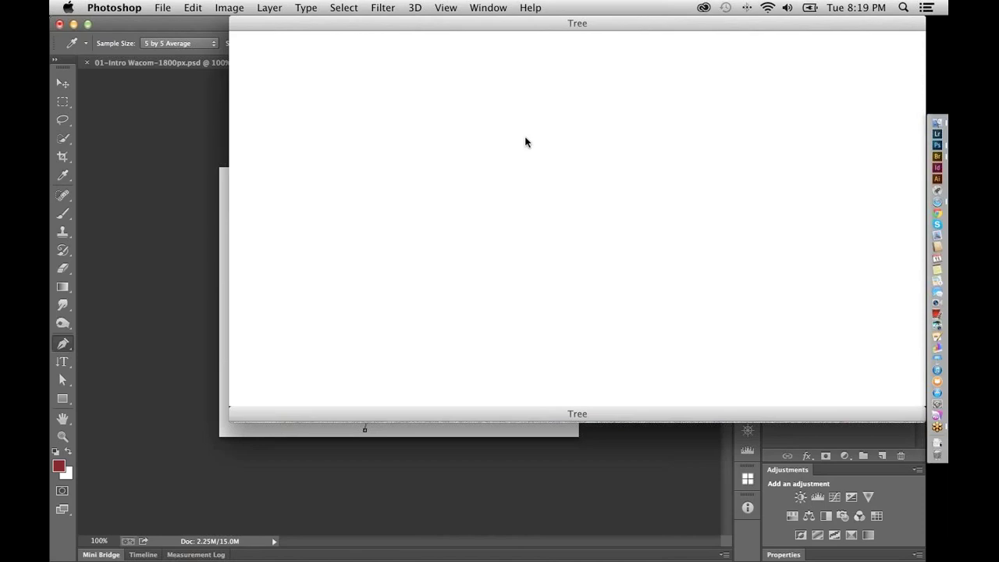
pyautogui.click(850, 80)
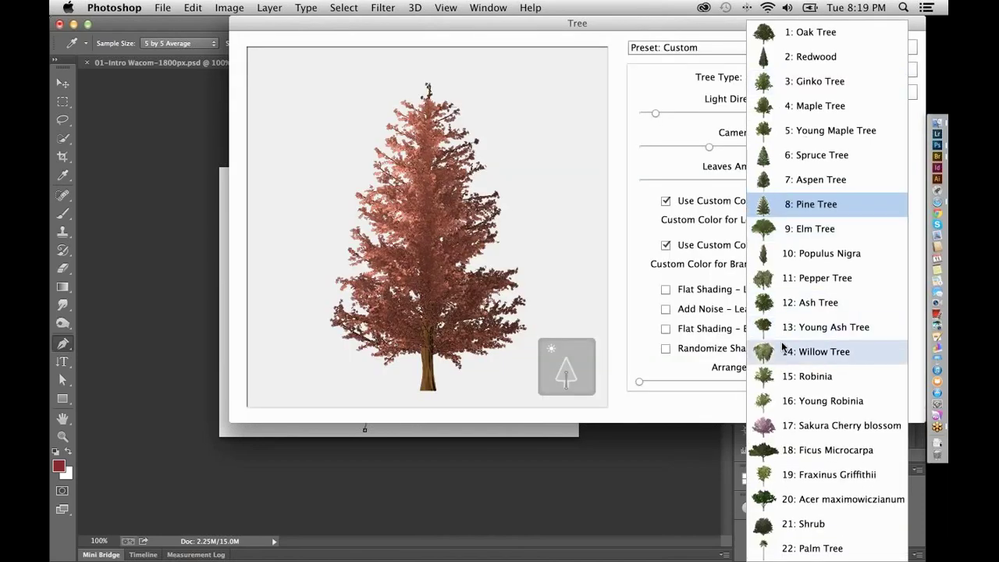
pyautogui.click(821, 548)
# Turn off the custom leaf and branch colors, set the leaves amount to 90, and apply the palm tree along the path
pyautogui.click(666, 202)
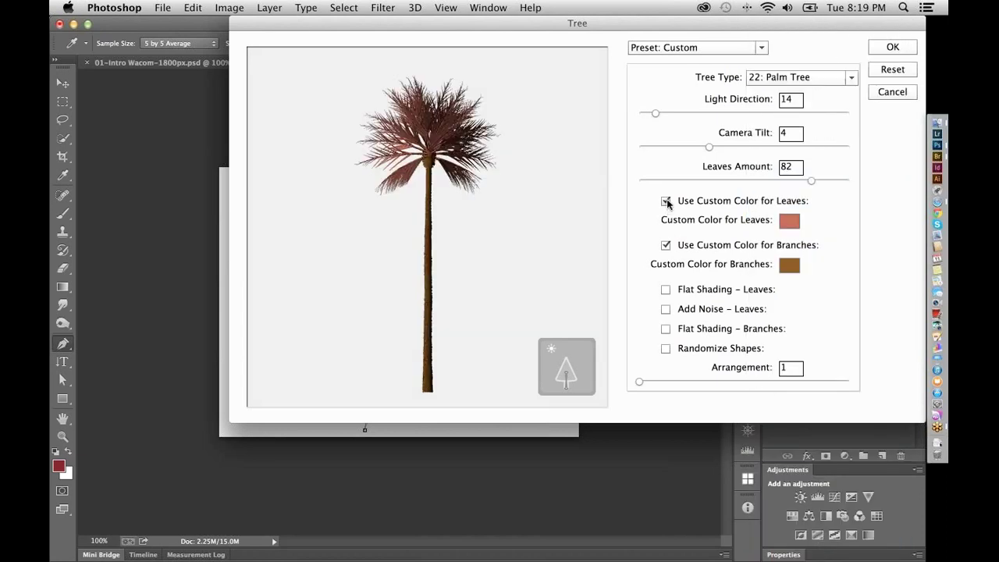
pyautogui.click(666, 246)
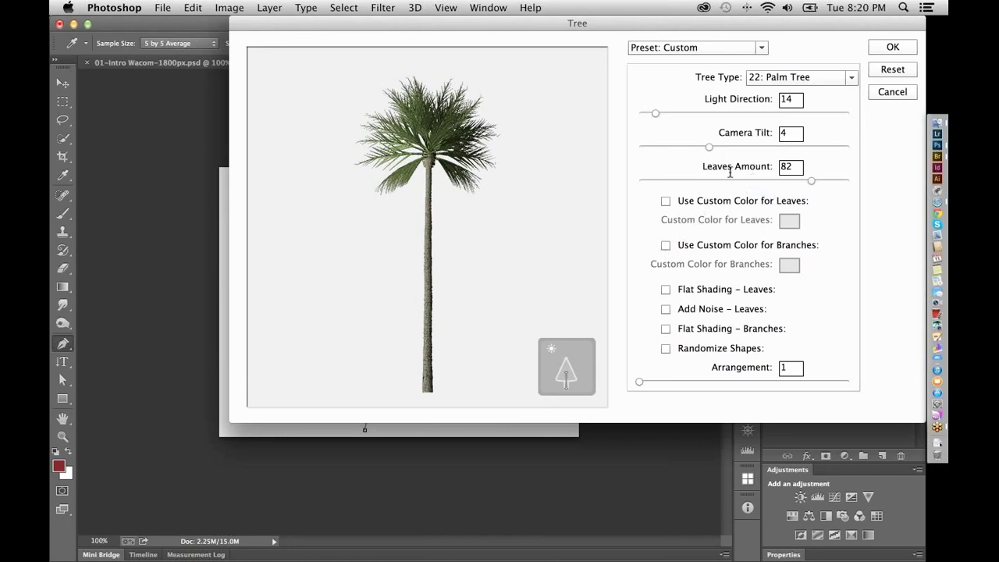
pyautogui.moveTo(809, 178)
pyautogui.mouseDown()
pyautogui.moveTo(671, 181)
pyautogui.moveTo(823, 181)
pyautogui.mouseUp()
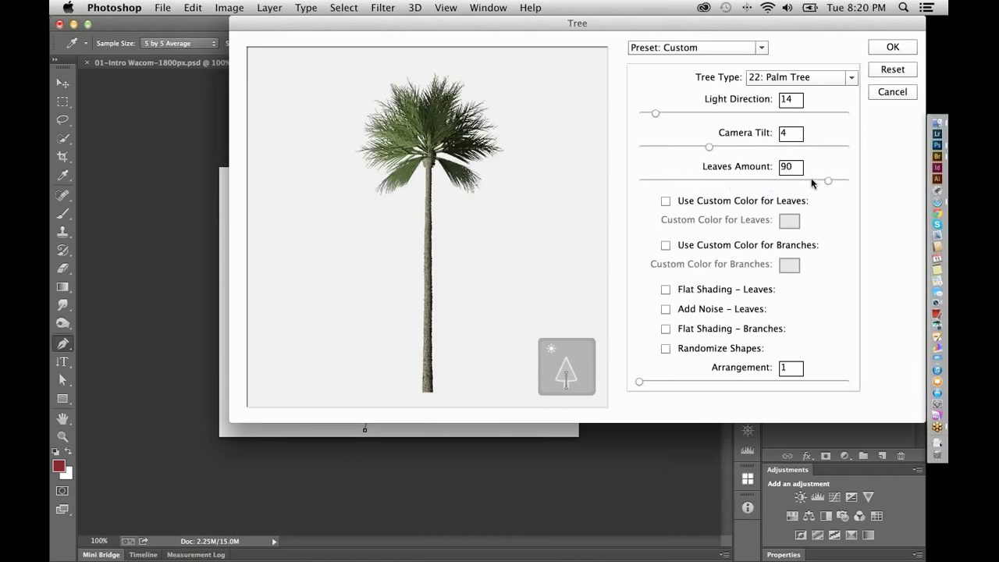
pyautogui.click(894, 48)
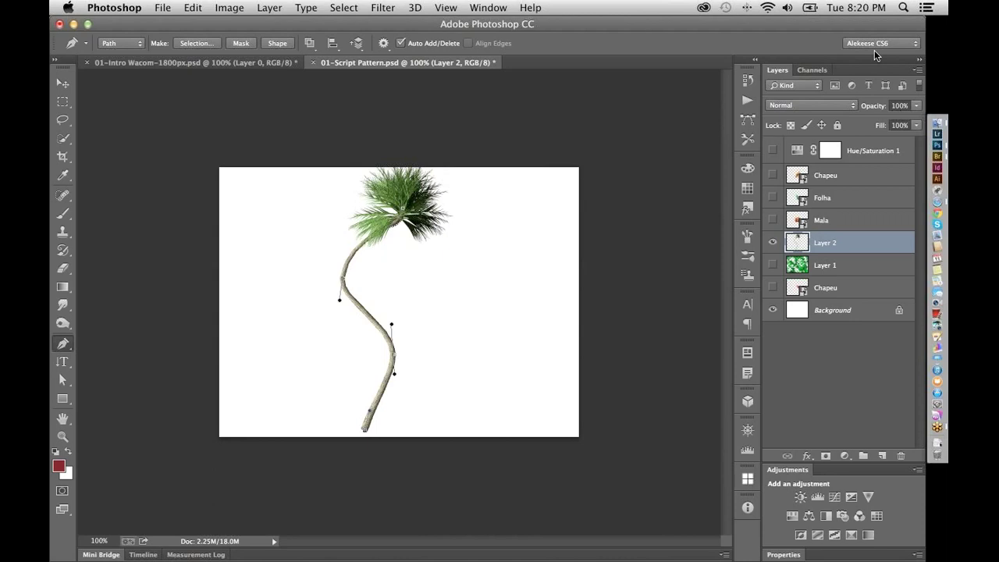
# Hide the palm tree on Layer 2 and deselect the Work Path
pyautogui.click(772, 245)
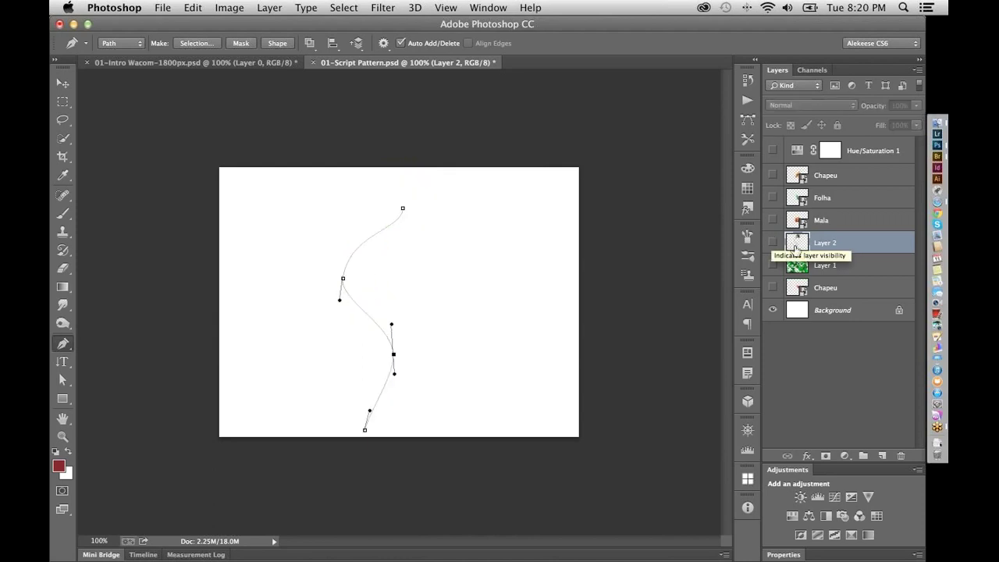
pyautogui.click(748, 120)
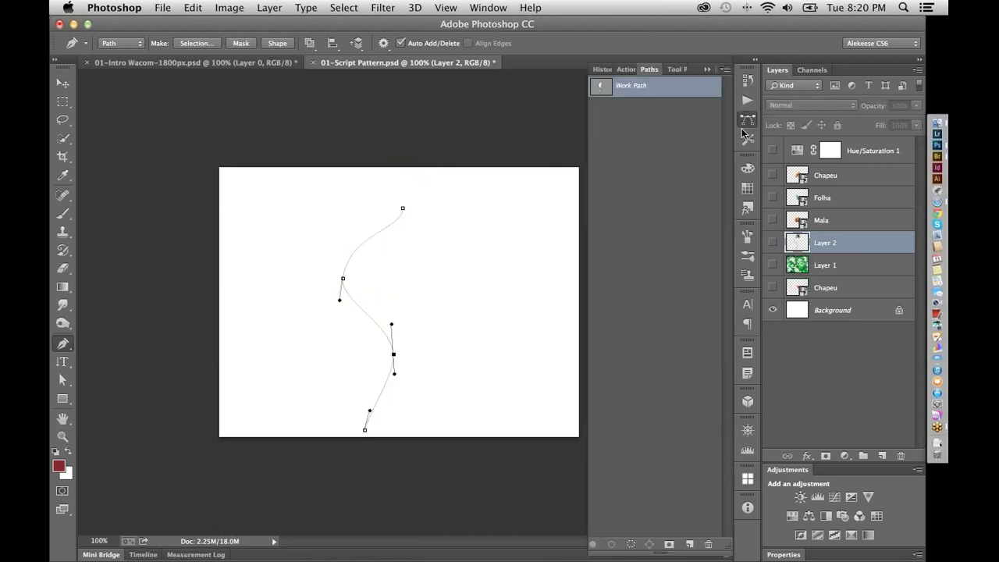
pyautogui.click(679, 124)
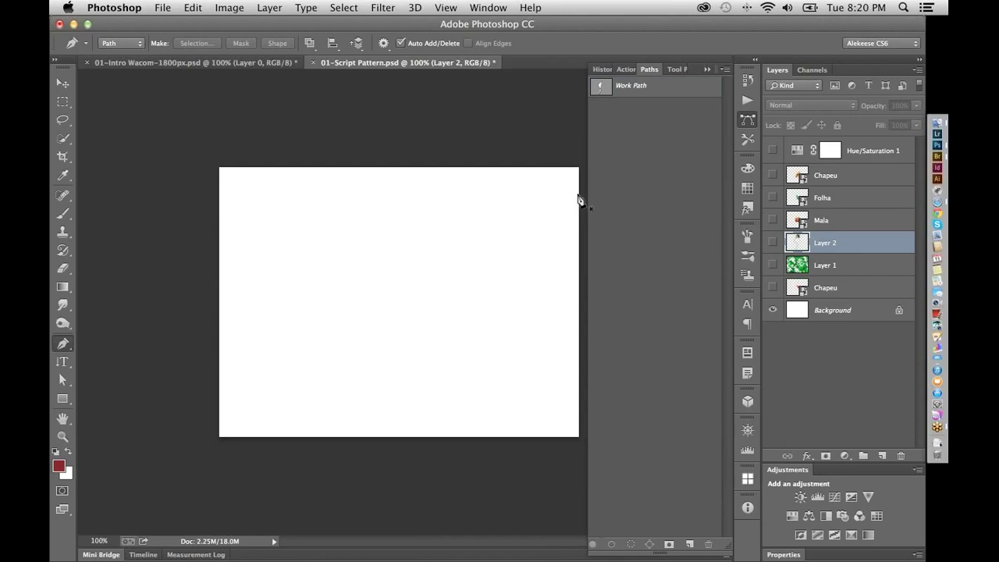
# Draw a freeform S-curve path from the canvas's lower left to its upper right, and briefly preview the Mala suitcase layer
pyautogui.hotkey('shift', 'p')
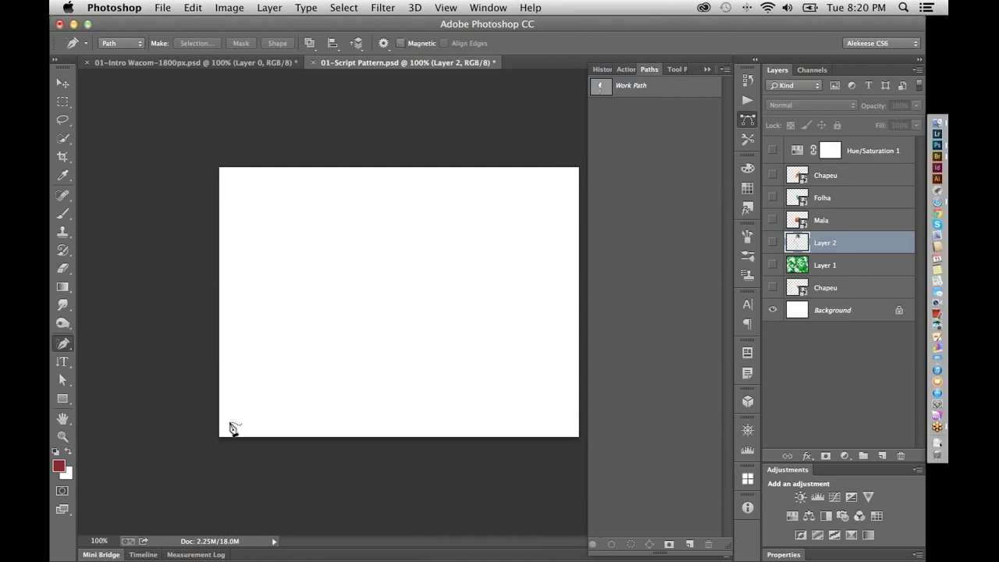
pyautogui.moveTo(232, 421)
pyautogui.mouseDown()
pyautogui.moveTo(292, 377)
pyautogui.moveTo(413, 245)
pyautogui.moveTo(504, 223)
pyautogui.mouseUp()
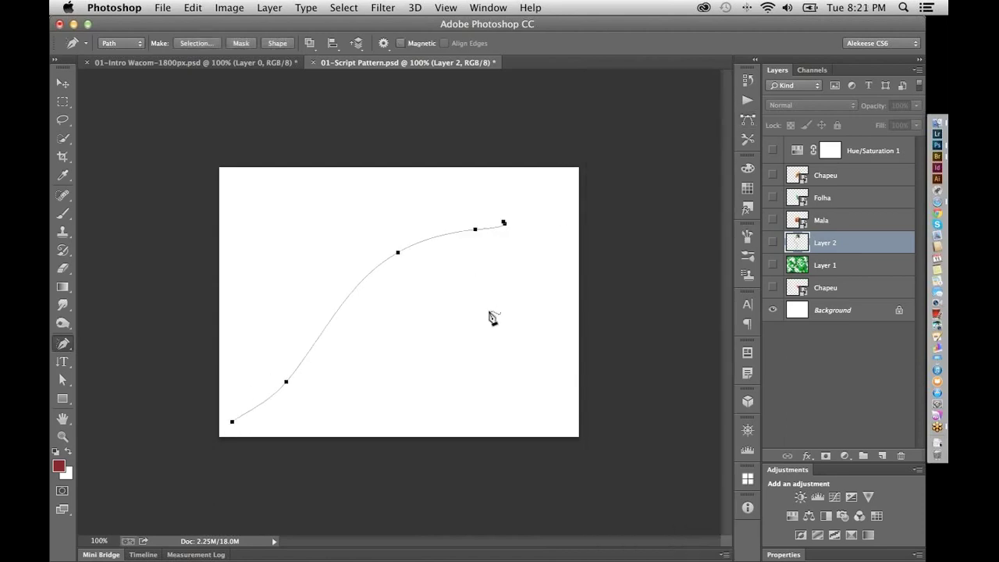
pyautogui.click(773, 221)
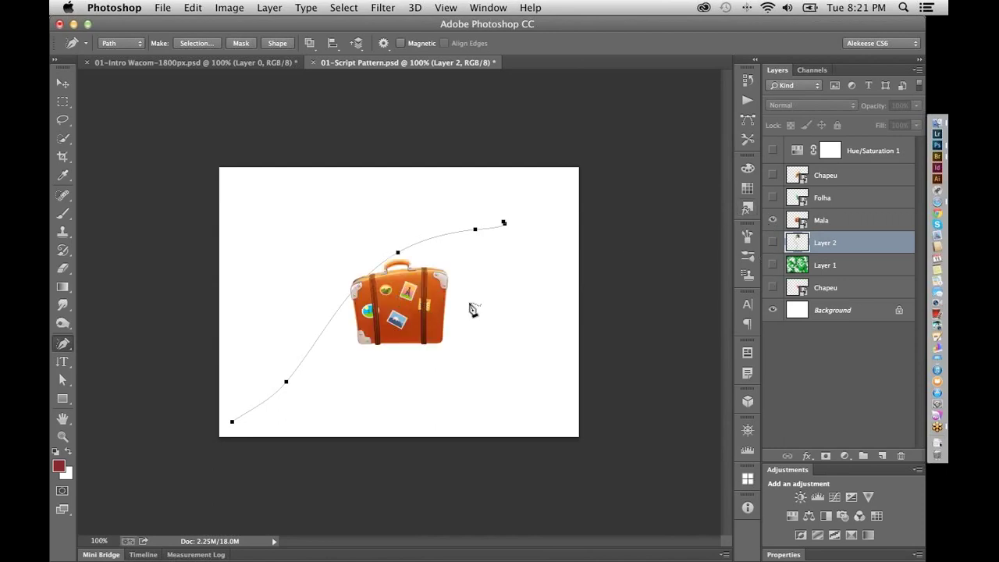
pyautogui.click(772, 221)
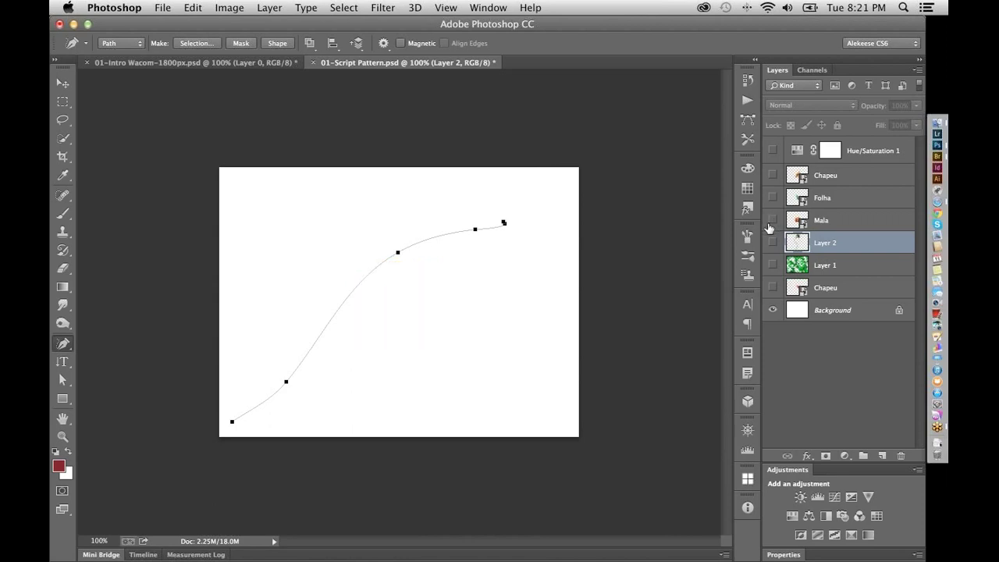
# Add a new empty layer above the hidden Layer 2 for the next fill
pyautogui.click(200, 7)
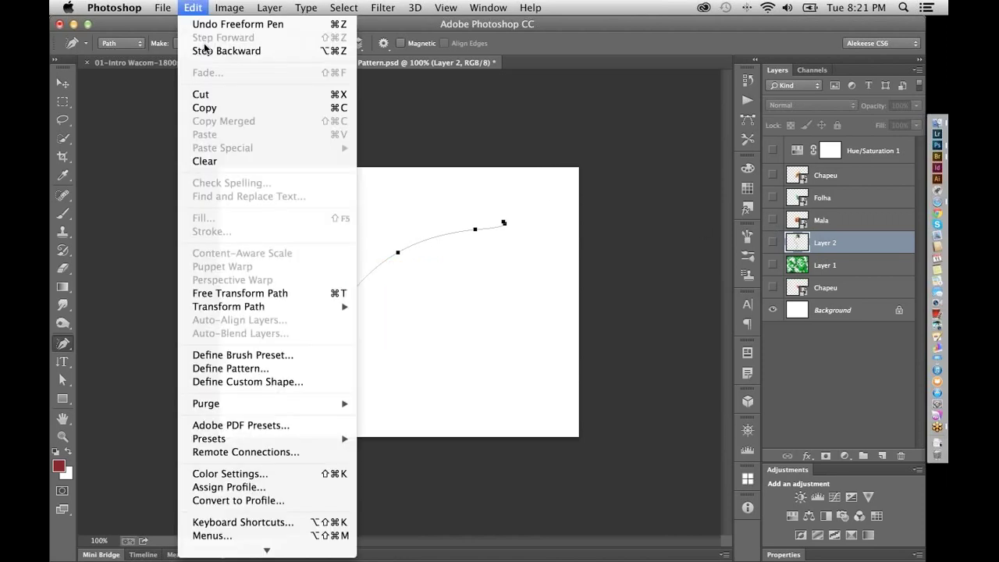
pyautogui.click(459, 213)
pyautogui.click(882, 455)
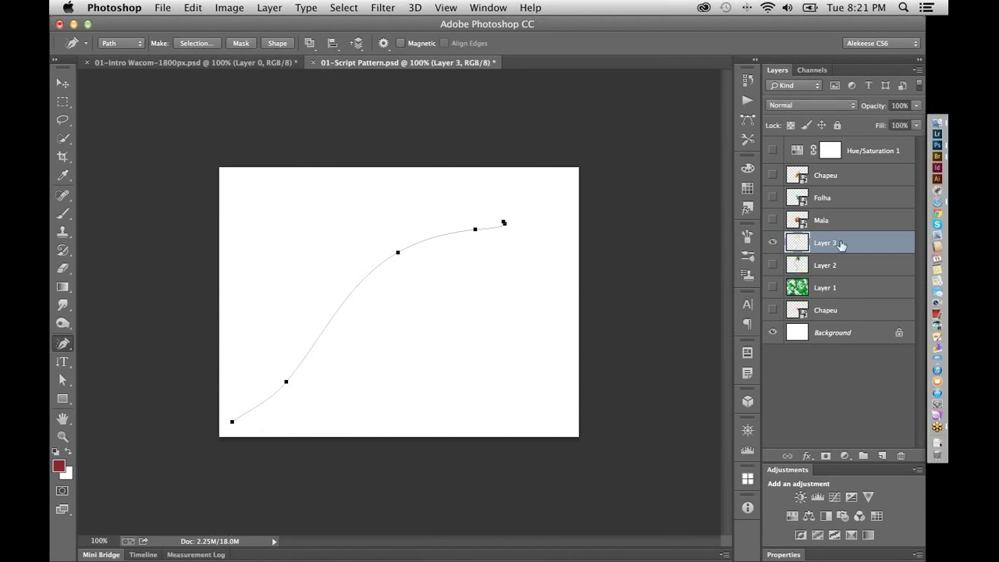
# Start a scripted pattern fill on Layer 3 using the orange suitcase pattern and the Place Along Path script
pyautogui.click(193, 8)
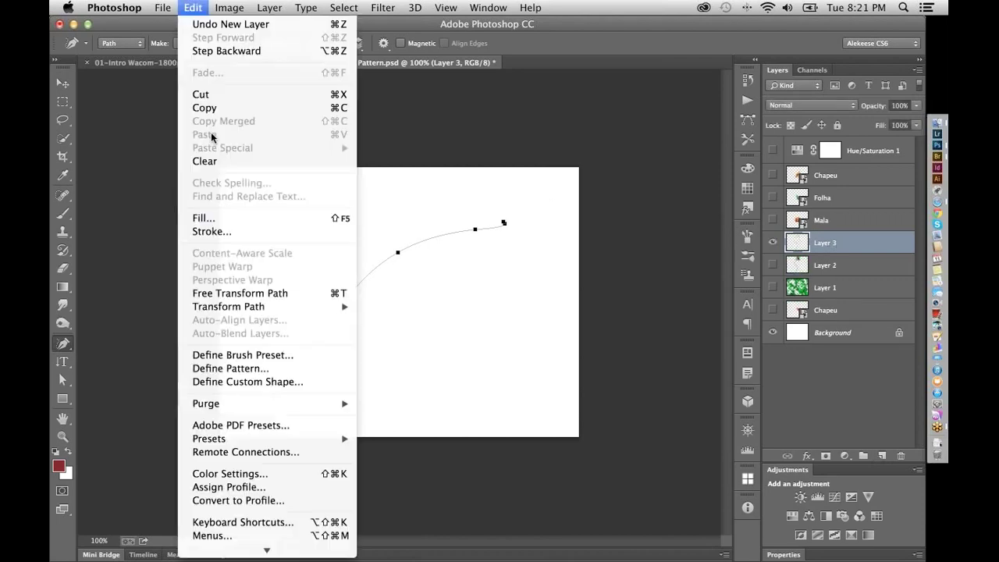
pyautogui.click(233, 218)
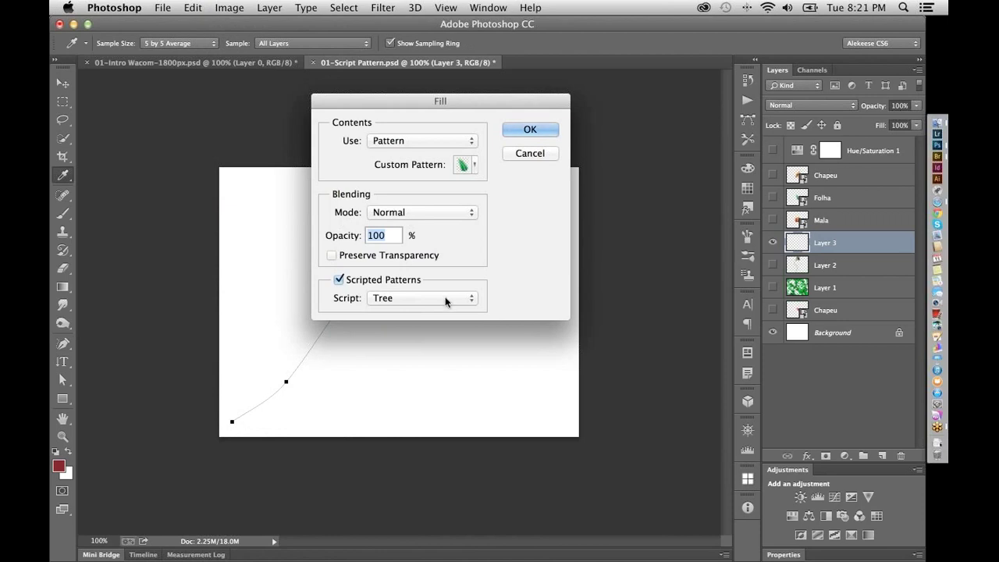
pyautogui.click(476, 167)
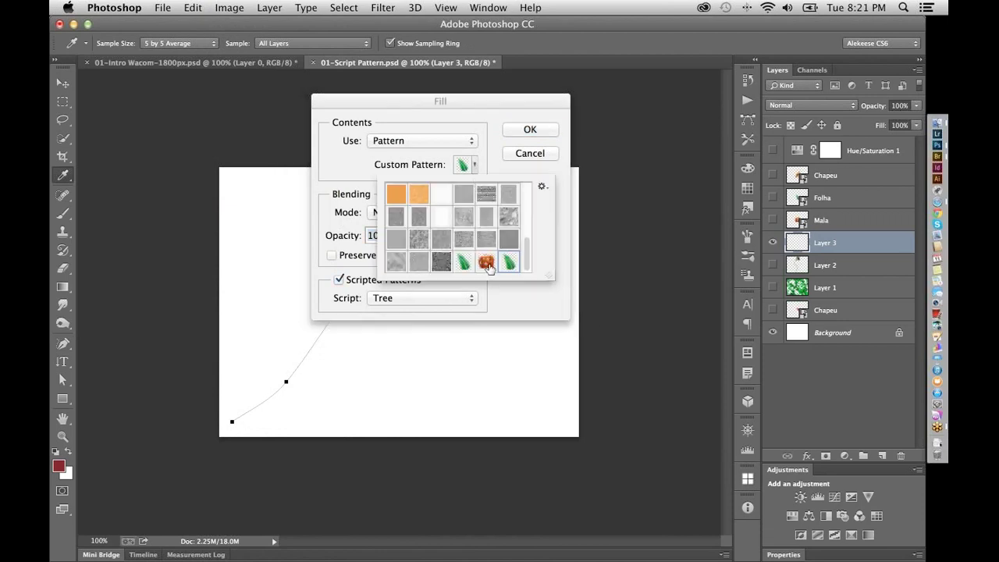
pyautogui.click(486, 263)
pyautogui.click(506, 303)
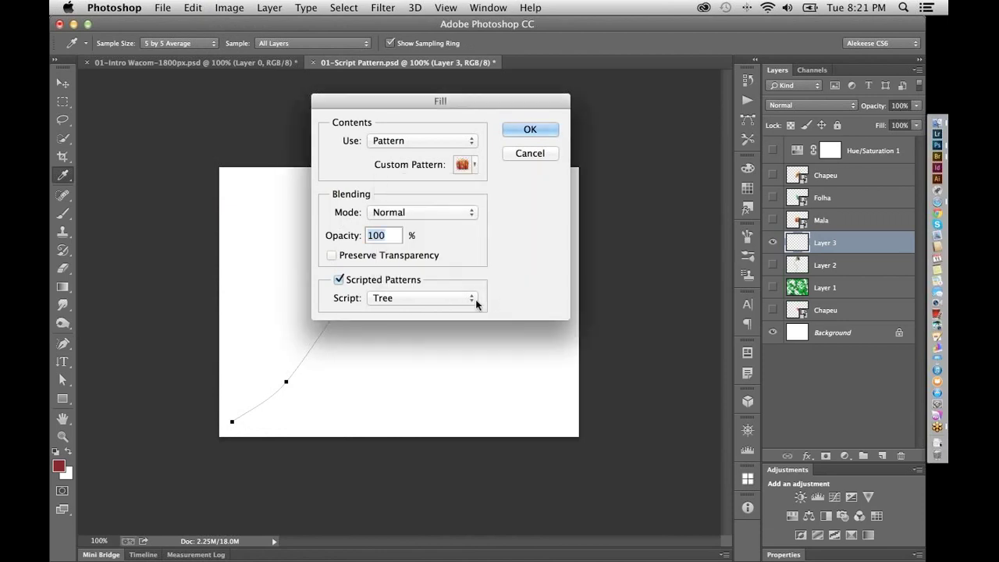
pyautogui.click(471, 302)
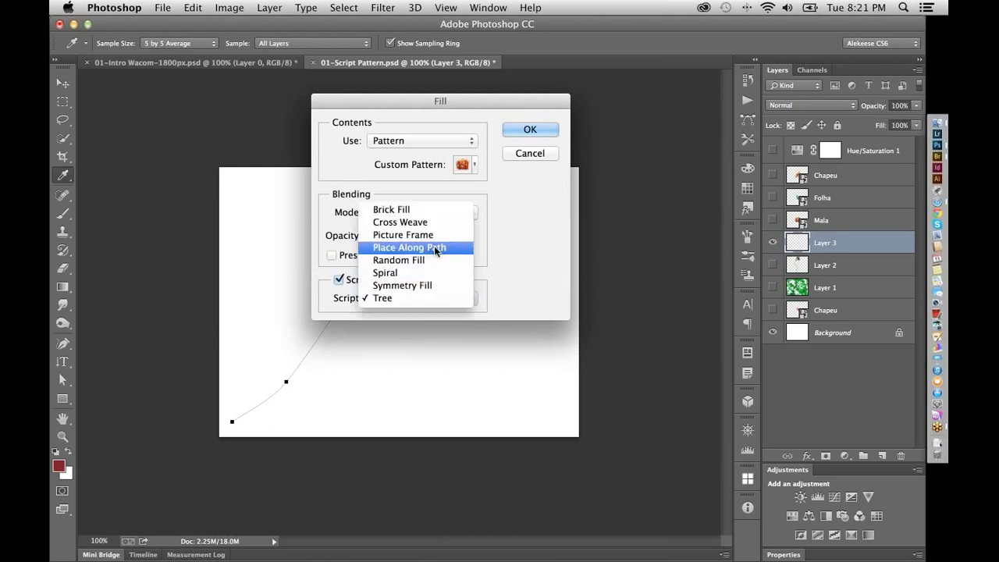
pyautogui.click(446, 247)
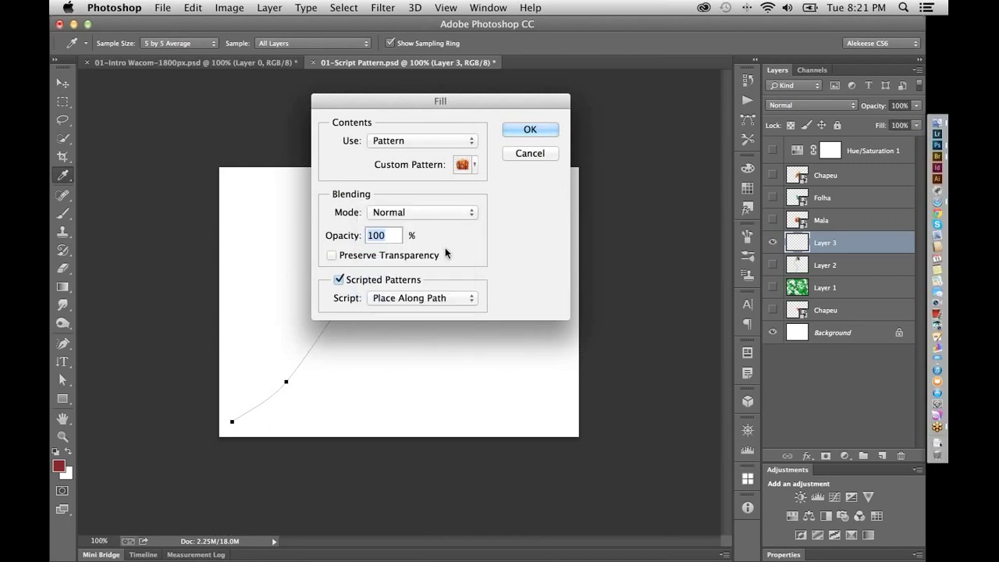
pyautogui.click(530, 130)
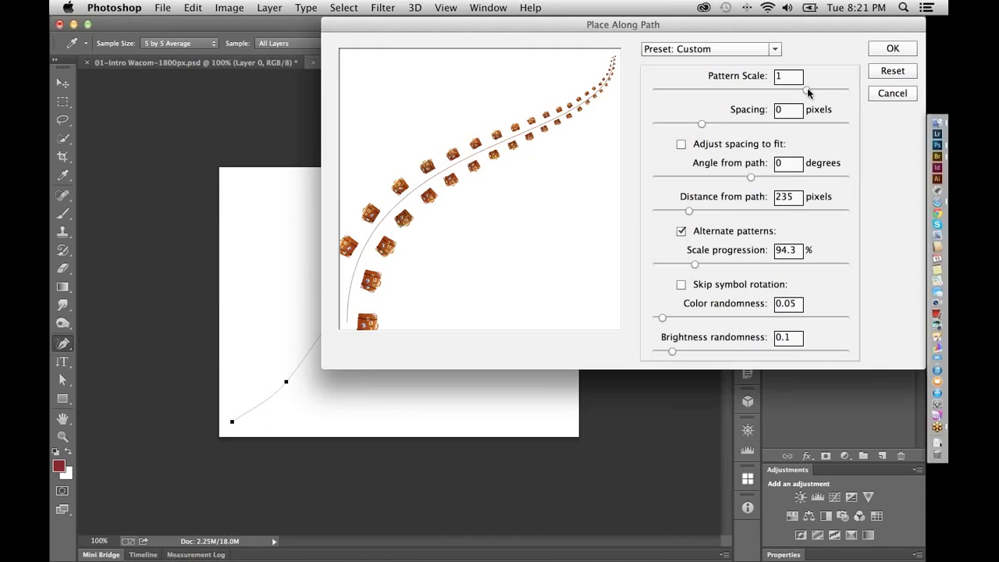
# Try pattern scale 0.4, spacing 65 pixels, angle from path 0 degrees and distance from path 429 pixels for the suitcases
pyautogui.moveTo(804, 90); pyautogui.dragTo(708, 98)
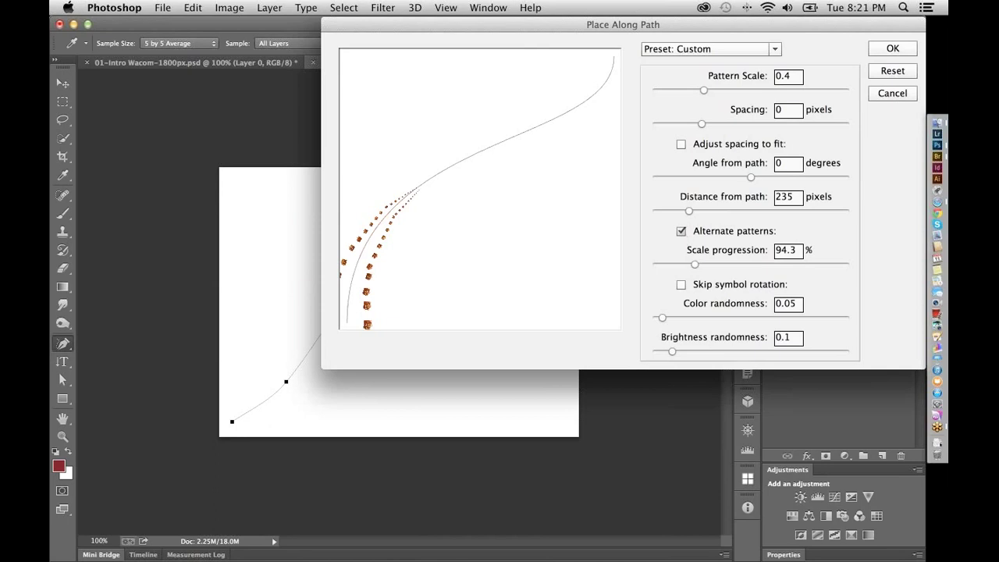
pyautogui.moveTo(705, 127)
pyautogui.mouseDown()
pyautogui.moveTo(674, 123)
pyautogui.moveTo(719, 124)
pyautogui.moveTo(706, 125)
pyautogui.mouseUp()
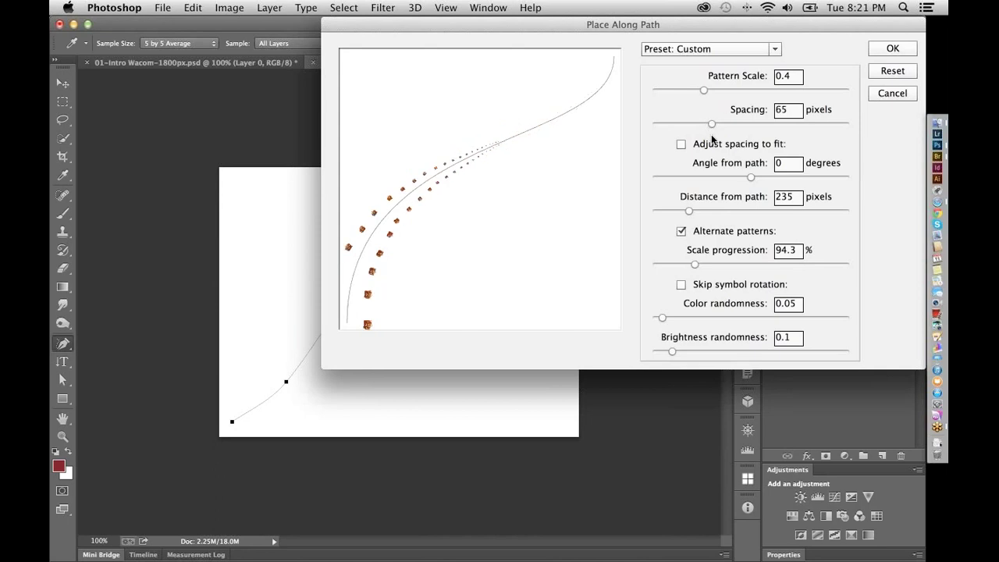
pyautogui.moveTo(749, 180); pyautogui.dragTo(764, 161)
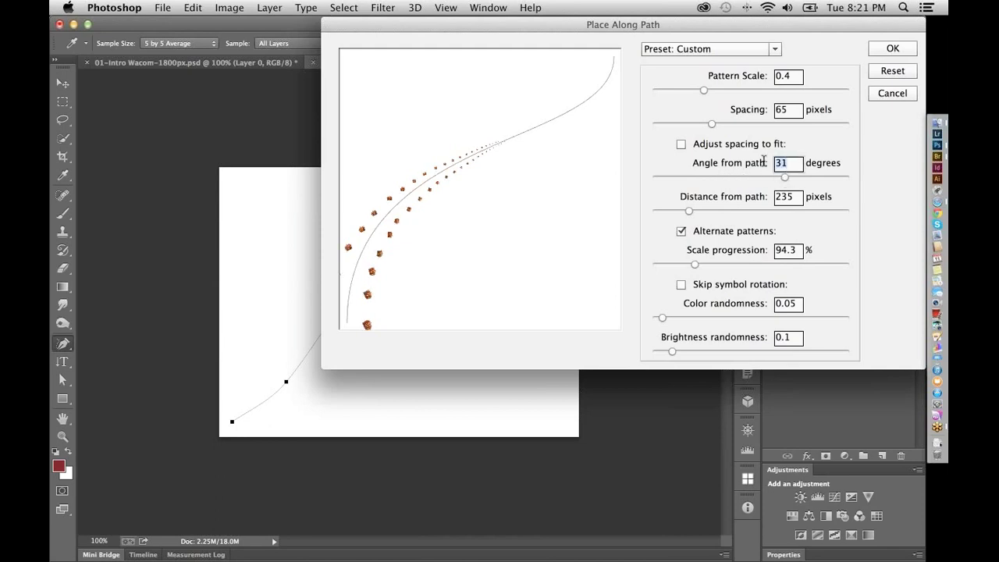
pyautogui.write('0')
pyautogui.moveTo(680, 210); pyautogui.dragTo(720, 213)
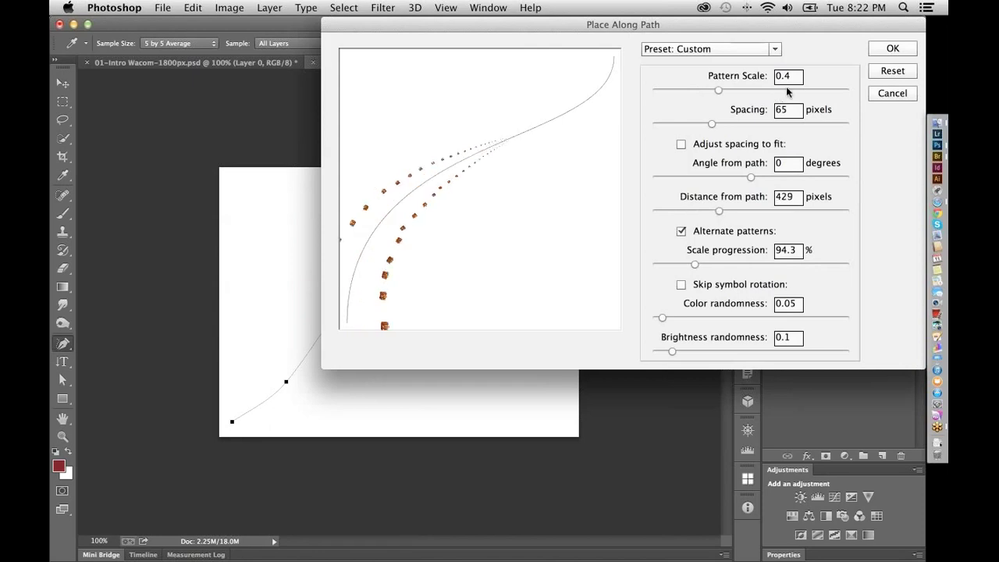
# Set the suitcase pattern scale to 0.88 and the distance from path to 154 pixels
pyautogui.moveTo(704, 90); pyautogui.dragTo(785, 90)
pyautogui.moveTo(714, 212); pyautogui.dragTo(678, 213)
pyautogui.click(675, 211)
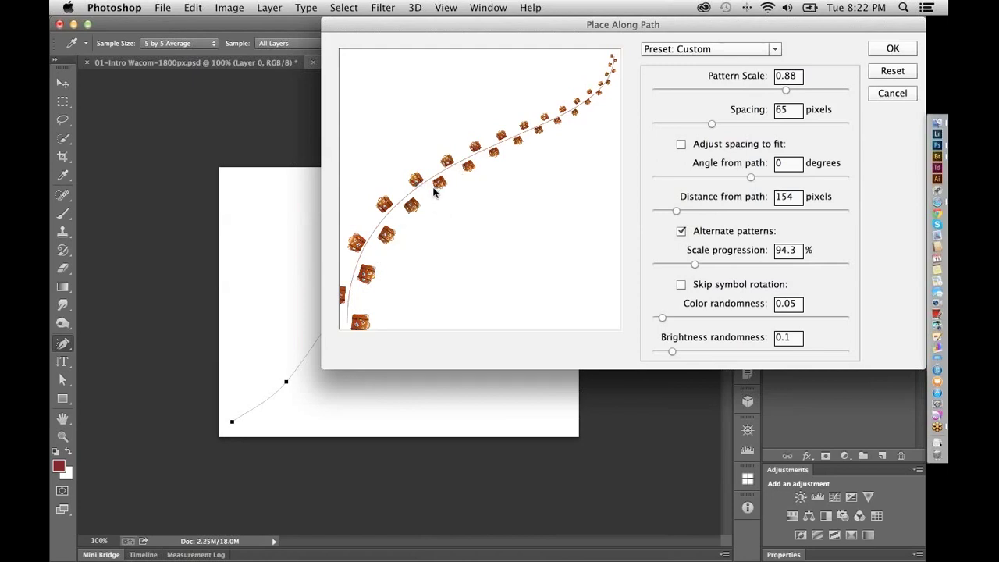
# Compare the suitcases with alternate patterns off and on, leave it on, and set the scale progression to 97.2%
pyautogui.click(681, 232)
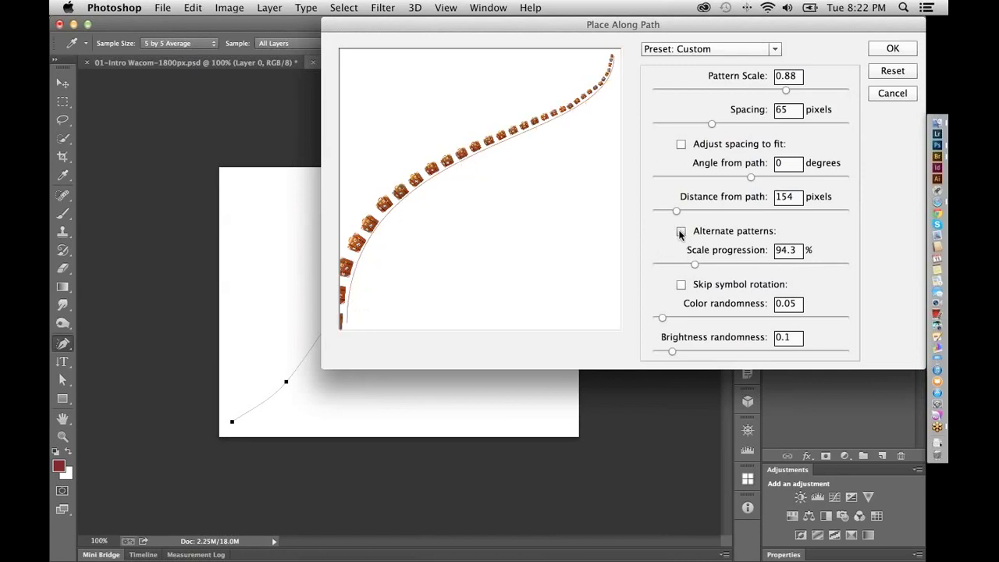
pyautogui.click(681, 232)
pyautogui.click(680, 232)
pyautogui.moveTo(679, 266); pyautogui.dragTo(723, 266)
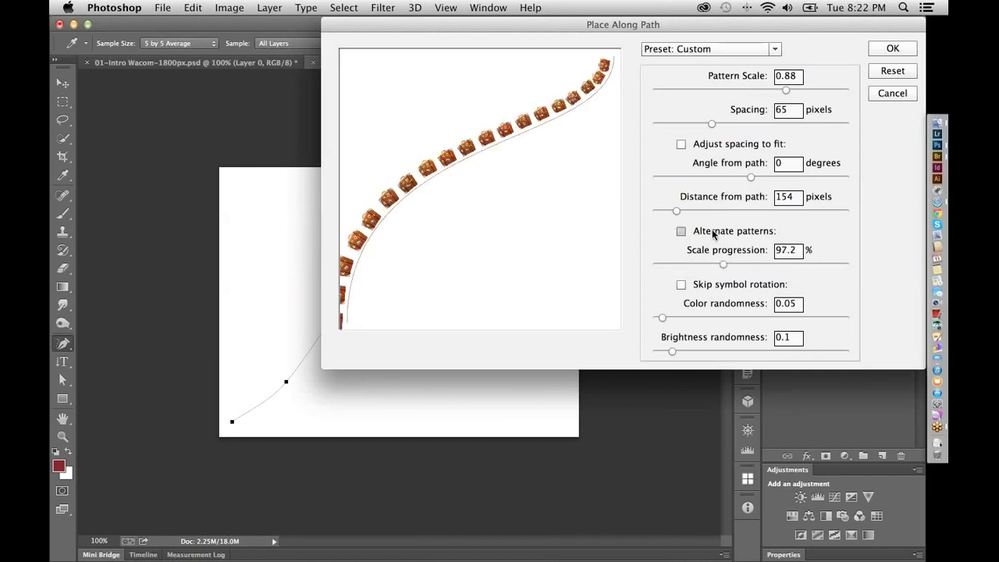
pyautogui.click(712, 233)
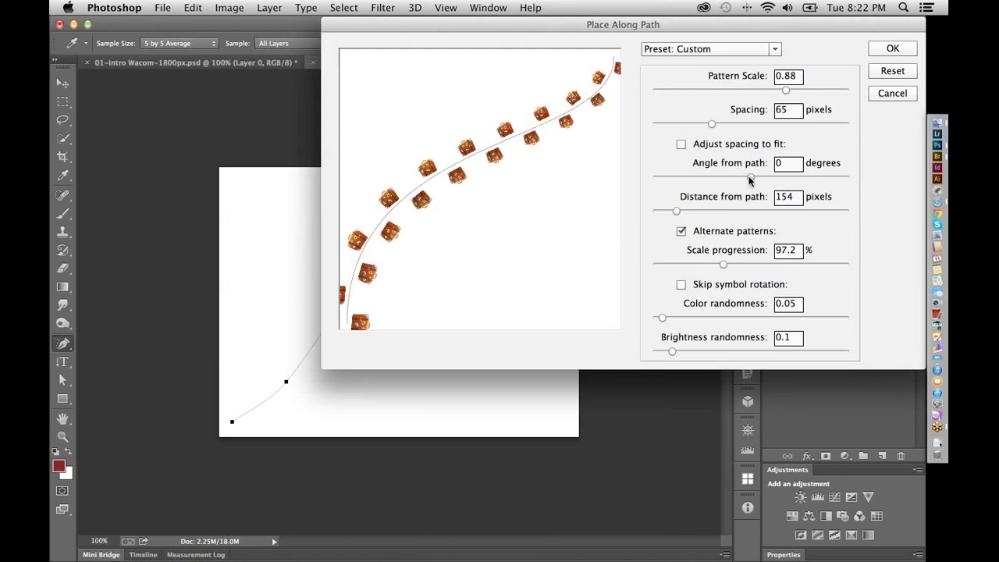
# Set spacing to -40 pixels, angle from path to -4 degrees and brightness randomness to 0.26, and apply the suitcase fill
pyautogui.moveTo(712, 124); pyautogui.dragTo(696, 127)
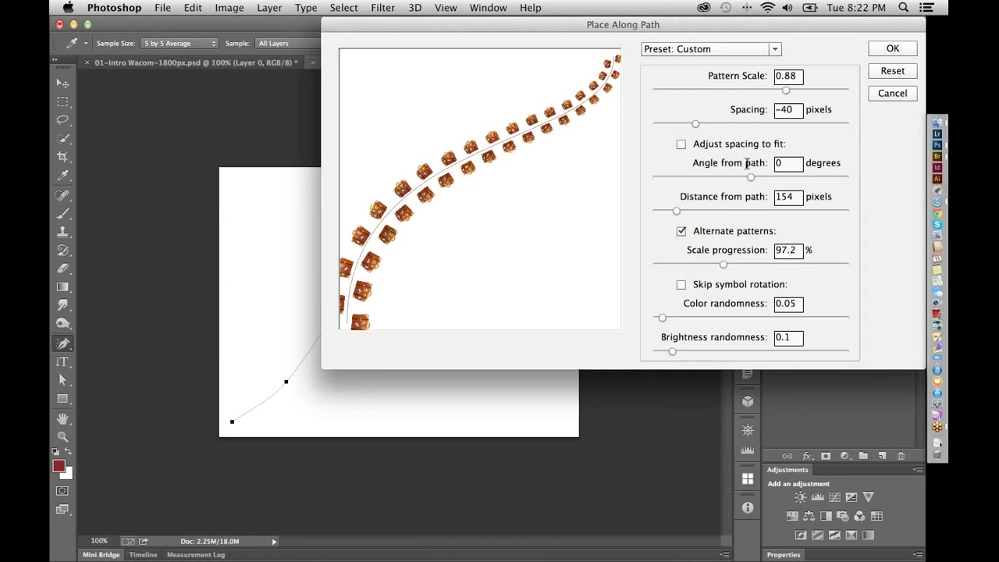
pyautogui.moveTo(748, 180); pyautogui.dragTo(744, 178)
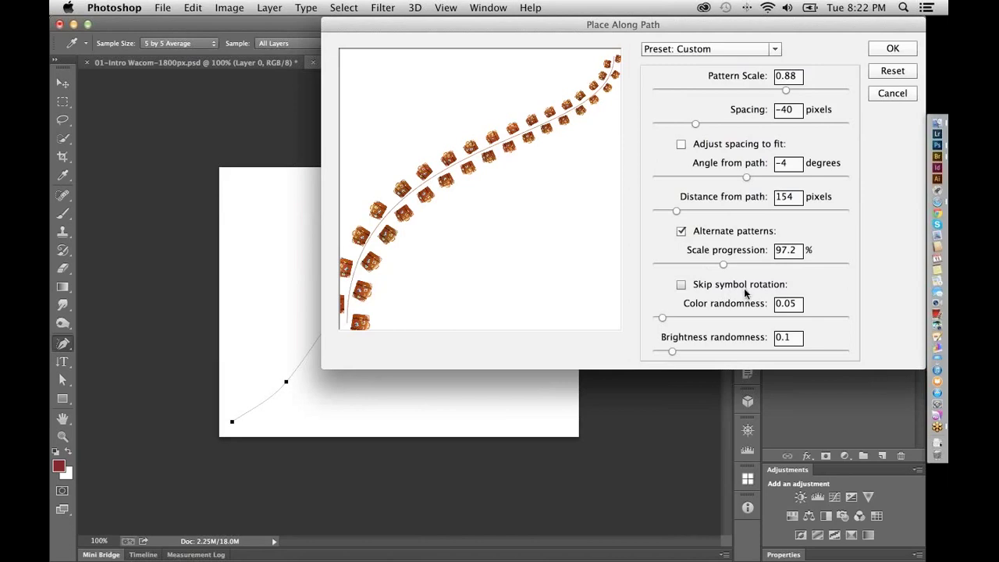
pyautogui.click(703, 351)
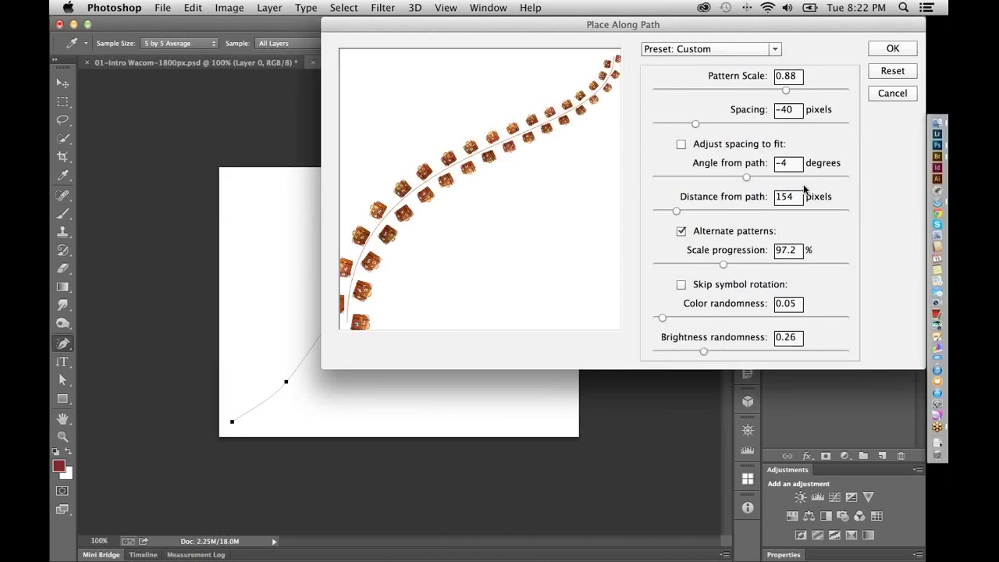
pyautogui.click(894, 49)
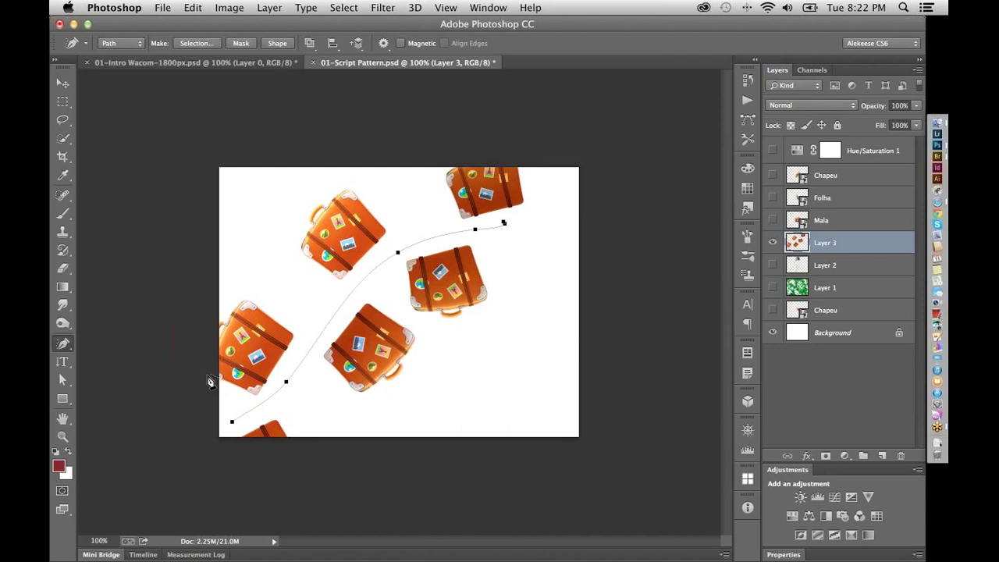
pyautogui.click(193, 8)
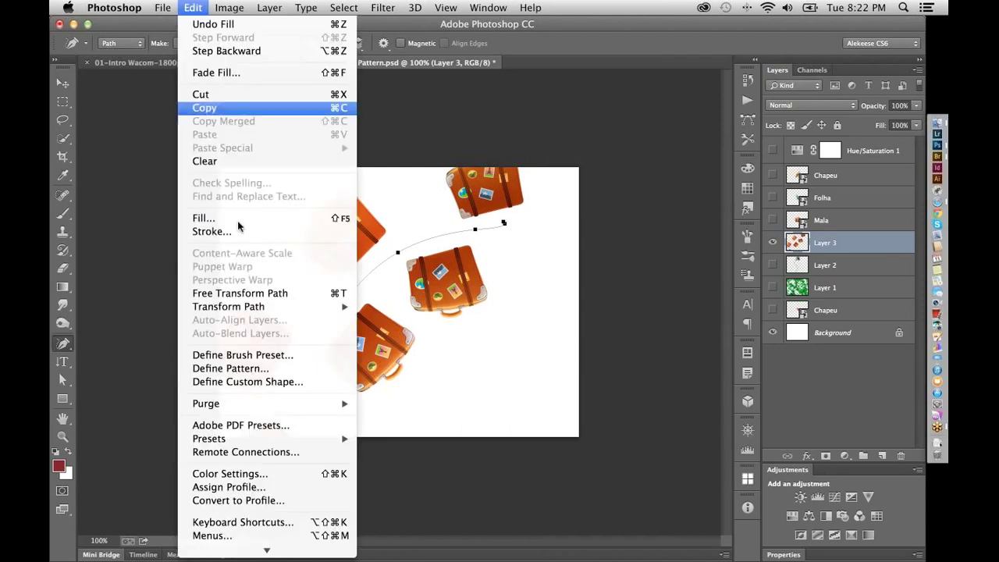
pyautogui.click(242, 224)
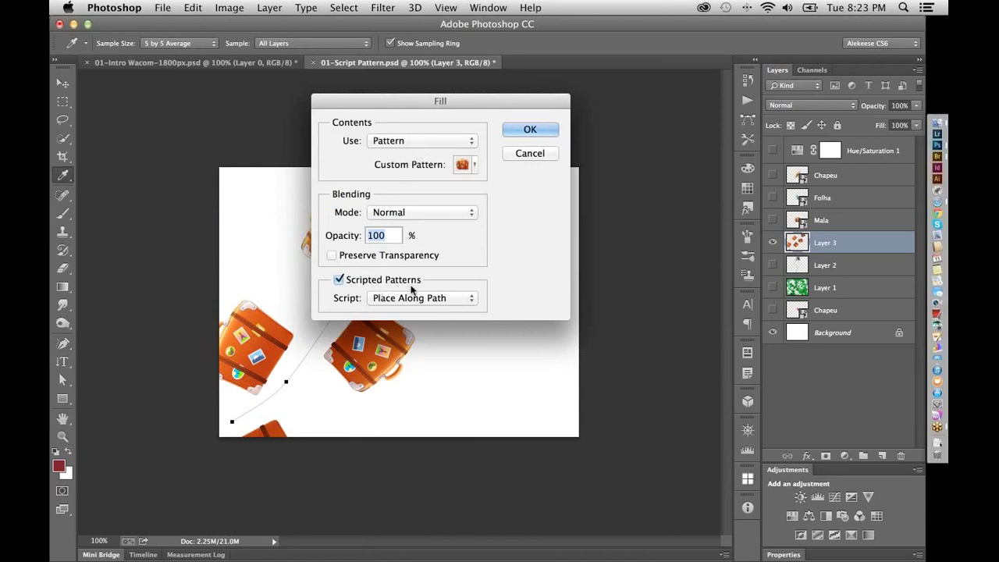
pyautogui.press('Return')
pyautogui.press('p')
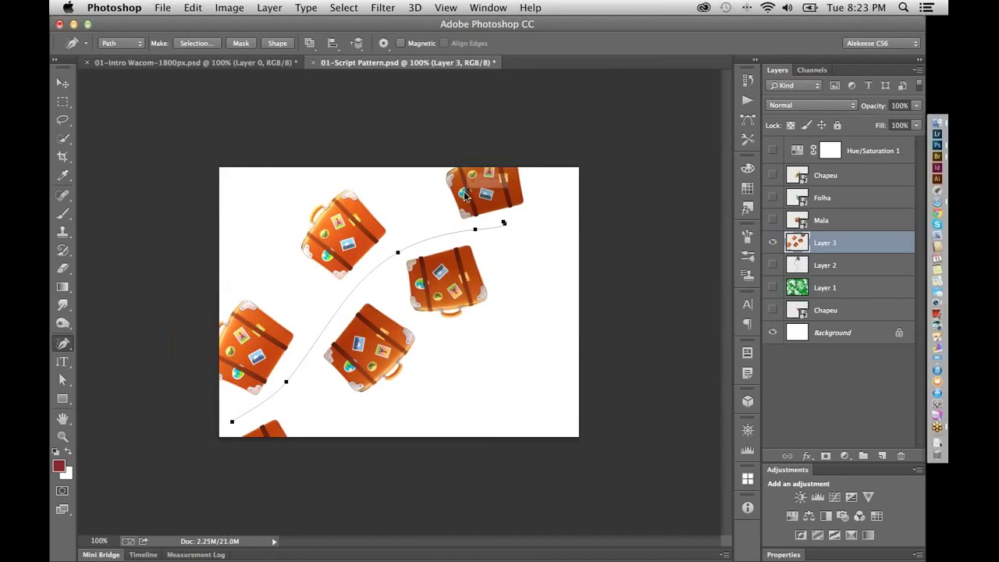
# Close 01-Script Pattern.psd without saving, and open 02-Sync Settings-Nuvens1.jpg and 02-Brushes.jpg from Adobe Bridge
pyautogui.press('super+w')
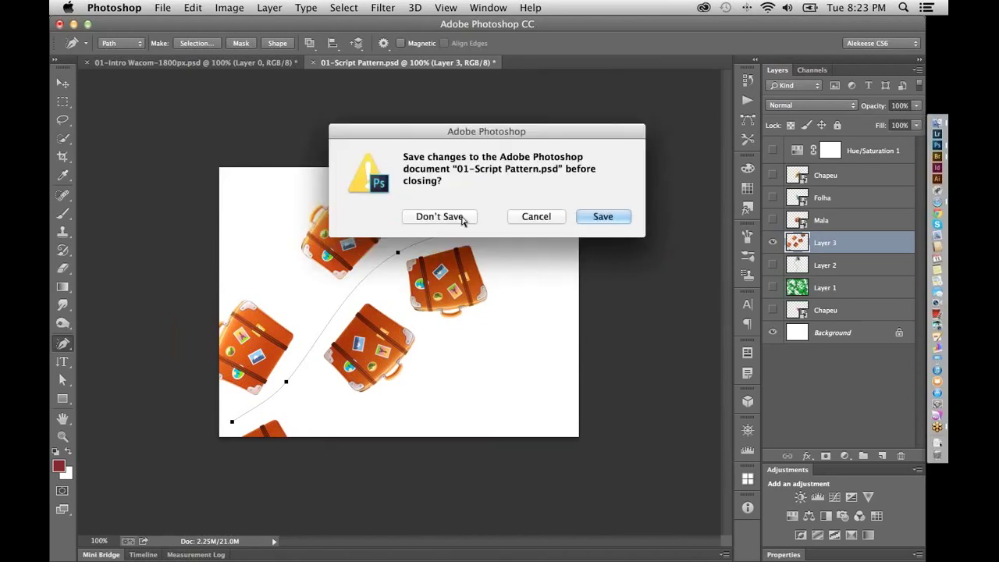
pyautogui.click(461, 219)
pyautogui.press('super+Tab')
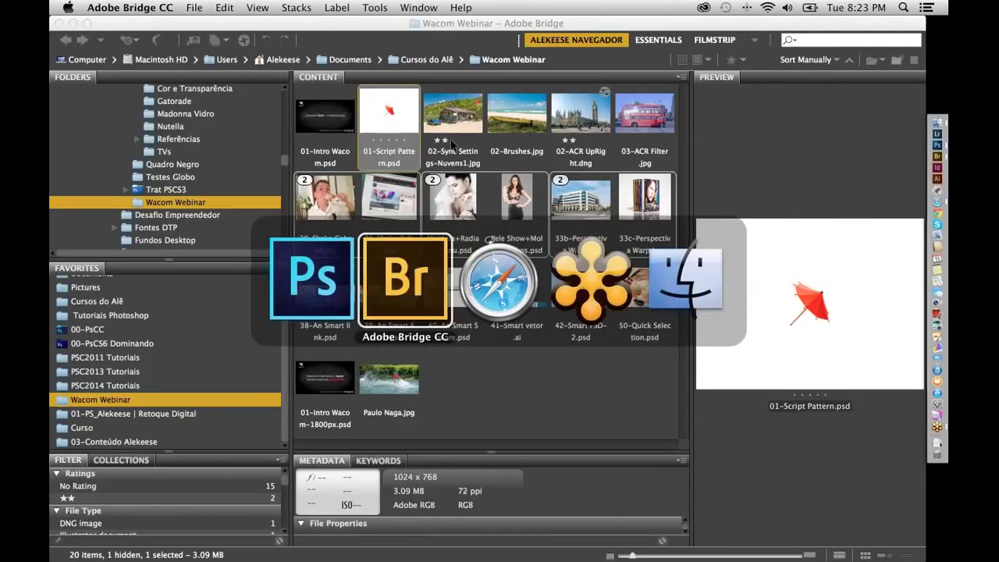
pyautogui.click(451, 125)
pyautogui.keyDown('shift'); pyautogui.click(490, 127); pyautogui.keyUp('shift')
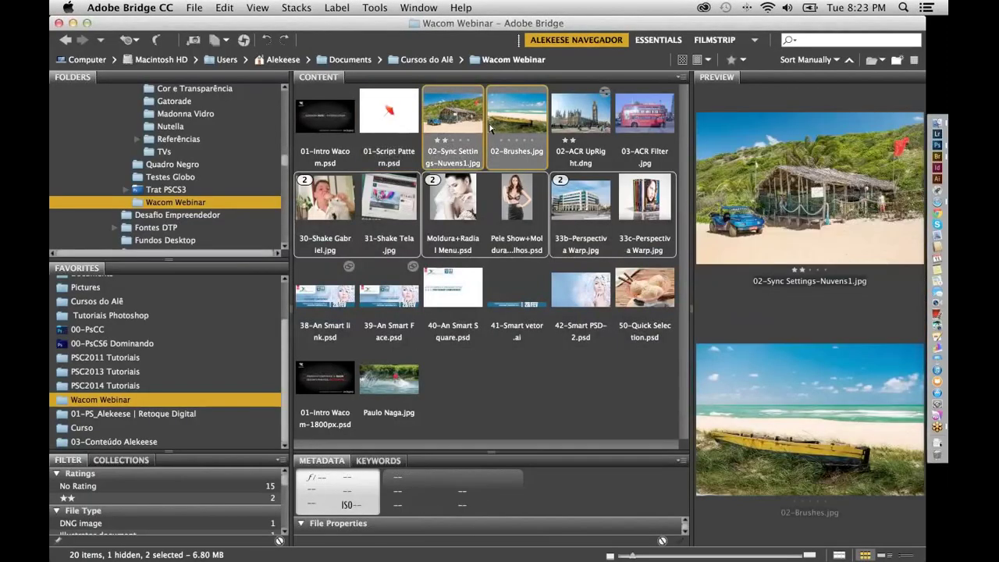
pyautogui.press('super+o')
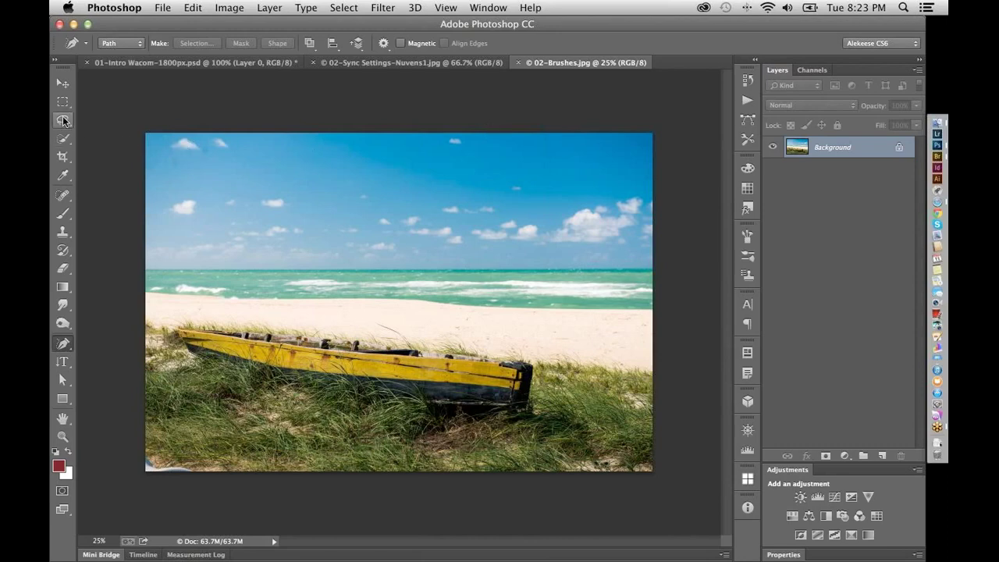
# Check the beach hut image, and crop 02-Brushes.jpg to the small isolated cloud in the left part of the sky
pyautogui.click(62, 159)
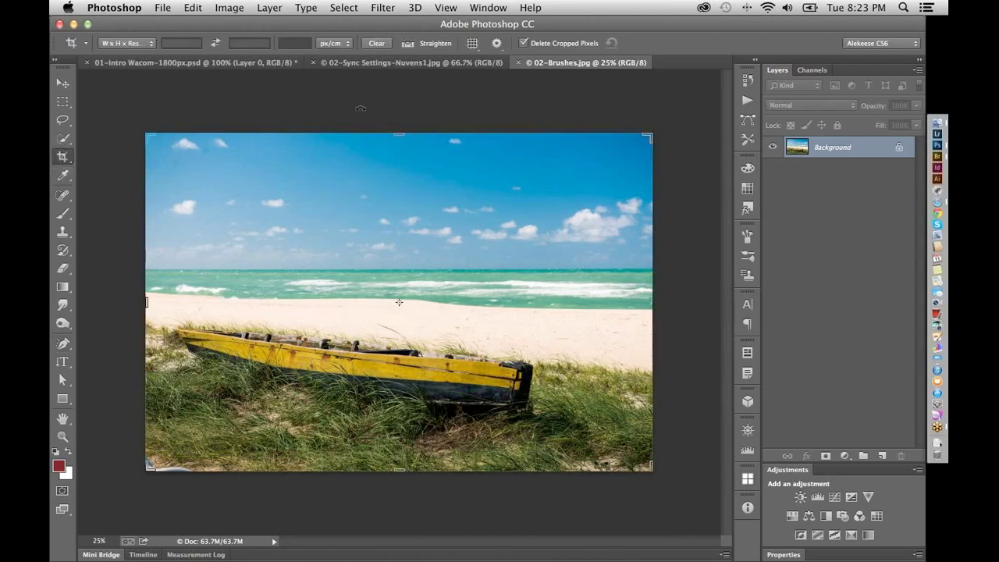
pyautogui.click(427, 66)
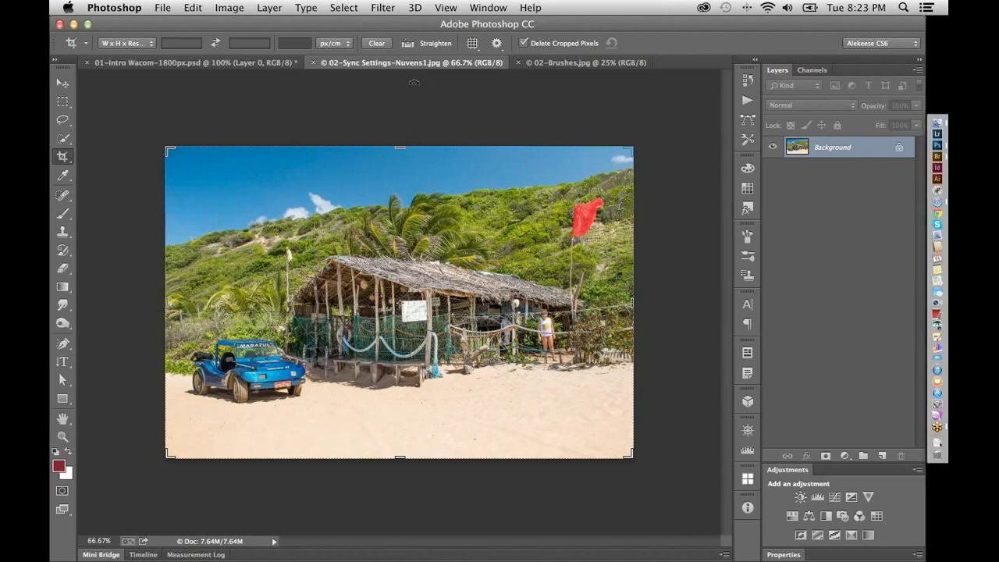
pyautogui.click(551, 62)
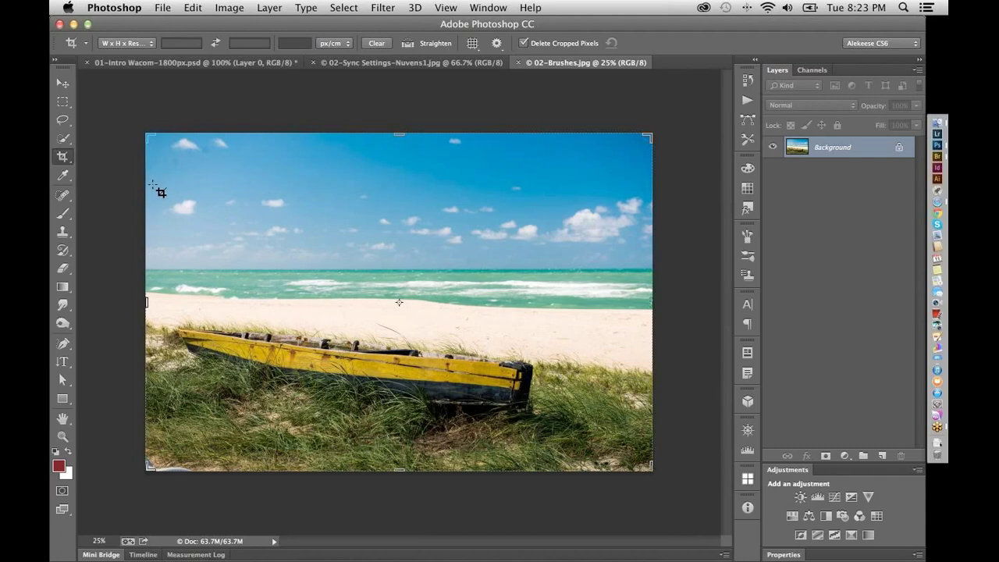
pyautogui.moveTo(187, 210); pyautogui.dragTo(208, 230)
pyautogui.press('Return')
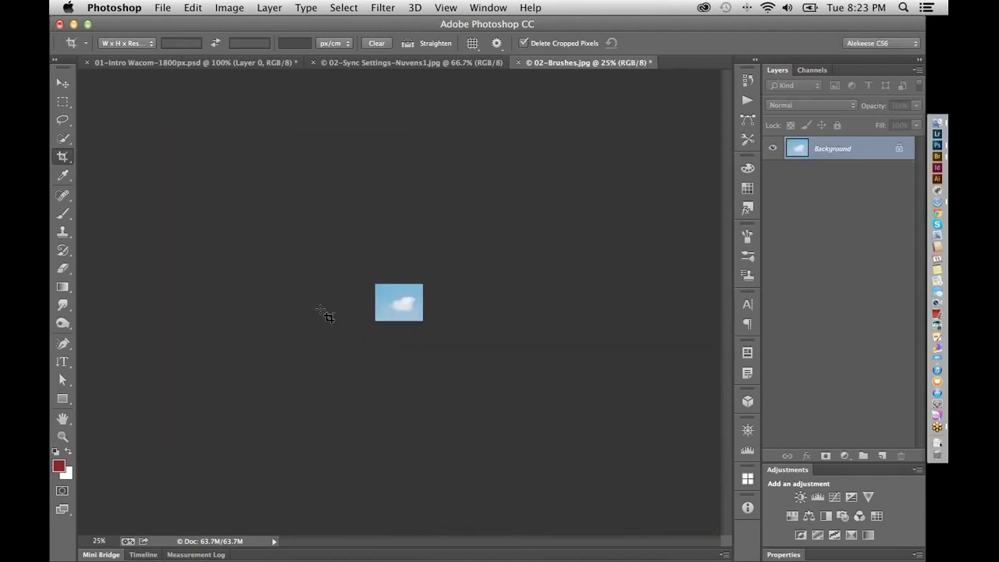
# Crop the image more tightly around the cloud, leaving a narrow margin of blue sky on all sides
pyautogui.press('super+1')
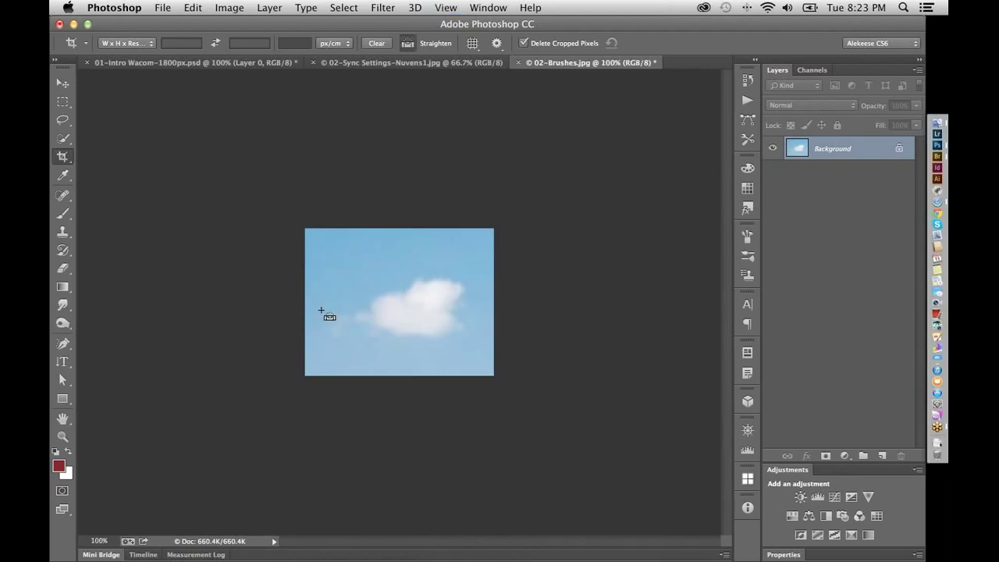
pyautogui.press('super+equal')
pyautogui.moveTo(241, 221); pyautogui.dragTo(550, 424)
pyautogui.press('Return')
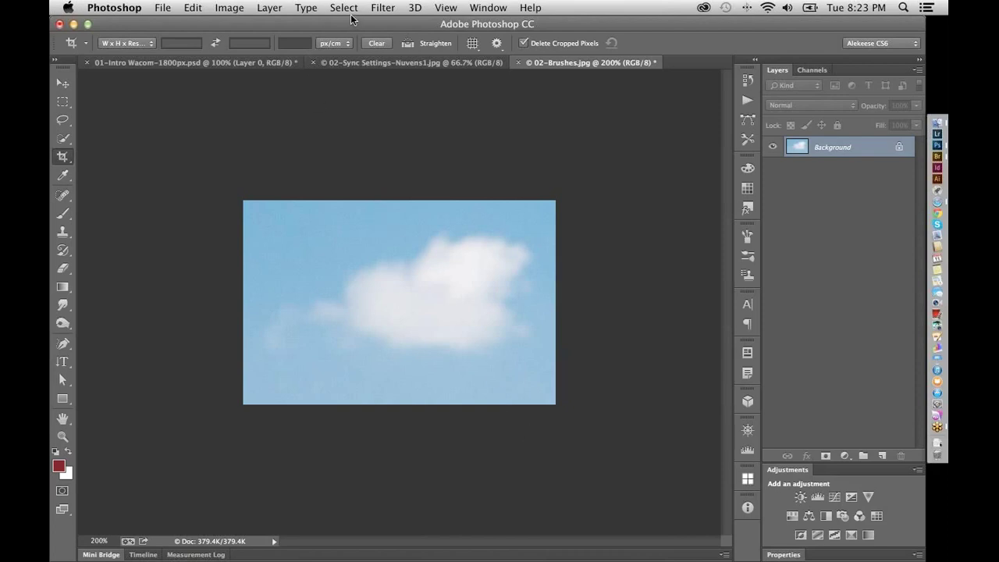
# Convert the cropped cloud image to Grayscale mode, discarding its color information
pyautogui.click(234, 11)
pyautogui.moveTo(336, 25)
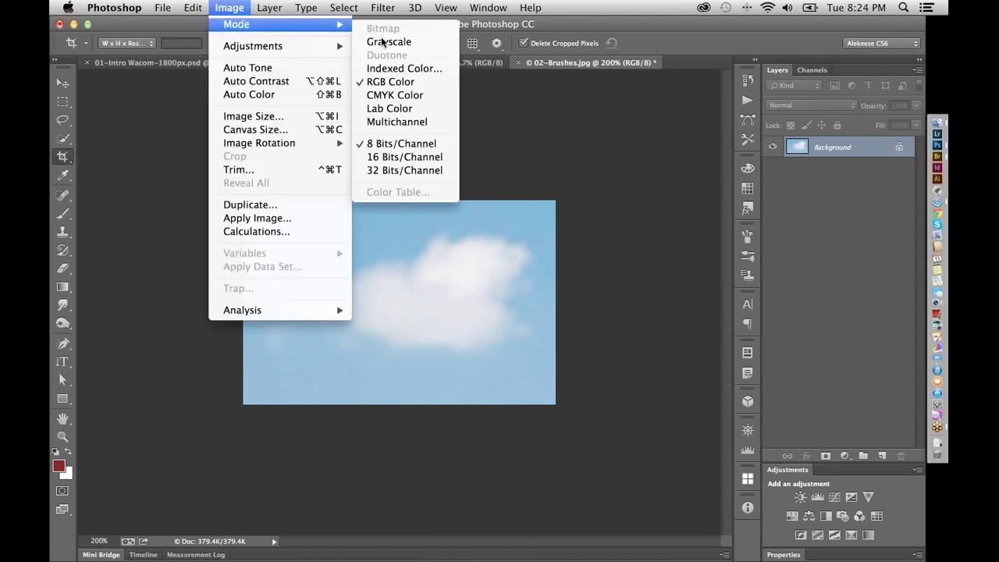
pyautogui.click(382, 41)
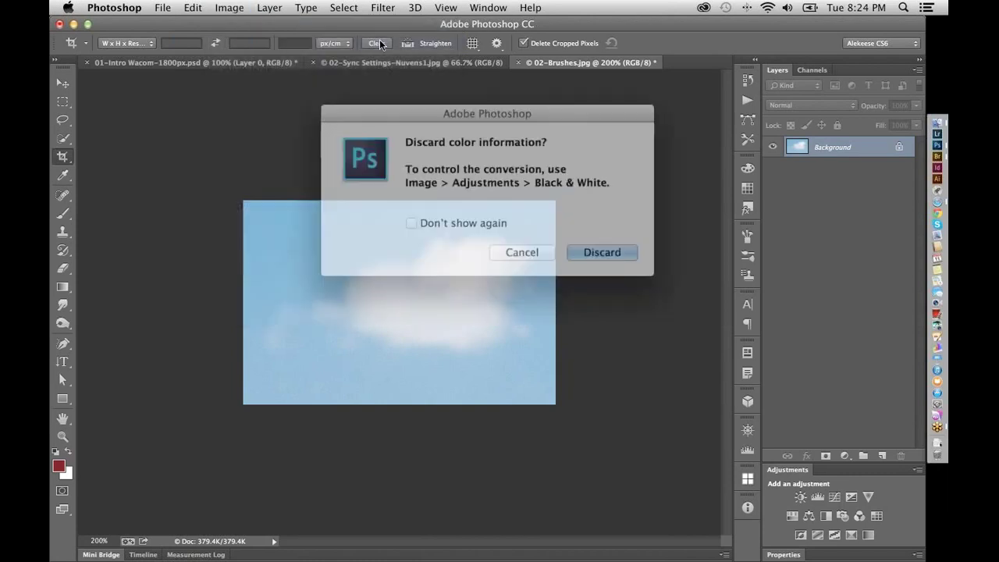
pyautogui.click(578, 252)
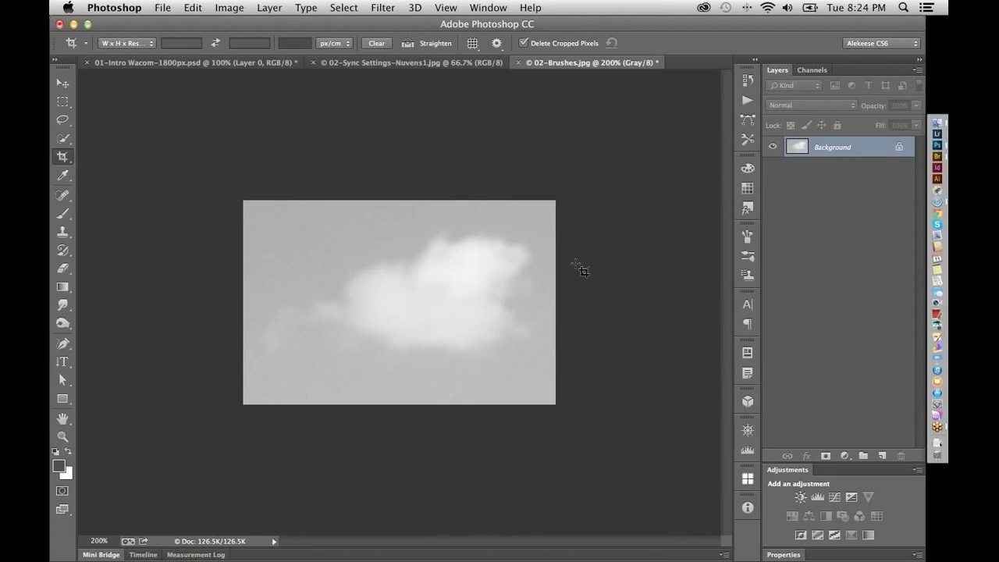
# Invert the tones of the grayscale cloud image so the cloud is dark on a lighter background
pyautogui.click(244, 11)
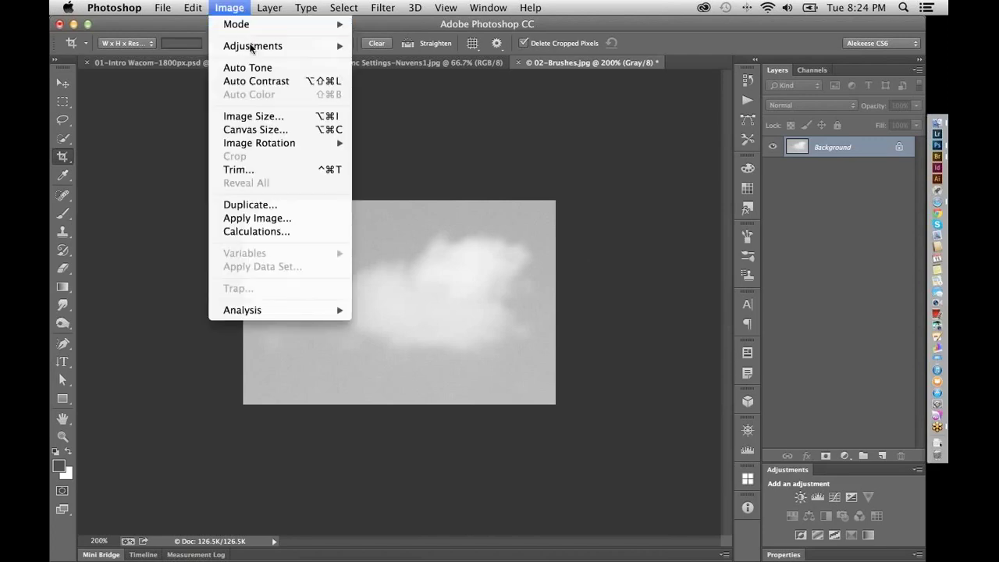
pyautogui.moveTo(251, 48)
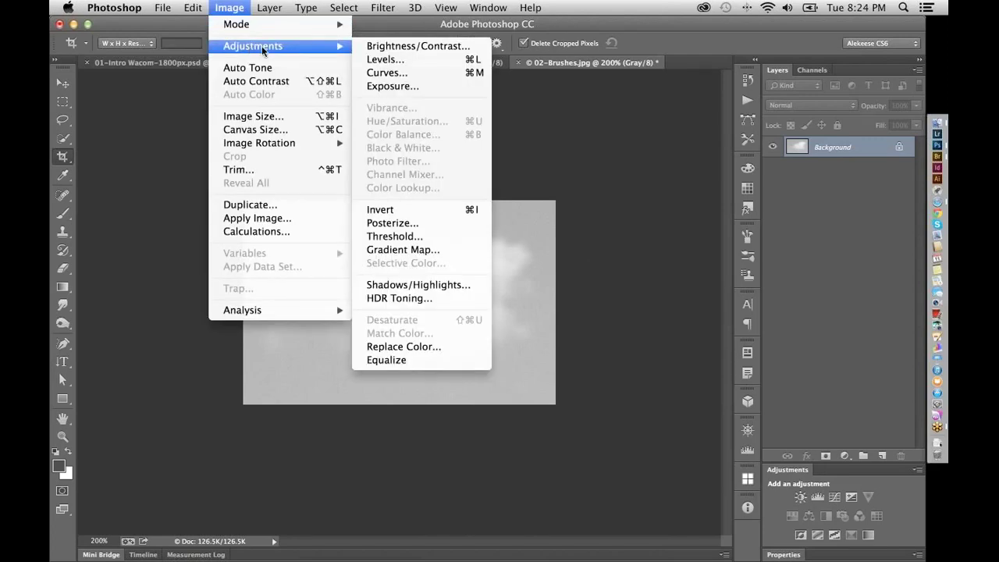
pyautogui.click(480, 210)
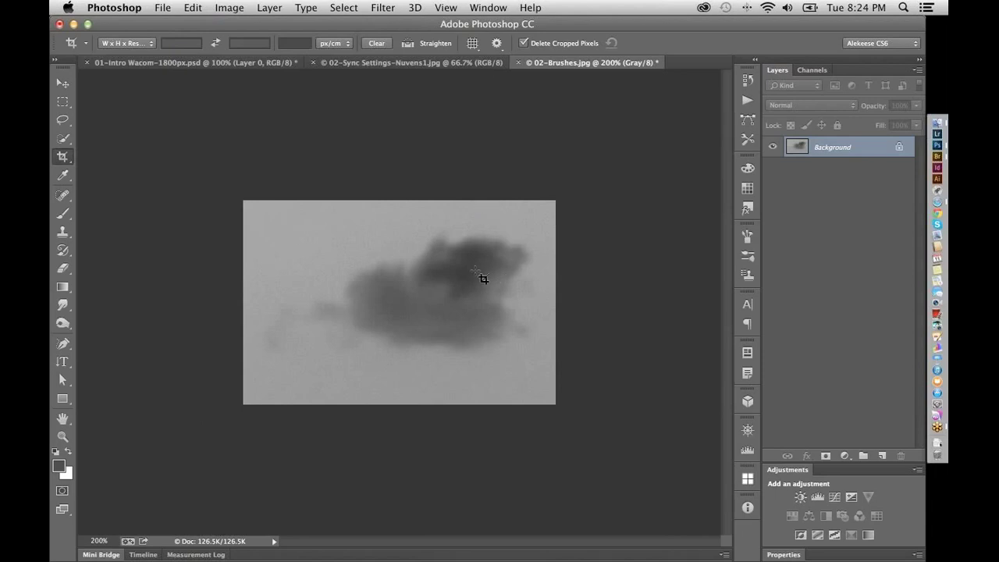
# Apply Levels to the cloud image with input values of 25, 1.15 and 100, comparing it against the unadjusted image
pyautogui.click(231, 9)
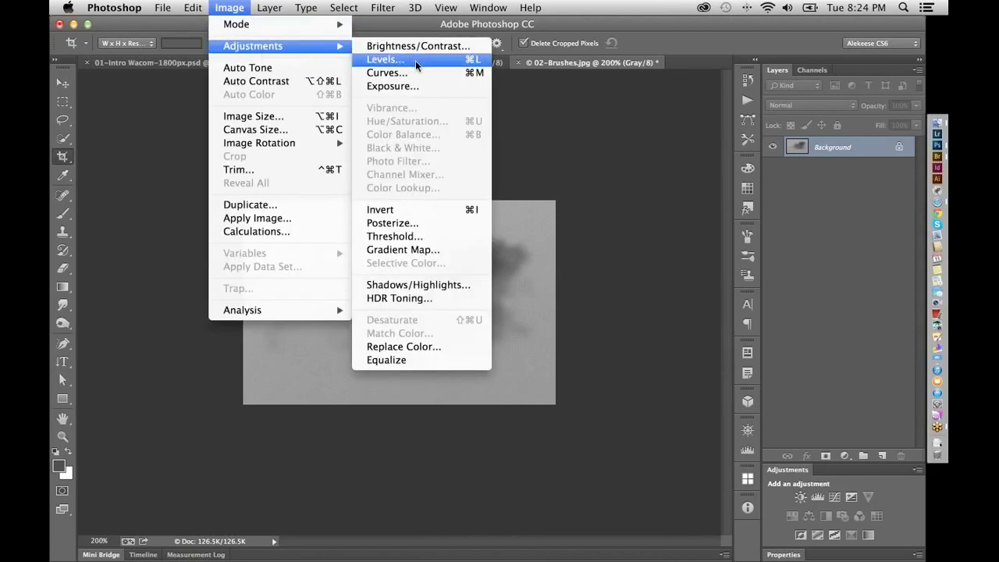
pyautogui.click(420, 62)
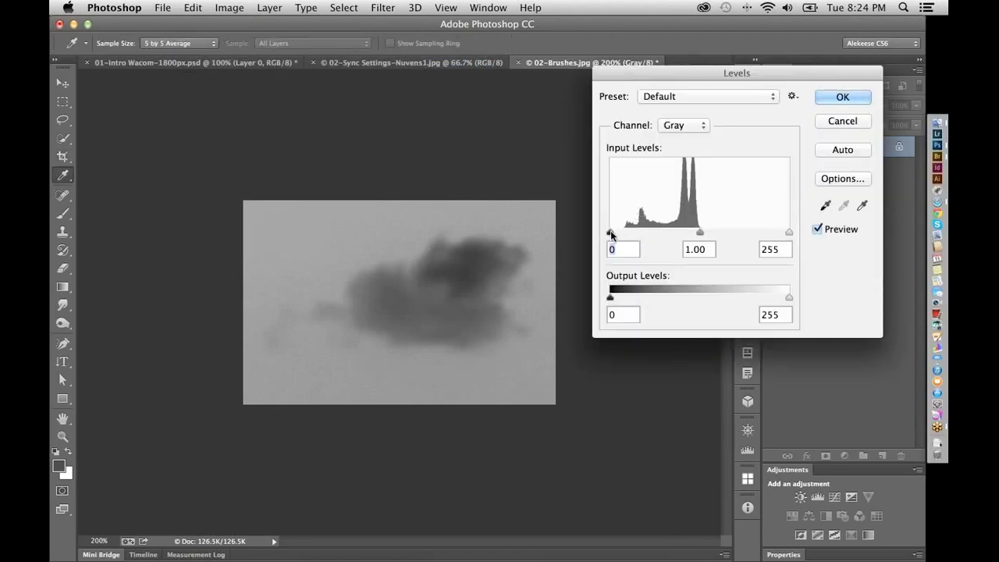
pyautogui.moveTo(612, 231); pyautogui.dragTo(628, 232)
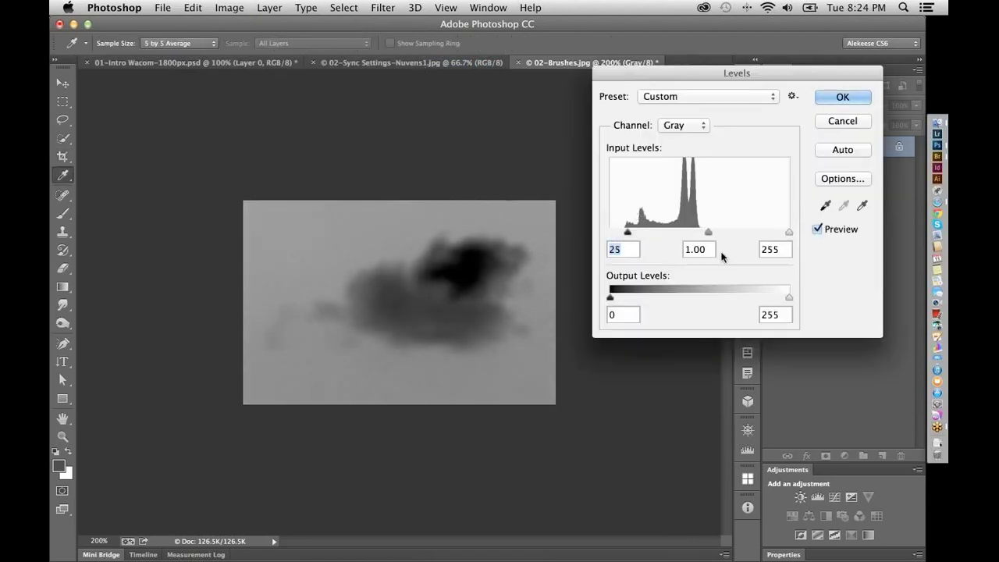
pyautogui.moveTo(785, 232); pyautogui.dragTo(679, 232)
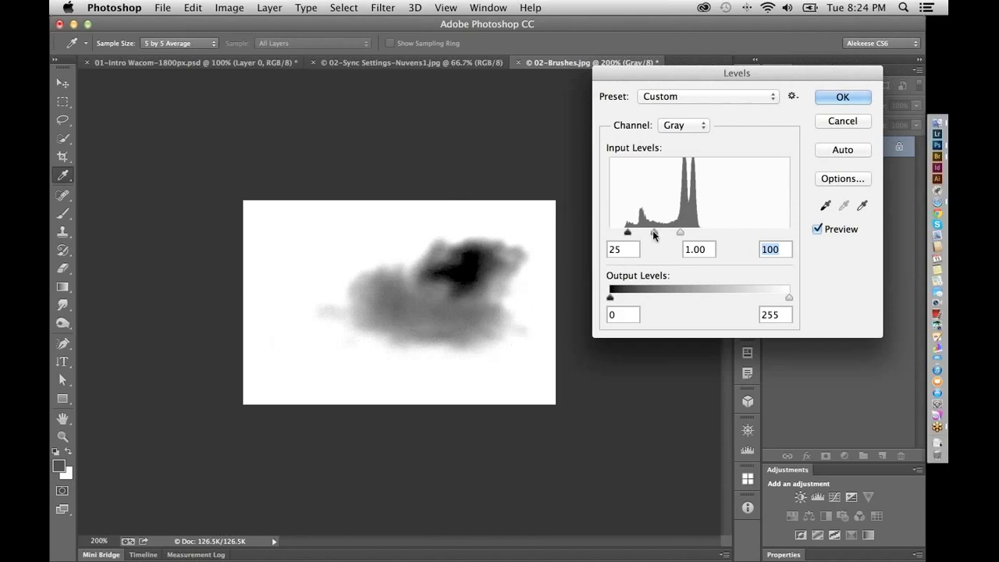
pyautogui.moveTo(654, 235); pyautogui.dragTo(652, 235)
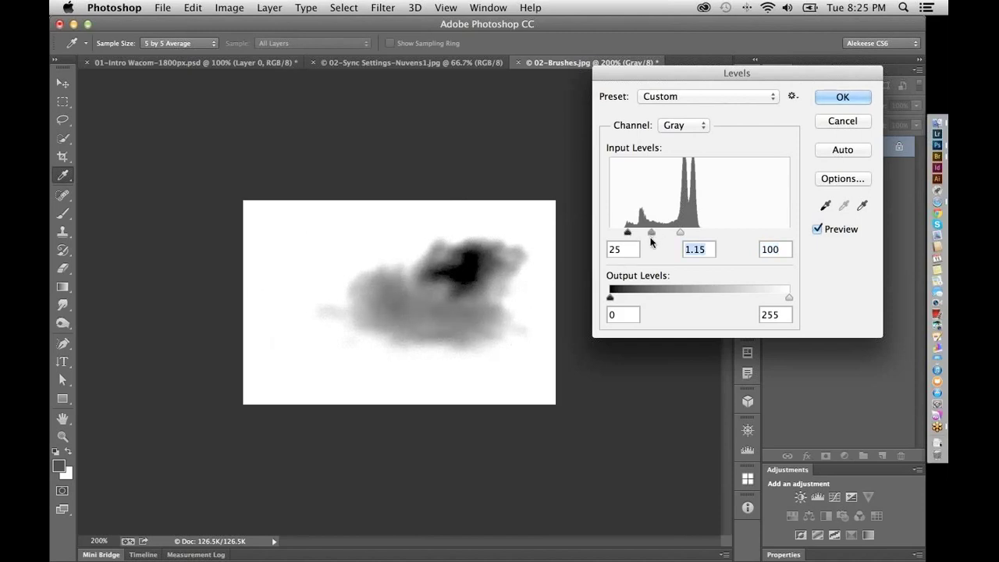
pyautogui.click(818, 230)
pyautogui.click(817, 230)
pyautogui.click(843, 97)
pyautogui.press('c')
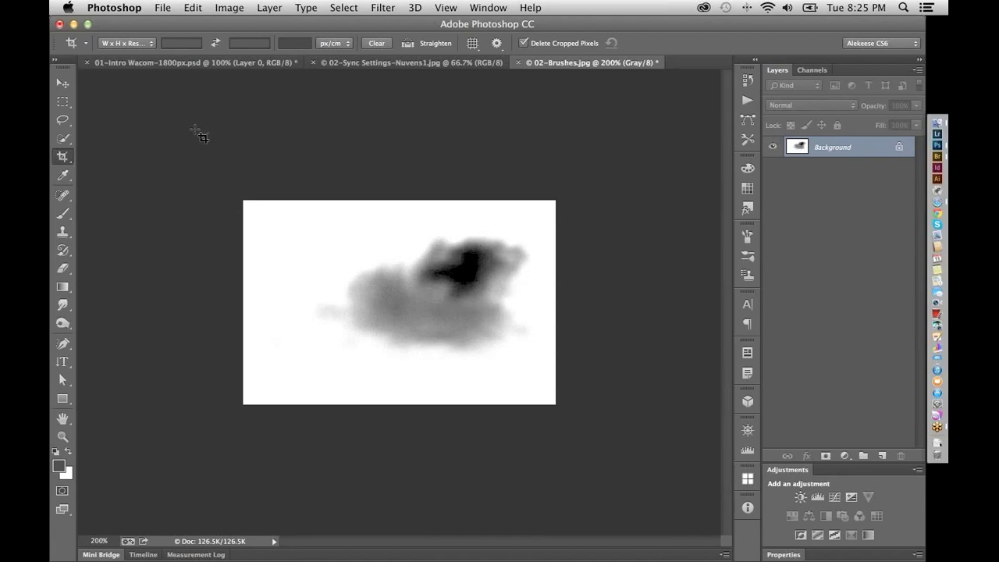
# Select the entire cloud canvas and define it as a brush preset named Nuvem Wacom
pyautogui.click(350, 8)
pyautogui.click(345, 24)
pyautogui.click(193, 7)
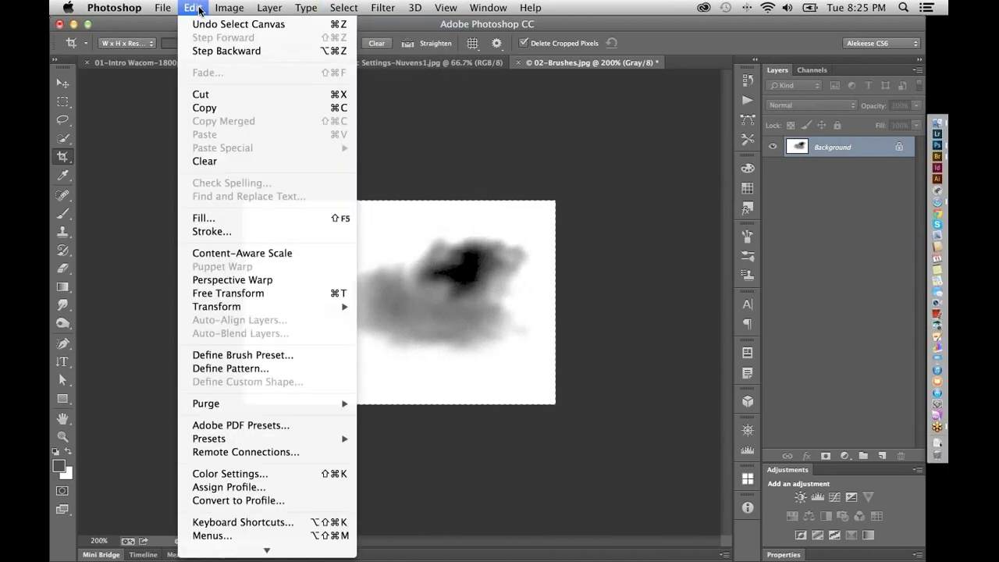
pyautogui.click(248, 355)
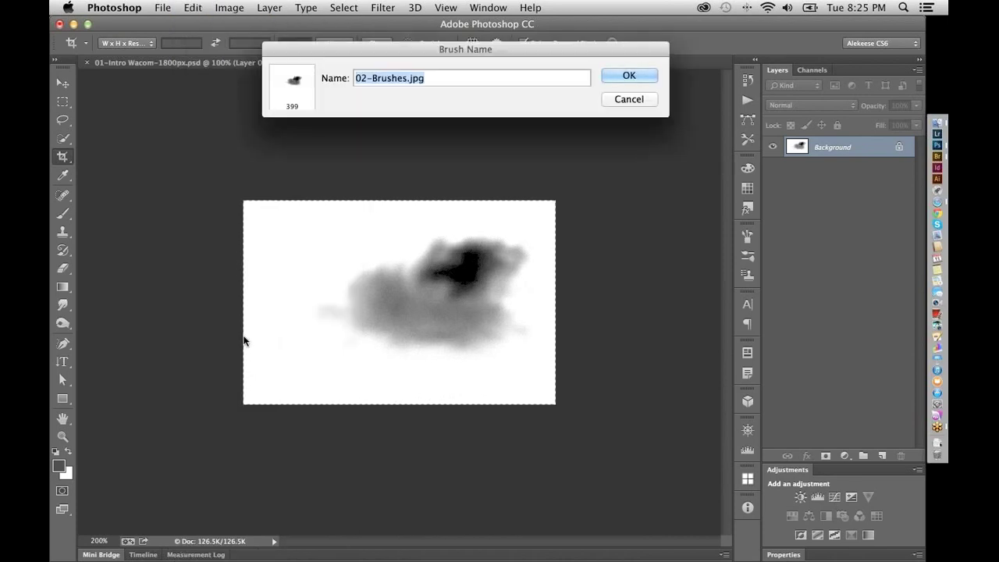
pyautogui.write('Nuvem W')
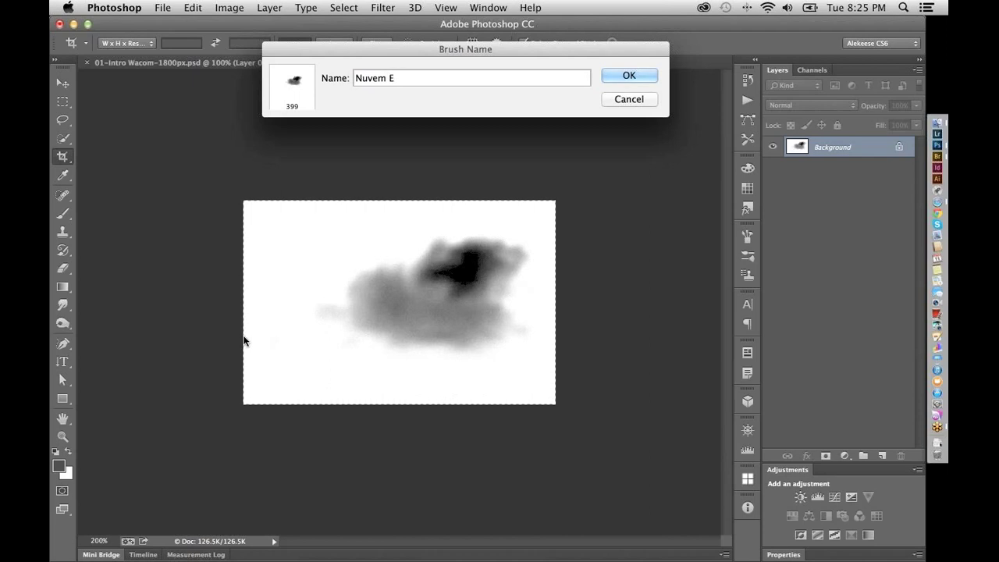
pyautogui.write('acom')
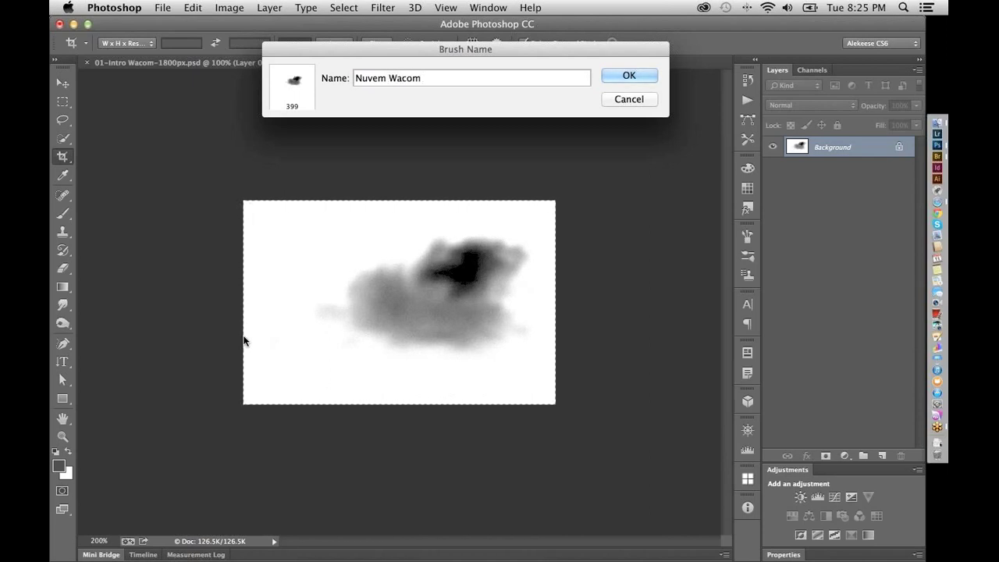
pyautogui.click(629, 76)
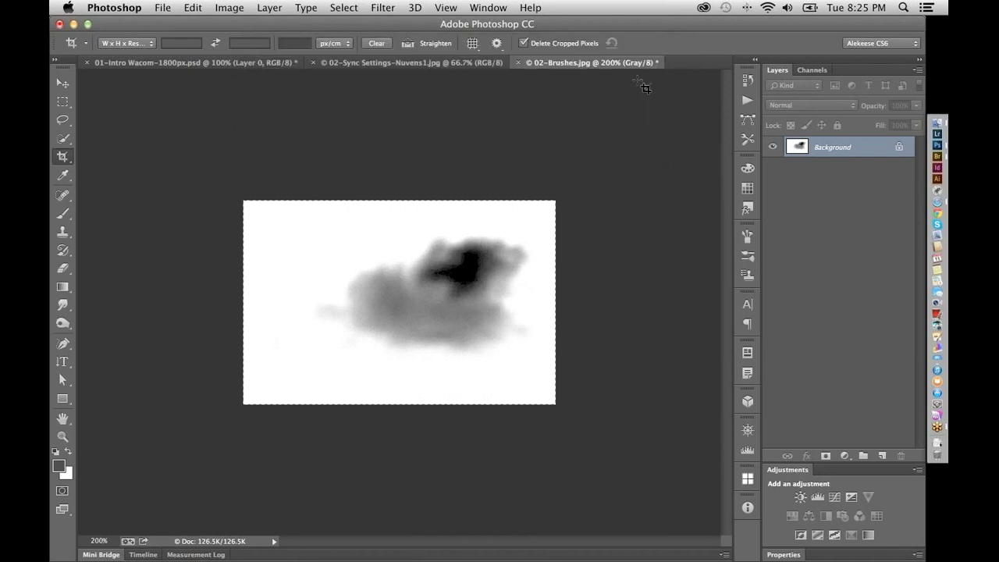
# In 02-Sync Settings-Nuvens1.jpg, select the whole blue sky above the hill with the Quick Selection tool
pyautogui.click(447, 62)
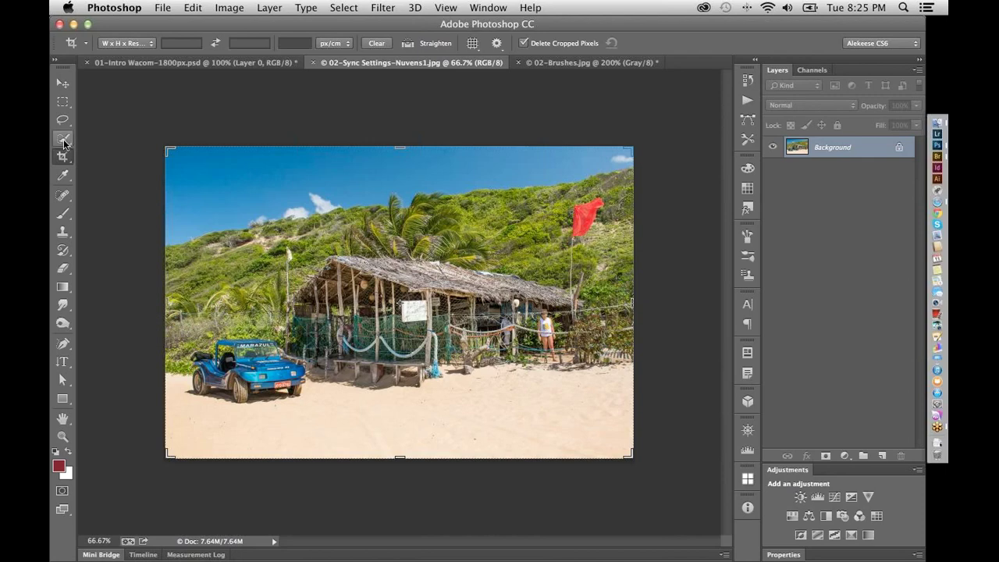
pyautogui.click(63, 139)
pyautogui.click(64, 140)
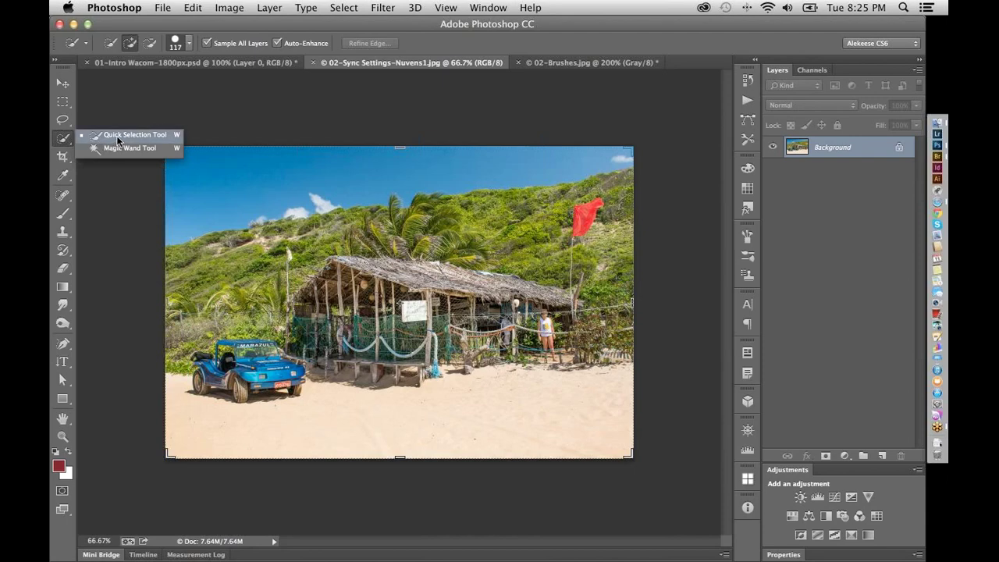
pyautogui.click(129, 134)
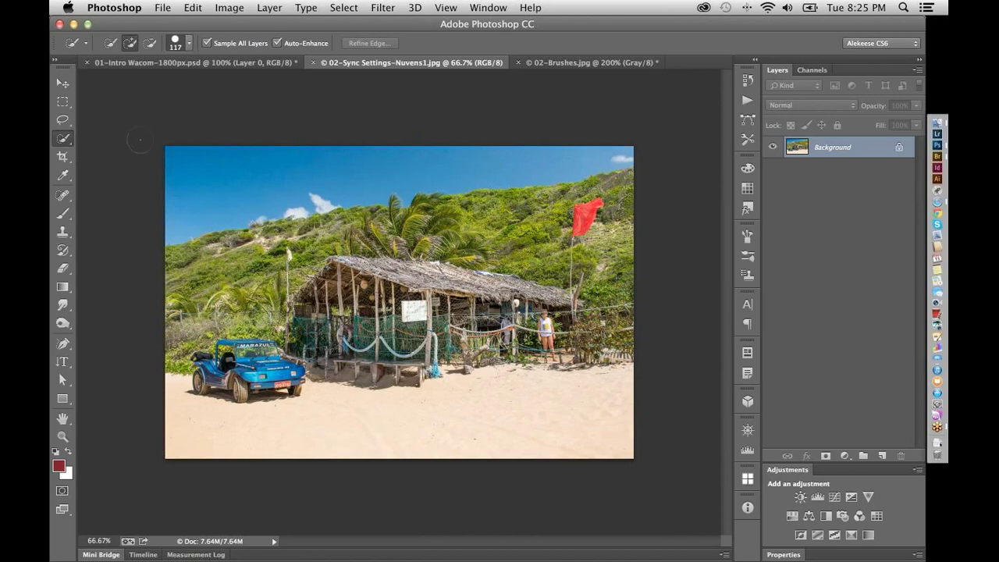
pyautogui.click(304, 42)
pyautogui.moveTo(297, 179); pyautogui.dragTo(409, 164)
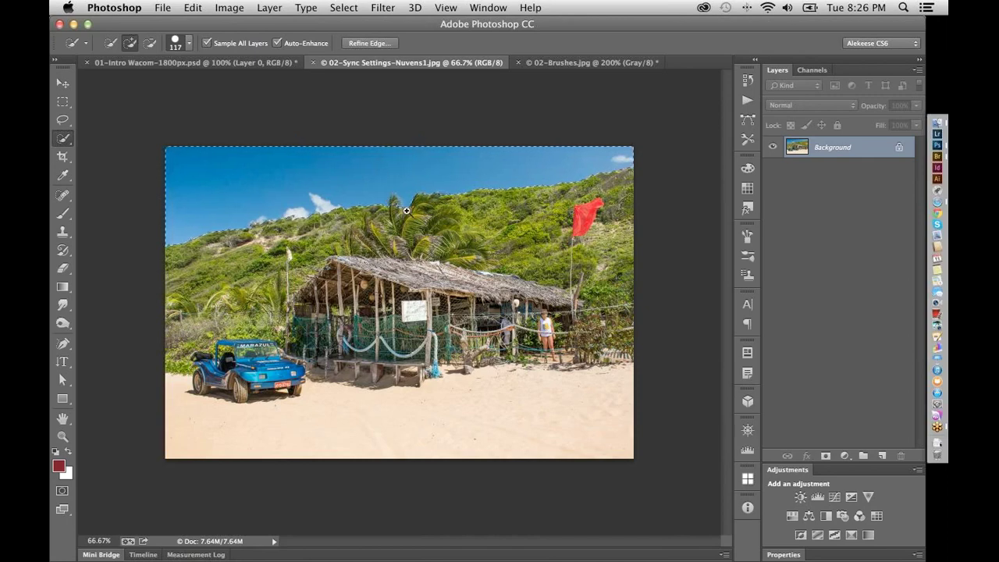
# Subtract the tall palm frond that rises above the ridge from the sky selection, using a smaller size 39 brush
pyautogui.press('super+plus')
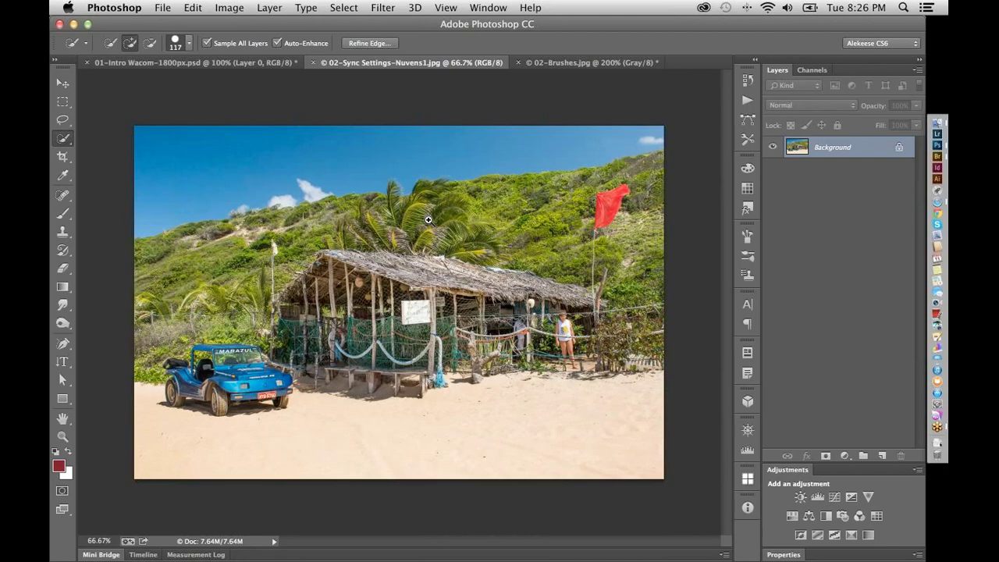
pyautogui.press('super+plus')
pyautogui.press('super+plus')
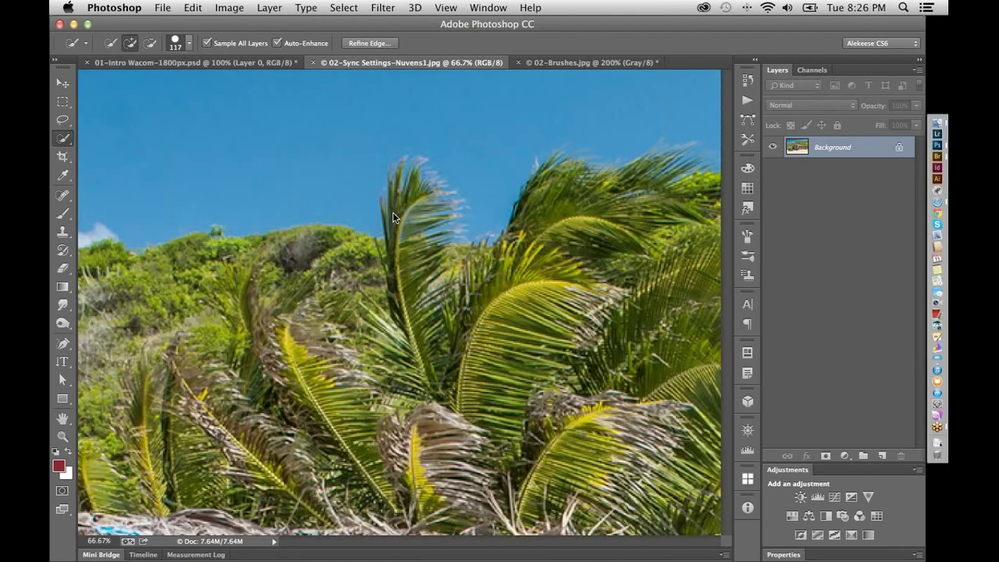
pyautogui.moveTo(429, 215); pyautogui.dragTo(367, 230)
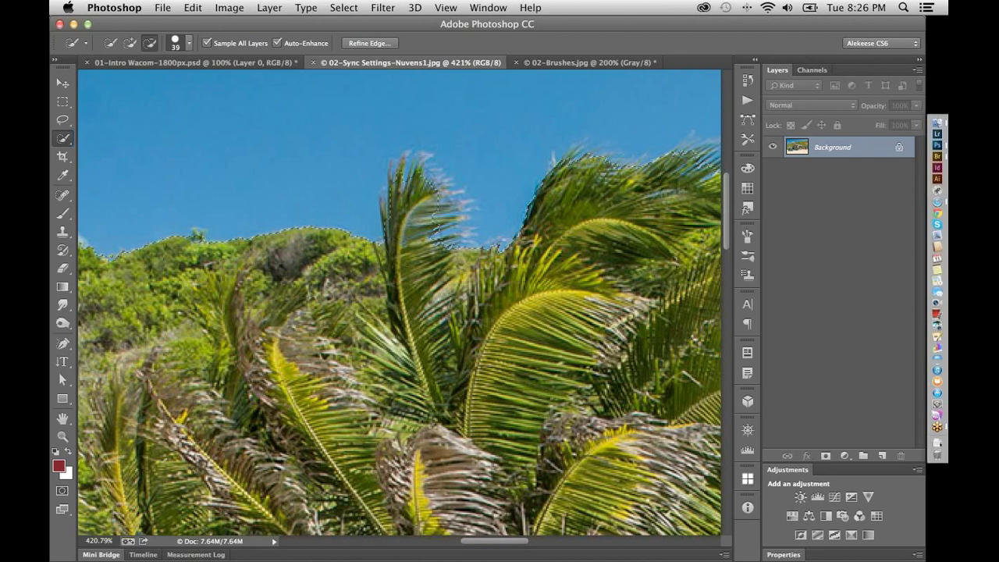
pyautogui.keyDown('alt'); pyautogui.click(416, 188); pyautogui.keyUp('alt')
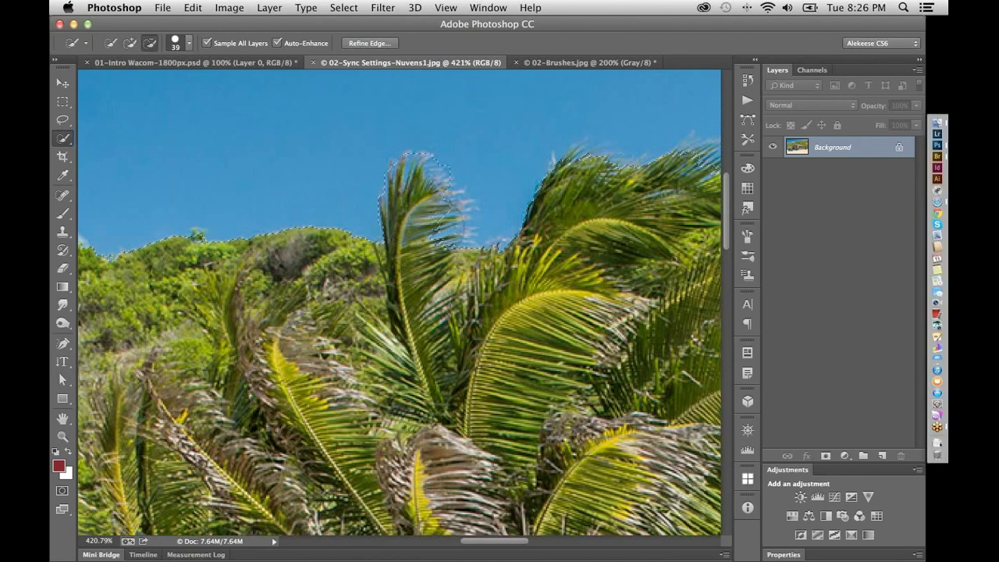
pyautogui.press('super+h')
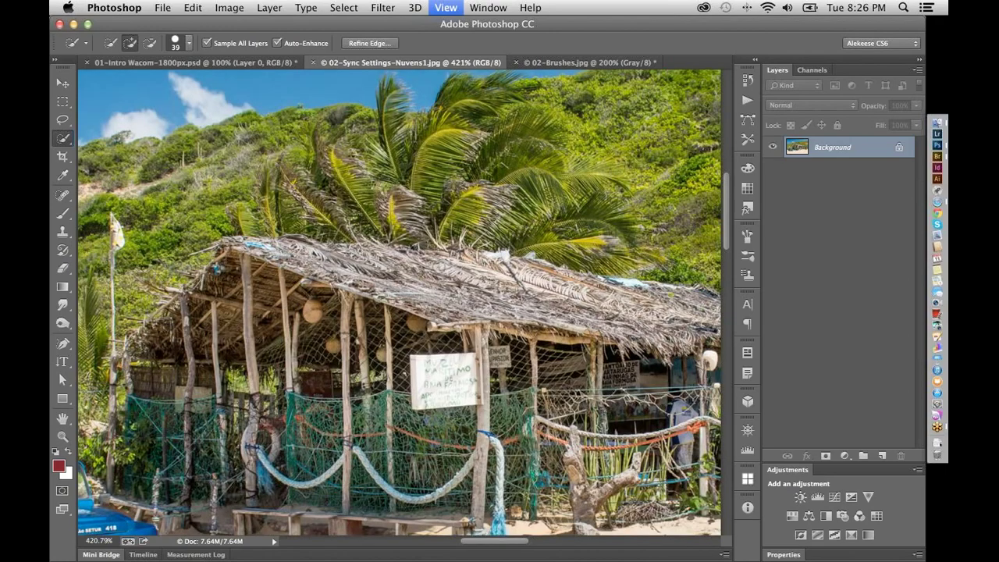
pyautogui.press('super+0')
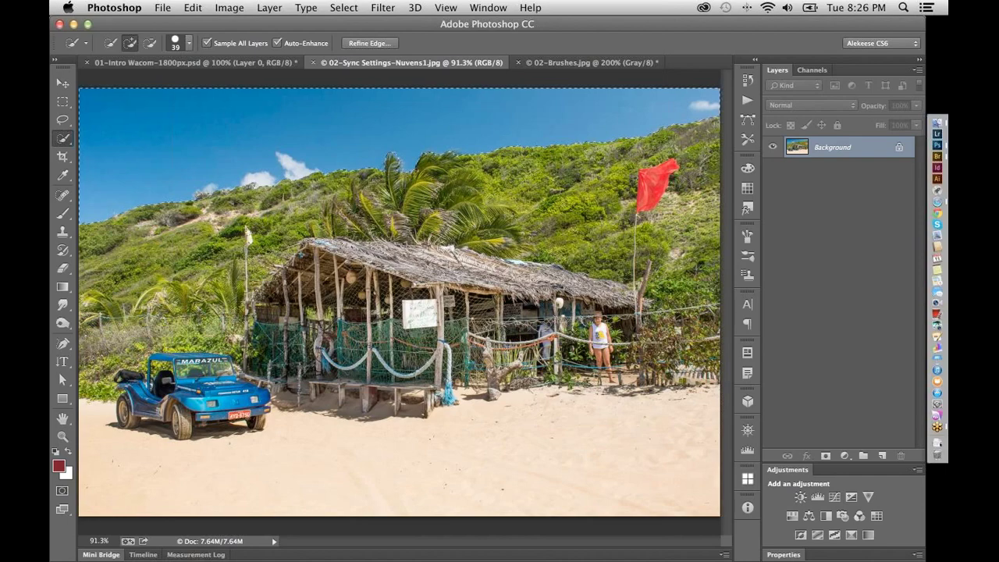
# Open Refine Edge for the sky selection and paint the Refine Radius tool at size 63 along the palm fronds and hill ridge
pyautogui.click(384, 44)
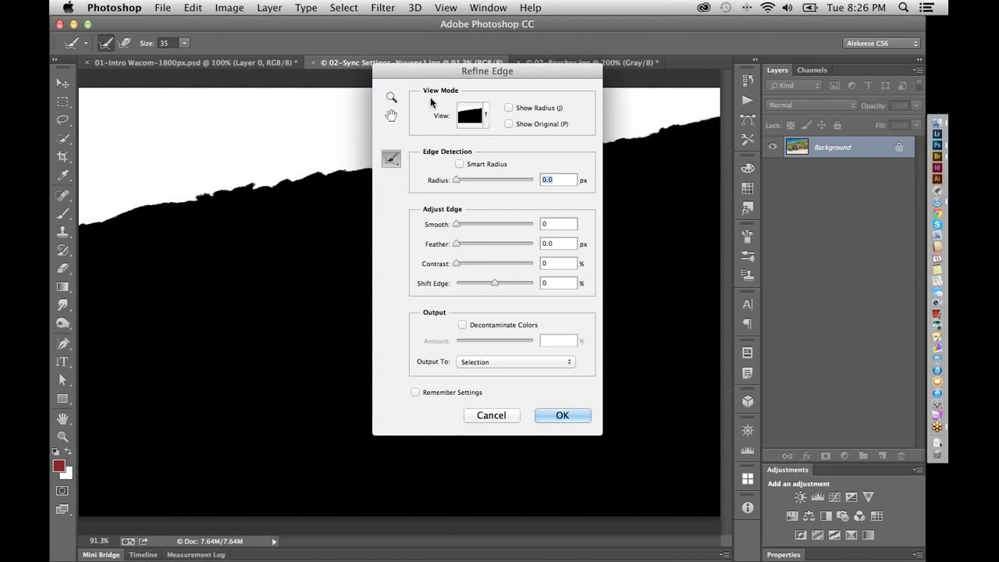
pyautogui.moveTo(393, 71); pyautogui.dragTo(489, 205)
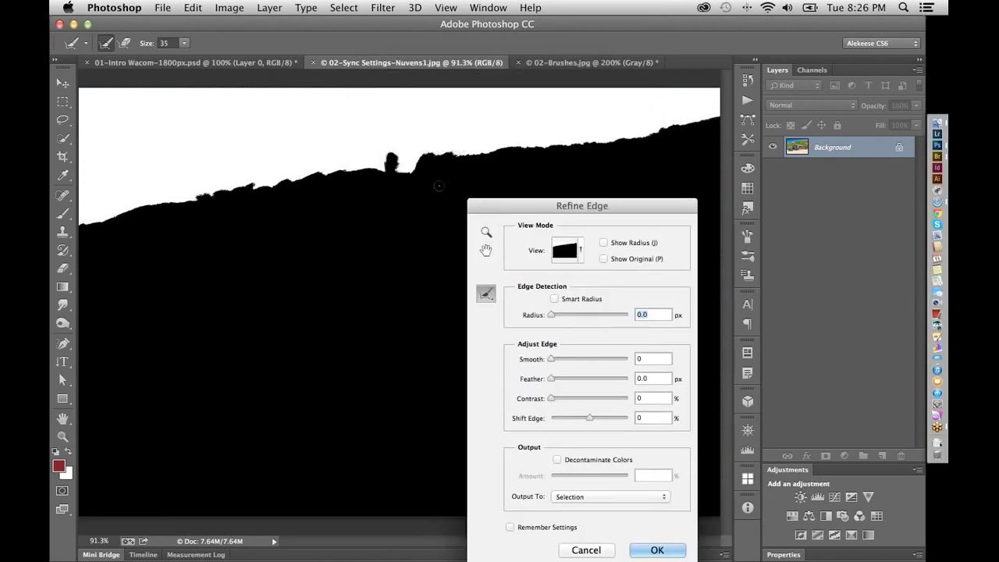
pyautogui.click(484, 294)
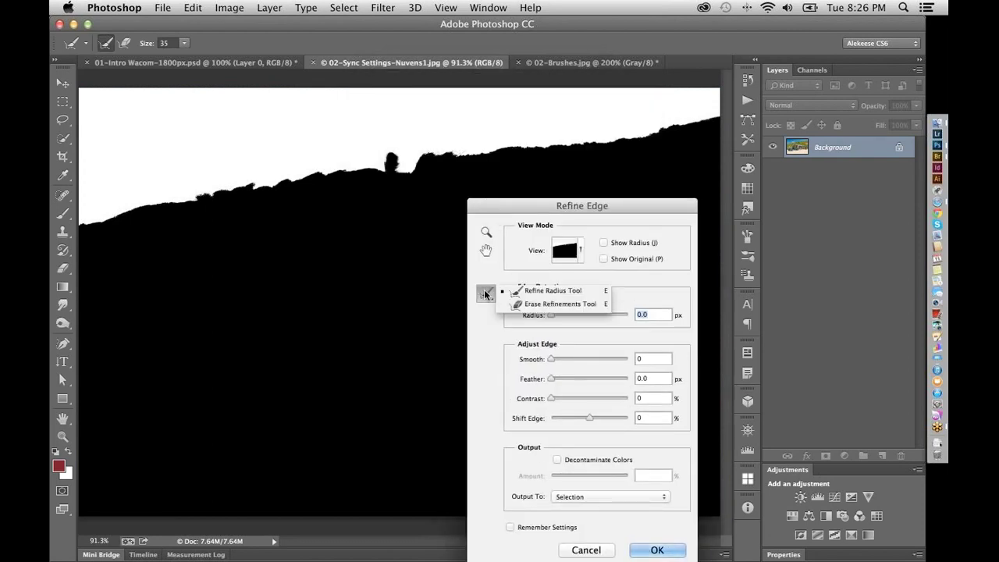
pyautogui.click(540, 295)
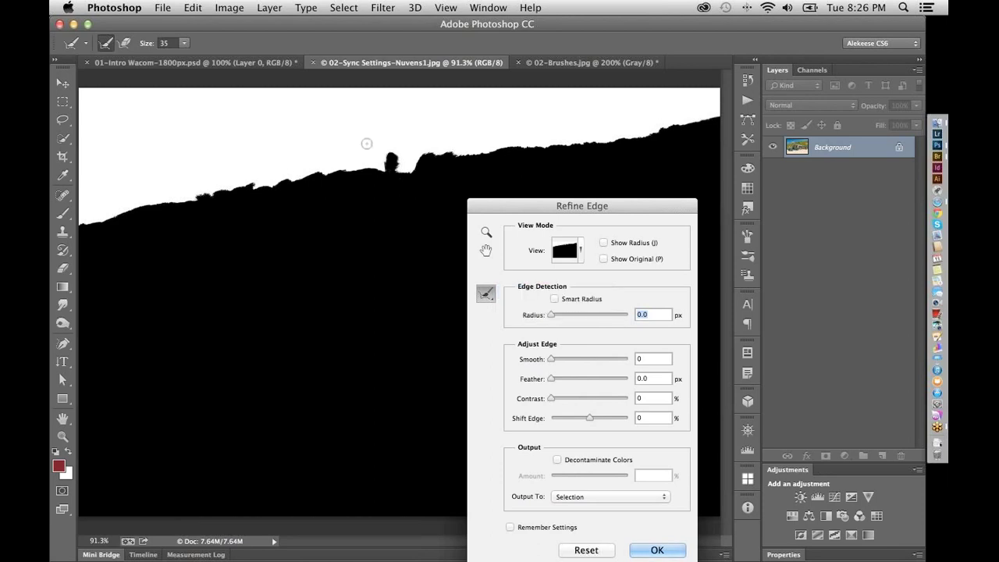
pyautogui.moveTo(368, 143)
pyautogui.mouseDown()
pyautogui.moveTo(382, 165)
pyautogui.moveTo(723, 115)
pyautogui.moveTo(702, 111)
pyautogui.mouseUp()
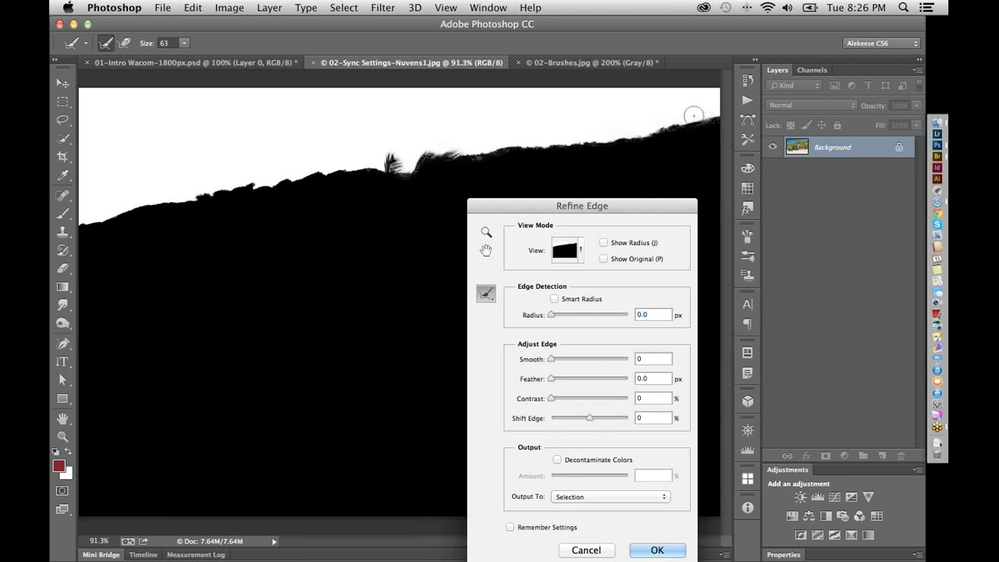
pyautogui.press('super+z')
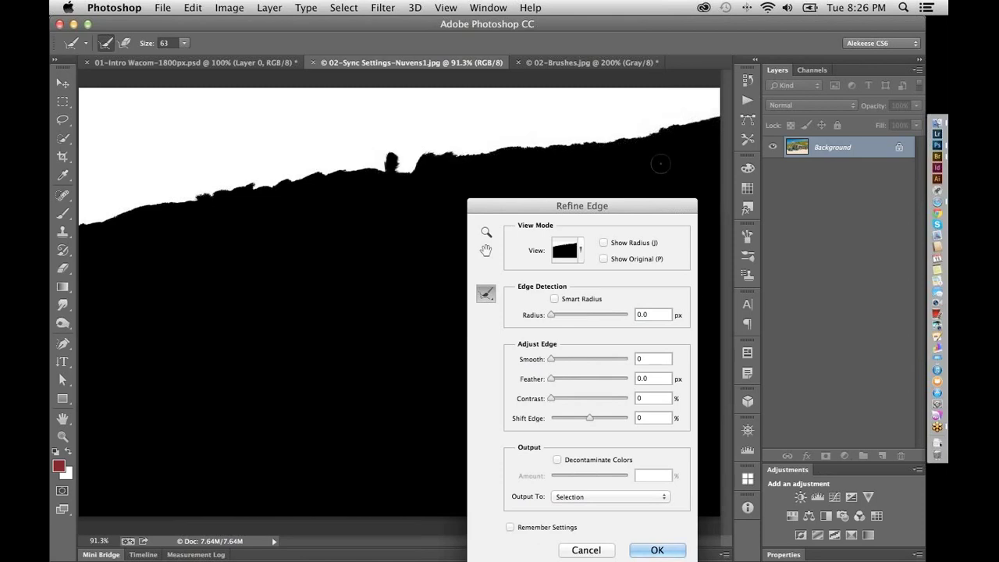
pyautogui.moveTo(520, 150)
pyautogui.mouseDown()
pyautogui.moveTo(382, 154)
pyautogui.moveTo(145, 205)
pyautogui.moveTo(84, 228)
pyautogui.mouseUp()
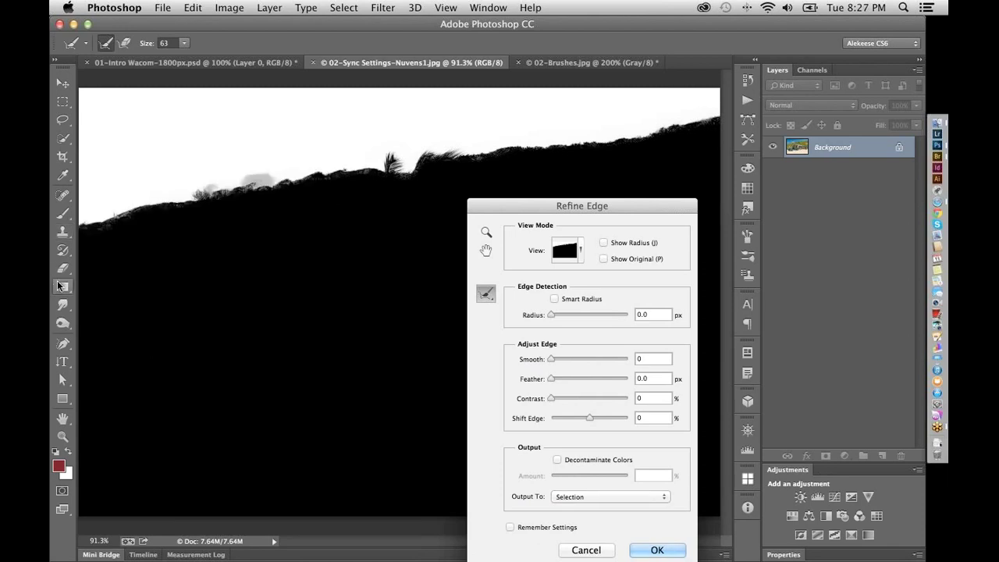
# Erase the unwanted edge refinements around the clouds above the ridge, and compare the refined edge with the original selection
pyautogui.press('super+z')
pyautogui.press('super+z')
pyautogui.moveTo(271, 173)
pyautogui.mouseDown()
pyautogui.moveTo(242, 161)
pyautogui.moveTo(209, 183)
pyautogui.mouseUp()
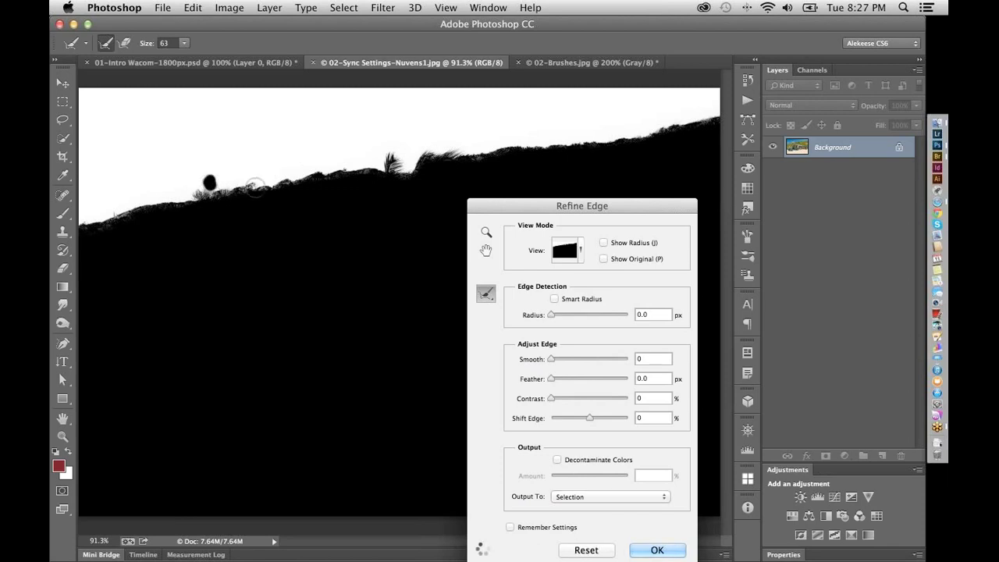
pyautogui.click(603, 259)
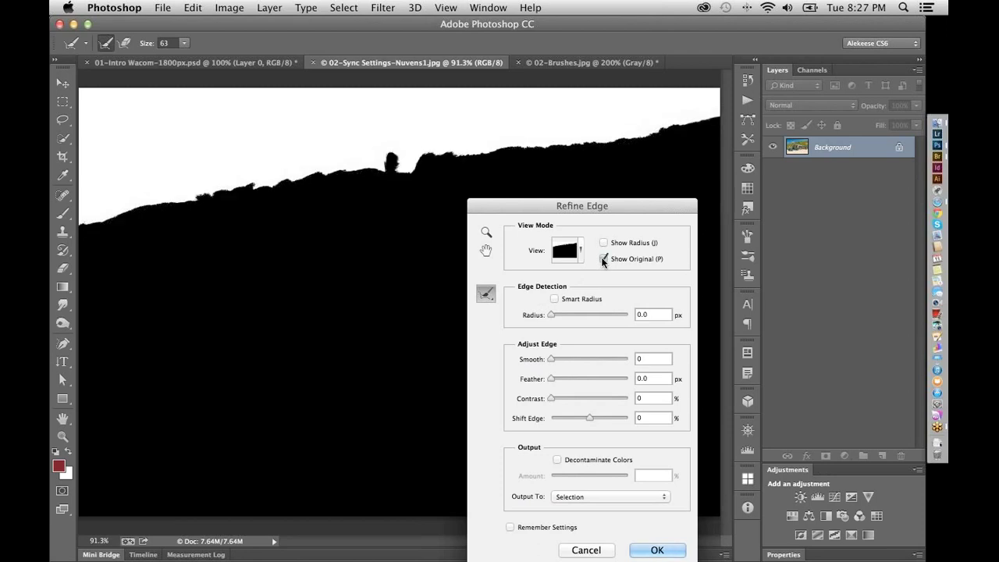
pyautogui.click(604, 259)
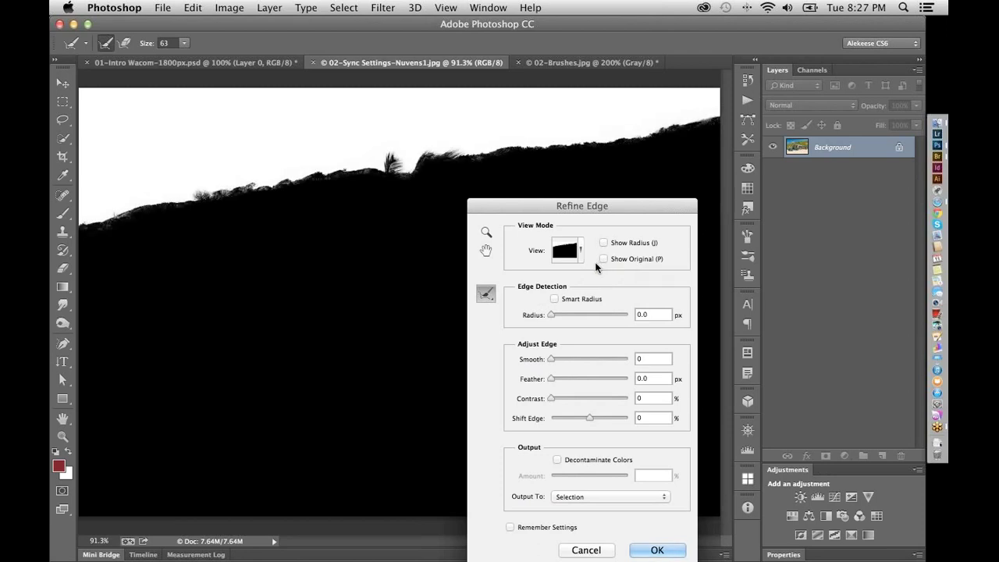
pyautogui.press('super+1')
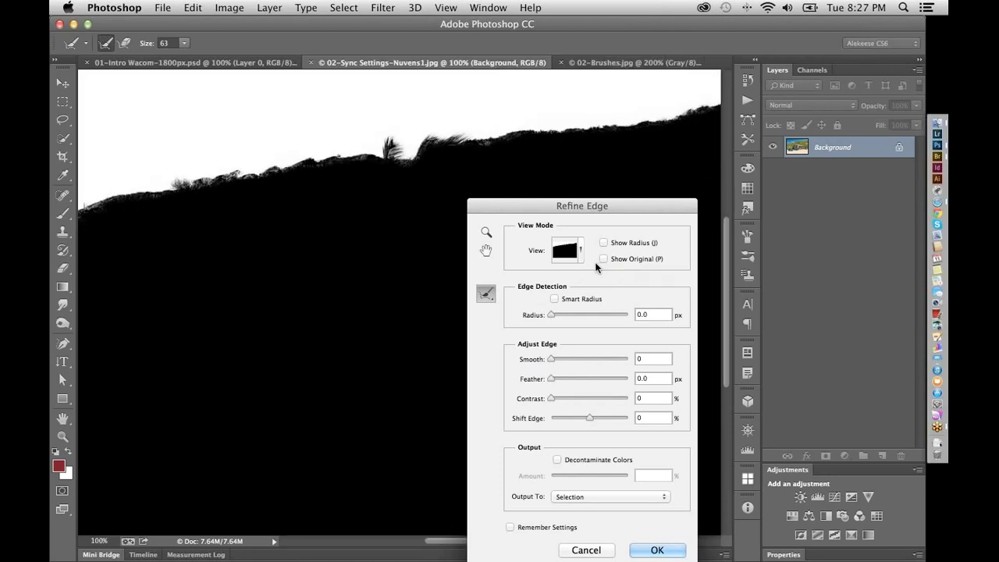
# Inspect the refined palm fronds in the Black & White view and apply Refine Edge with the output set to Selection
pyautogui.press('super+plus')
pyautogui.moveTo(370, 252); pyautogui.dragTo(359, 351)
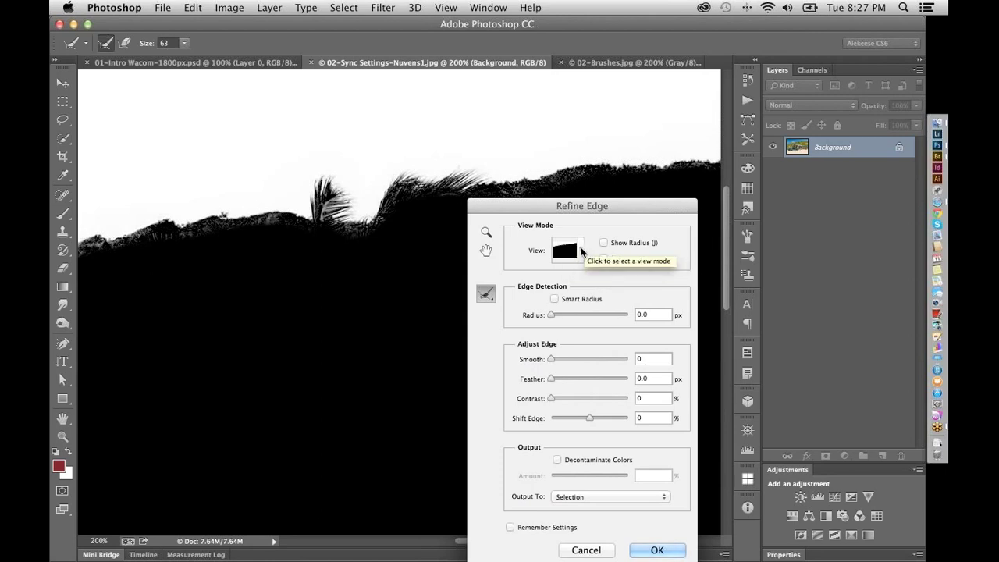
pyautogui.click(577, 252)
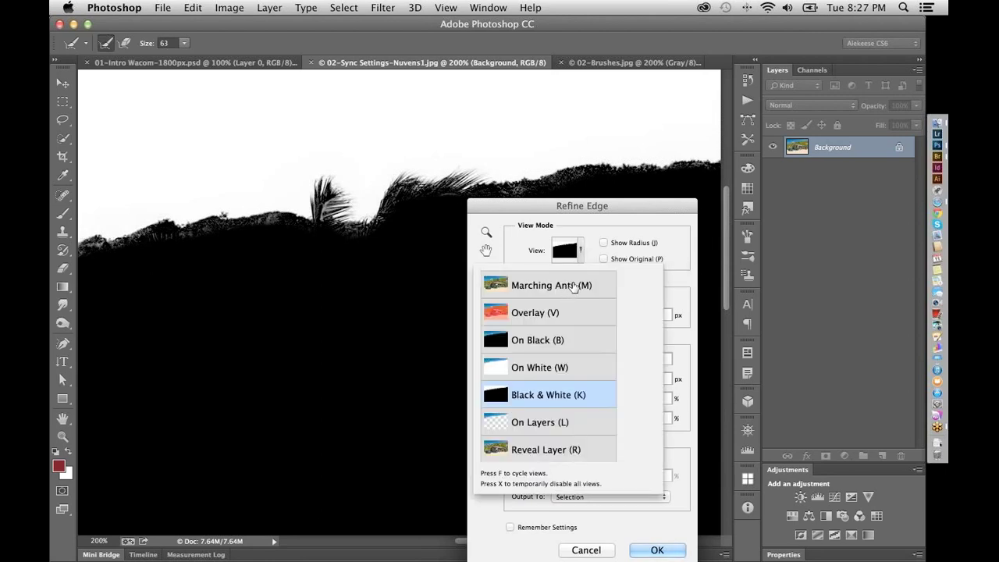
pyautogui.click(574, 286)
pyautogui.click(589, 400)
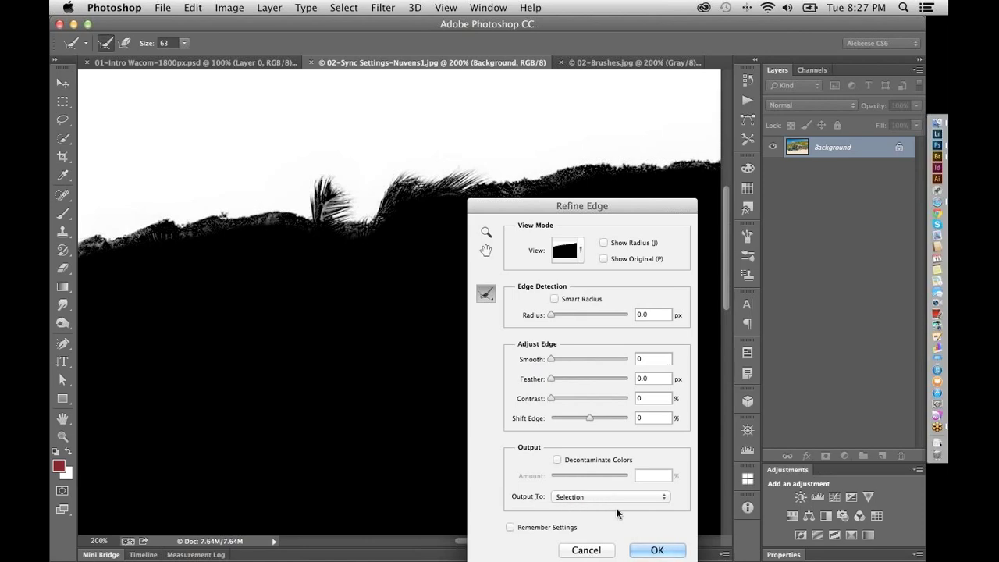
pyautogui.click(656, 551)
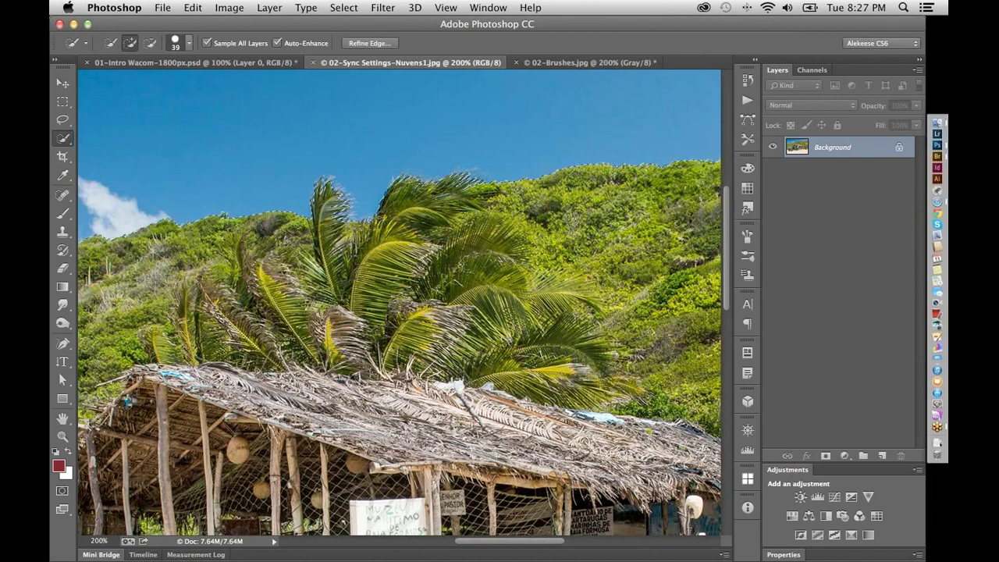
pyautogui.press('super+h')
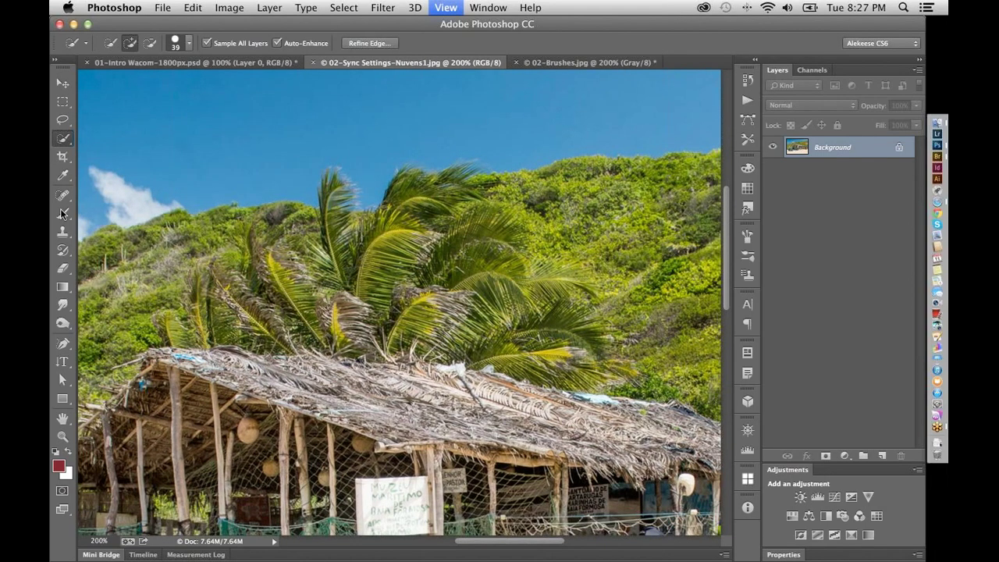
# Choose the custom 399 px cloud brush for the Brush tool, try one stamp in the sky above the palm, and undo it
pyautogui.press('super+0')
pyautogui.click(63, 214)
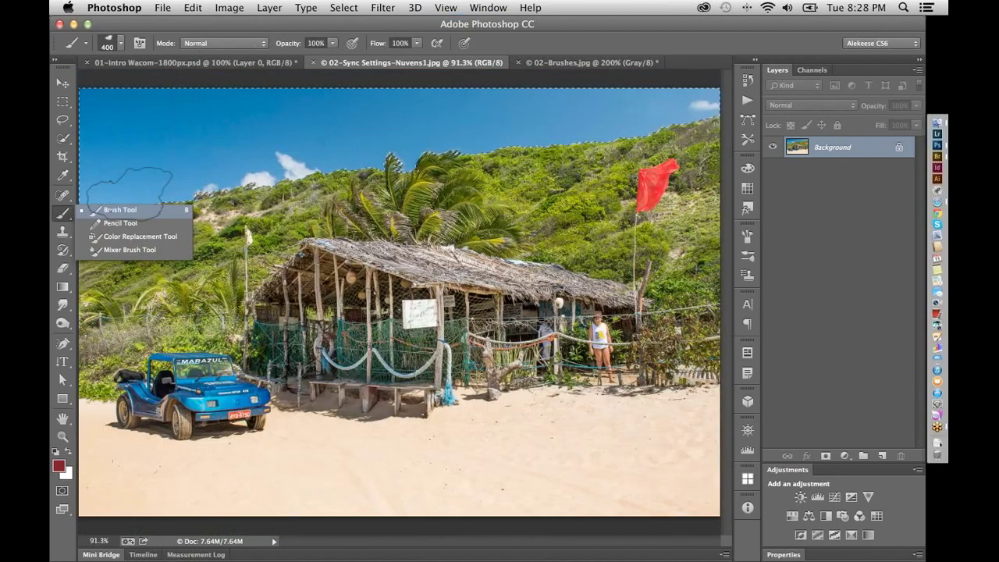
pyautogui.rightClick(172, 123)
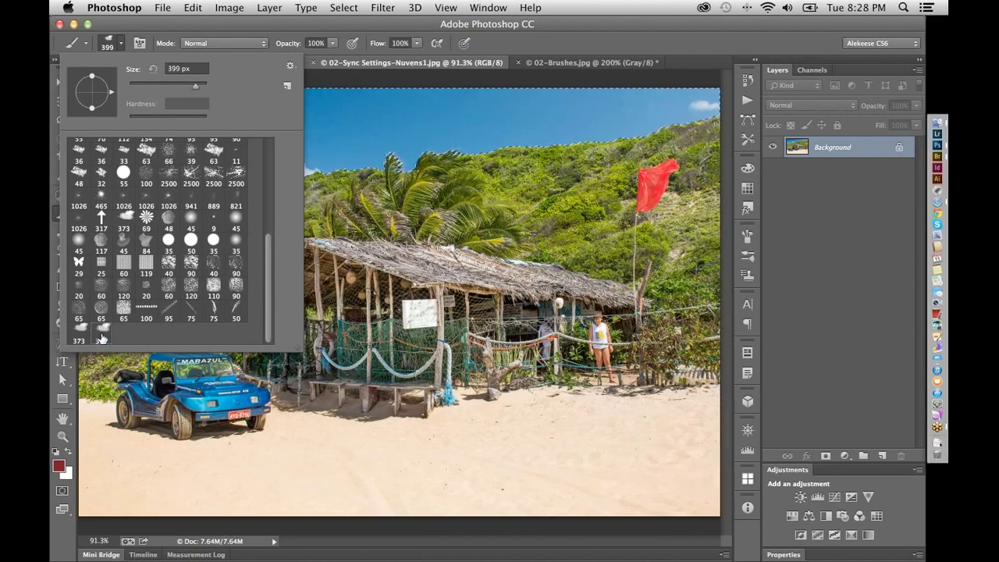
pyautogui.click(415, 115)
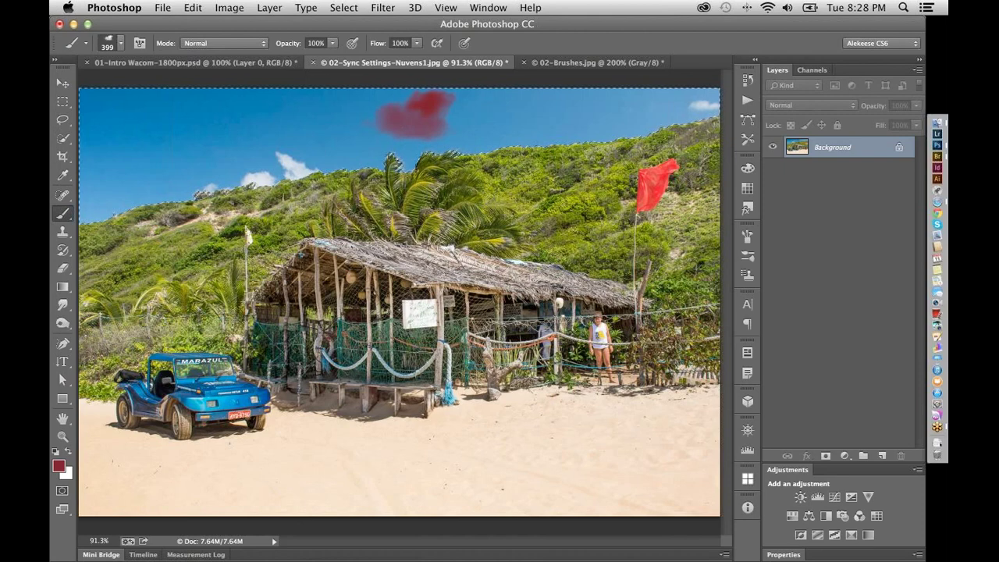
pyautogui.press('super+z')
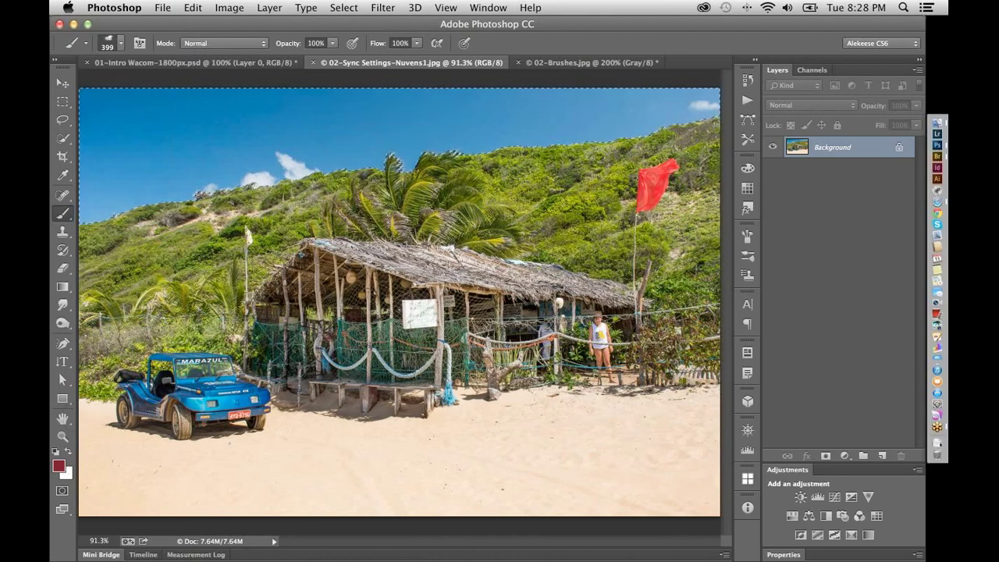
# Sample the sky blue, lighten the foreground color to near-white f6faff, and stamp one cloud in the sky above the hill's small clouds
pyautogui.keyDown('alt'); pyautogui.click(230, 136); pyautogui.keyUp('alt')
pyautogui.click(59, 467)
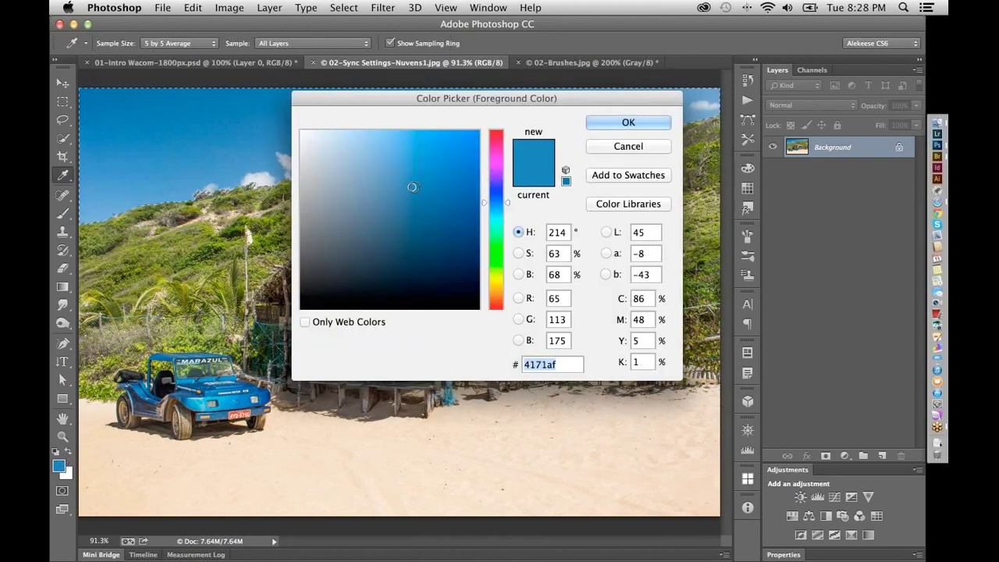
pyautogui.moveTo(413, 187); pyautogui.dragTo(306, 130)
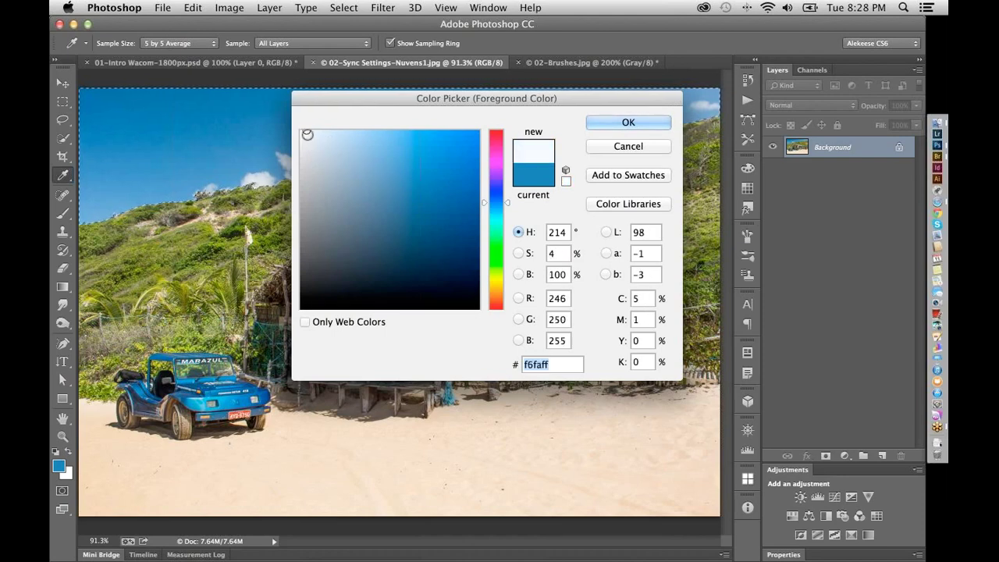
pyautogui.click(629, 122)
pyautogui.press('b')
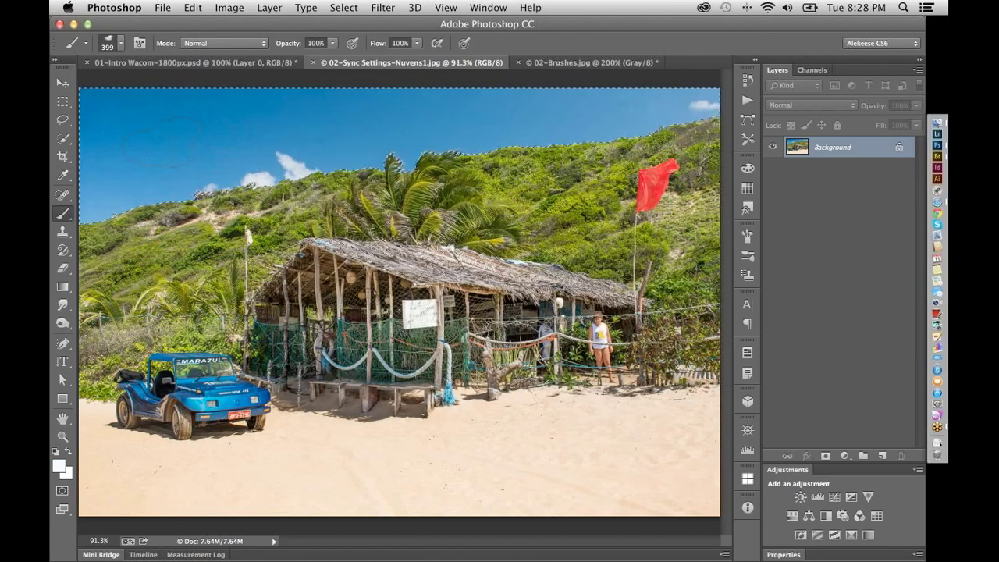
pyautogui.click(162, 142)
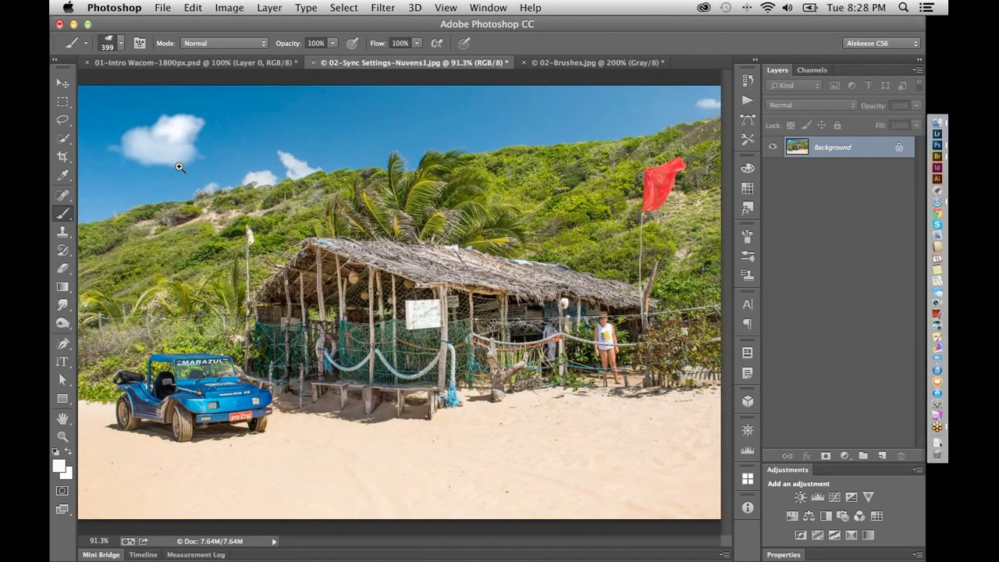
pyautogui.moveTo(179, 167); pyautogui.dragTo(457, 350)
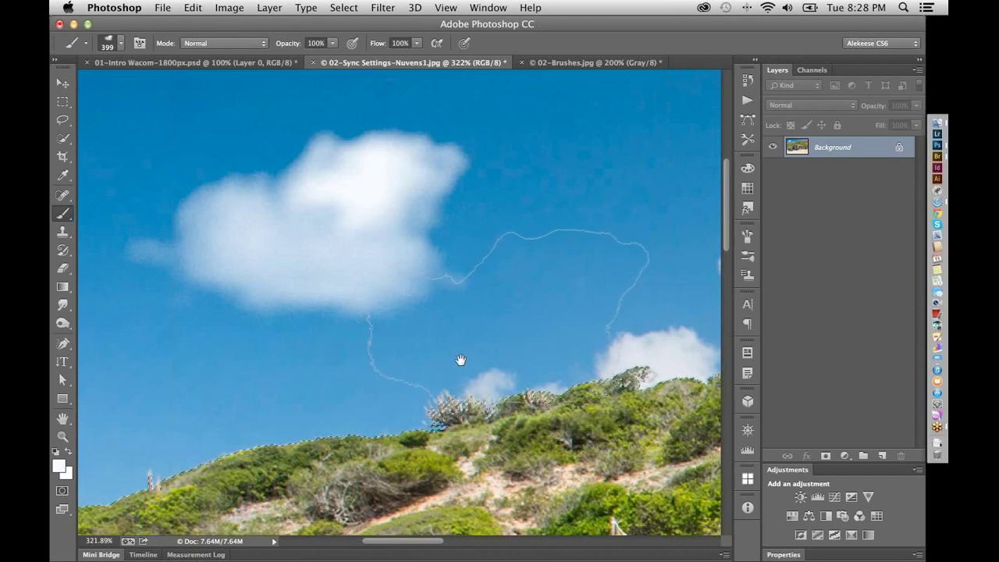
# Shift the near-white foreground color's hue towards red, try a second cloud stamp overlapping the first, and undo the stamp
pyautogui.click(59, 468)
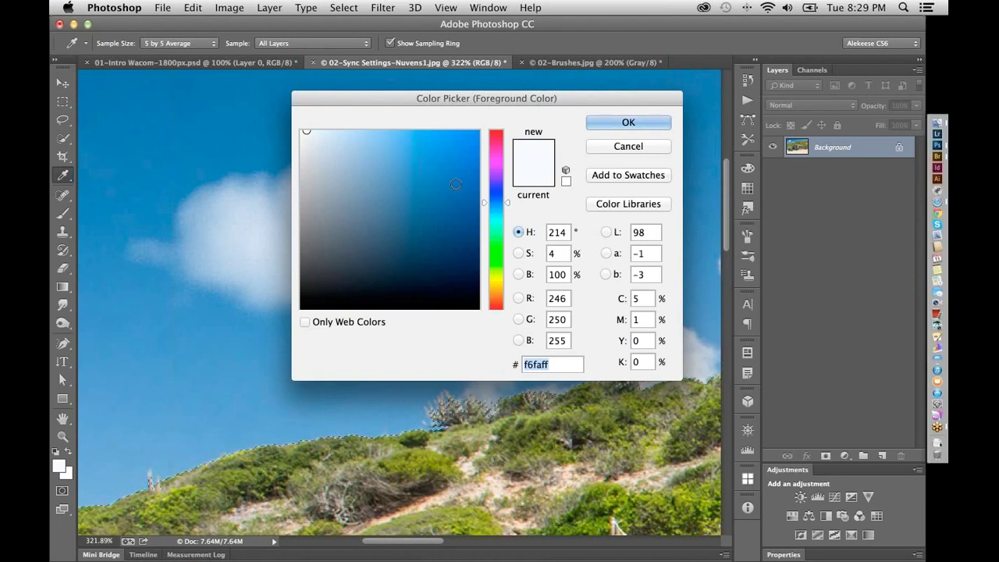
pyautogui.moveTo(498, 160); pyautogui.dragTo(501, 131)
pyautogui.press('Return')
pyautogui.press('b')
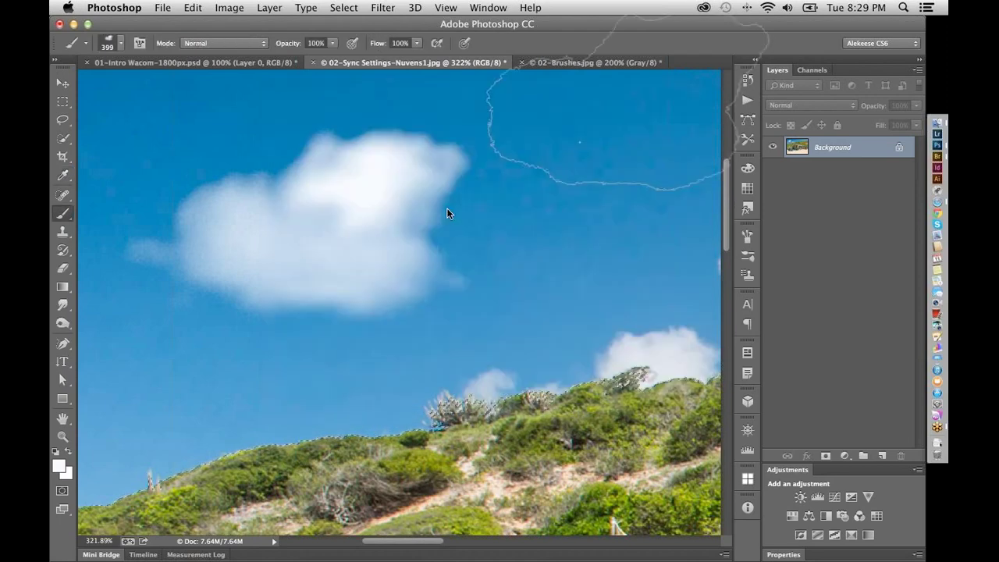
pyautogui.click(484, 223)
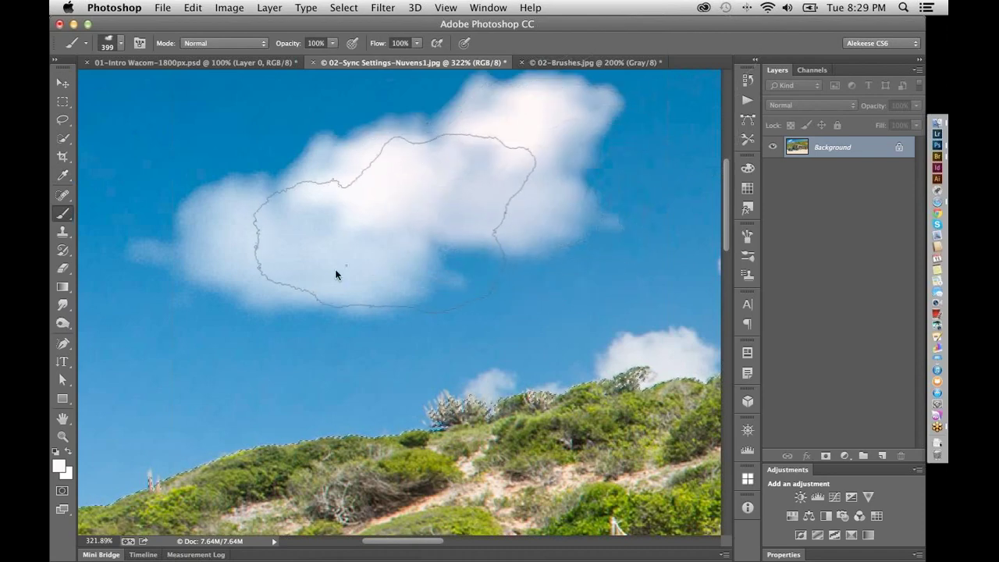
pyautogui.press('super+z')
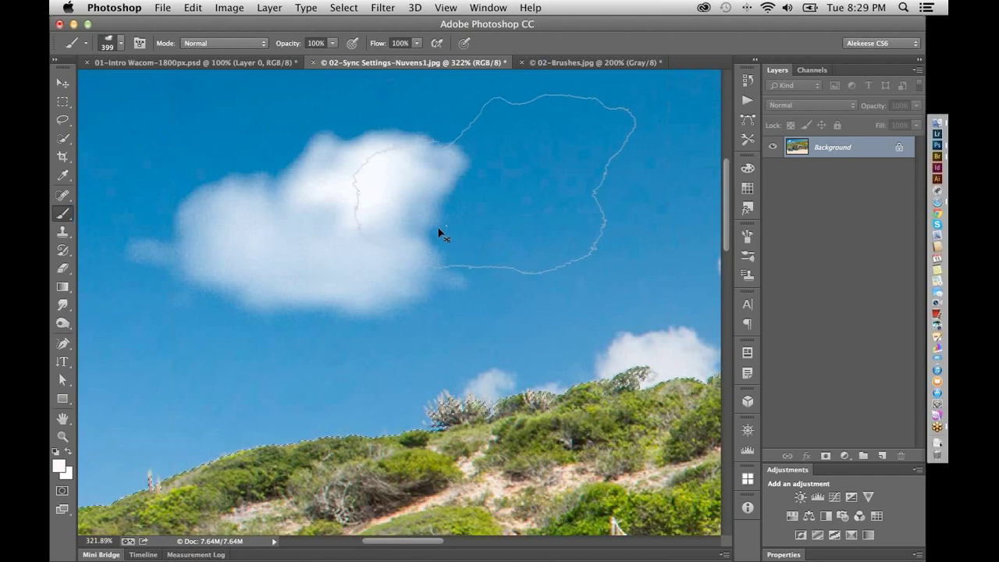
# Hide the outline of the sky selection and view the photo at 100%
pyautogui.press('super+h')
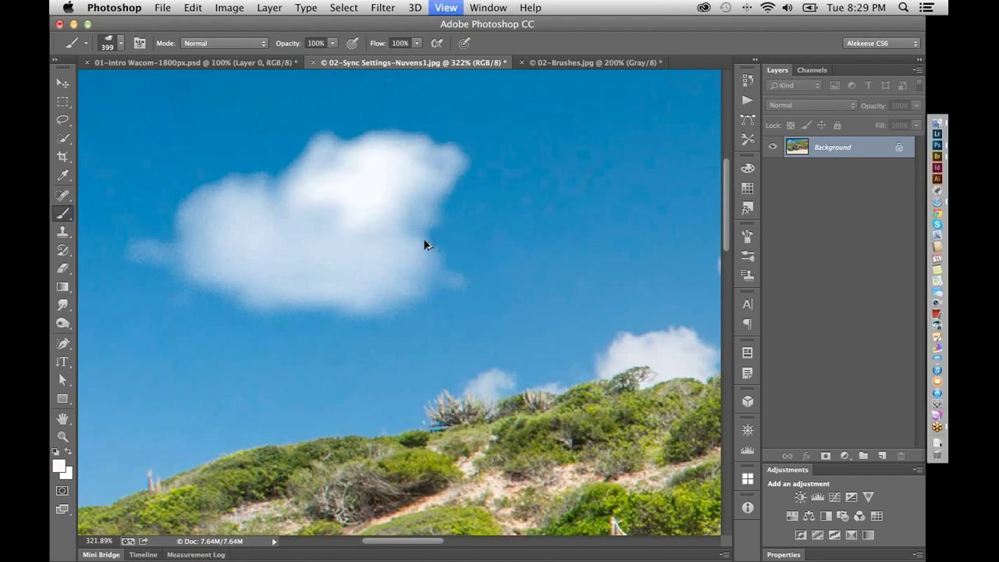
pyautogui.press('super+minus')
pyautogui.press('super+1')
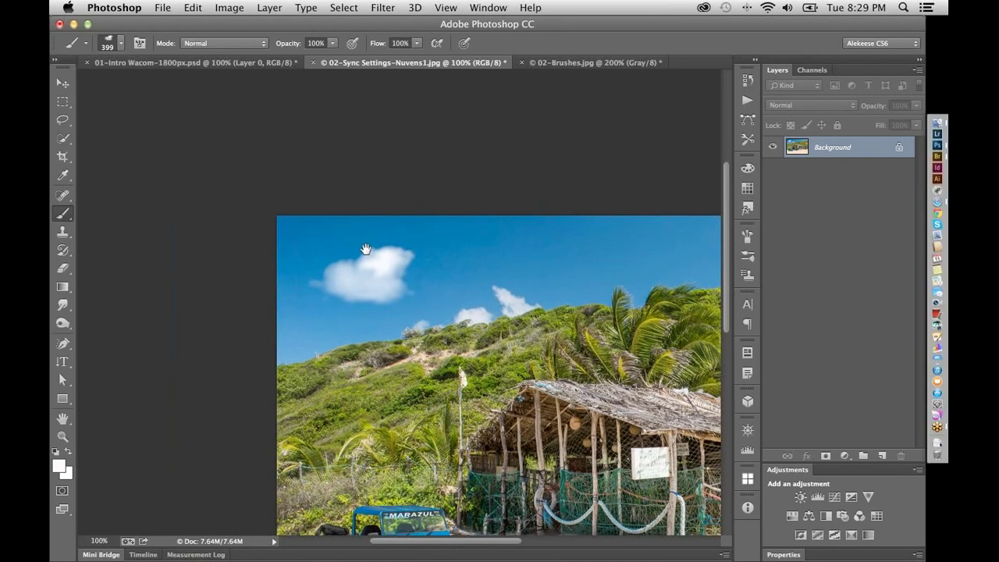
pyautogui.moveTo(366, 249); pyautogui.dragTo(302, 208)
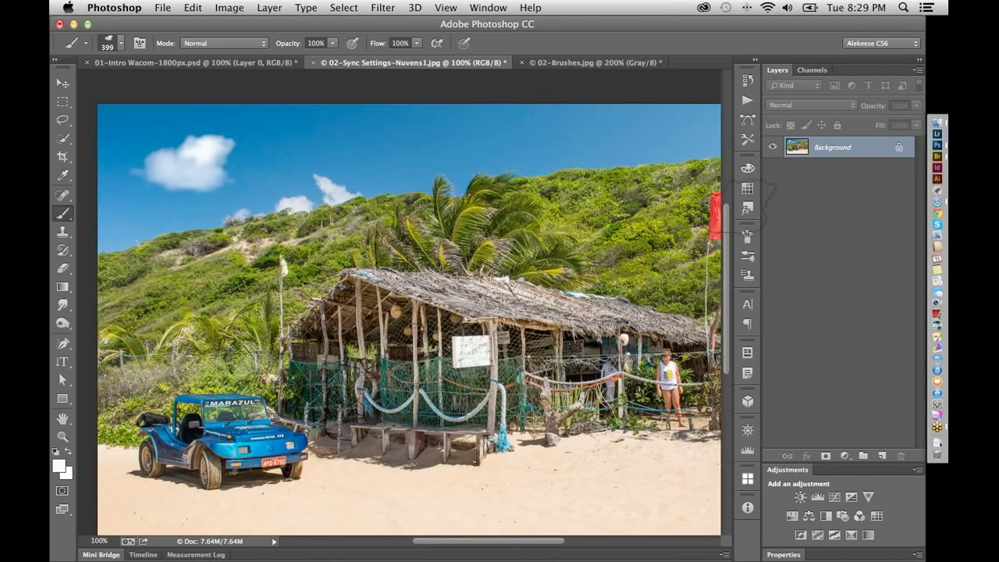
# Enable Shape Dynamics for the cloud brush, with Size Jitter controlled by Pen Pressure
pyautogui.click(748, 257)
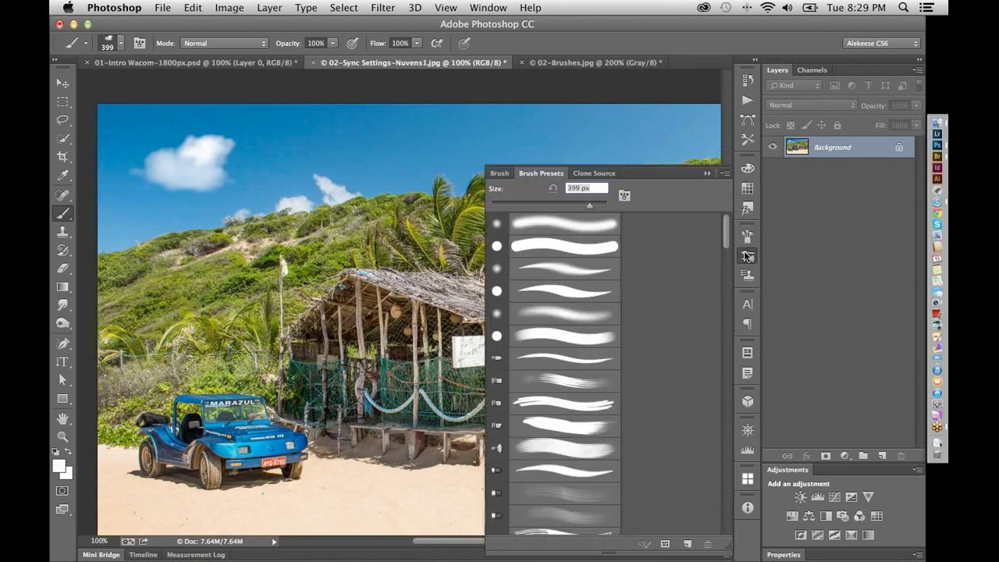
pyautogui.click(624, 197)
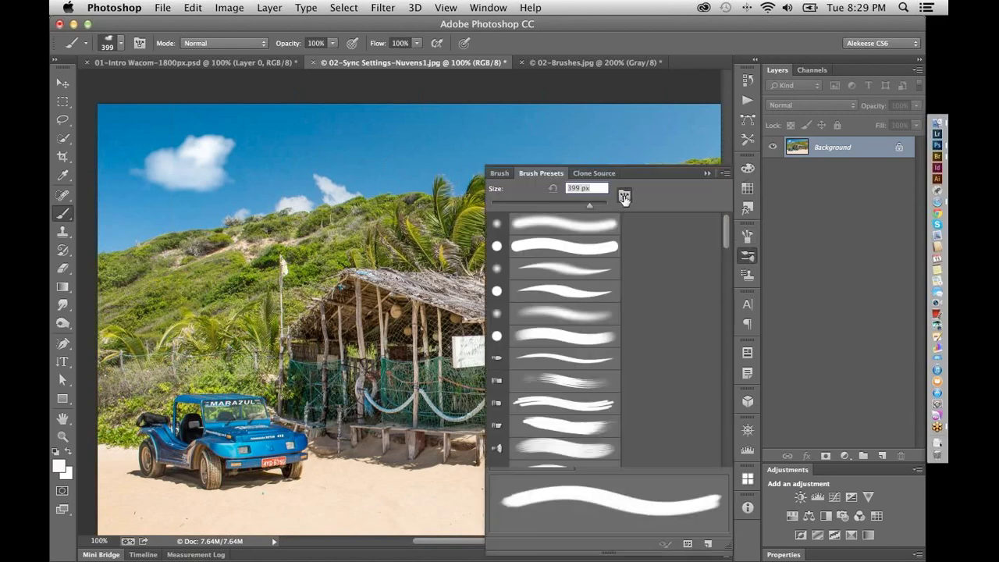
pyautogui.click(624, 197)
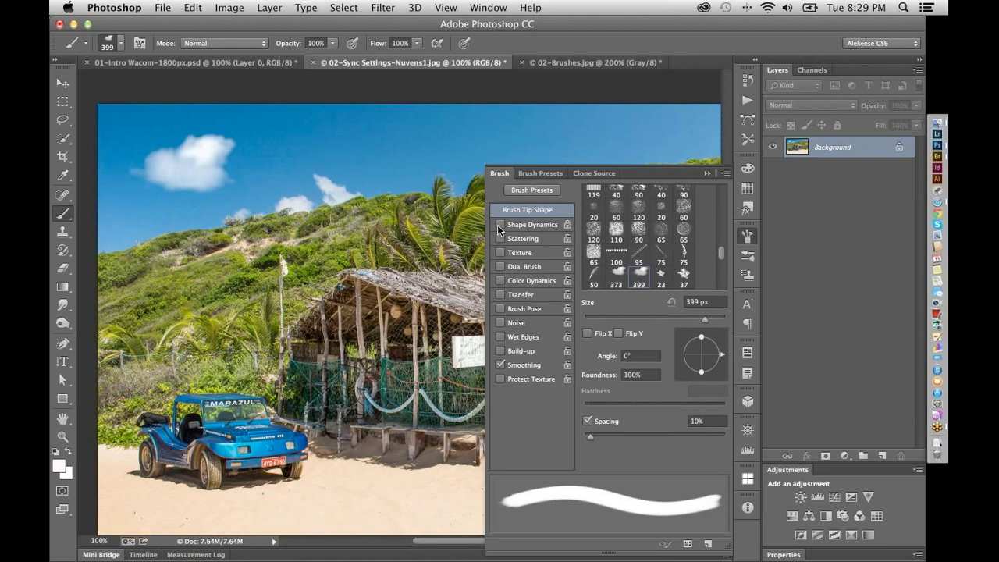
pyautogui.click(497, 225)
pyautogui.click(511, 223)
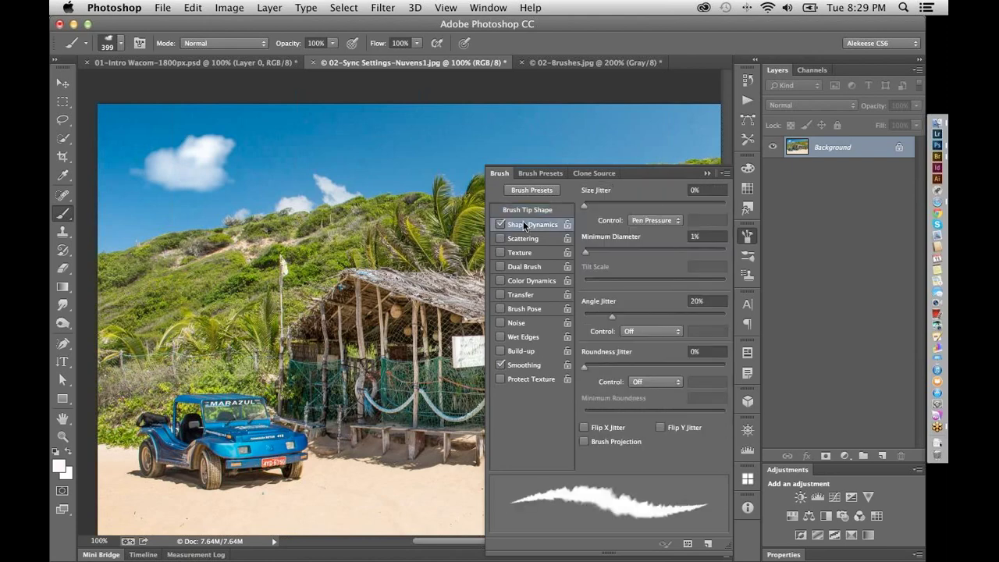
pyautogui.click(672, 220)
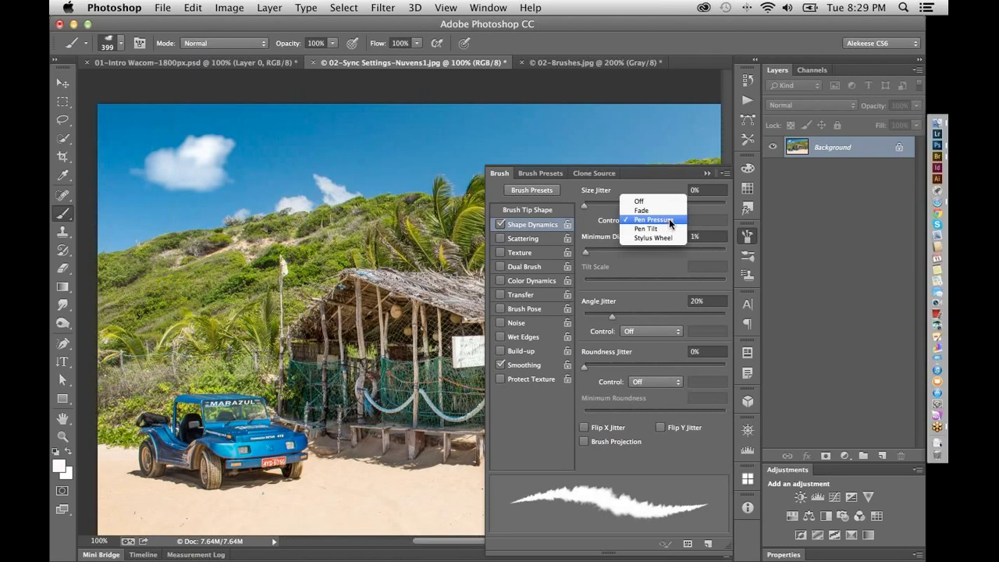
pyautogui.click(669, 219)
# Set the cloud brush's Spacing to 110%, check Shape Dynamics, and close the brush settings
pyautogui.click(551, 209)
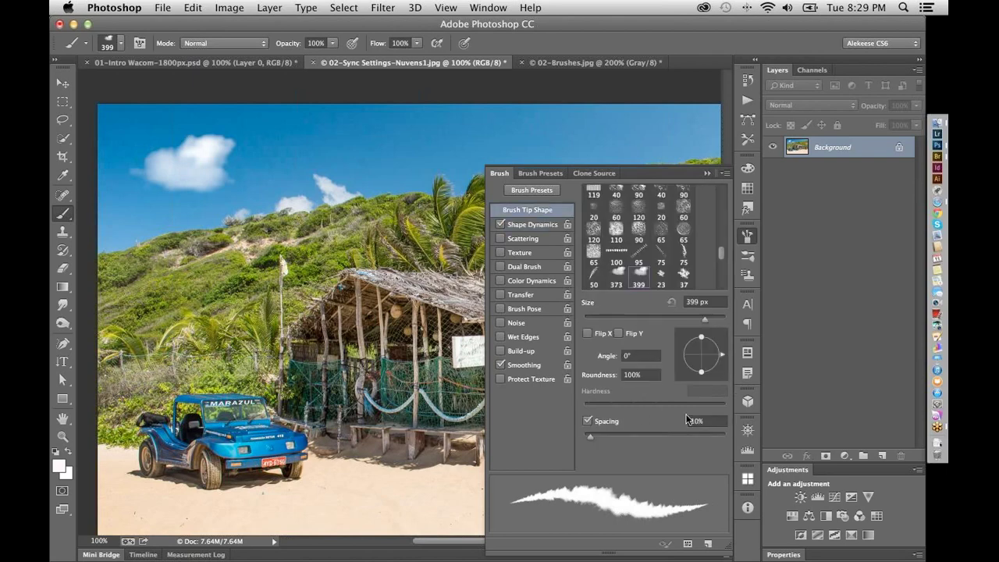
pyautogui.moveTo(591, 435); pyautogui.dragTo(669, 432)
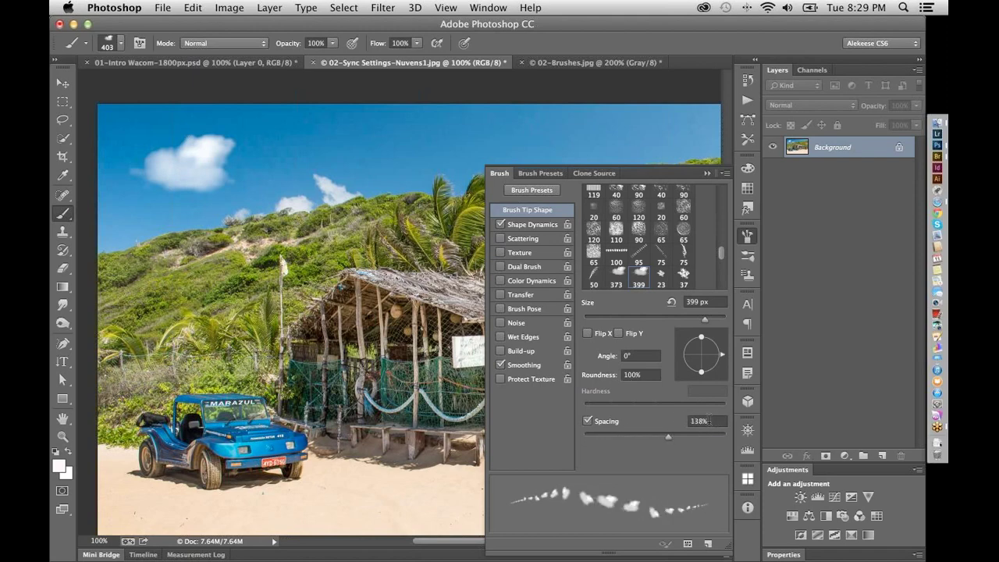
pyautogui.write('110')
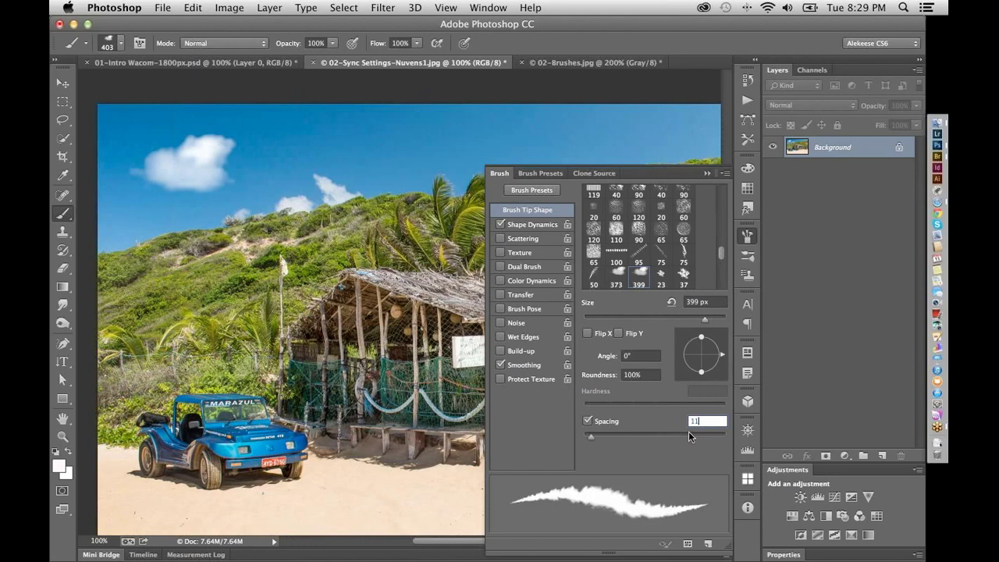
pyautogui.click(545, 231)
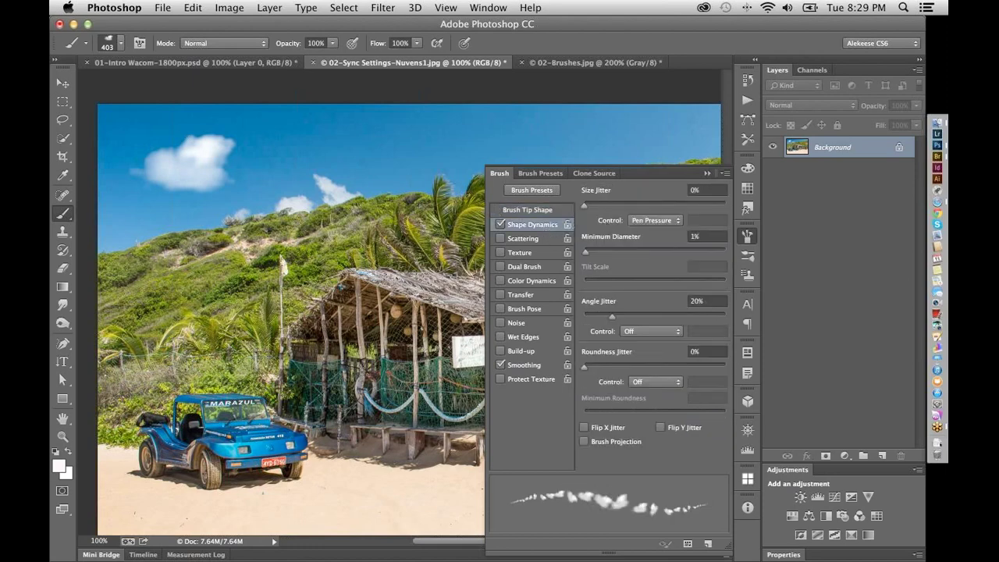
pyautogui.press('F5')
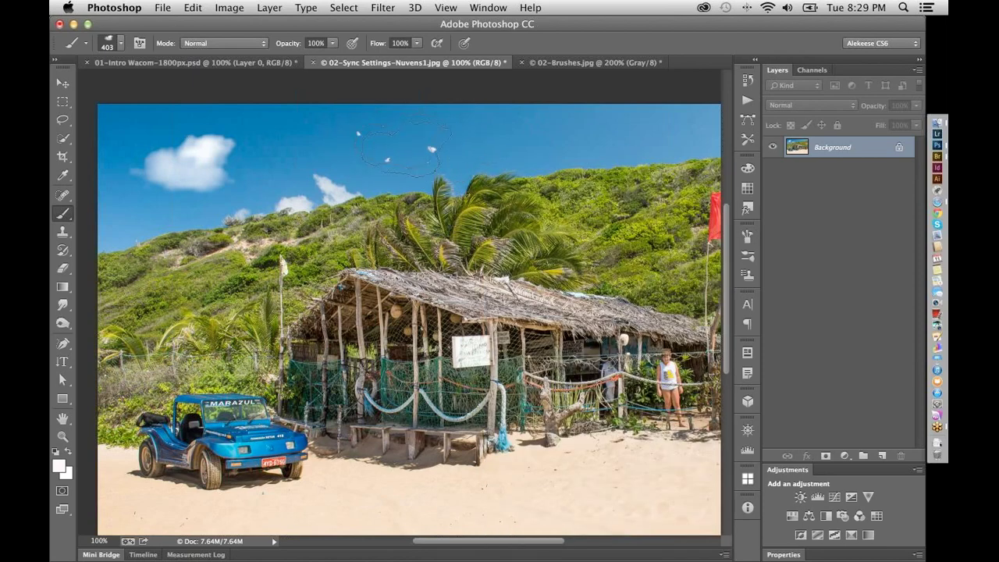
# Stamp a scattered row of small clouds of varying sizes and angles across the sky on both sides of the large cloud
pyautogui.click(388, 138)
pyautogui.click(320, 144)
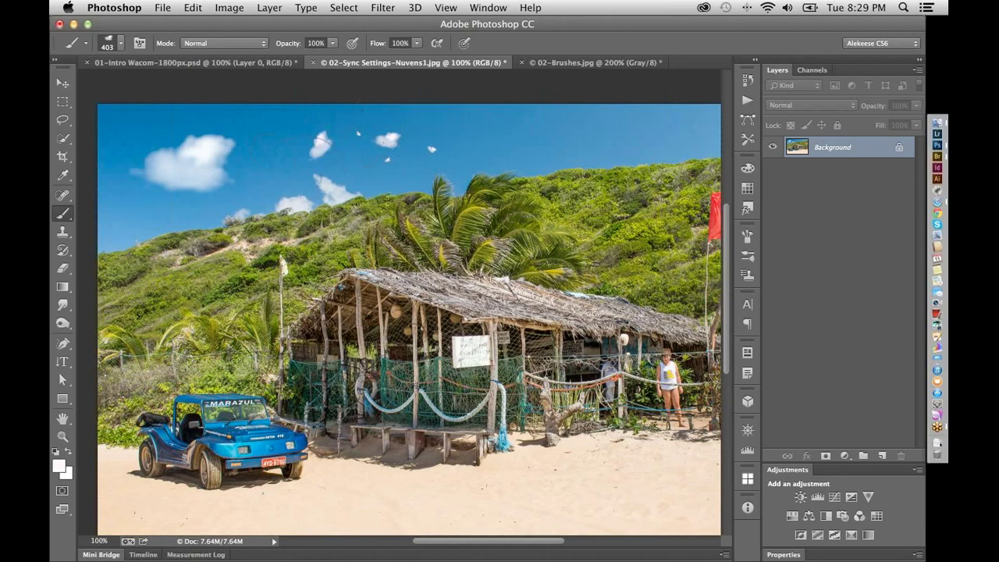
pyautogui.click(283, 152)
pyautogui.click(471, 144)
pyautogui.click(522, 139)
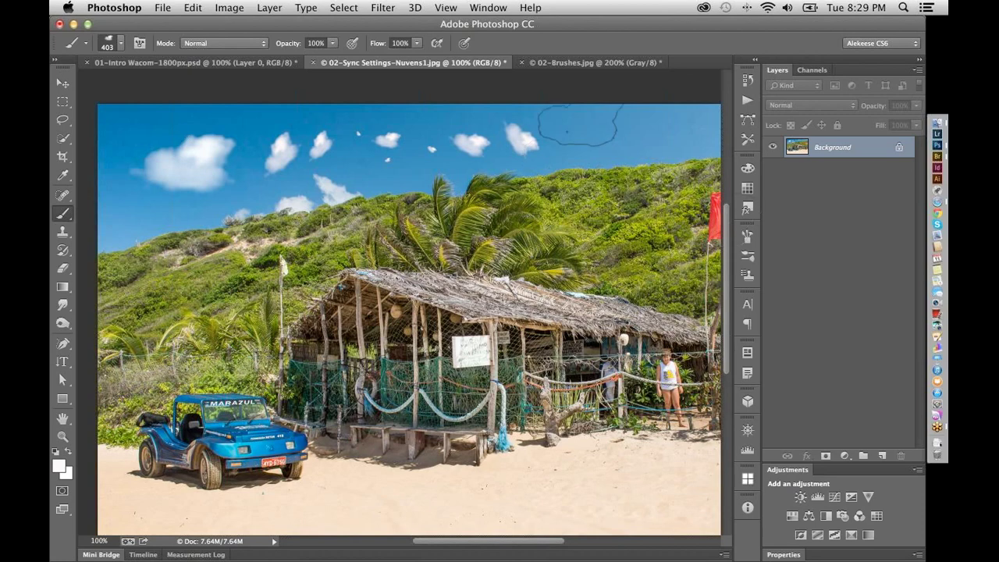
pyautogui.click(575, 128)
pyautogui.click(632, 134)
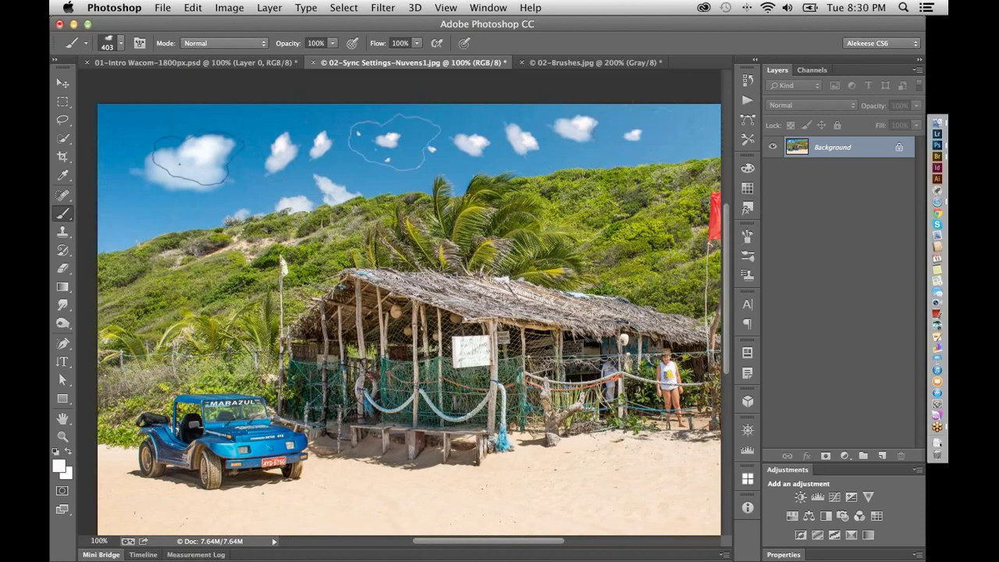
pyautogui.click(131, 117)
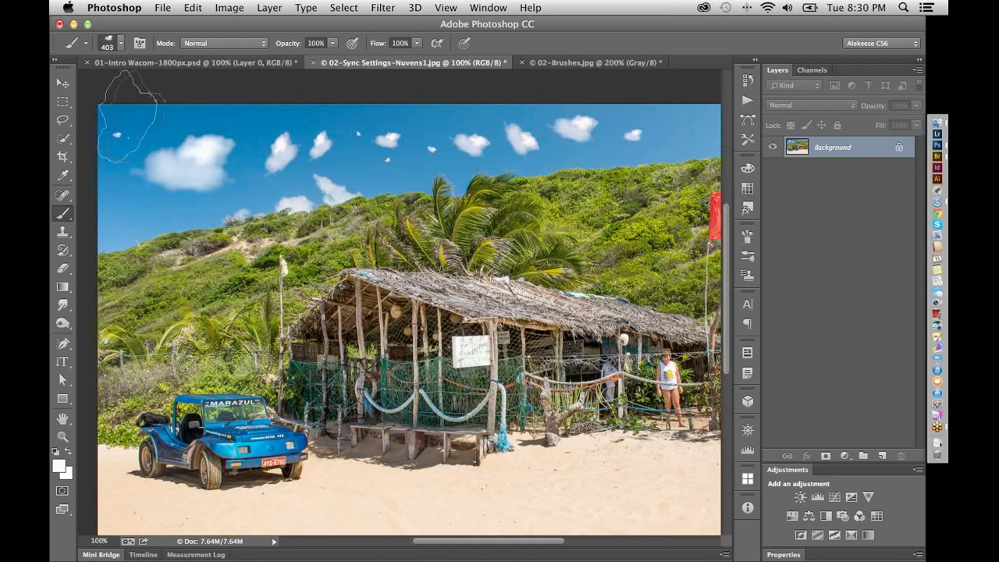
# Stamp two small clouds above the large cloud in the upper-left part of the photo's sky
pyautogui.click(144, 126)
pyautogui.click(246, 133)
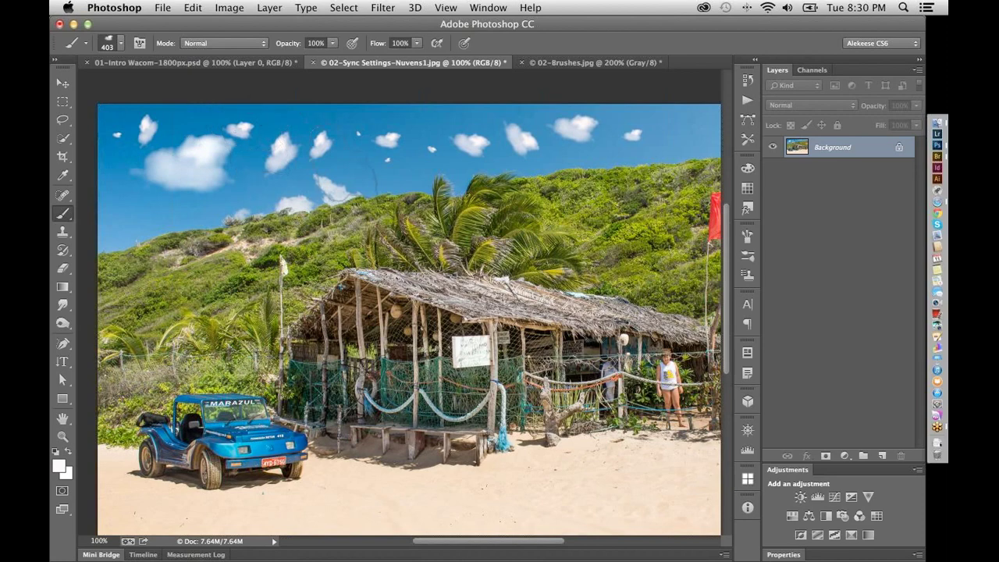
# Set the cloud brush's Angle Jitter to 0% in Shape Dynamics
pyautogui.click(750, 258)
pyautogui.click(747, 235)
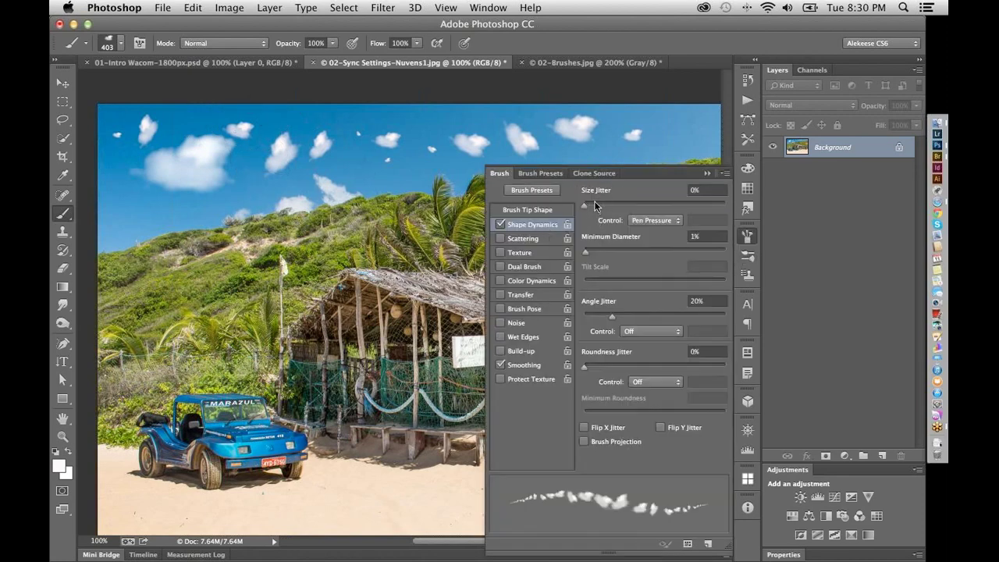
pyautogui.moveTo(608, 316); pyautogui.dragTo(581, 313)
pyautogui.click(669, 331)
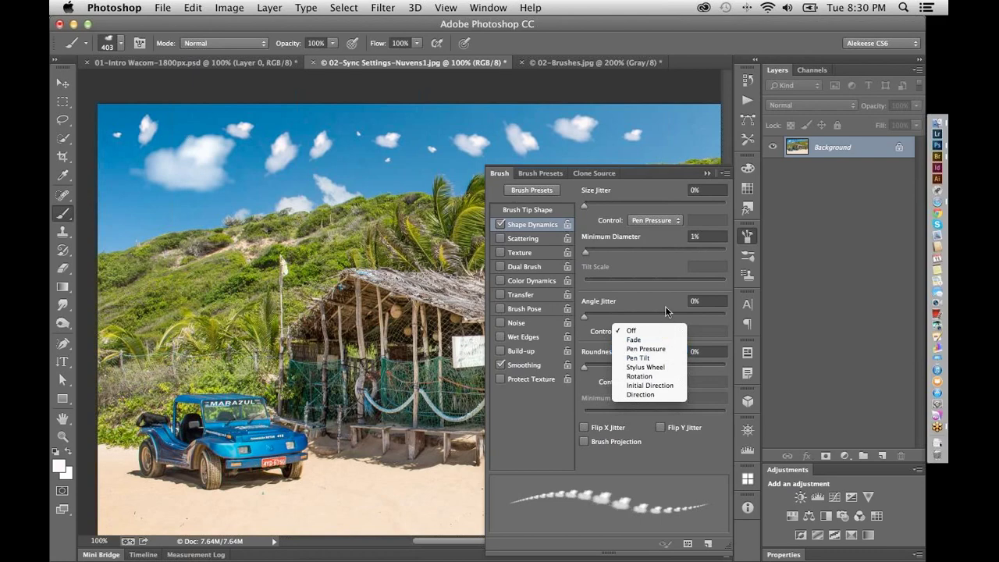
pyautogui.click(661, 228)
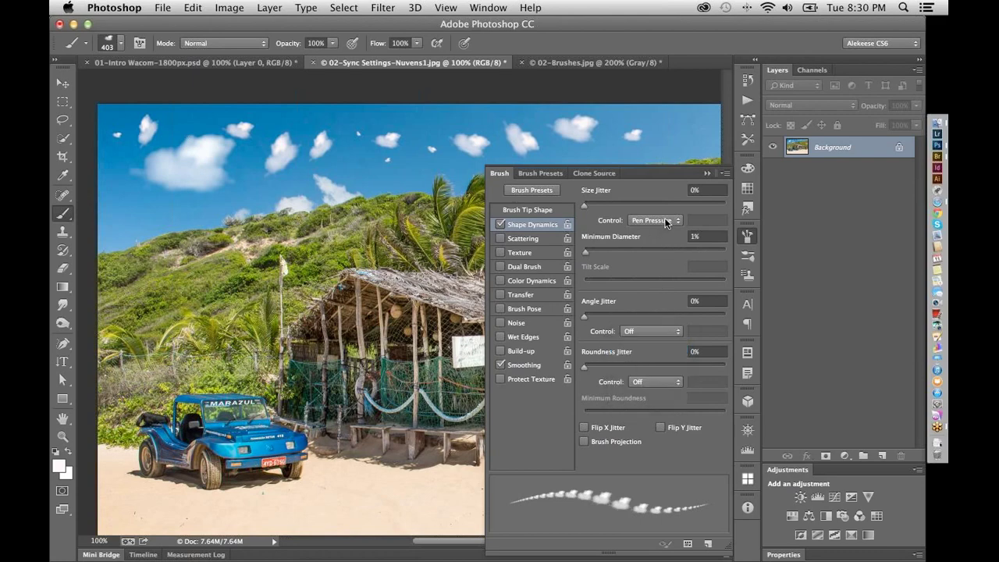
# Enable Transfer for the cloud brush with Opacity Jitter controlled by Pen Pressure, and stamp a large cloud at the sky's upper middle
pyautogui.click(500, 294)
pyautogui.click(522, 294)
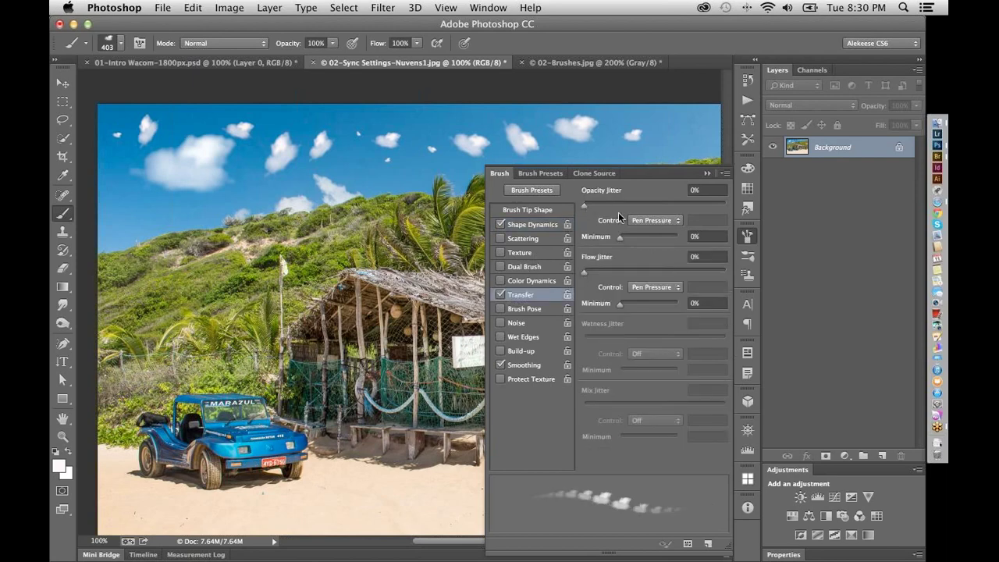
pyautogui.click(667, 221)
pyautogui.click(666, 219)
pyautogui.press('F5')
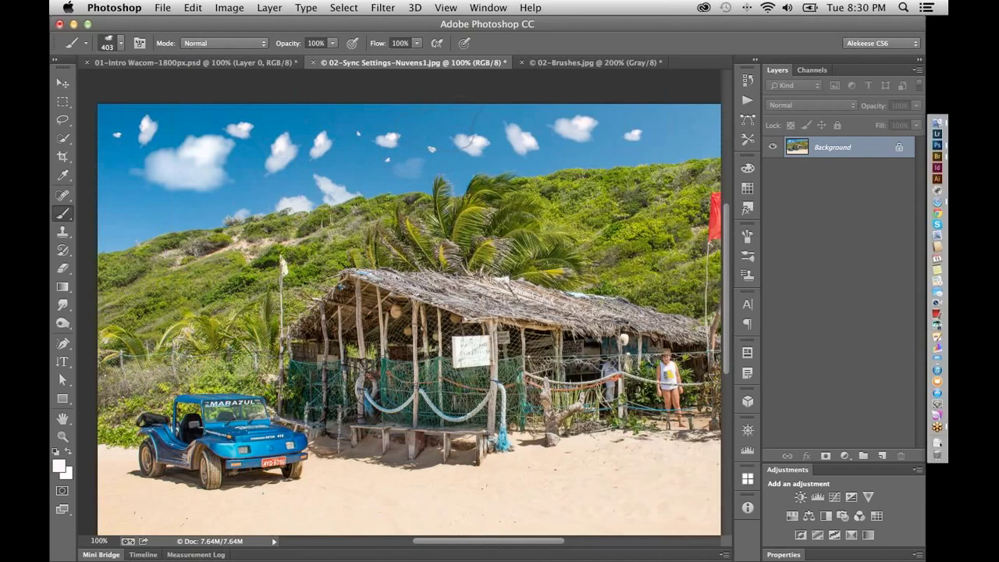
pyautogui.click(451, 127)
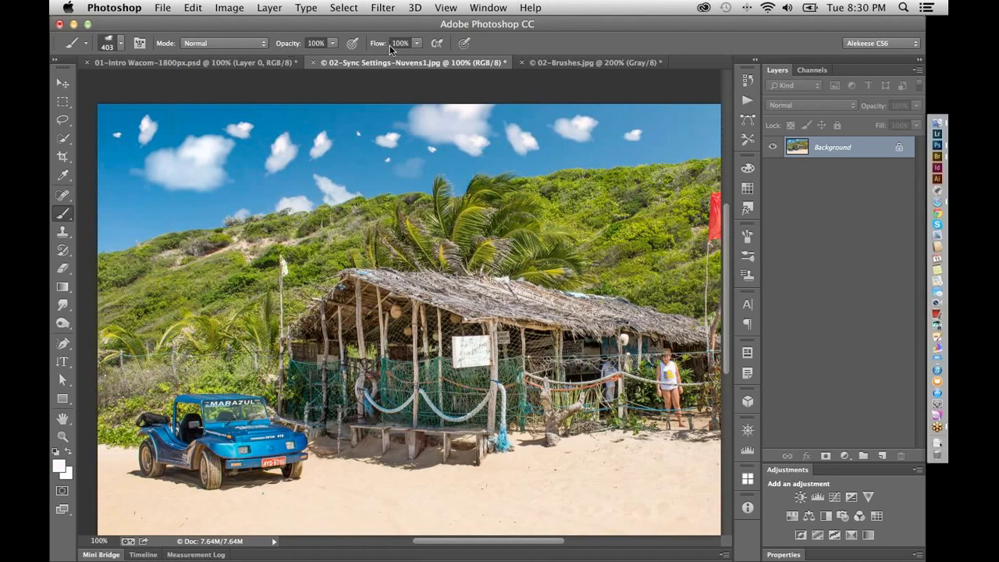
# Examine the Control options for Opacity Jitter and Flow Jitter in Transfer and for Angle Jitter in Shape Dynamics
pyautogui.click(746, 239)
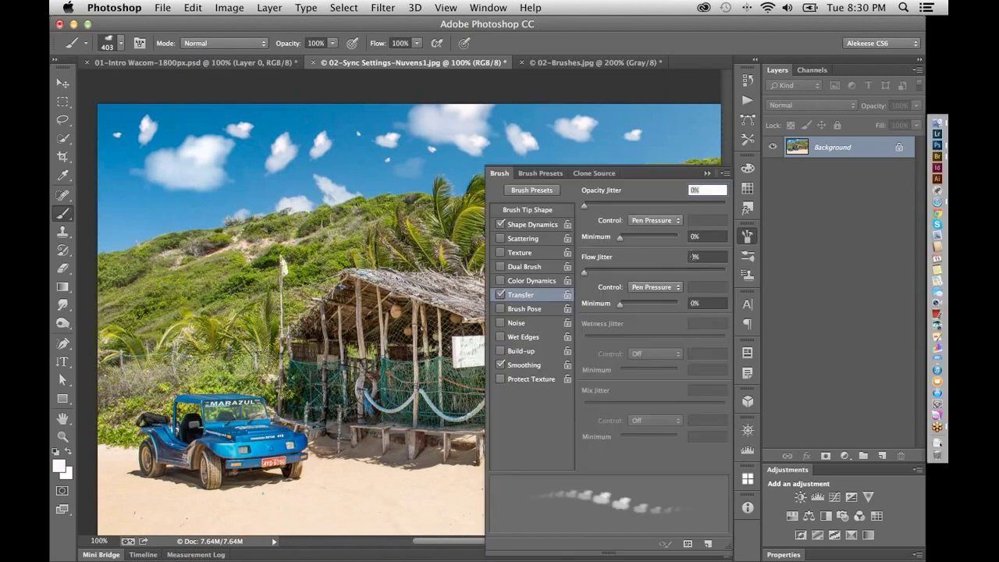
pyautogui.click(670, 220)
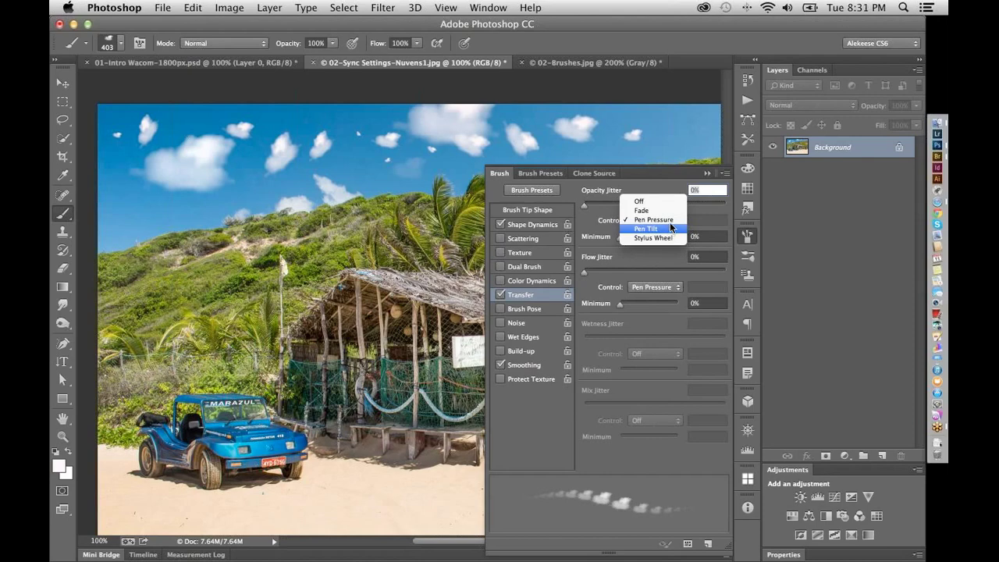
pyautogui.click(676, 221)
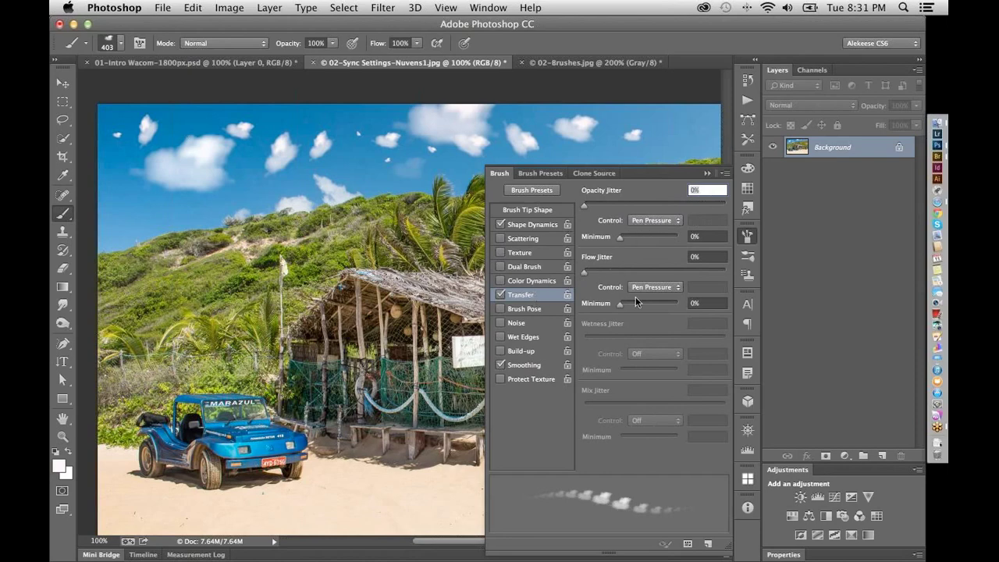
pyautogui.click(660, 284)
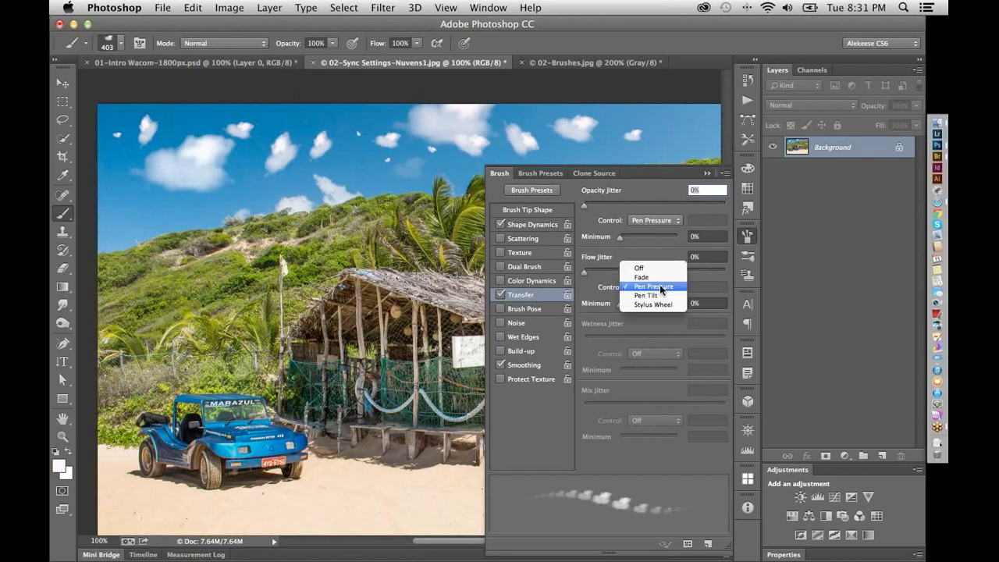
pyautogui.click(664, 287)
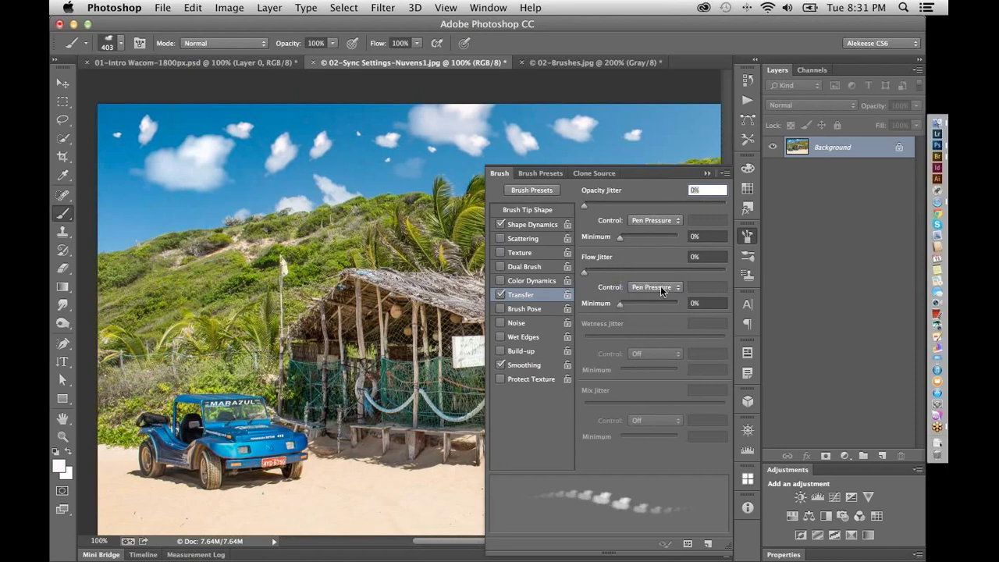
pyautogui.click(545, 228)
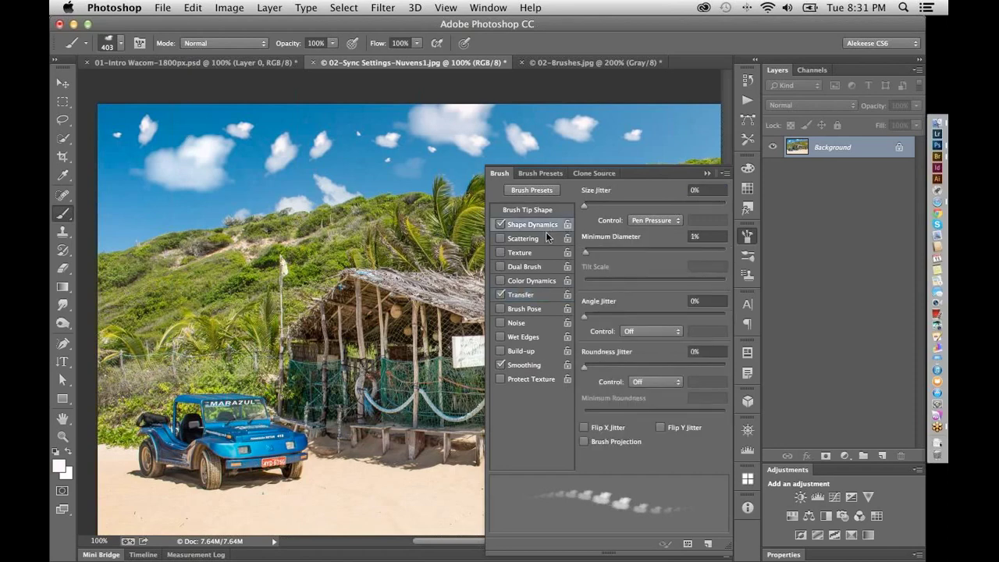
pyautogui.click(659, 331)
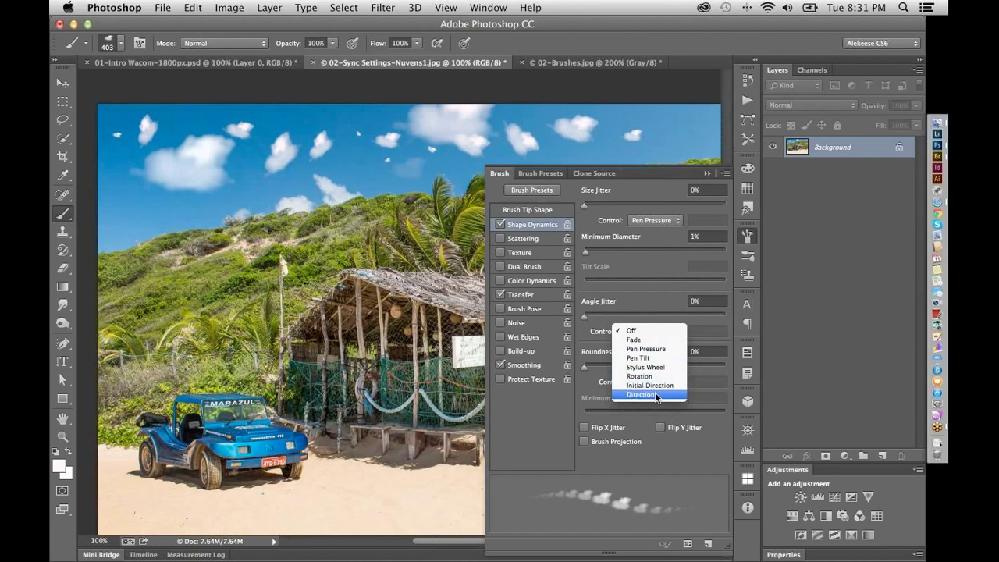
pyautogui.click(709, 384)
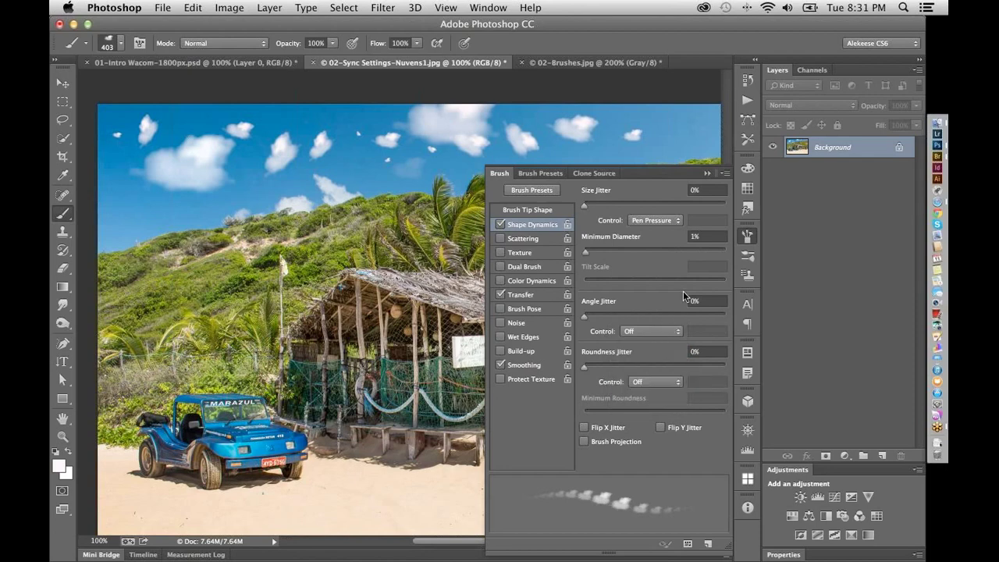
# Close the brush settings and paint a cloud over the two small ones beside the large cloud in the sky's left part
pyautogui.click(750, 238)
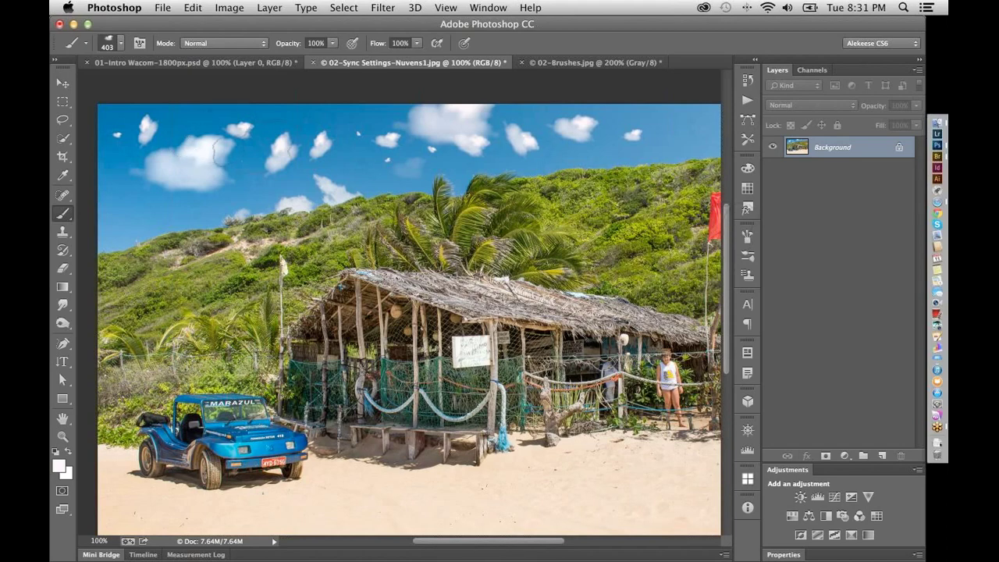
pyautogui.moveTo(226, 152)
pyautogui.mouseDown()
pyautogui.moveTo(320, 141)
pyautogui.moveTo(305, 144)
pyautogui.mouseUp()
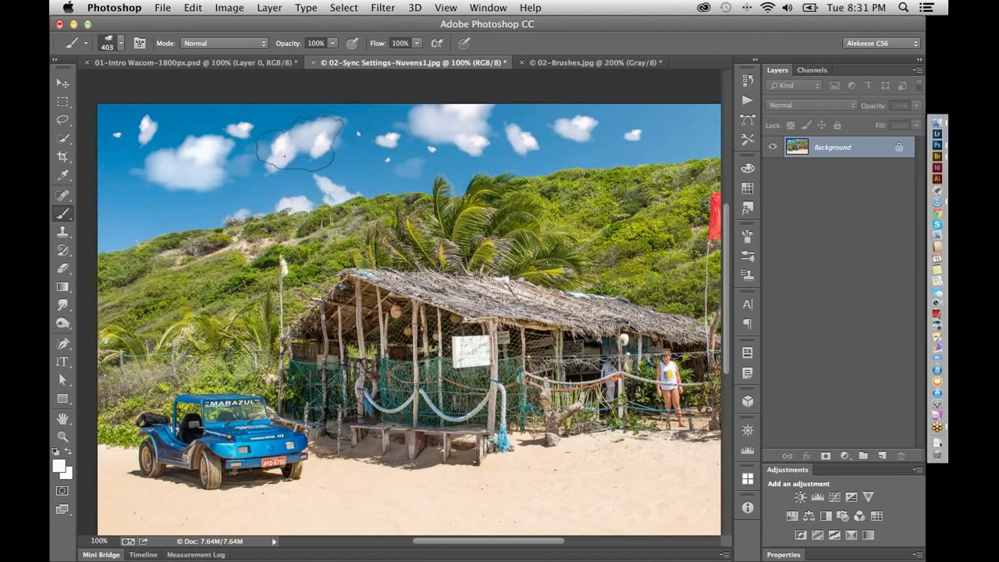
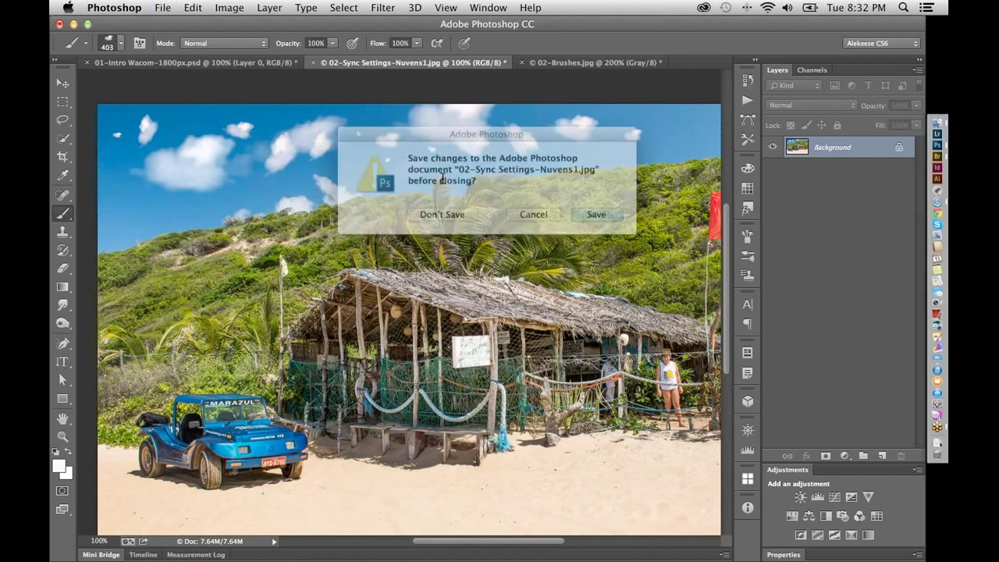
# Close 02-Sync Settings-Nuvens1.jpg and 02-Brushes.jpg without saving the changes
pyautogui.click(453, 218)
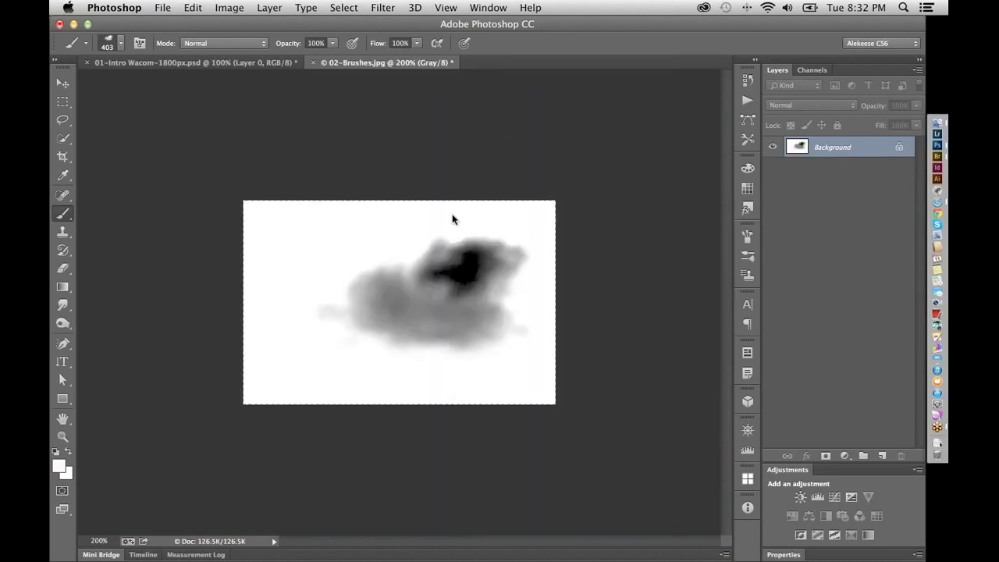
pyautogui.click(453, 214)
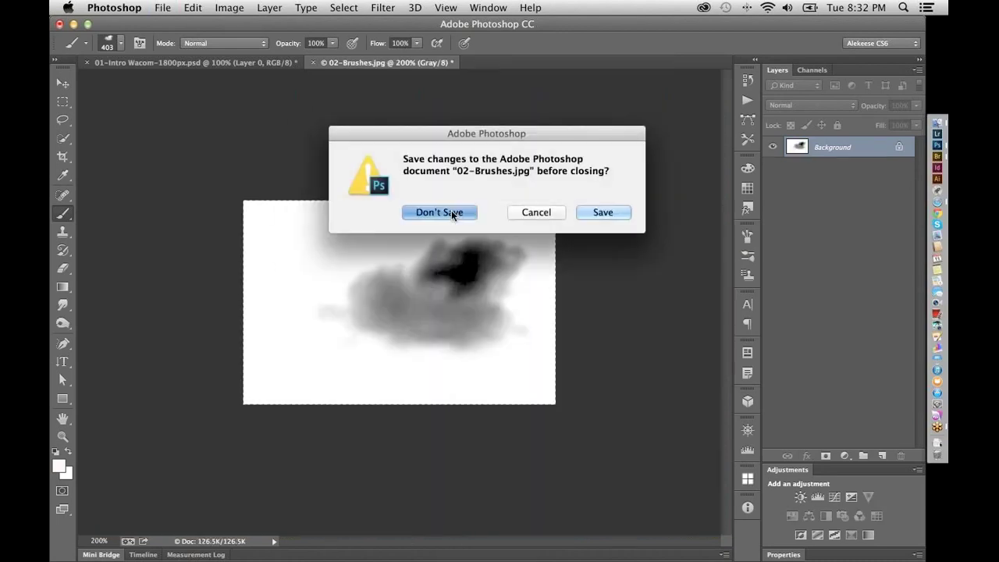
# Switch to Adobe Bridge and open 02-ACR UpRight.dng in Camera Raw
pyautogui.press('super+Tab')
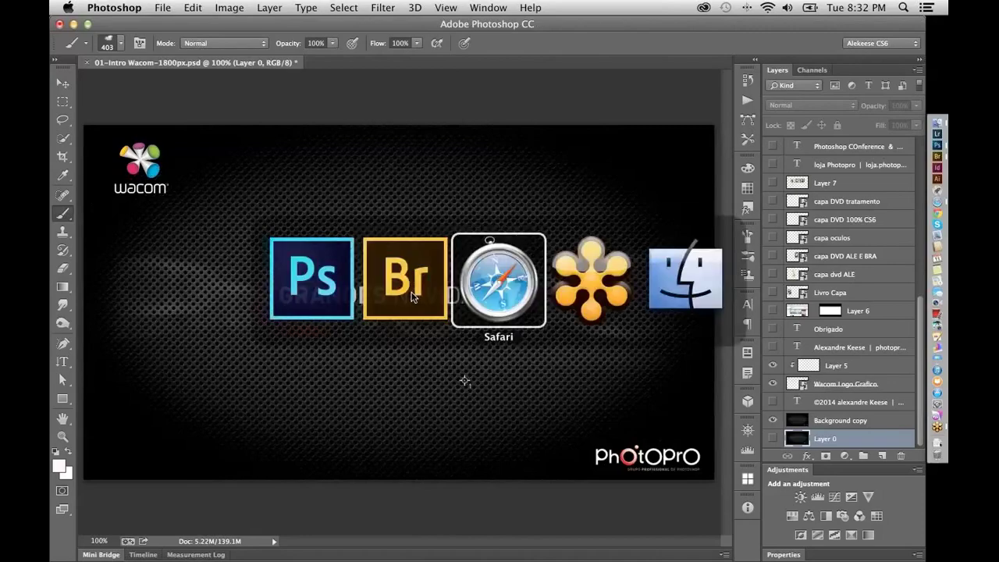
pyautogui.click(414, 299)
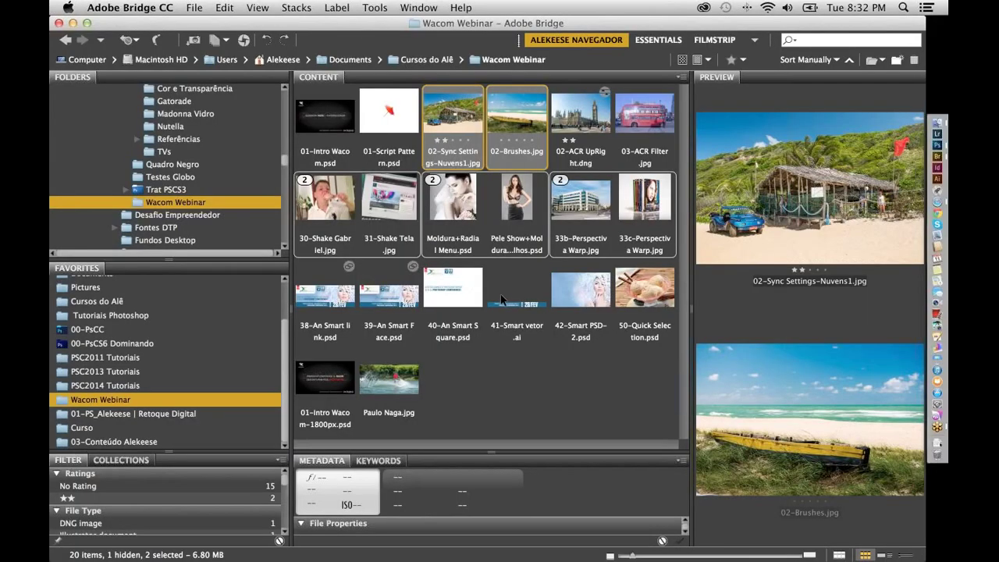
pyautogui.click(584, 123)
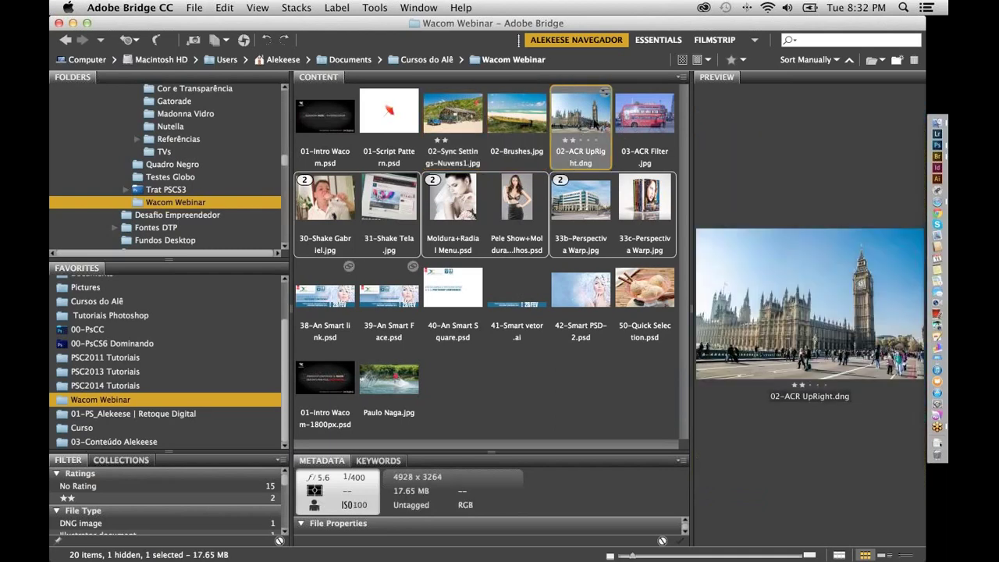
pyautogui.doubleClick(585, 117)
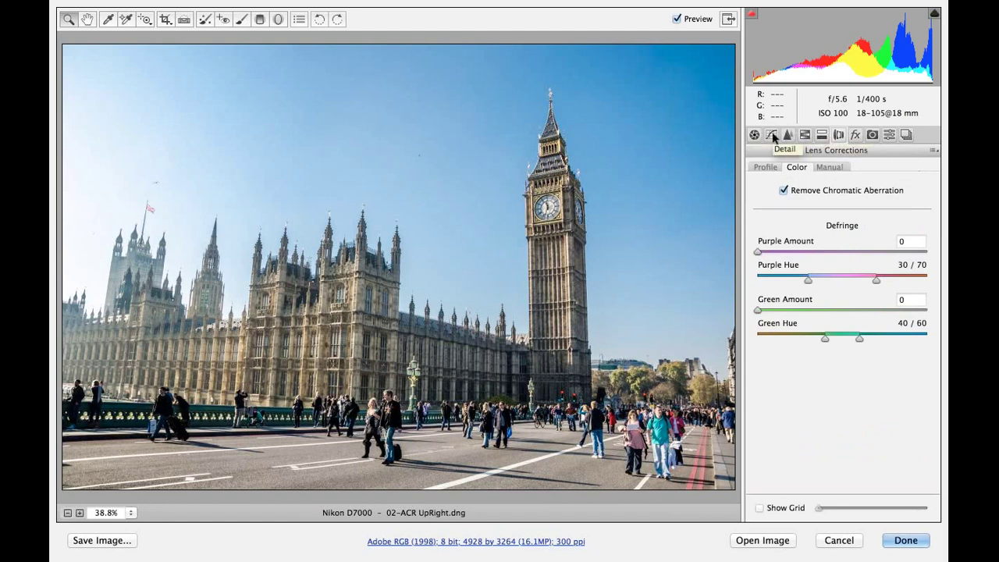
# Toggle Camera Raw's full-screen view off and on, and show the manual Lens Corrections settings
pyautogui.click(727, 21)
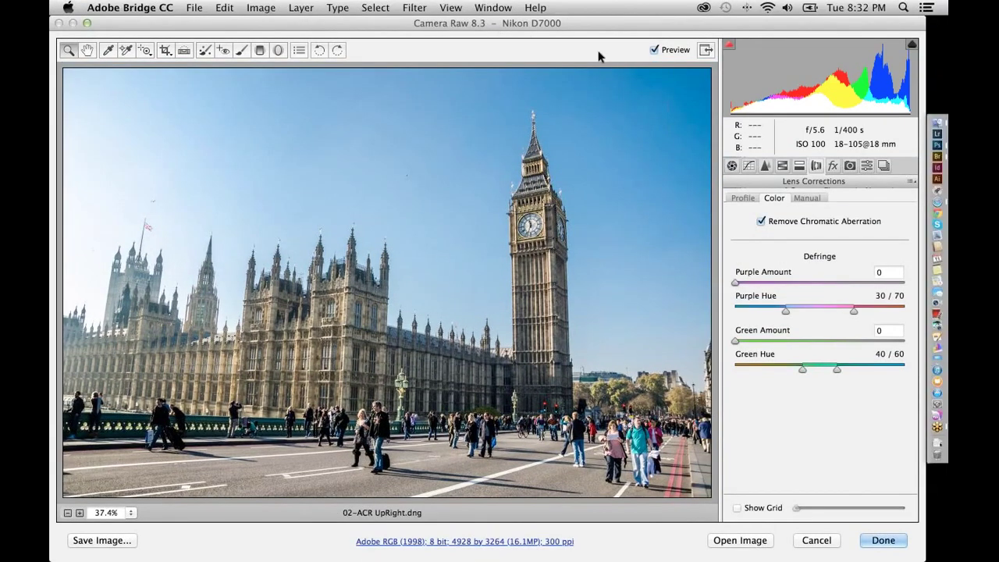
pyautogui.click(705, 50)
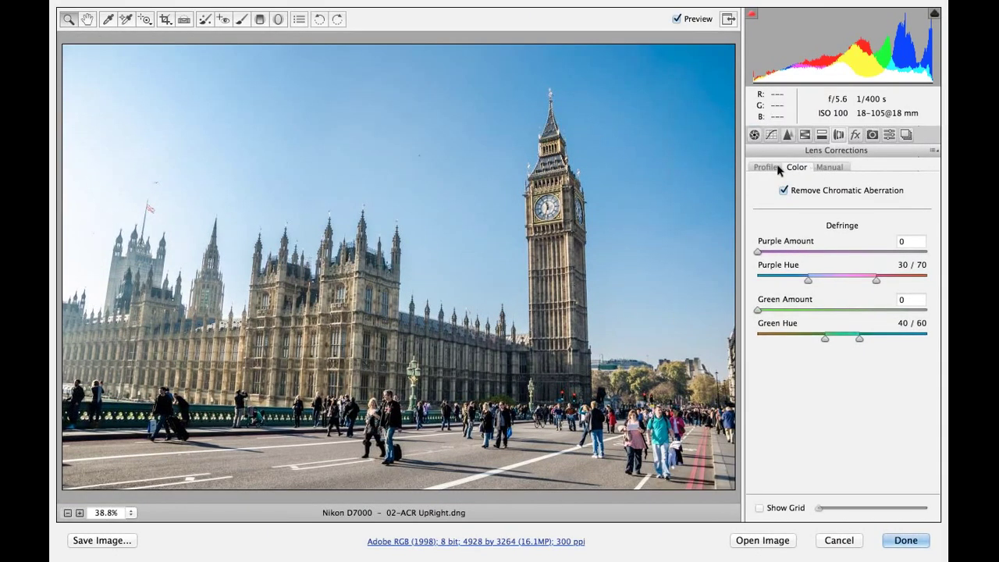
pyautogui.click(830, 169)
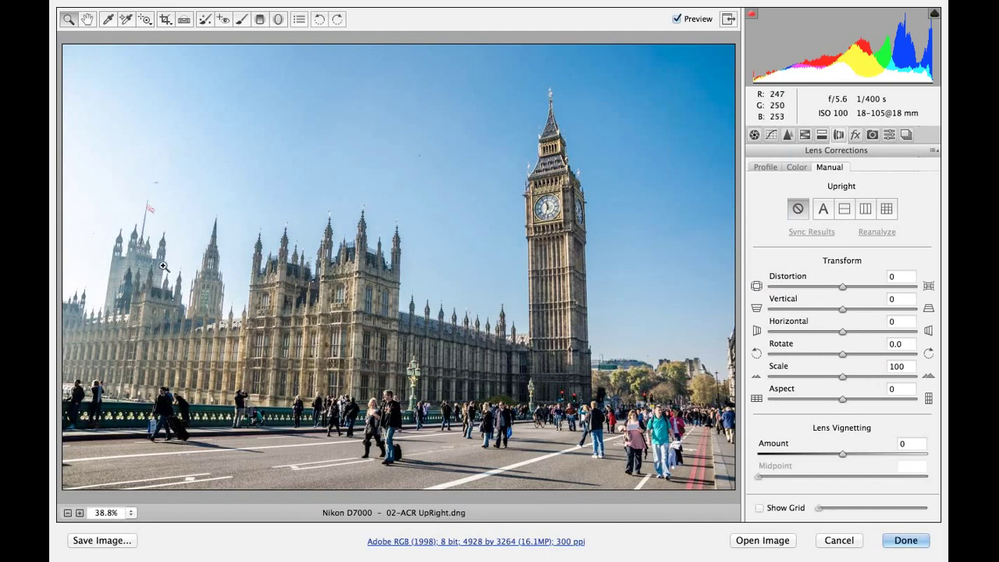
# Try the Upright corrections Auto, Level, Vertical and Full in turn on the Big Ben photo
pyautogui.click(821, 209)
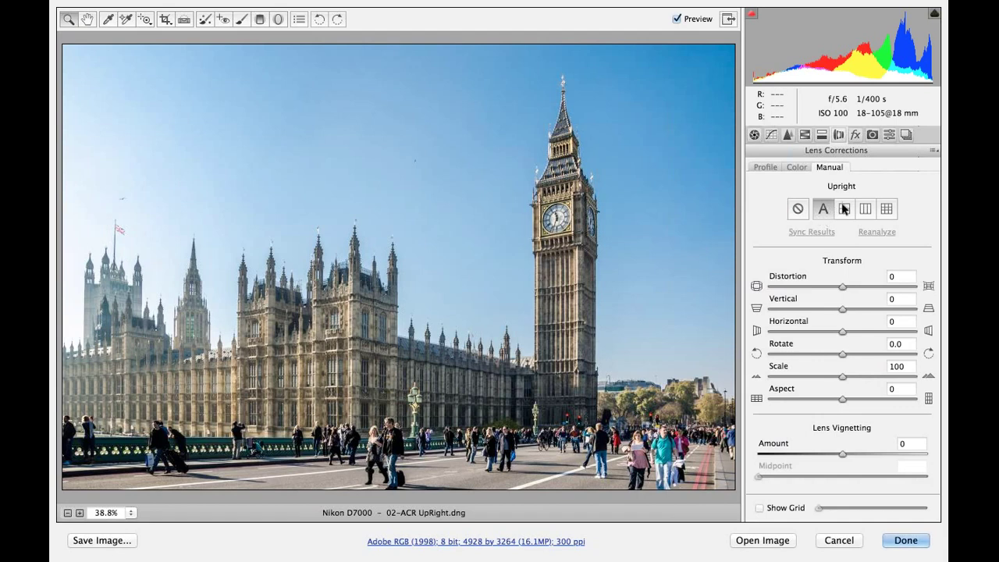
pyautogui.click(845, 211)
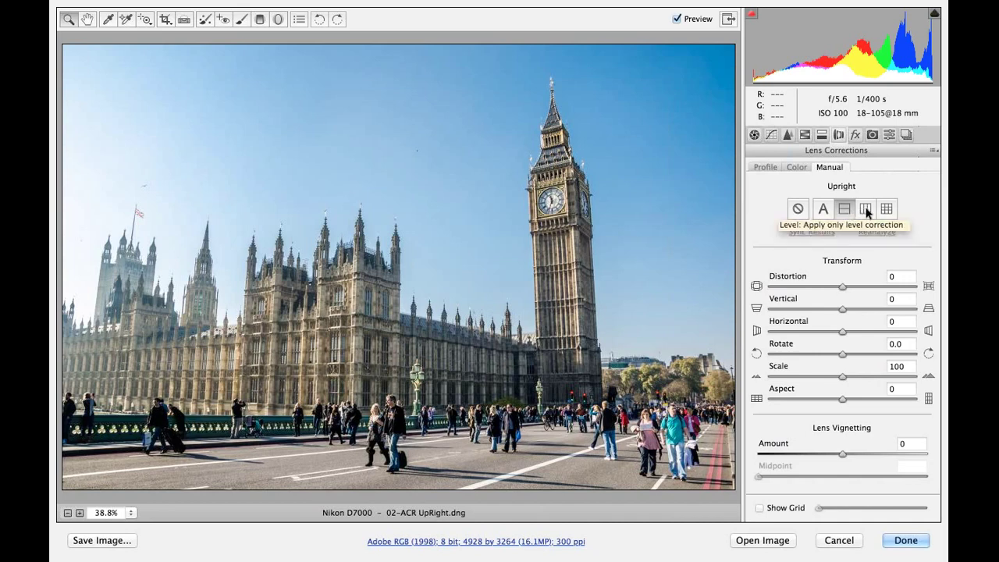
pyautogui.click(864, 211)
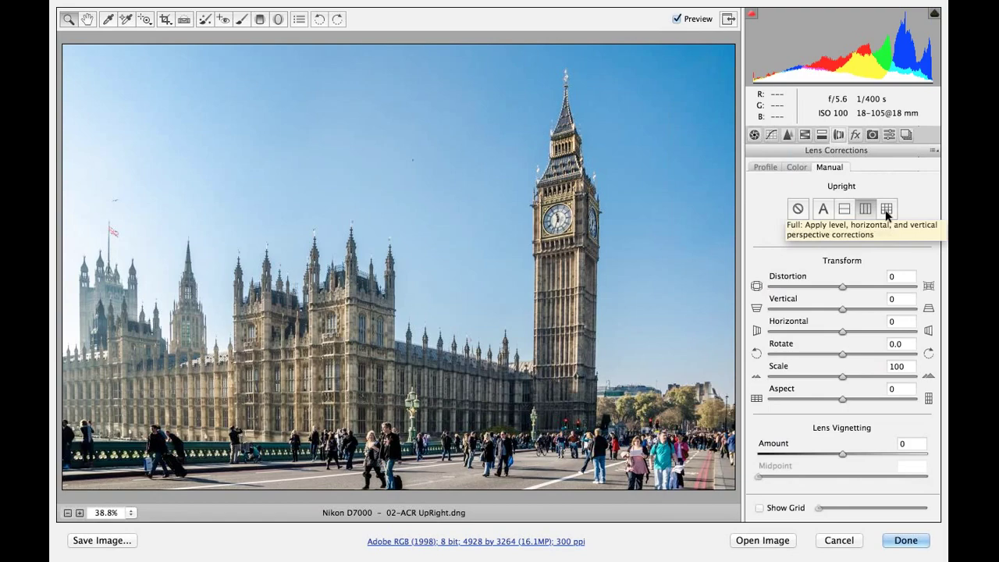
pyautogui.click(886, 211)
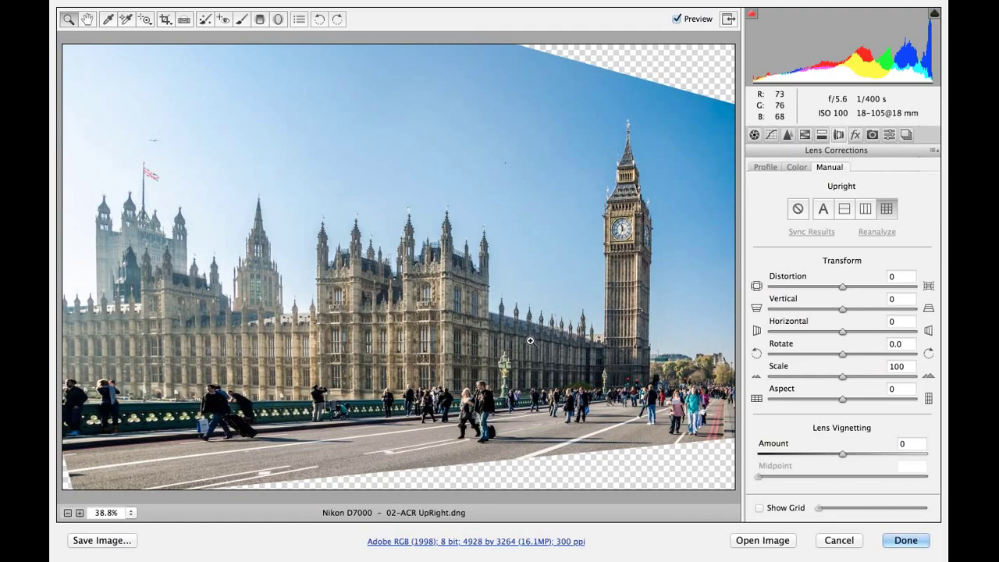
# Compare the Auto, Level and Vertical Upright corrections again and apply Full to the photo
pyautogui.click(820, 210)
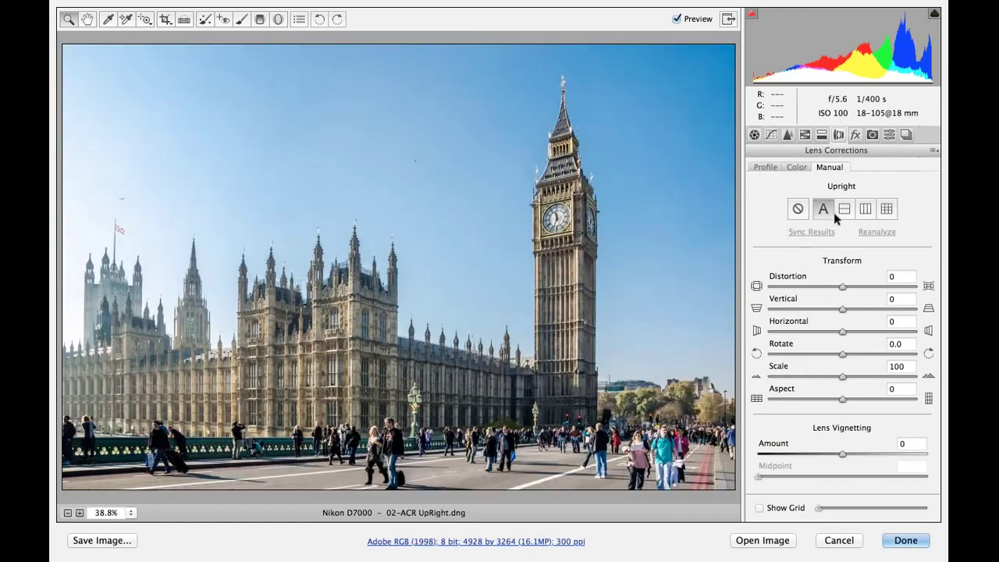
pyautogui.click(844, 211)
pyautogui.click(863, 209)
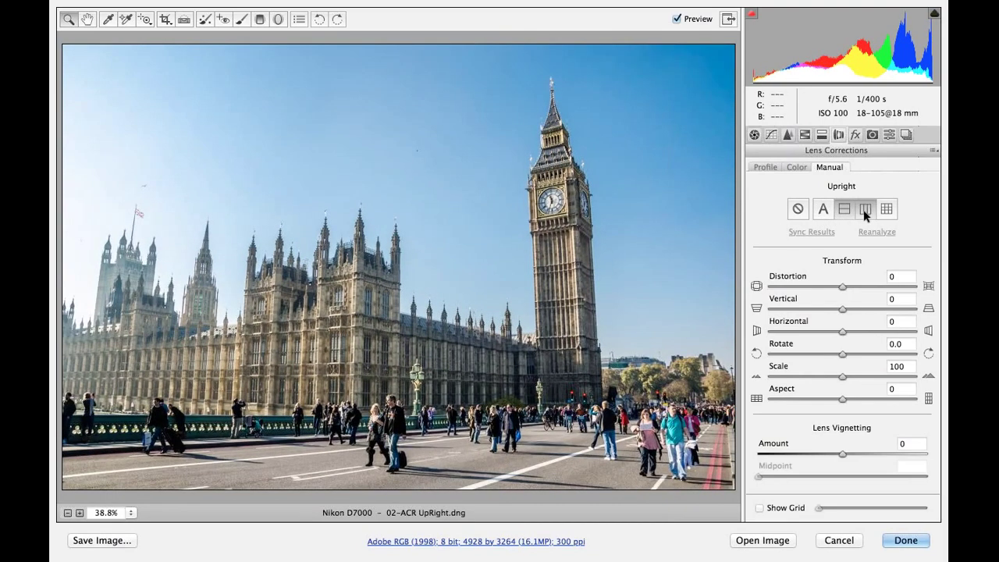
pyautogui.click(885, 211)
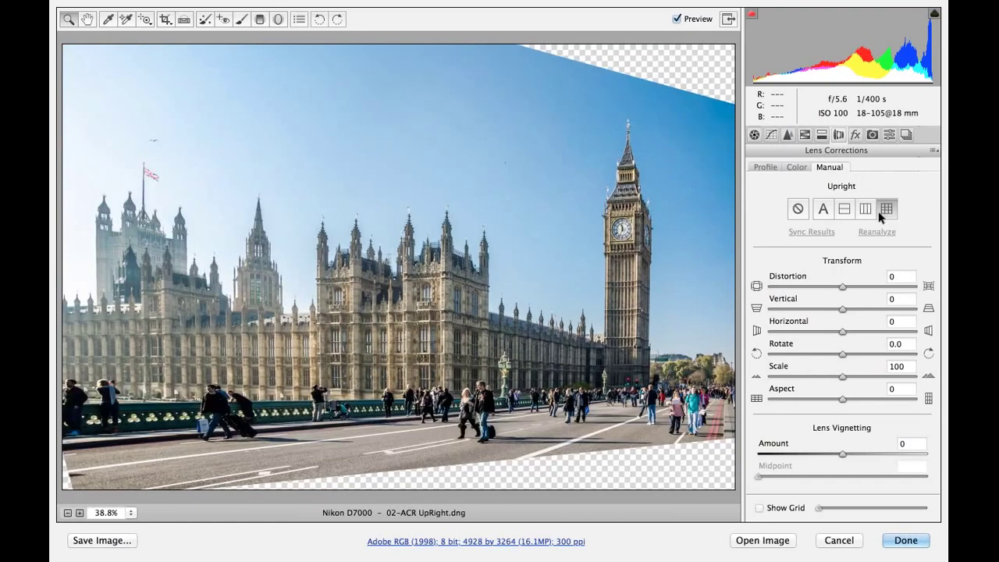
# Try negative and positive Aspect values on the Big Ben photo, ending at -26
pyautogui.moveTo(842, 399); pyautogui.dragTo(827, 400)
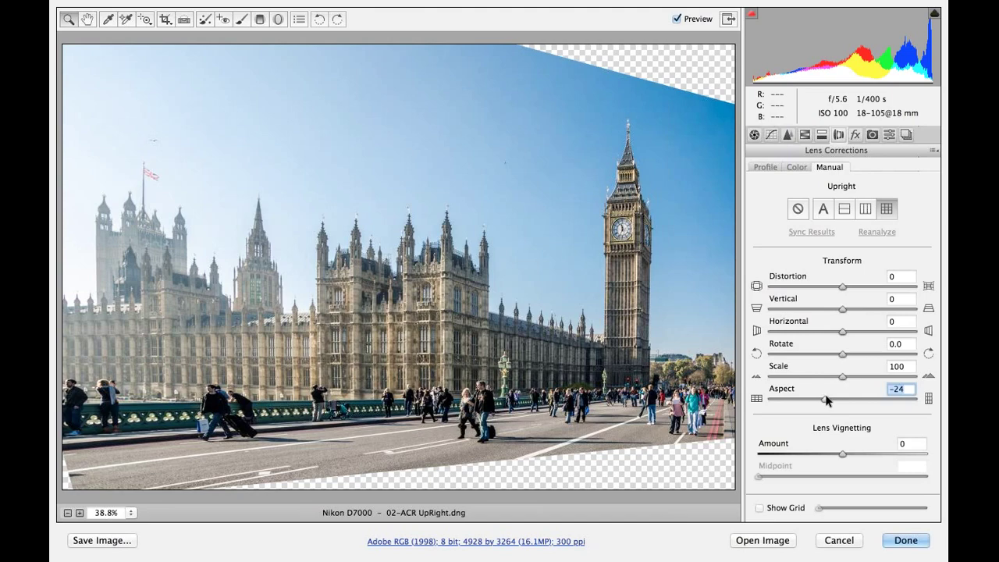
pyautogui.click(851, 399)
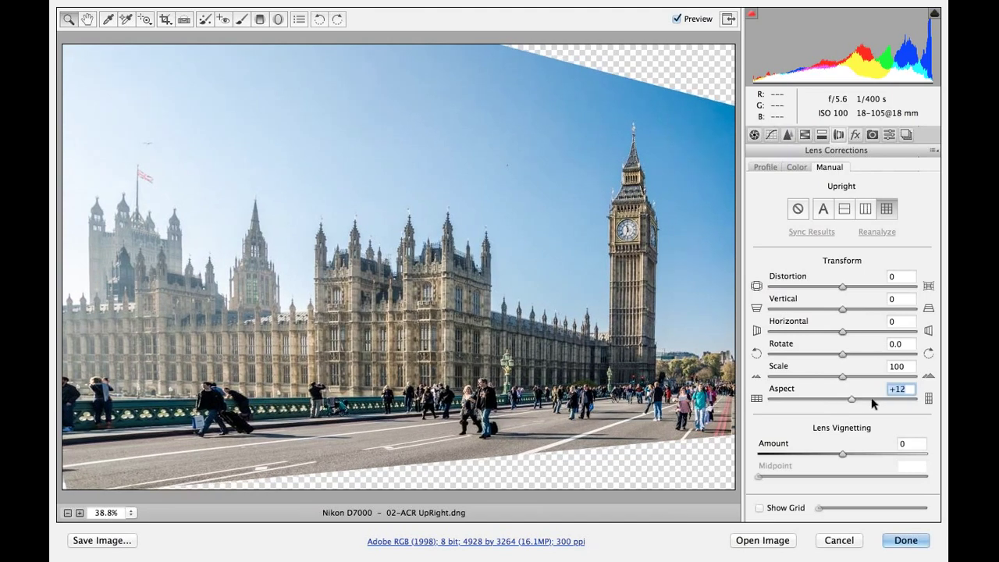
pyautogui.click(871, 399)
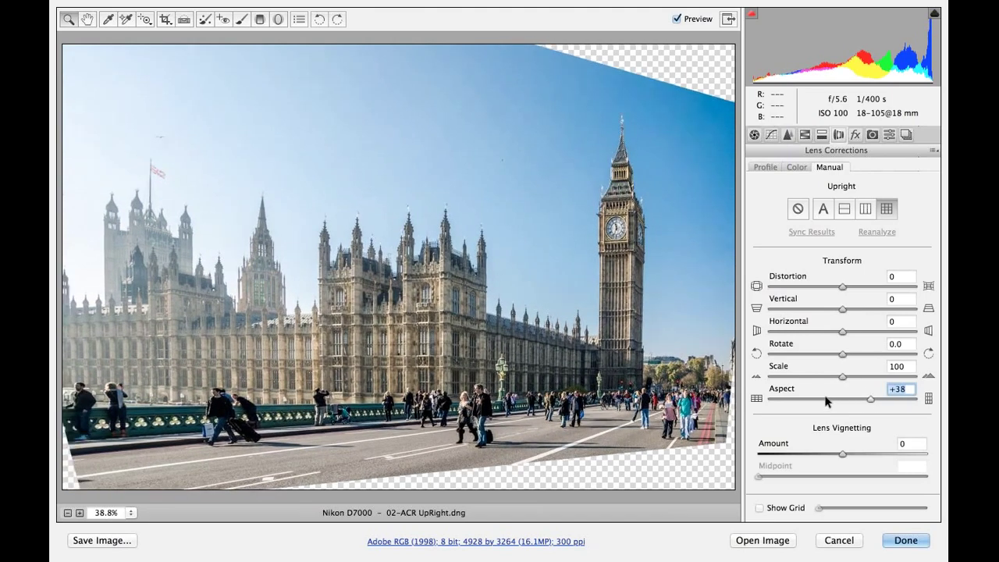
pyautogui.click(826, 398)
pyautogui.click(824, 399)
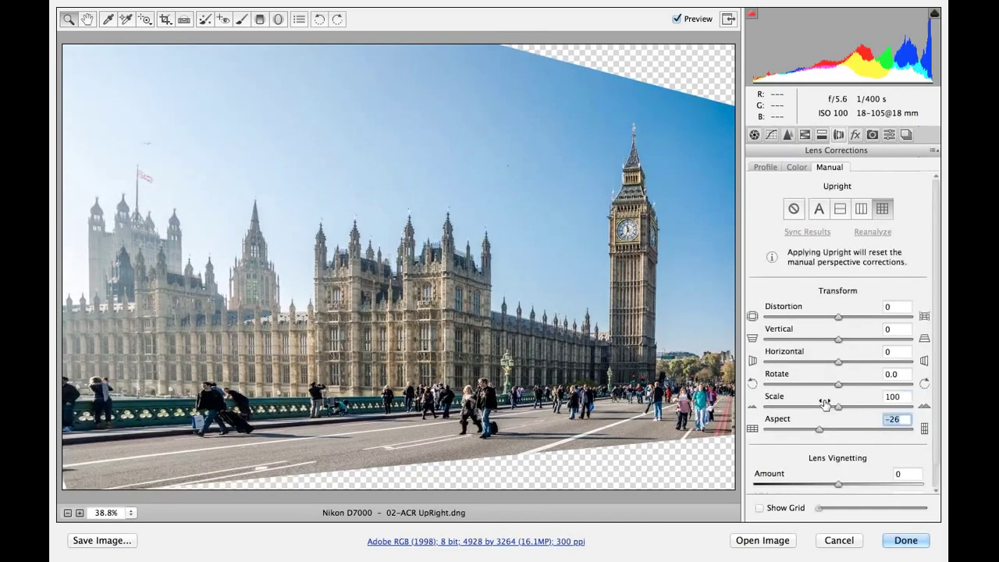
# Try cropping away most of the photo's transparent edges, compare before and after, and cancel the Camera Raw edits
pyautogui.click(166, 19)
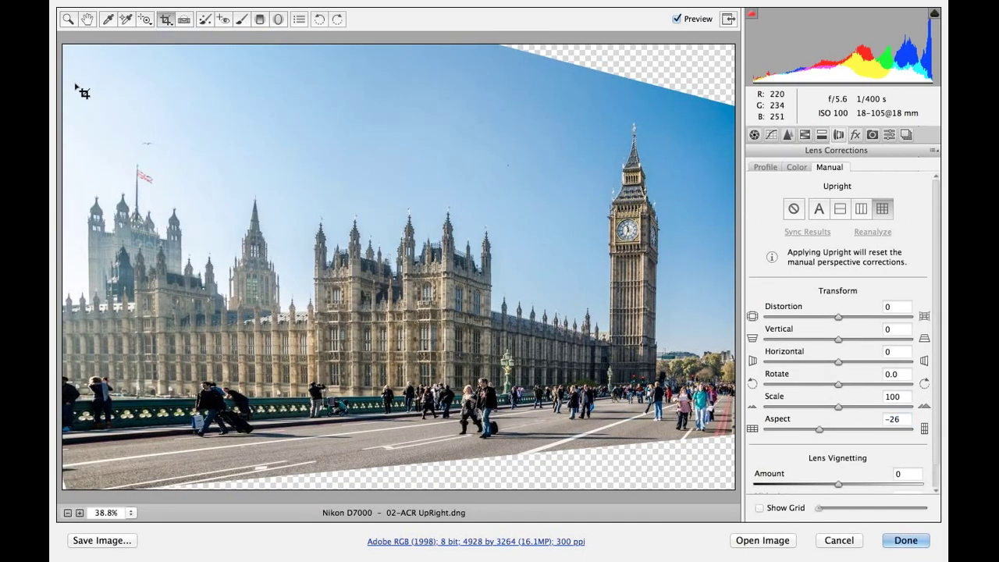
pyautogui.moveTo(68, 78); pyautogui.dragTo(712, 442)
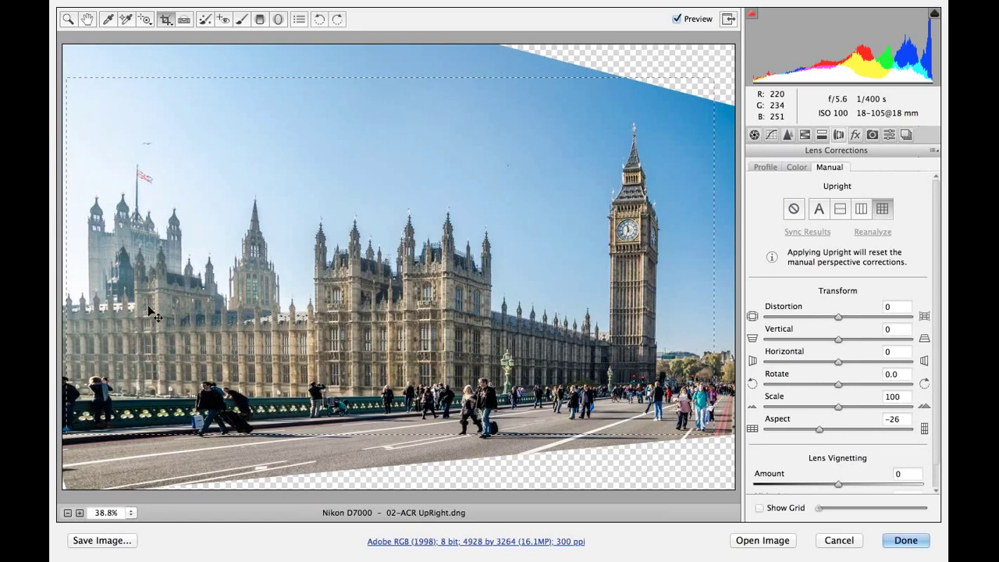
pyautogui.press('z')
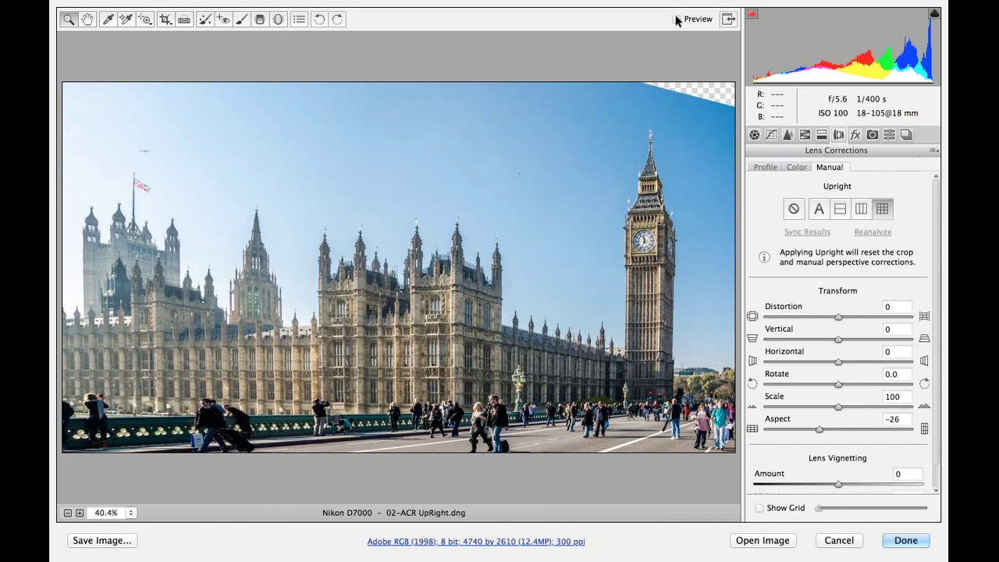
pyautogui.click(677, 19)
pyautogui.click(676, 20)
pyautogui.click(850, 541)
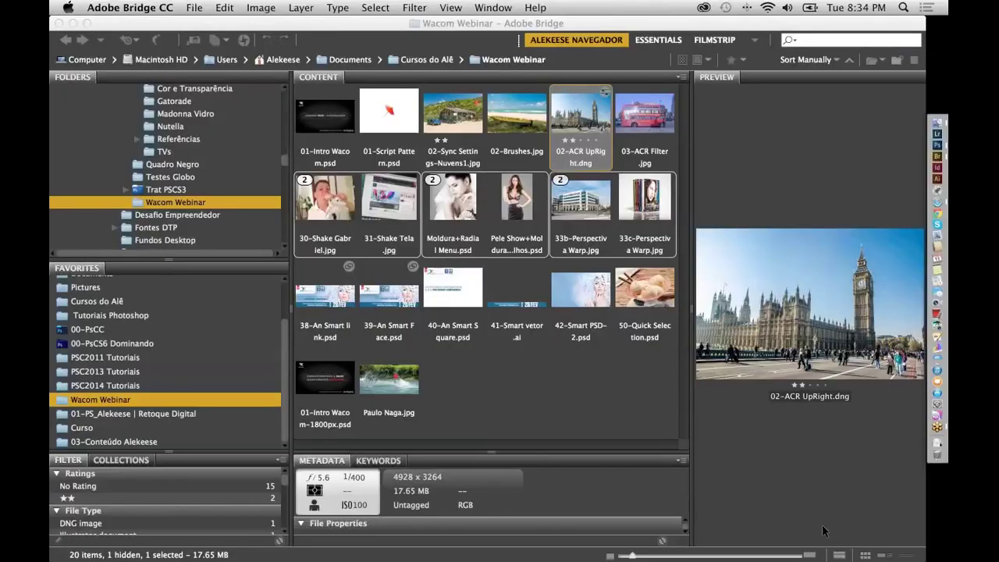
# Switch to Photoshop, view 03-ACR Filter.jpg at 100%, and open the Camera Raw Filter on it
pyautogui.press('super+Tab')
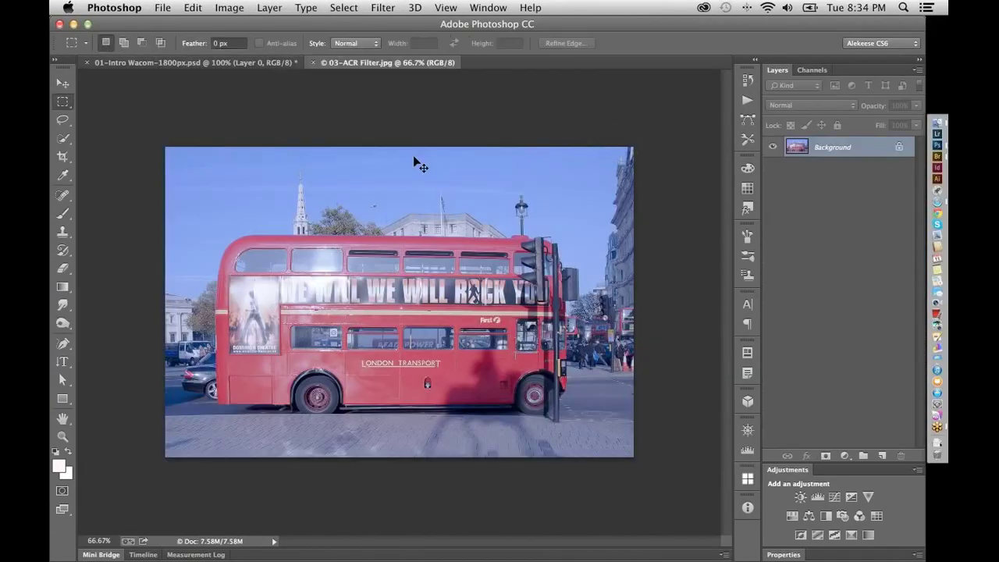
pyautogui.press('super+0')
pyautogui.press('super+1')
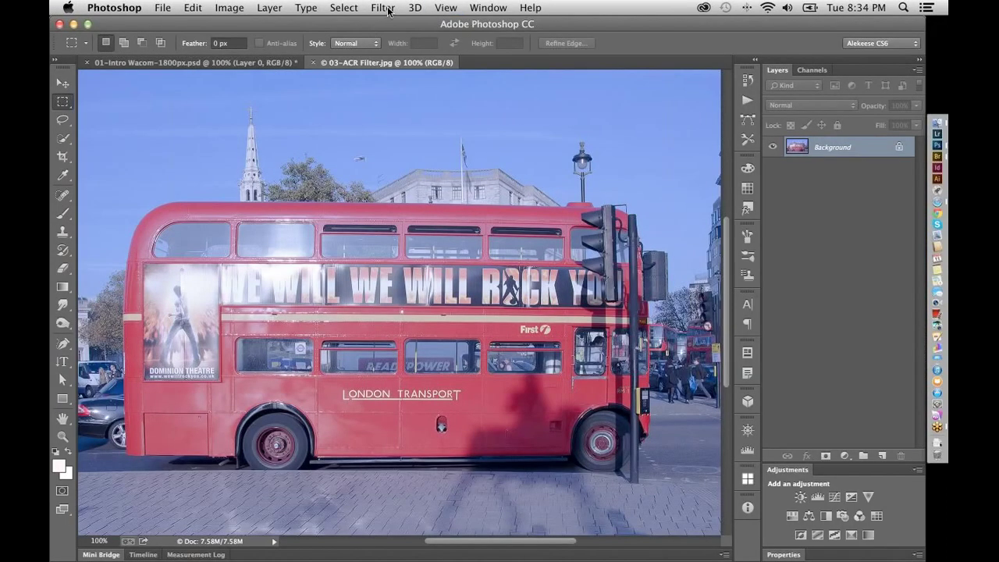
pyautogui.click(384, 8)
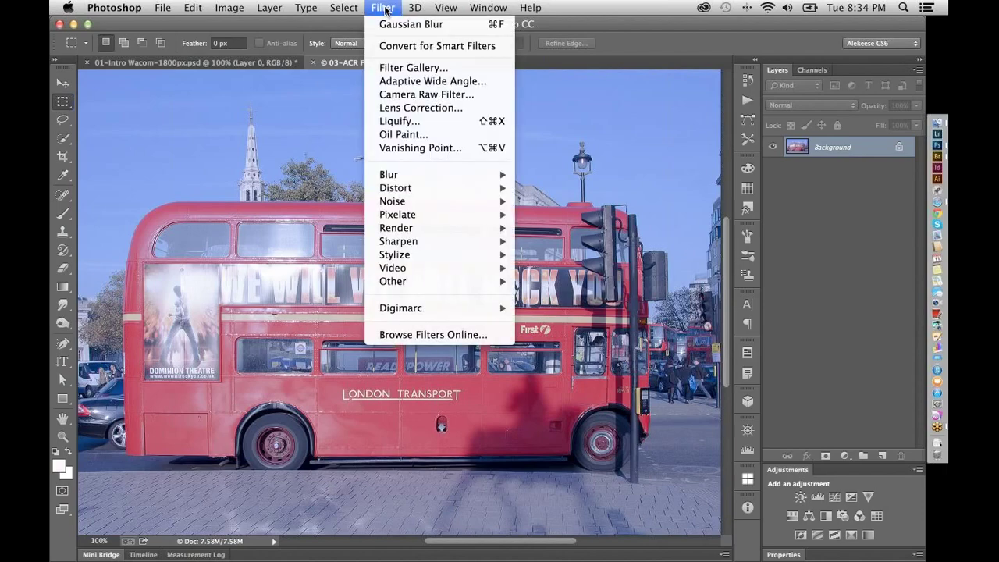
pyautogui.click(384, 9)
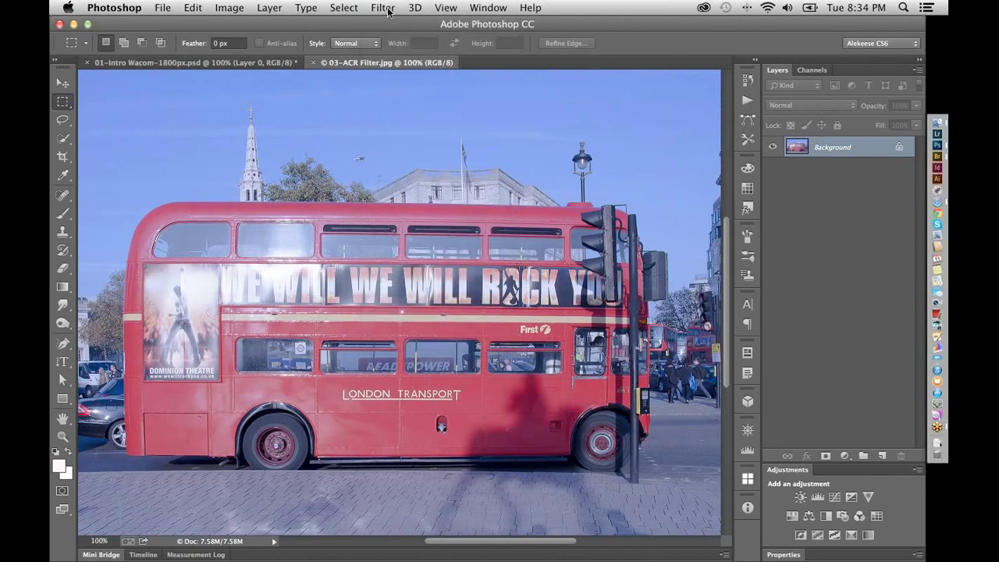
pyautogui.click(391, 9)
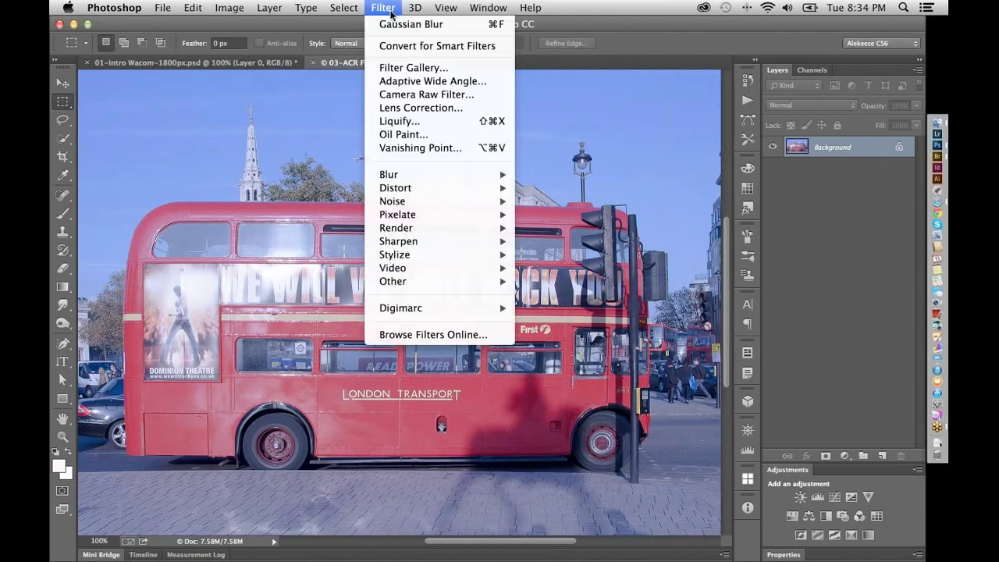
pyautogui.click(431, 95)
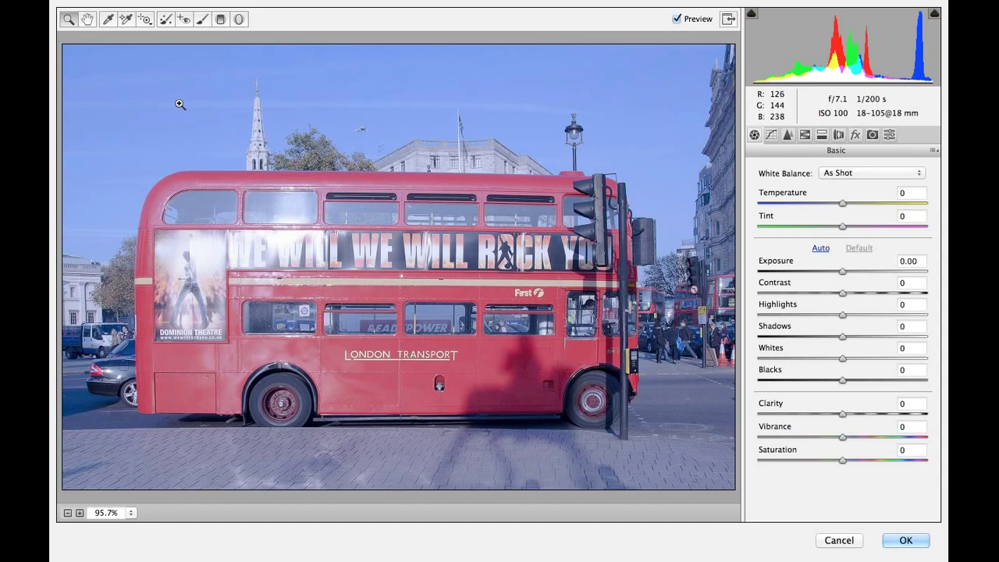
# Set the white balance by sampling an upper-deck window of the bus, and raise Contrast to +59
pyautogui.click(108, 19)
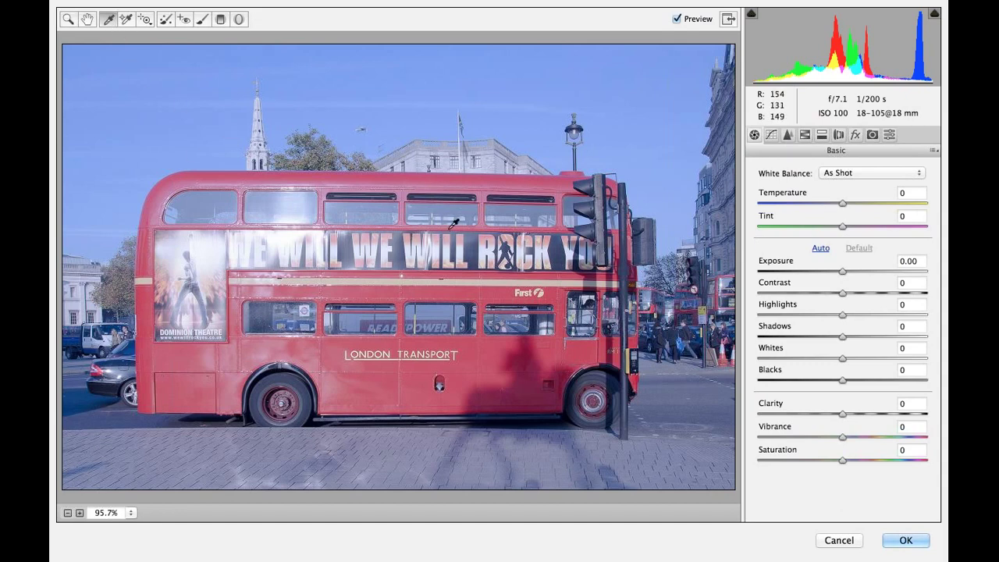
pyautogui.click(471, 204)
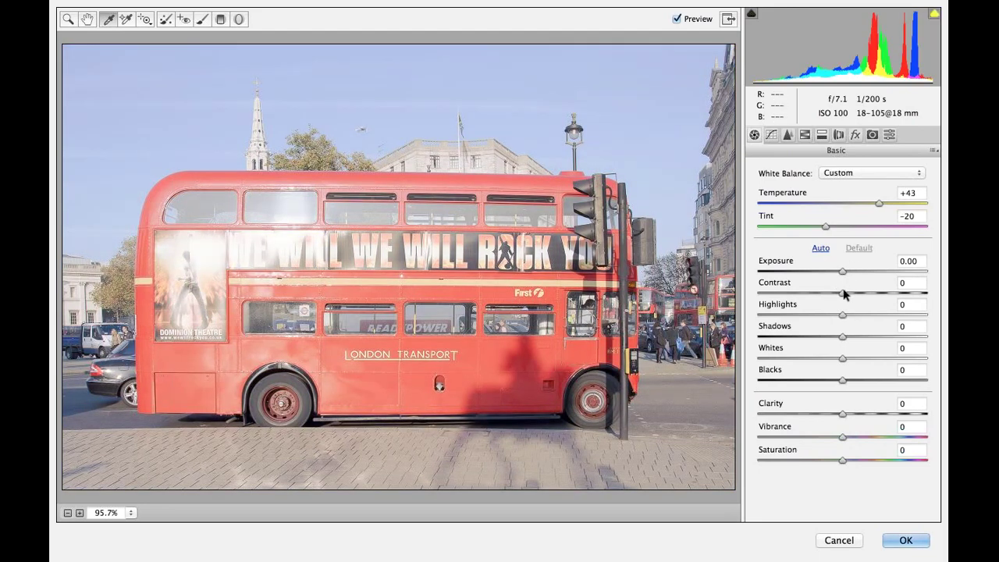
pyautogui.click(844, 293)
pyautogui.moveTo(859, 297); pyautogui.dragTo(893, 293)
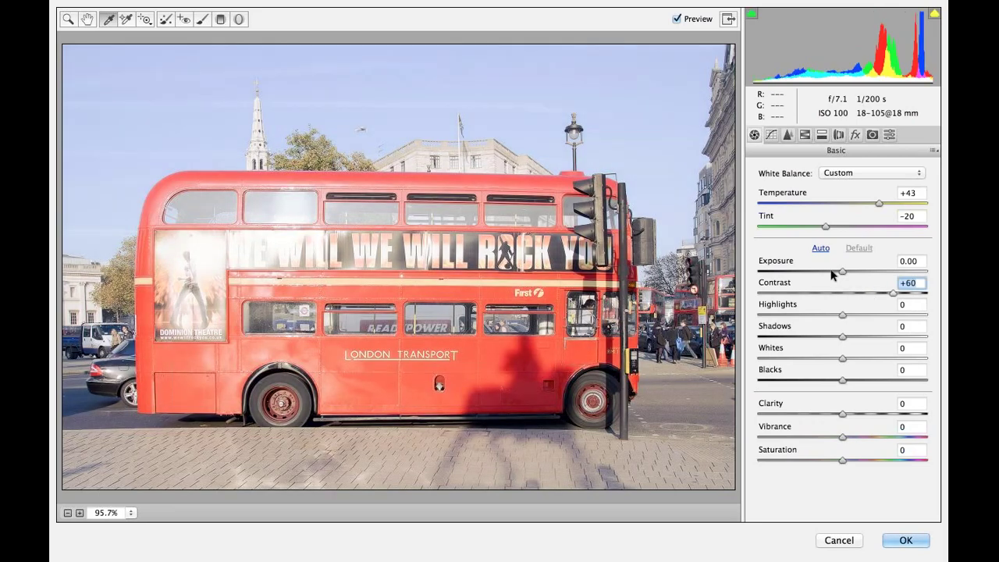
# Lower the bus photo's Exposure to -0.65 and set the Temperature to +30
pyautogui.click(833, 272)
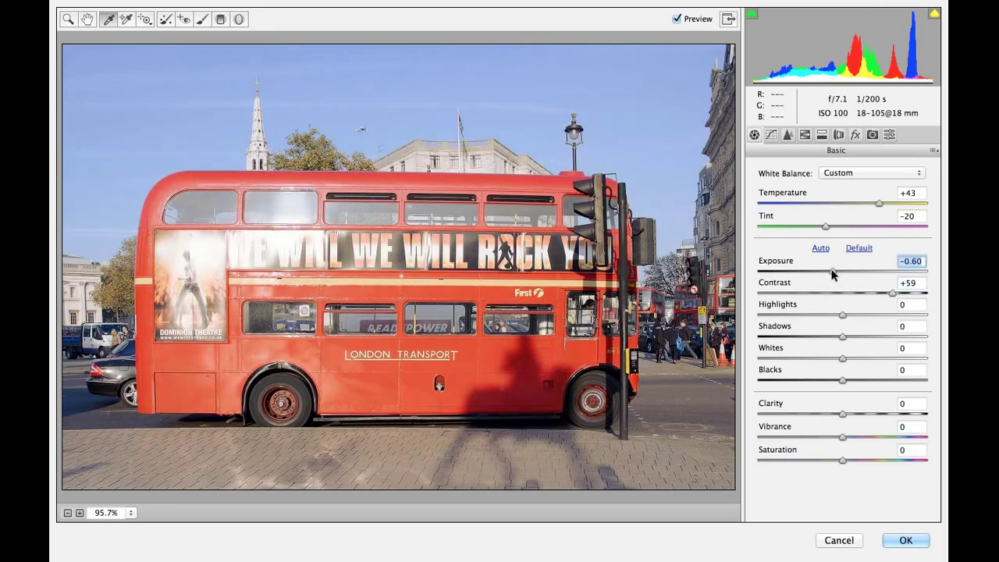
pyautogui.moveTo(833, 272); pyautogui.dragTo(831, 272)
pyautogui.click(874, 202)
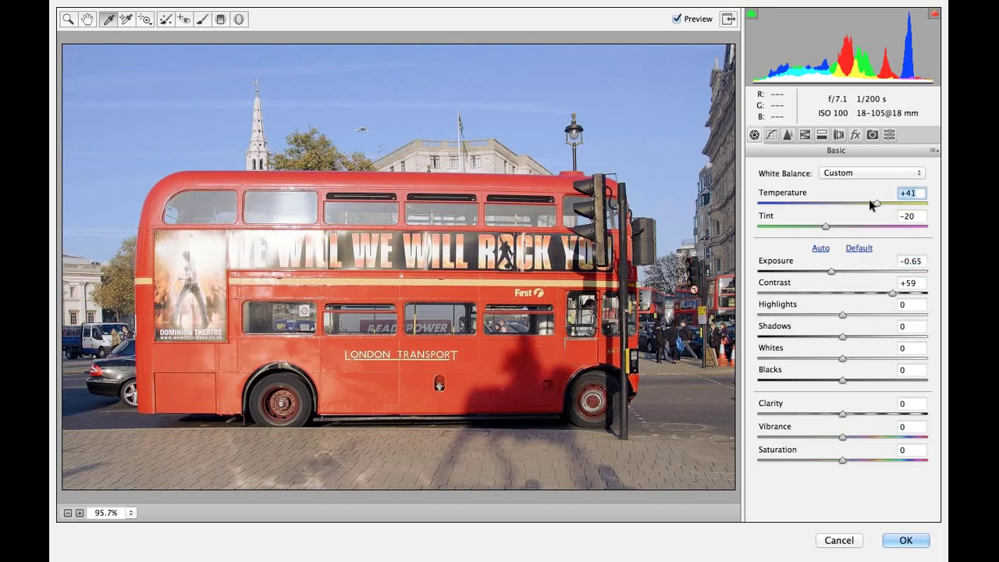
pyautogui.moveTo(869, 200); pyautogui.dragTo(866, 200)
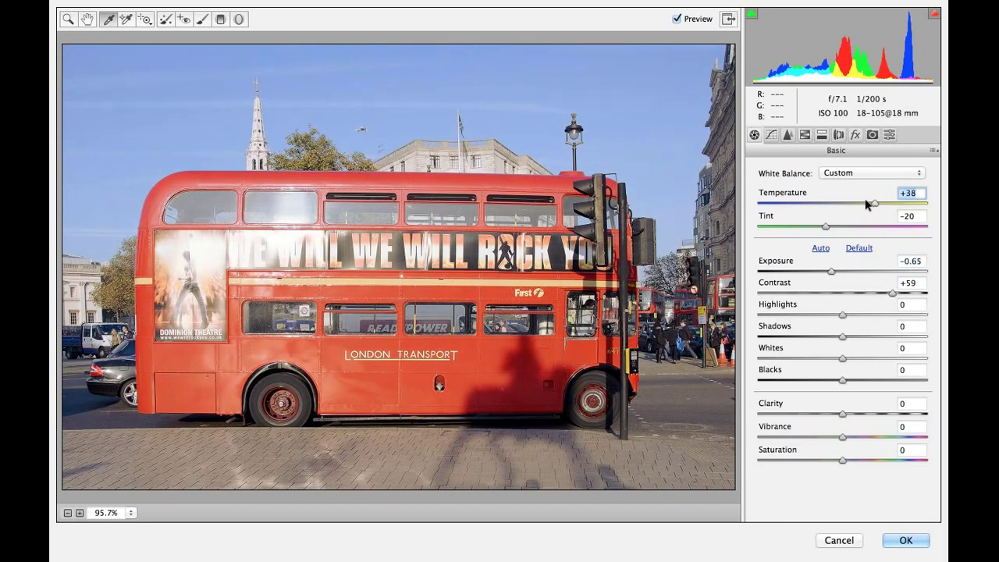
pyautogui.click(865, 202)
# Raise Vibrance to +33 and compare the bus photo with its original by toggling the preview
pyautogui.click(852, 437)
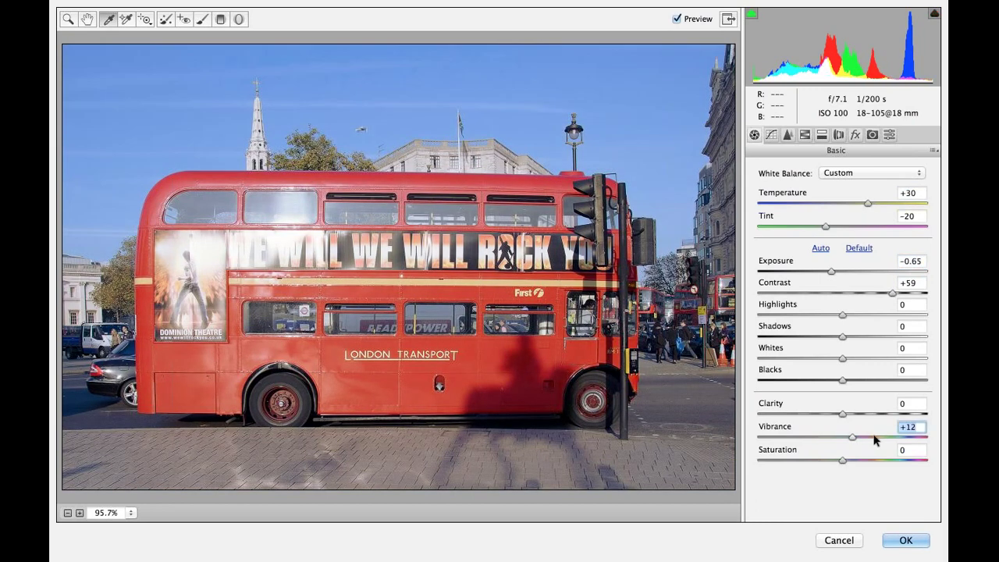
pyautogui.click(872, 438)
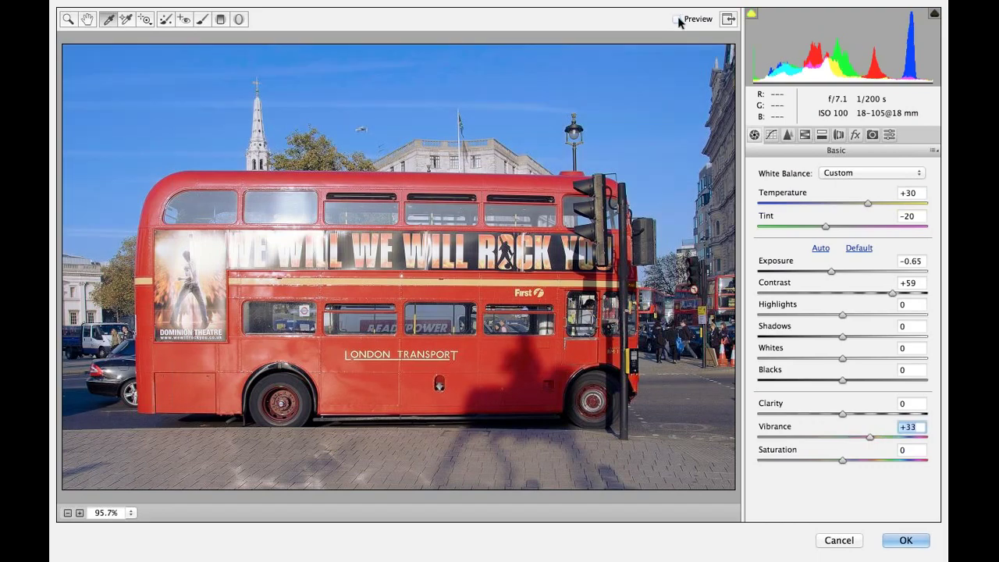
pyautogui.click(678, 21)
# Raise Shadows to about +22 and apply the Camera Raw Filter to the bus photo
pyautogui.moveTo(846, 337); pyautogui.dragTo(861, 336)
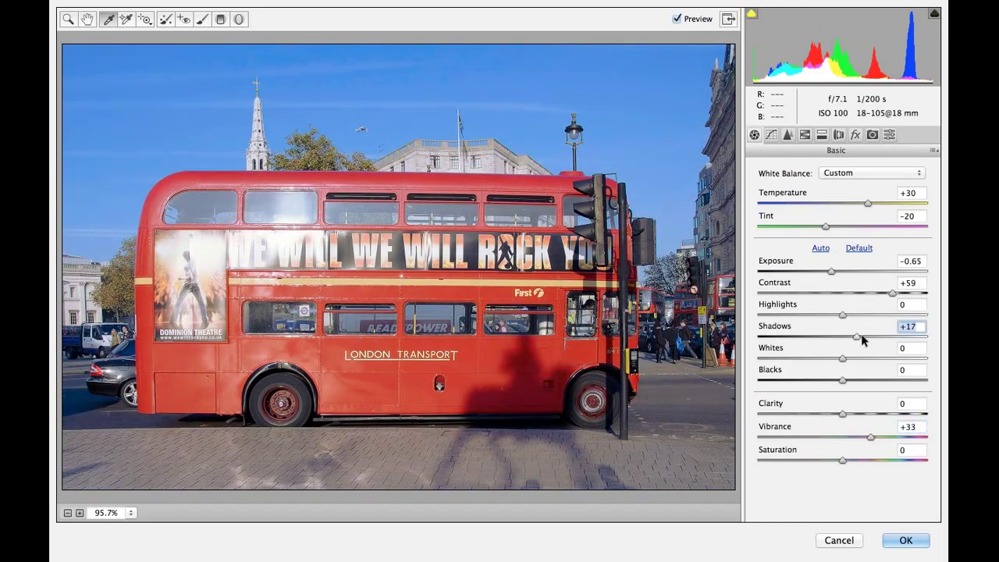
pyautogui.press('Up')
pyautogui.press('Up')
pyautogui.press('Up')
pyautogui.press('Up')
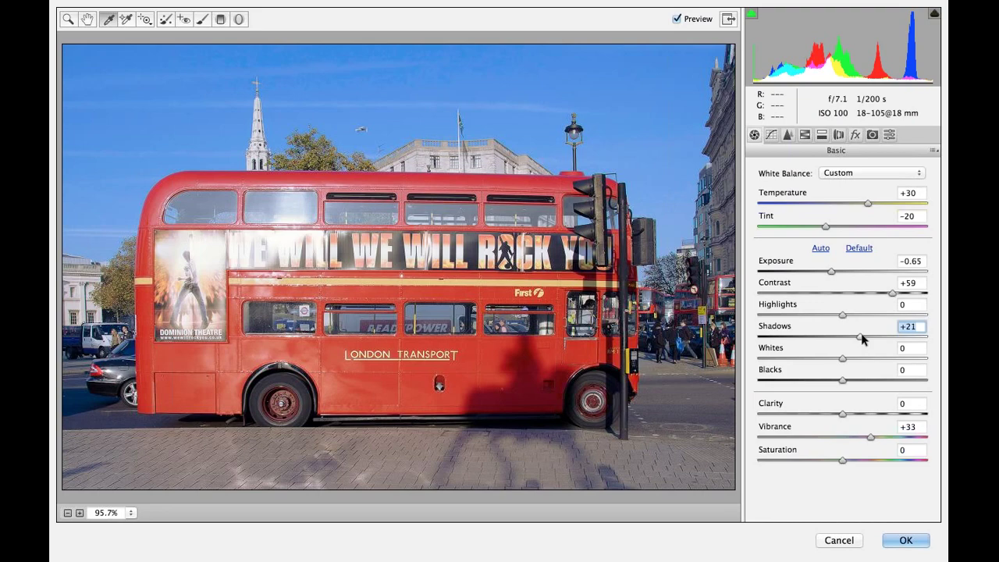
pyautogui.press('Up')
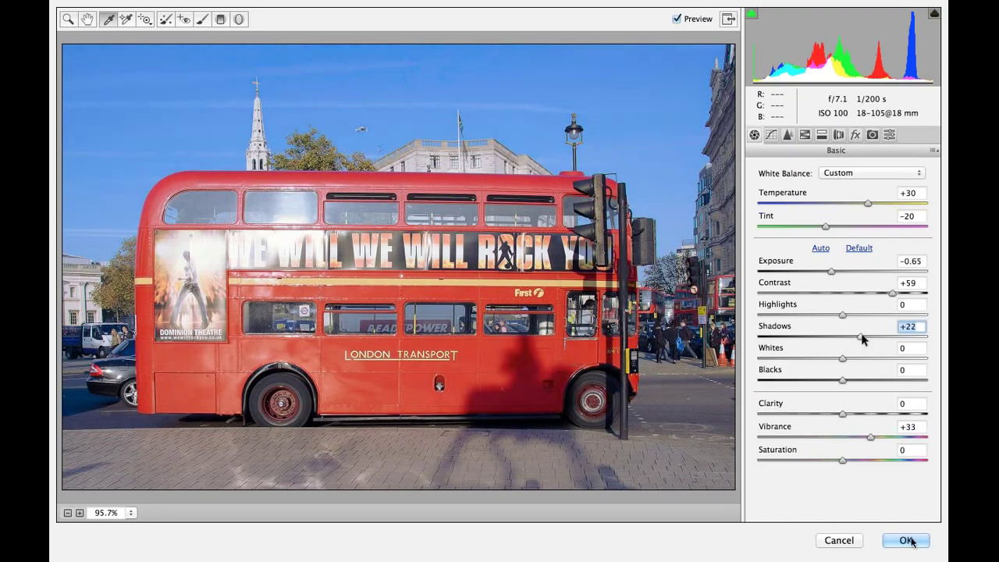
pyautogui.press('Down')
pyautogui.click(908, 541)
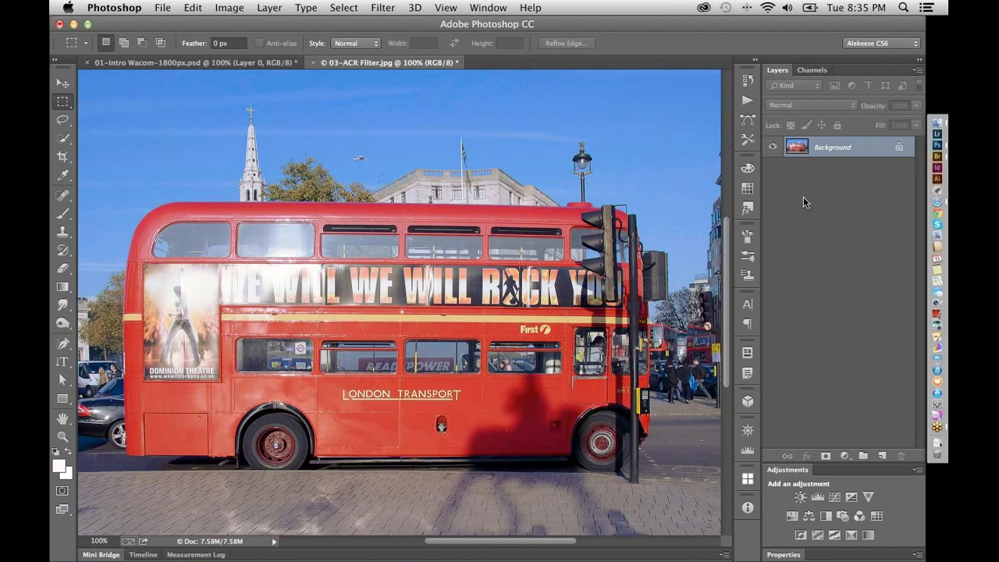
# Duplicate the Background layer and convert both layers into one smart object
pyautogui.press('super+j')
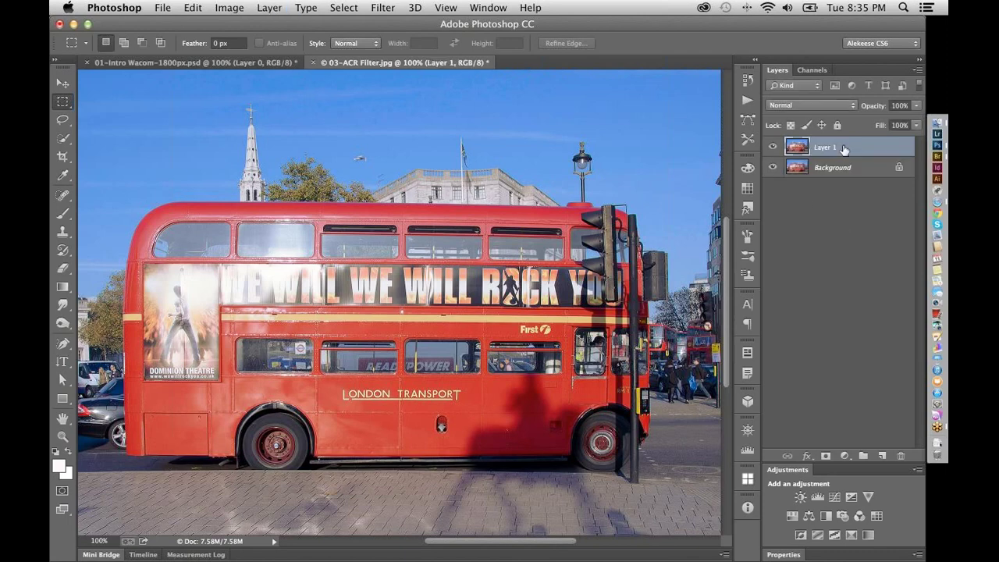
pyautogui.moveTo(864, 166); pyautogui.dragTo(862, 159)
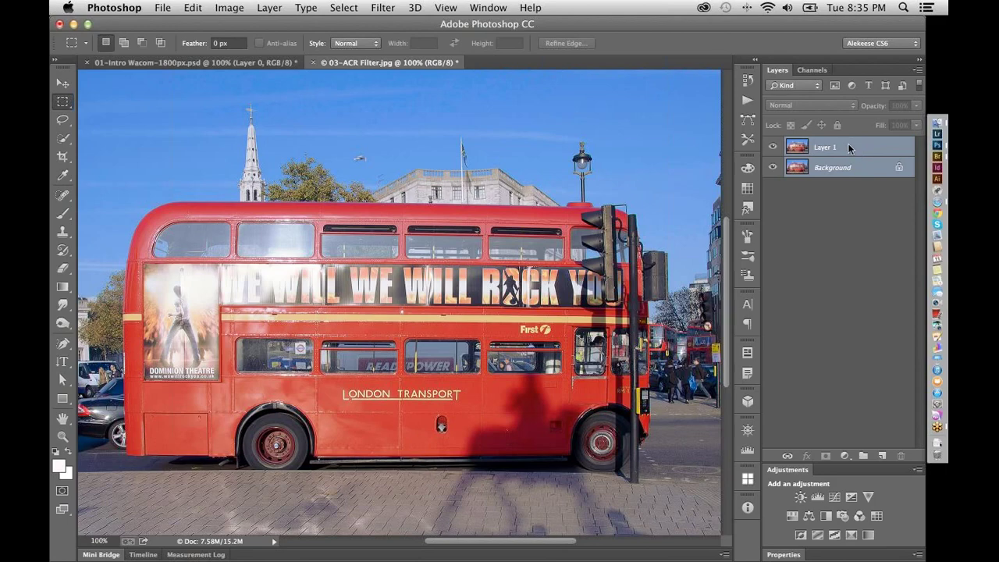
pyautogui.rightClick(847, 143)
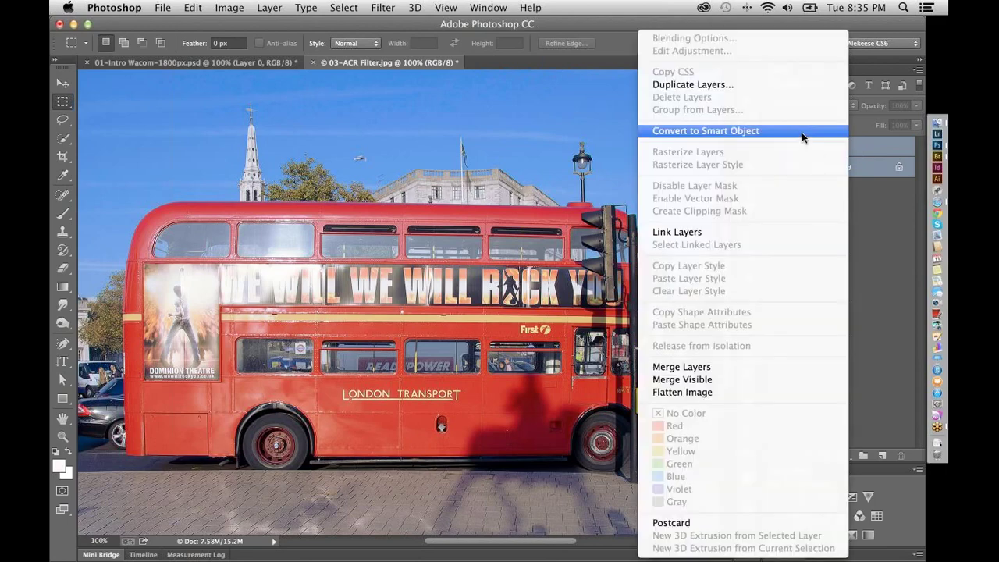
pyautogui.click(804, 131)
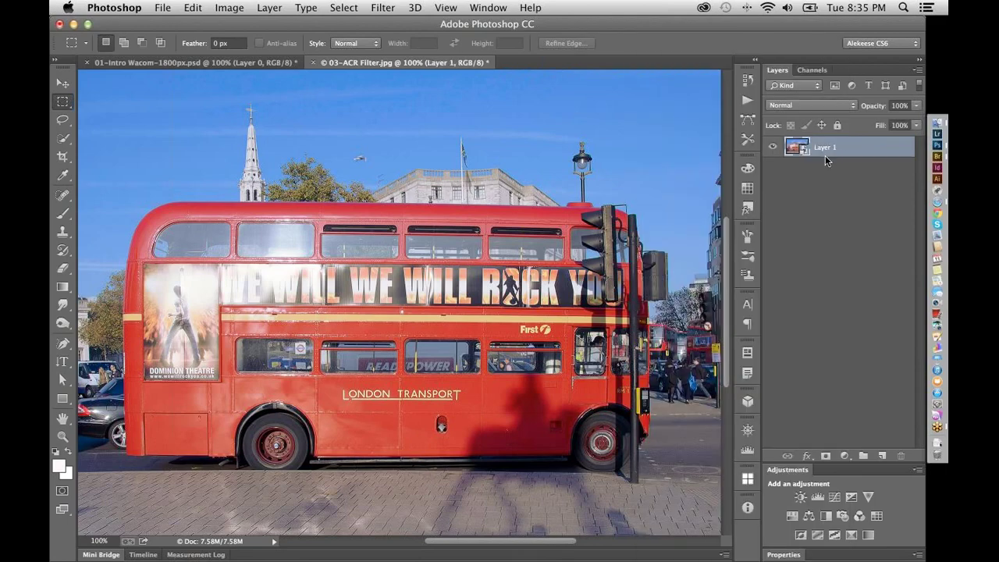
# Open the Camera Raw Filter on the smart object and set the Temperature to +21
pyautogui.click(384, 8)
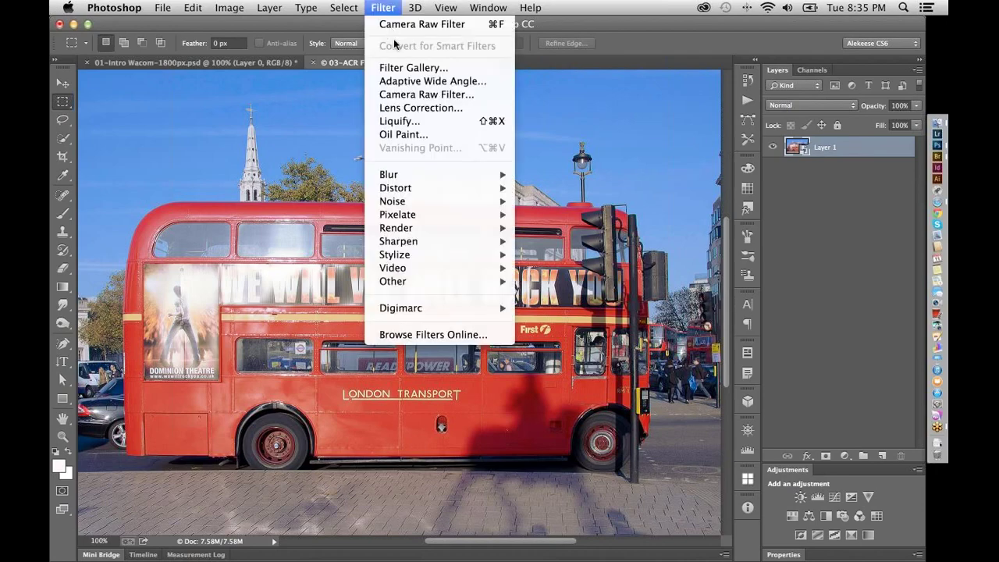
pyautogui.click(400, 95)
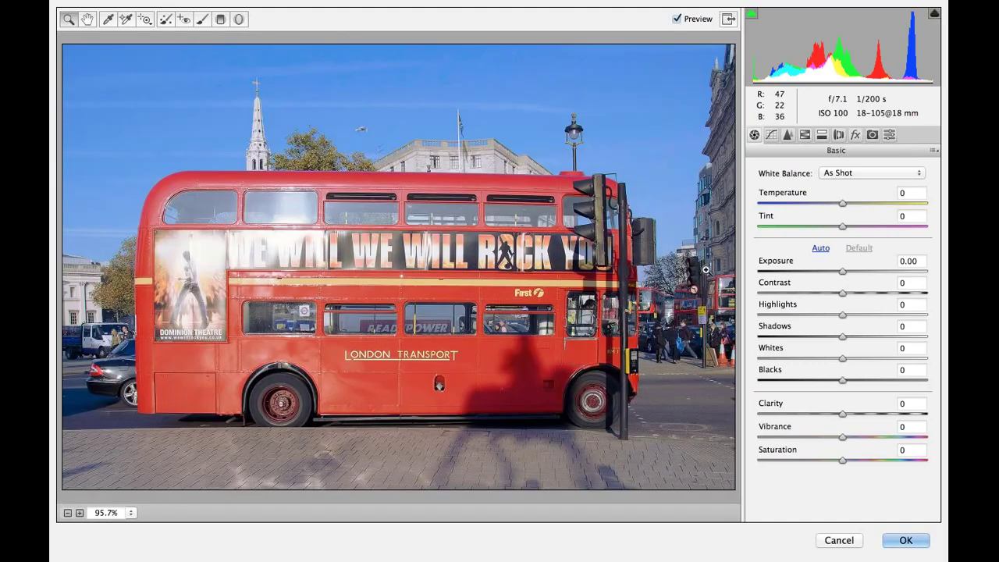
pyautogui.moveTo(843, 204); pyautogui.dragTo(759, 203)
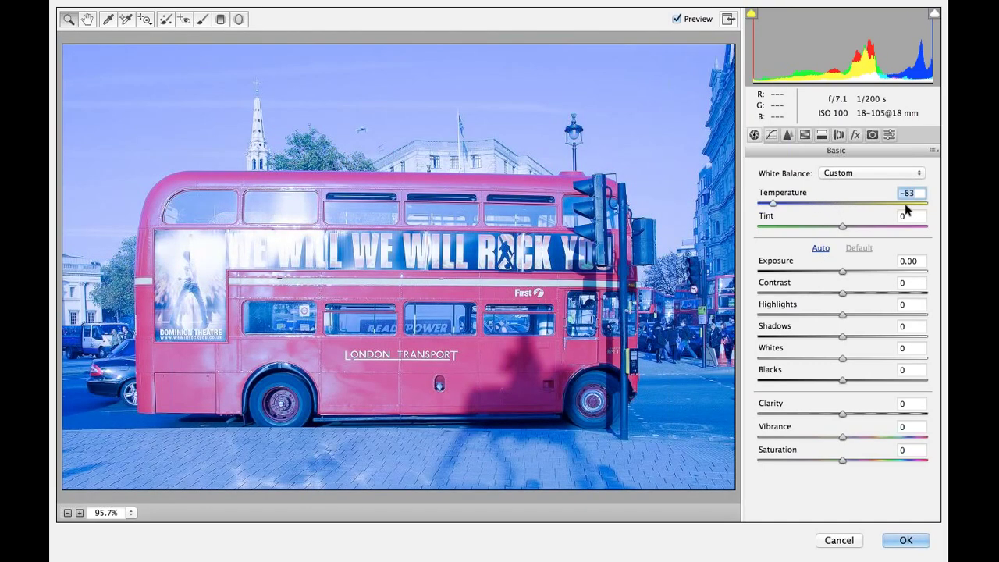
pyautogui.click(908, 204)
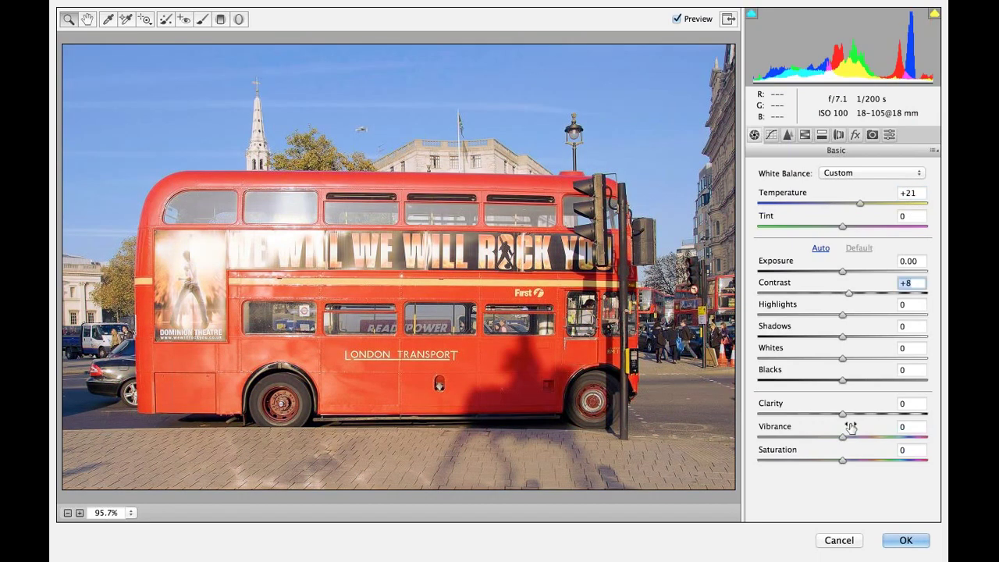
# Set the bus photo's Contrast to +40 and Clarity to +18
pyautogui.write('40')
pyautogui.press('Return')
pyautogui.moveTo(854, 399); pyautogui.dragTo(869, 399)
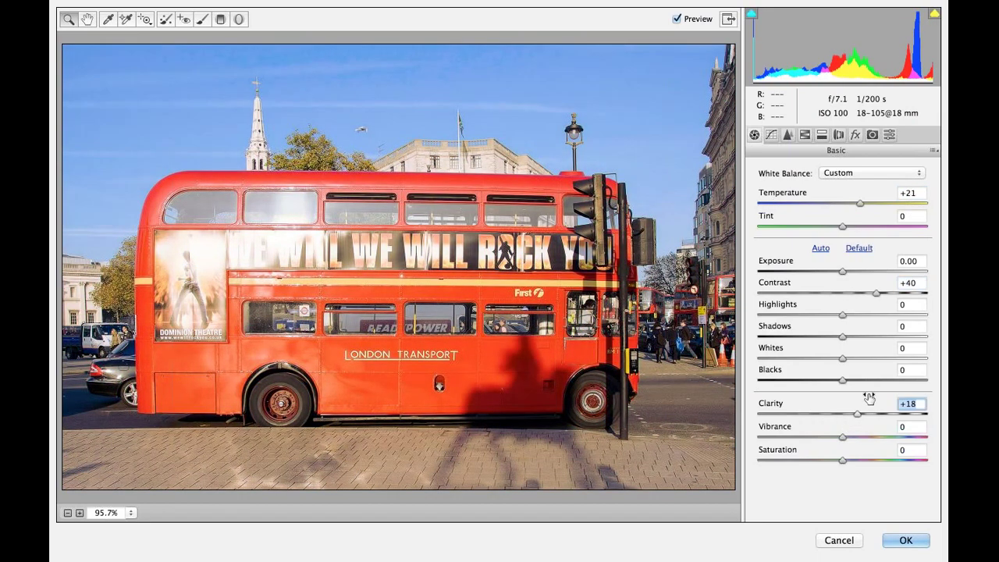
# Set the Post Crop Vignetting Amount to -20 and apply the Camera Raw Filter to the smart object
pyautogui.press('super+alt+7')
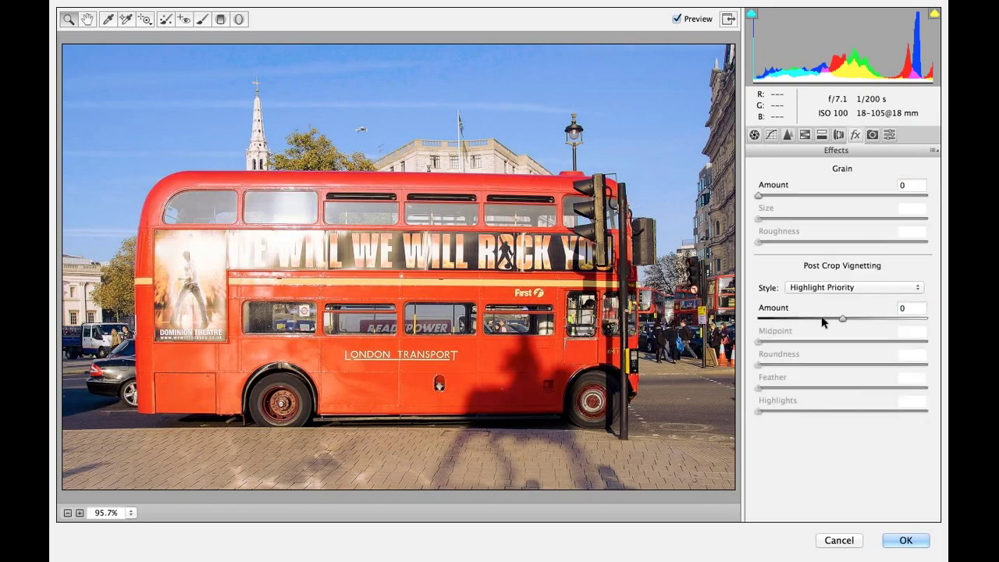
pyautogui.click(822, 318)
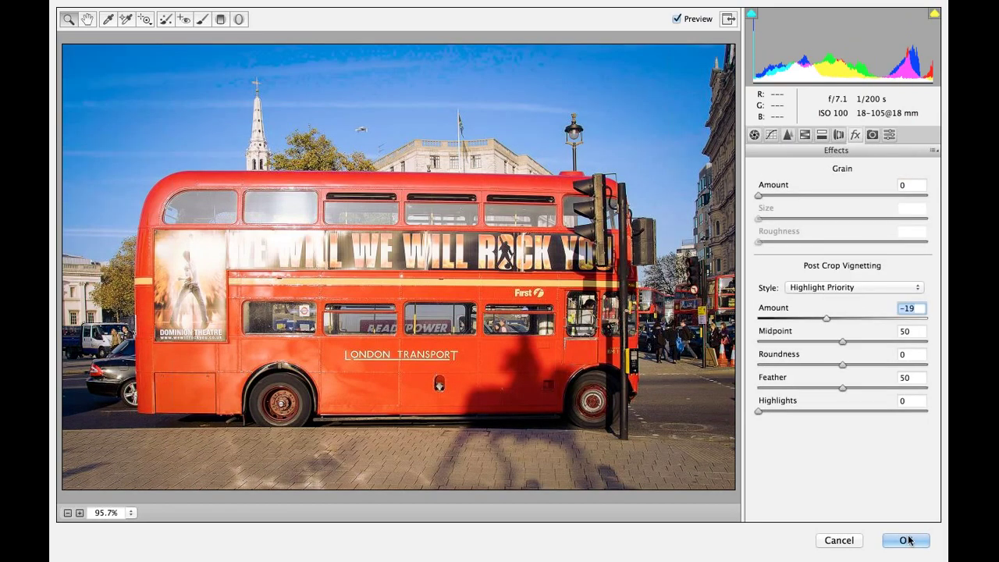
pyautogui.press('Down')
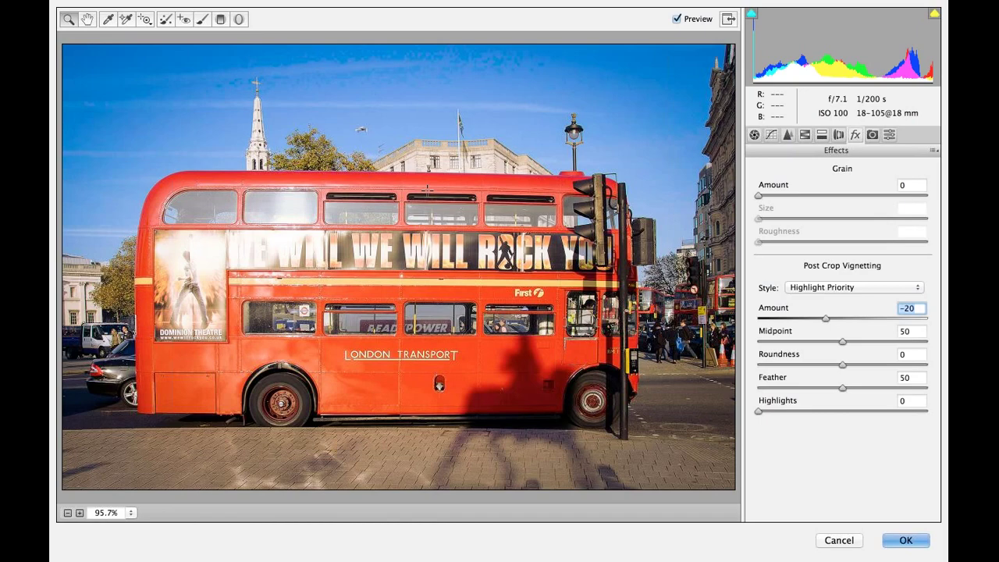
pyautogui.press('Return')
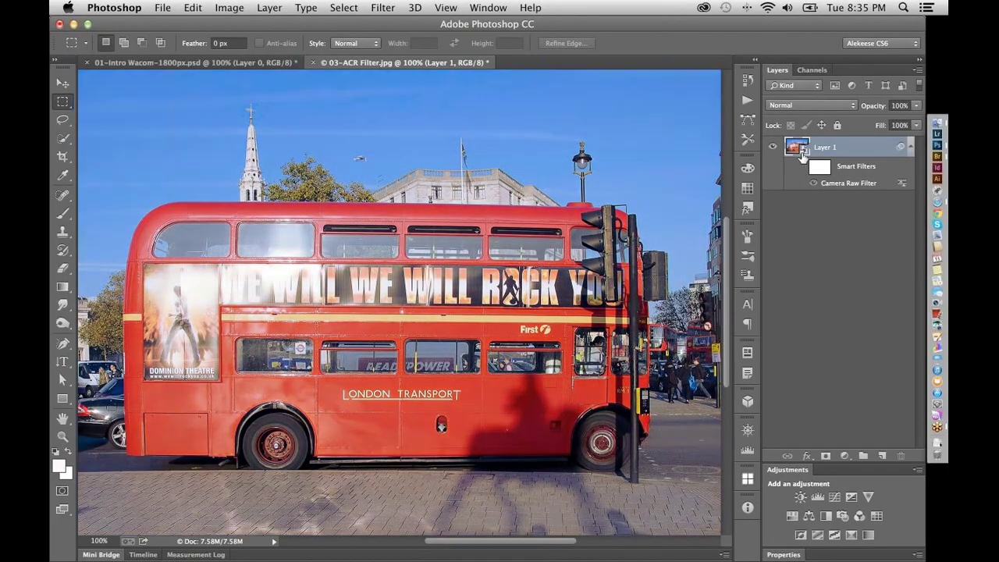
# Open the smart object's contents, flip its Layer 1 horizontally, and save and close the embedded document
pyautogui.doubleClick(797, 148)
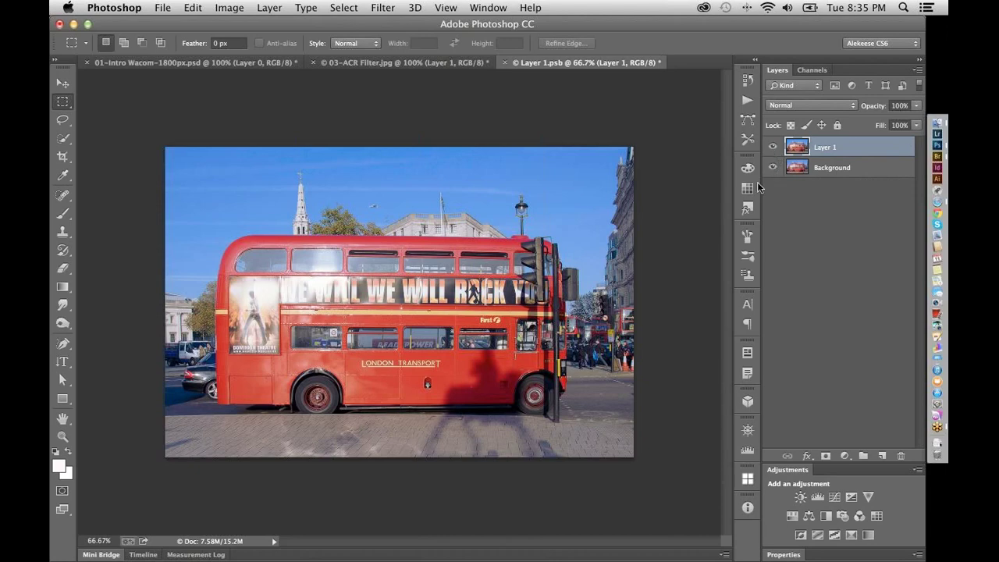
pyautogui.press('super+t')
pyautogui.rightClick(447, 215)
pyautogui.click(509, 399)
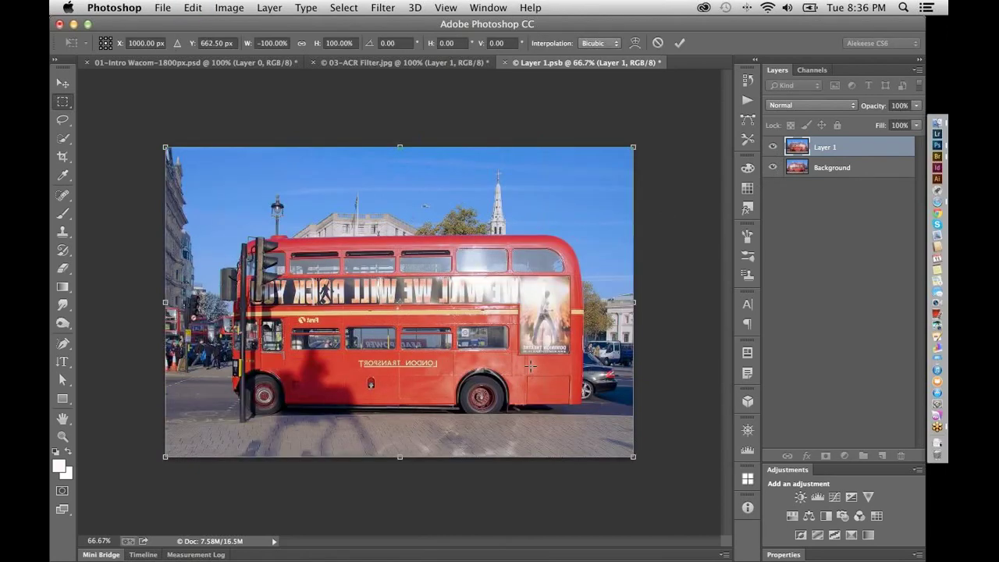
pyautogui.press('Return')
pyautogui.press('super+s')
pyautogui.press('super+w')
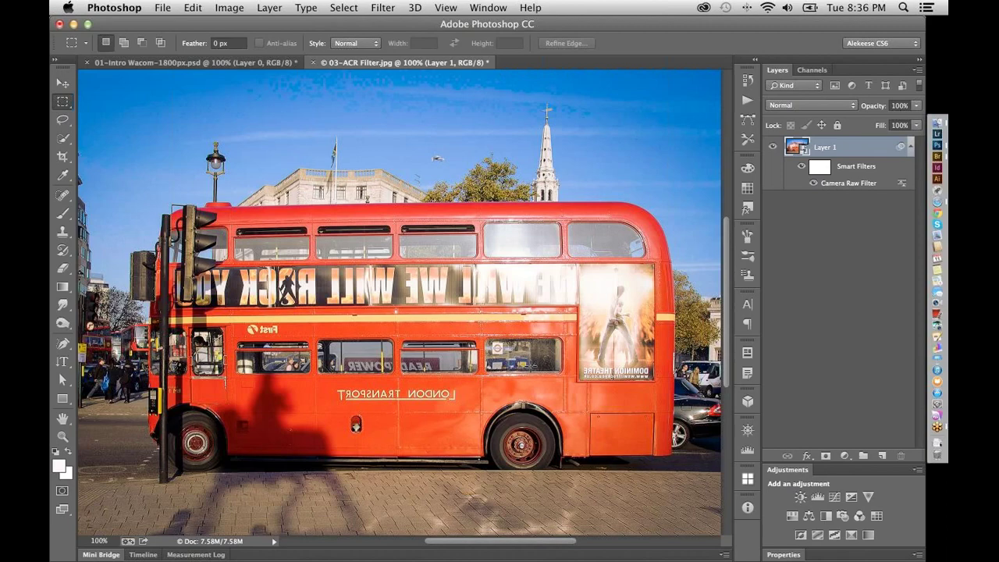
# Undo the smart object's flip update and close 03-ACR Filter.jpg without saving
pyautogui.press('super+z')
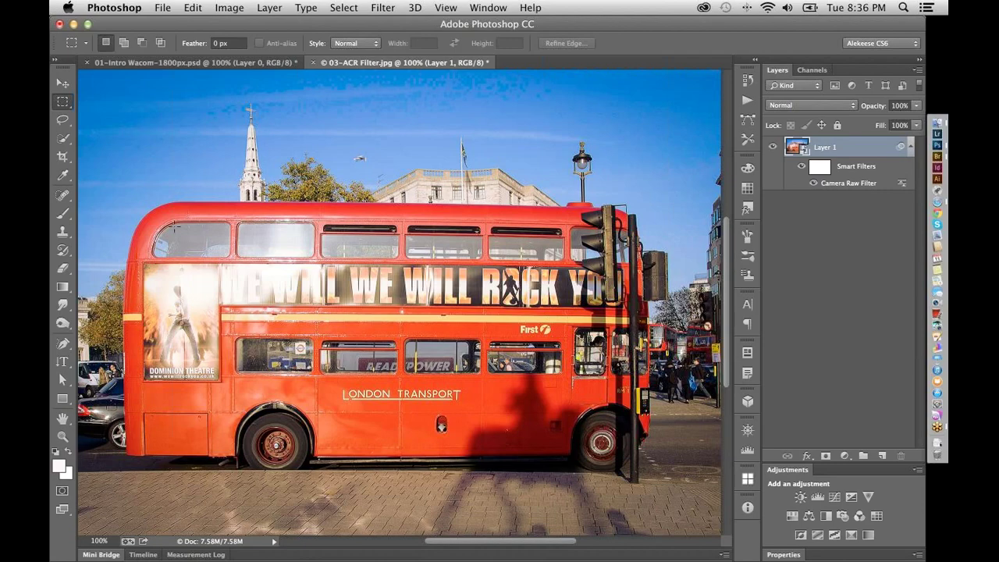
pyautogui.press('super+w')
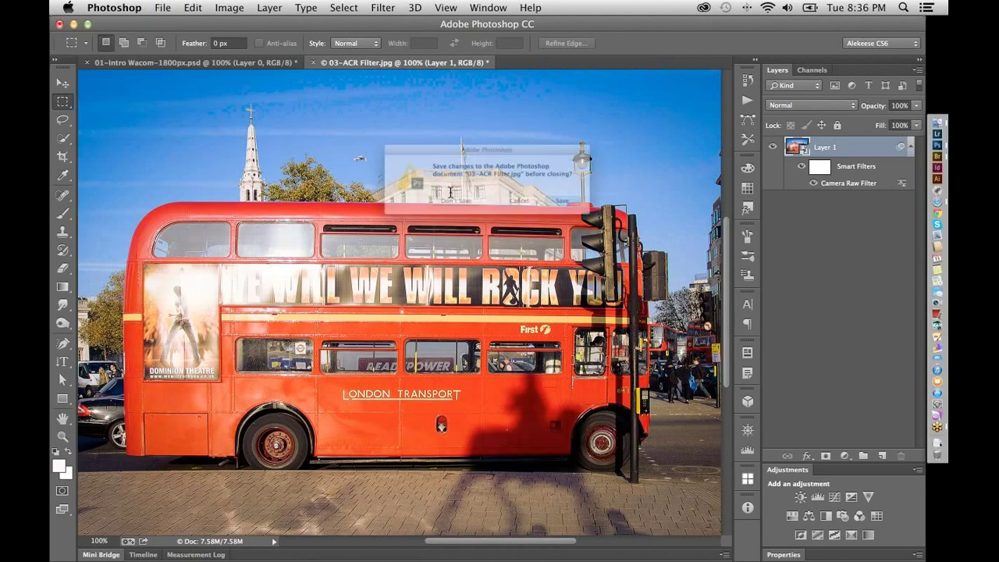
pyautogui.click(455, 212)
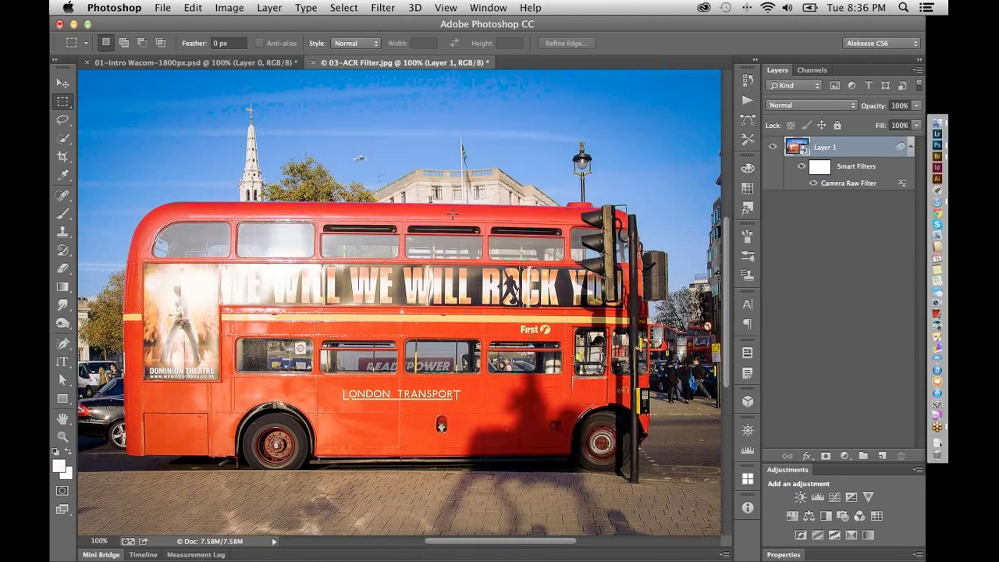
# Switch to Bridge and open the two stacked Shake photos (30 and 31) in Photoshop, keeping the embedded colour profile
pyautogui.press('super+Tab')
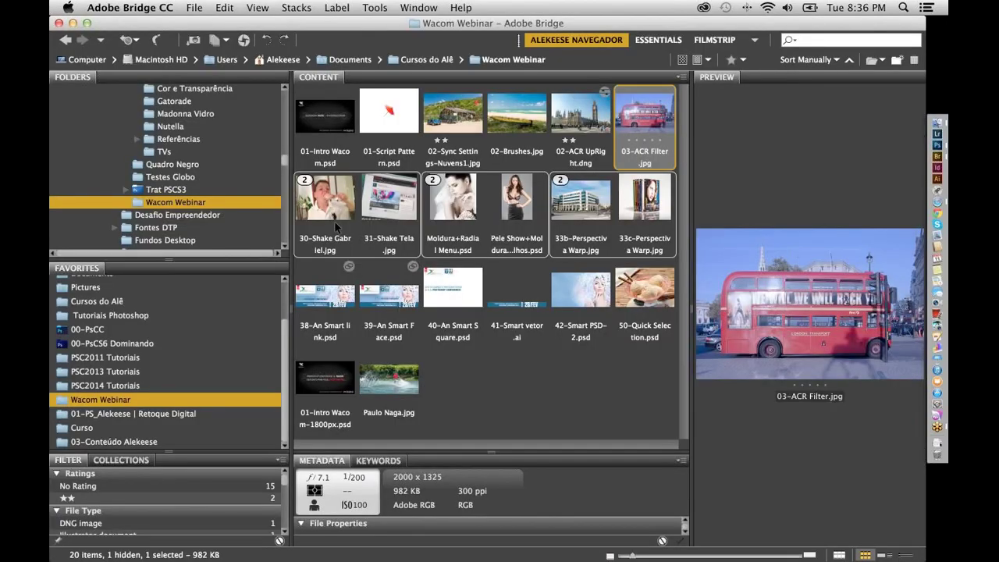
pyautogui.click(335, 209)
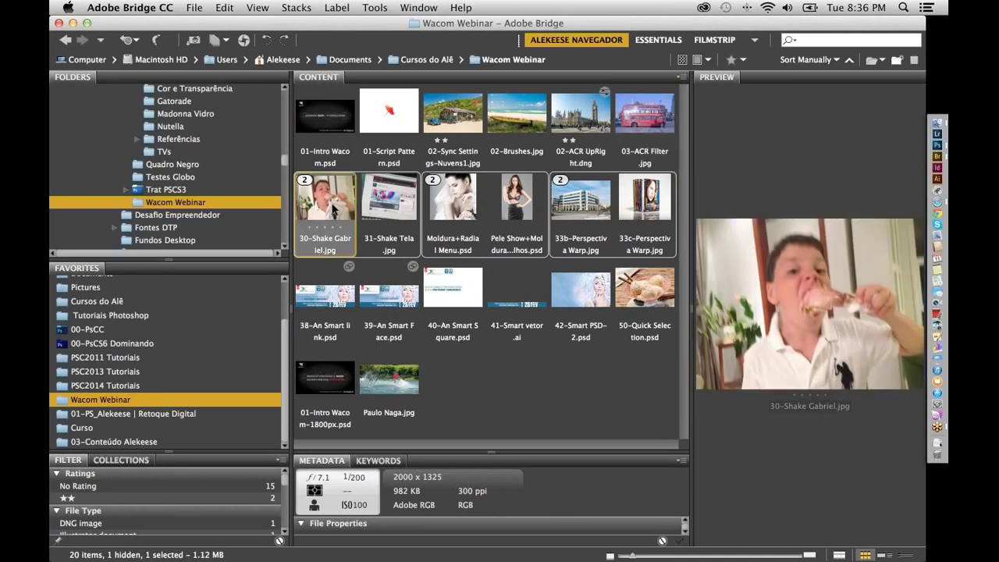
pyautogui.keyDown('shift'); pyautogui.click(375, 210); pyautogui.keyUp('shift')
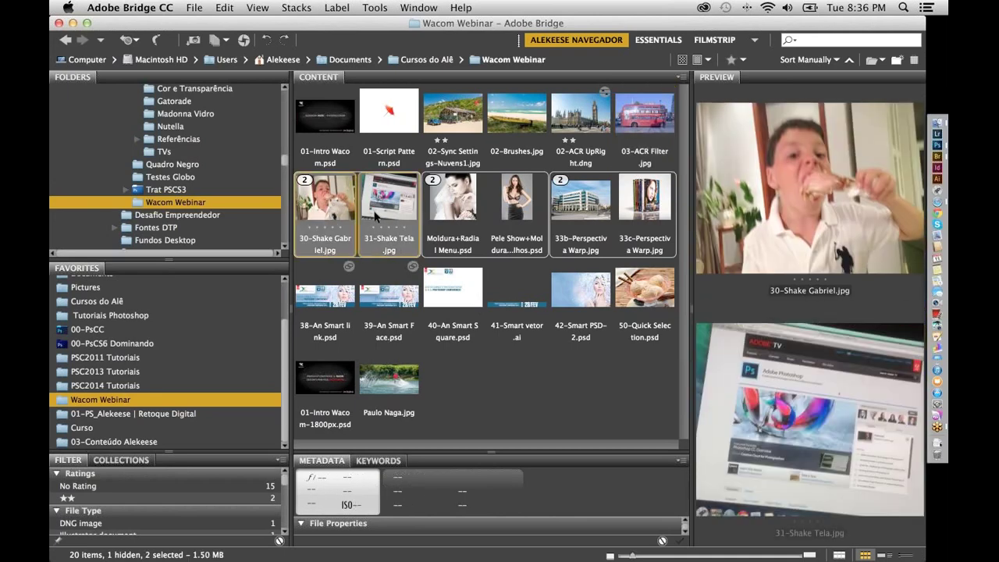
pyautogui.press('super+Tab')
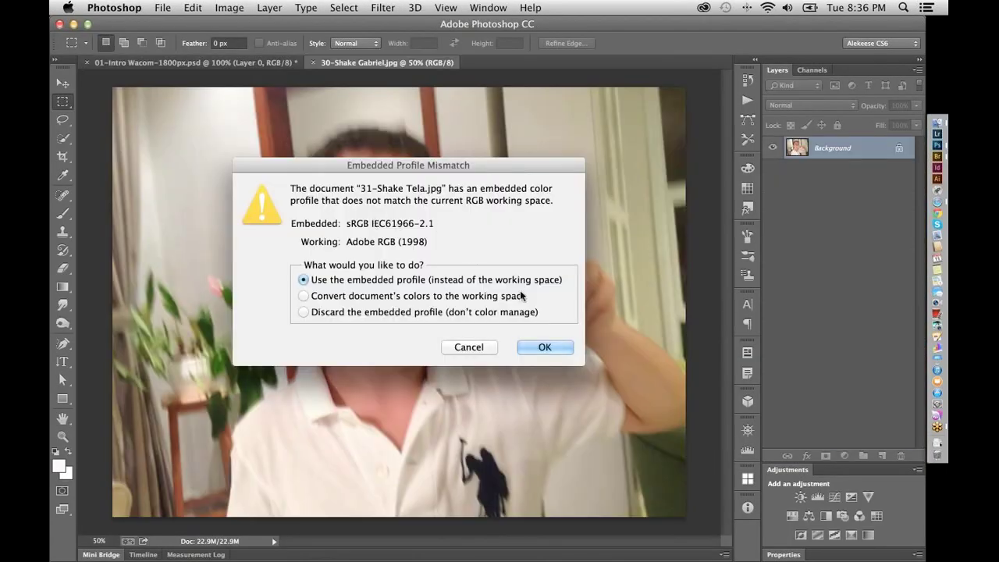
pyautogui.click(545, 346)
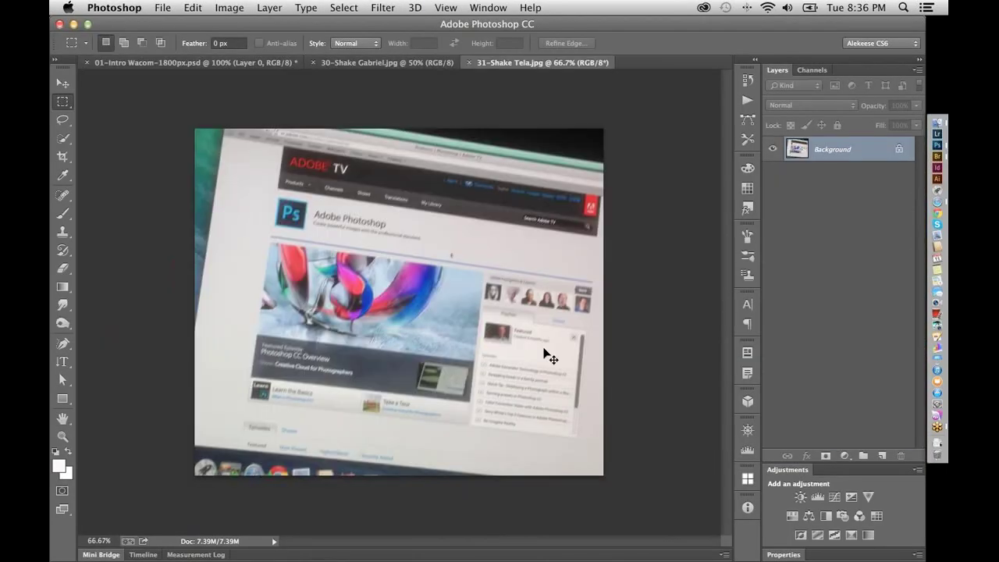
pyautogui.press('super+alt+0')
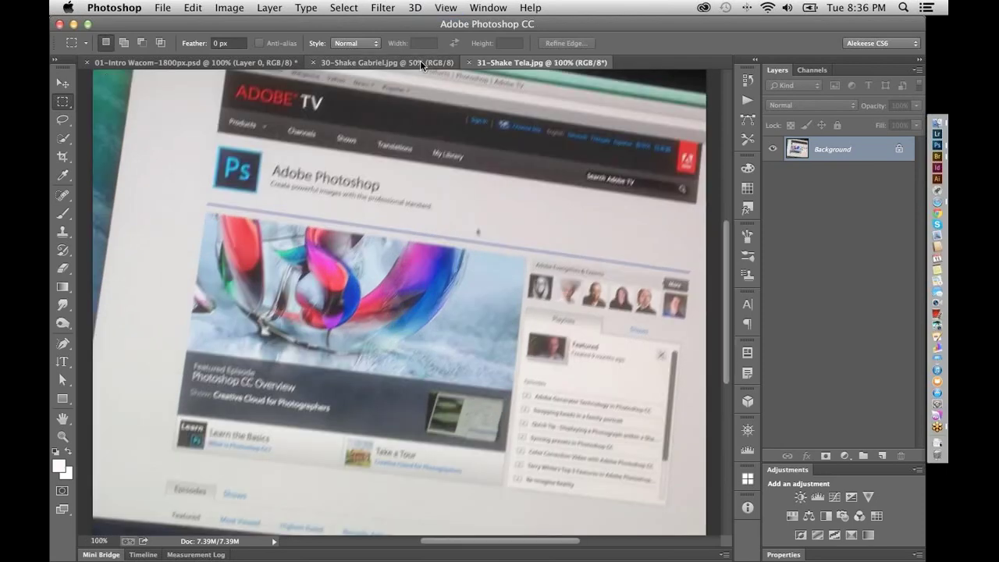
# Start the Shake Reduction filter on the photo of the boy and set Blur Trace Bounds to 76 px
pyautogui.click(407, 64)
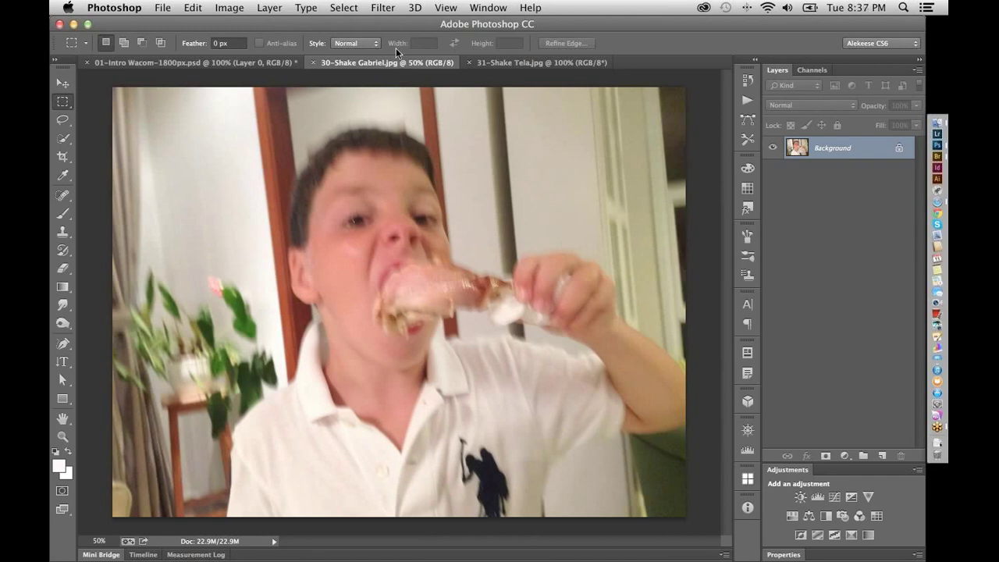
pyautogui.click(384, 8)
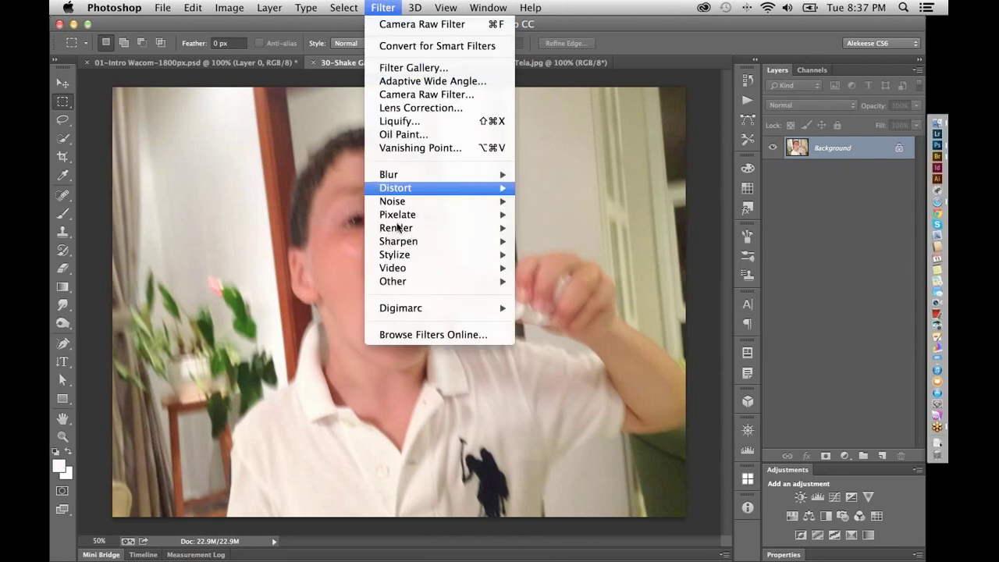
pyautogui.moveTo(402, 242)
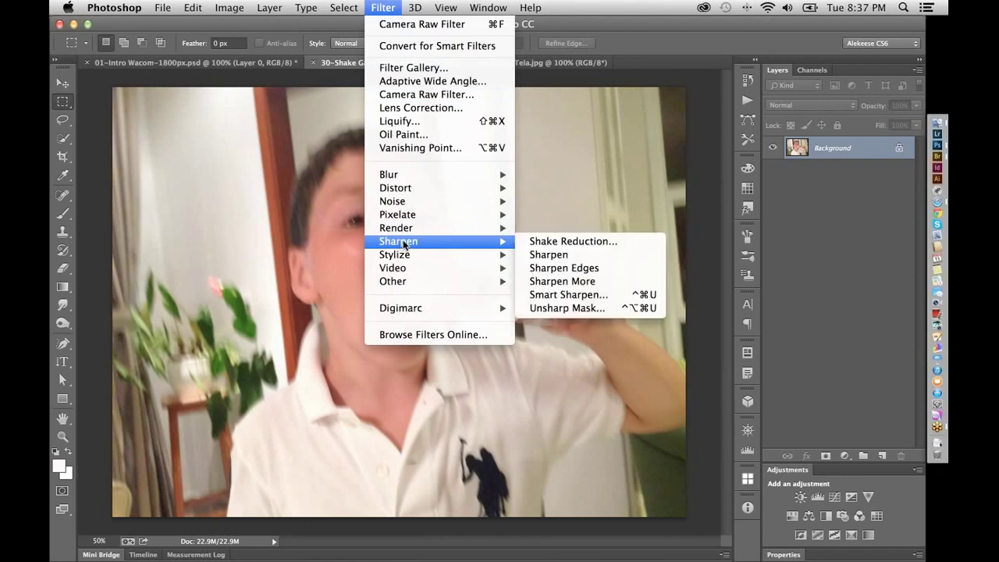
pyautogui.click(578, 241)
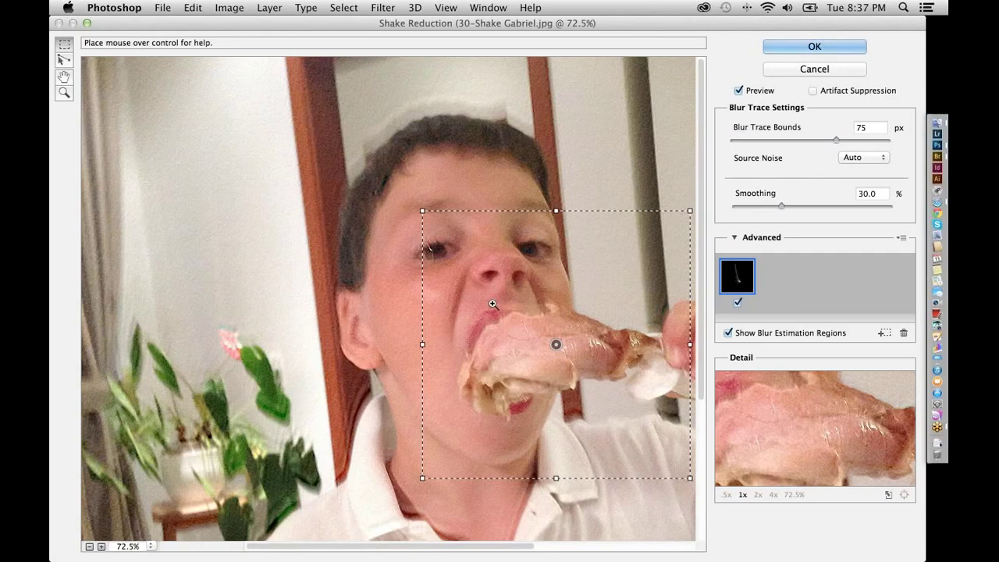
pyautogui.press('super+minus')
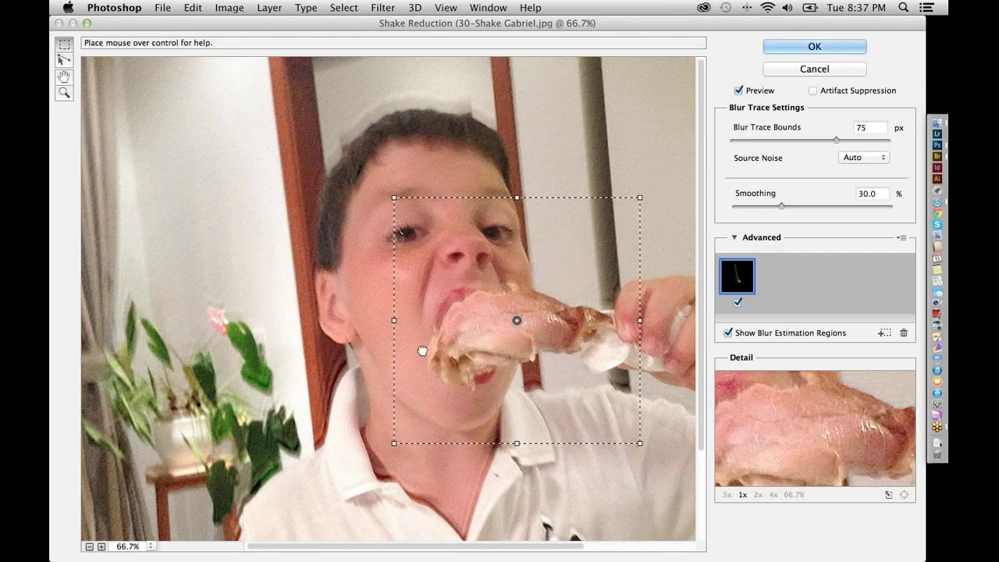
pyautogui.moveTo(421, 351); pyautogui.dragTo(278, 265)
pyautogui.moveTo(836, 140); pyautogui.dragTo(785, 136)
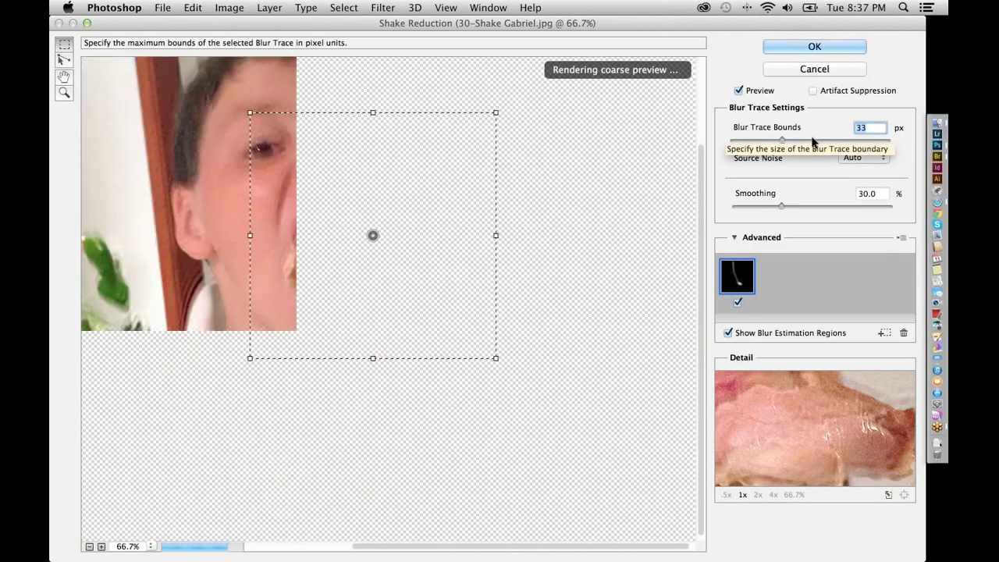
pyautogui.write('76')
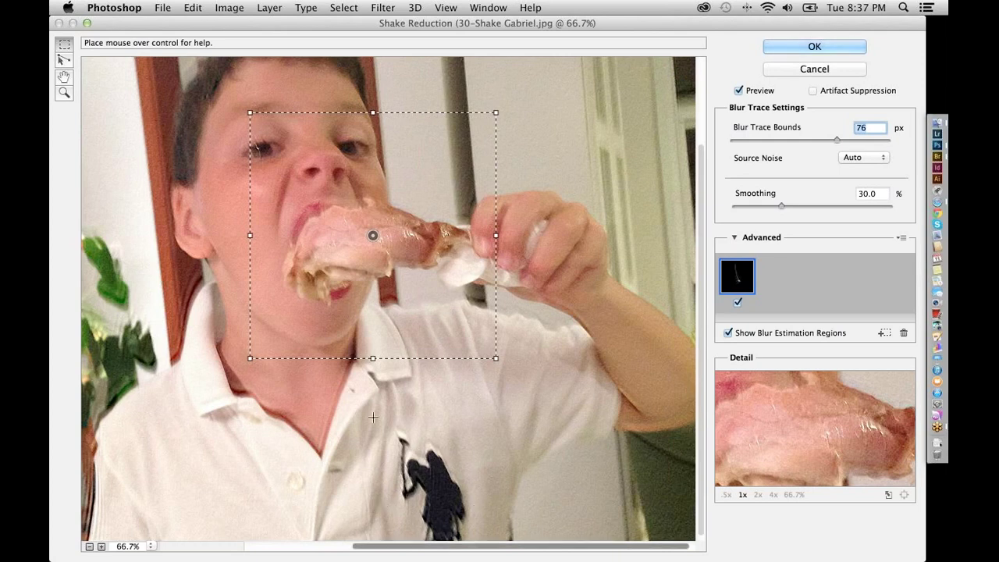
# Add a second blur estimation region over the shirt logo with Blur Trace Bounds of 46 px and apply the filter
pyautogui.moveTo(333, 373)
pyautogui.mouseDown()
pyautogui.moveTo(422, 455)
pyautogui.moveTo(373, 404)
pyautogui.moveTo(561, 551)
pyautogui.mouseUp()
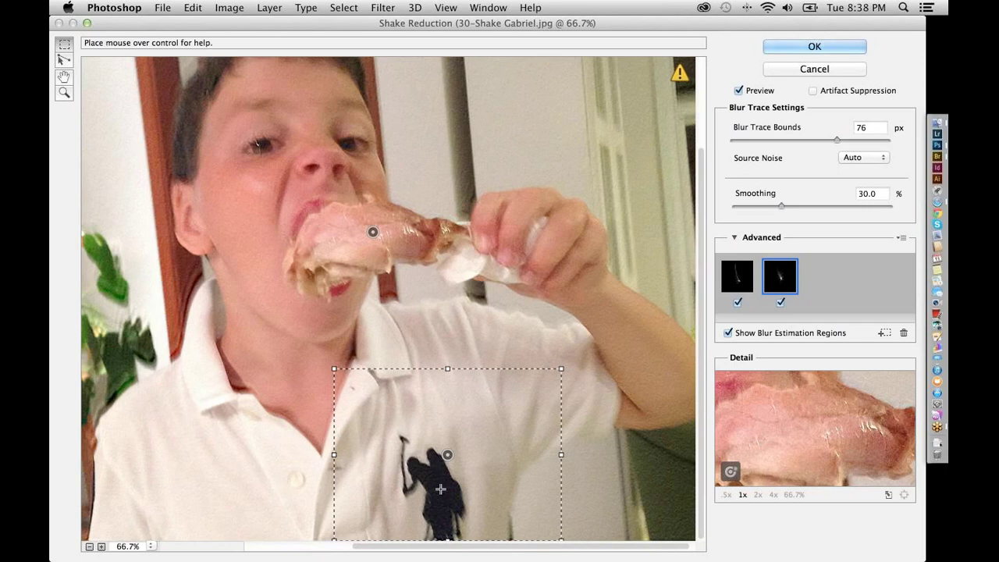
pyautogui.moveTo(830, 141); pyautogui.dragTo(809, 143)
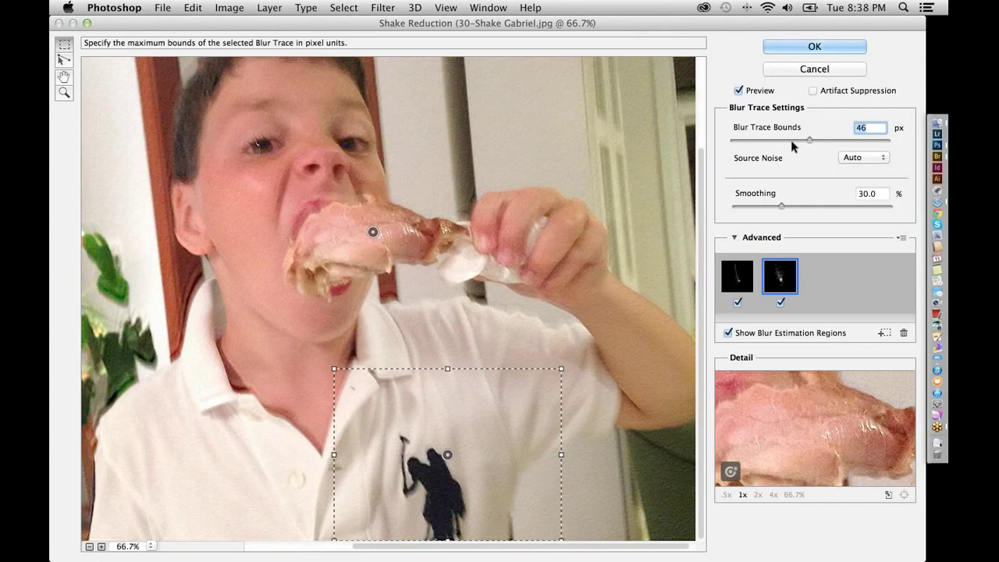
pyautogui.click(373, 233)
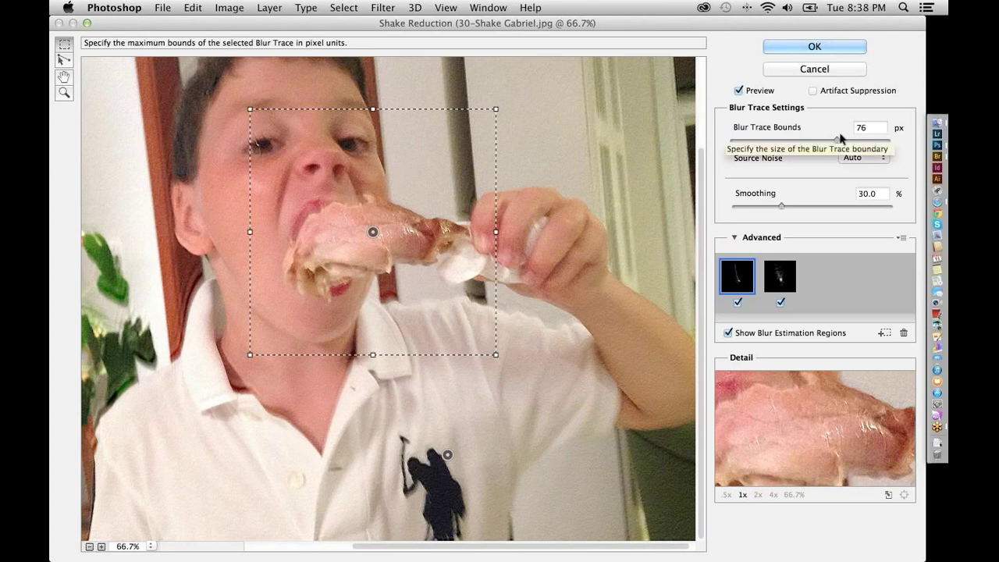
pyautogui.click(447, 455)
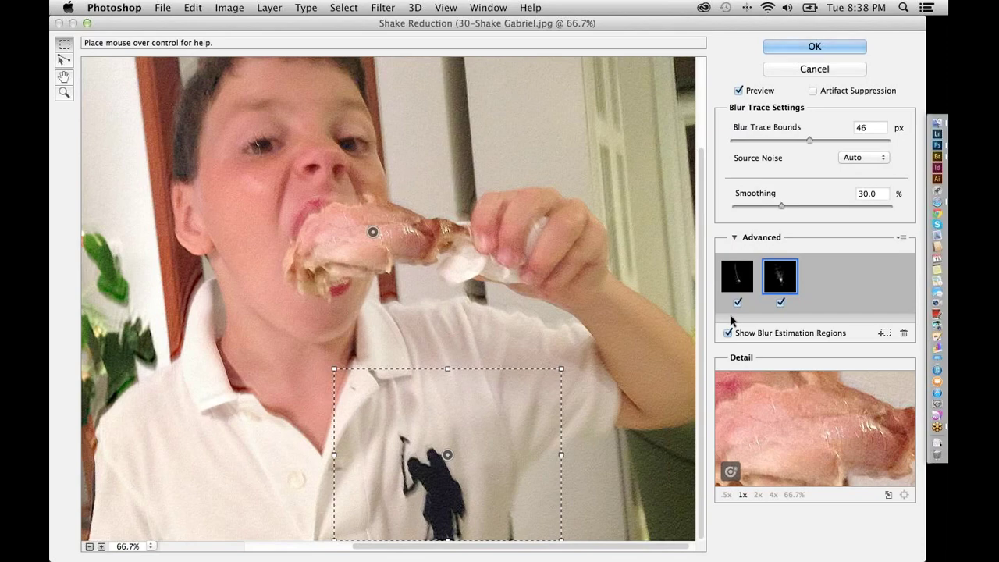
pyautogui.click(834, 49)
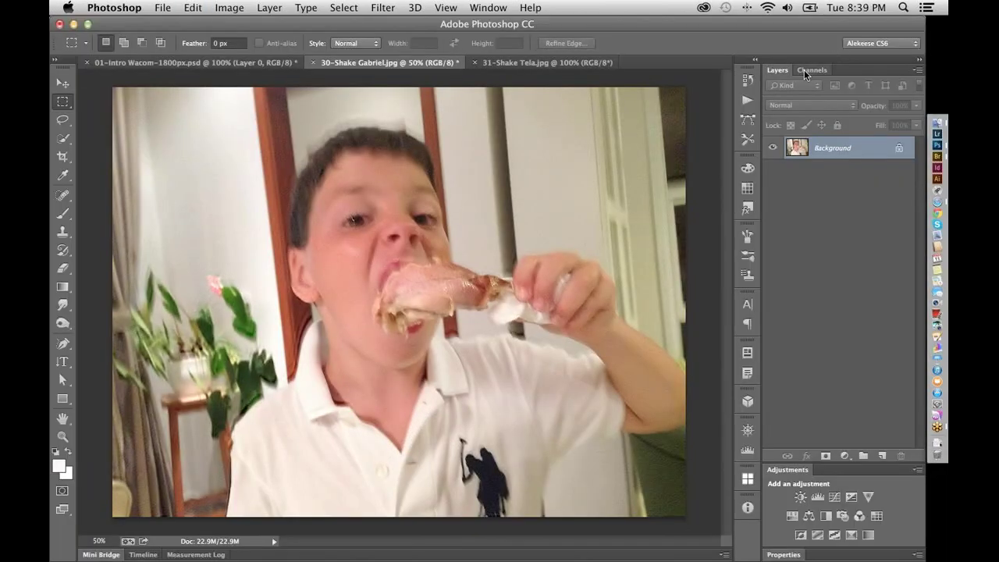
# Examine the blurred artwork and playlist text in 31-Shake Tela.jpg at 200% zoom
pyautogui.click(525, 63)
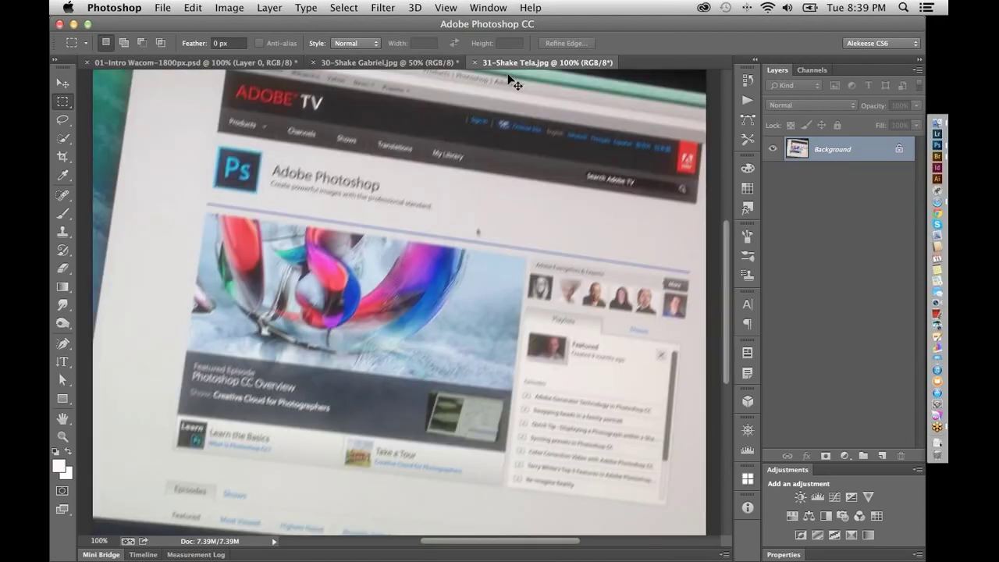
pyautogui.press('super+plus')
pyautogui.press('super+plus')
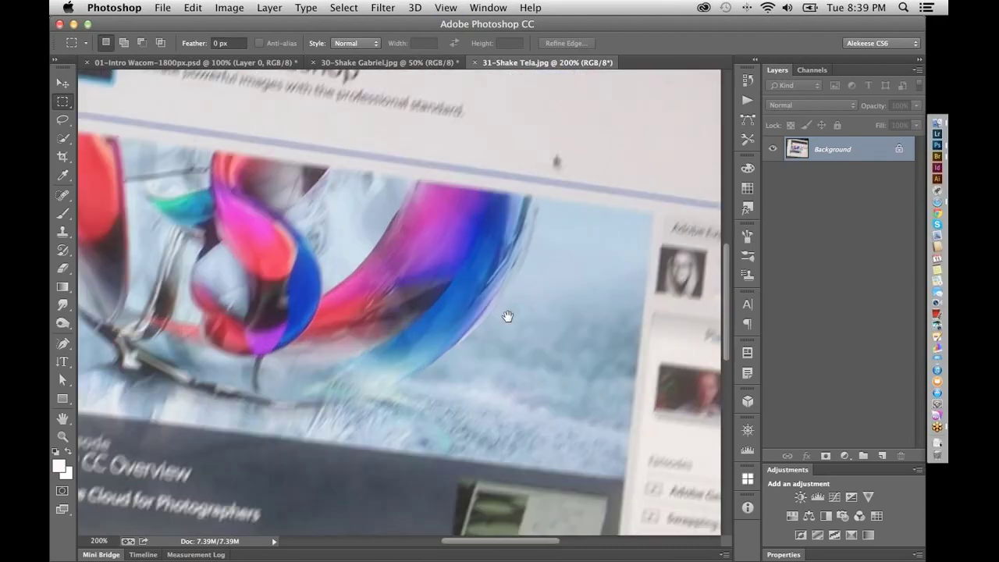
pyautogui.scroll(2, 297, 200)
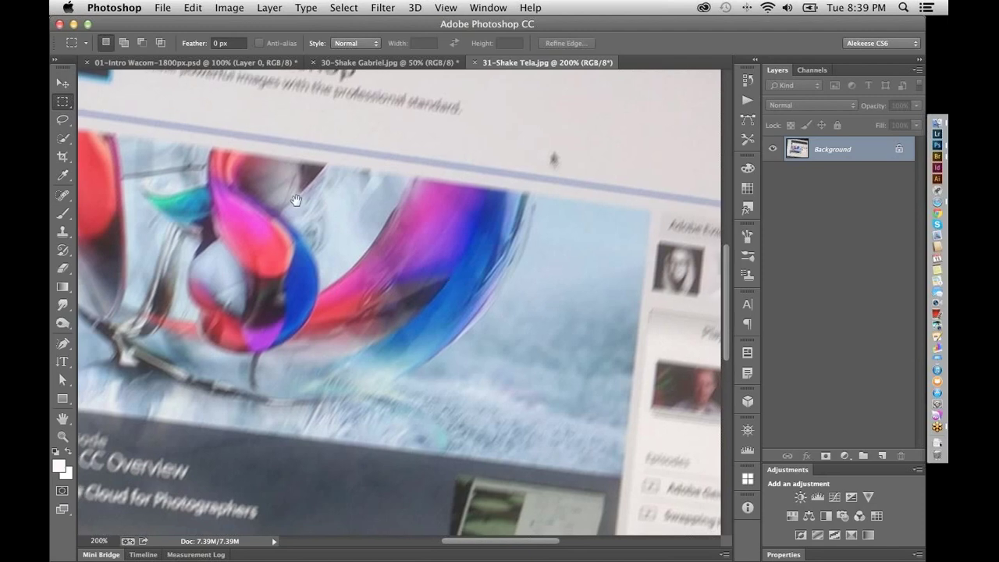
pyautogui.hscroll(8, 297, 201)
pyautogui.scroll(-4, 336, 235)
pyautogui.scroll(-4, 349, 207)
pyautogui.hscroll(2, 348, 208)
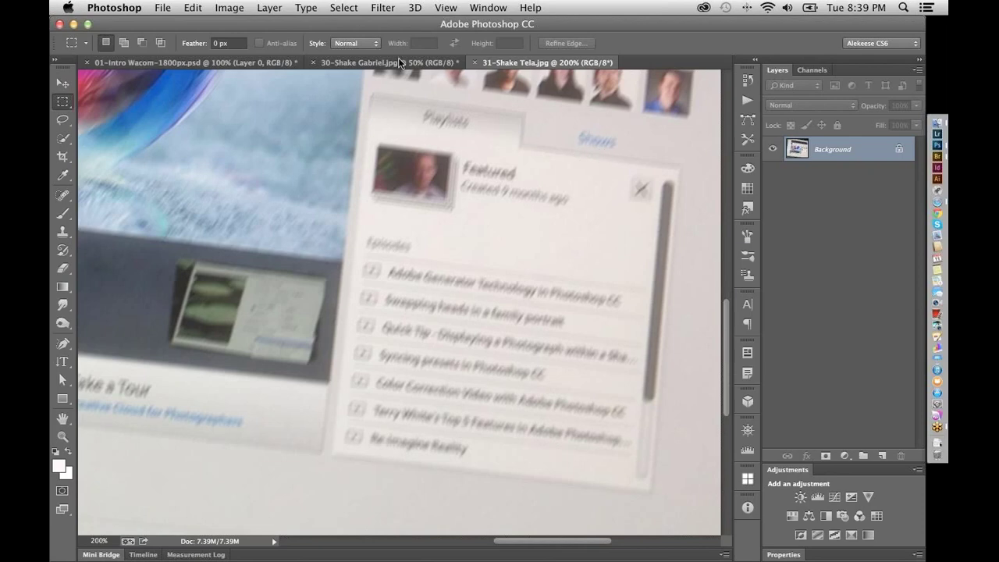
# Start the Shake Reduction filter on 31-Shake Tela.jpg and move the blur estimation region onto the playlist box
pyautogui.click(386, 8)
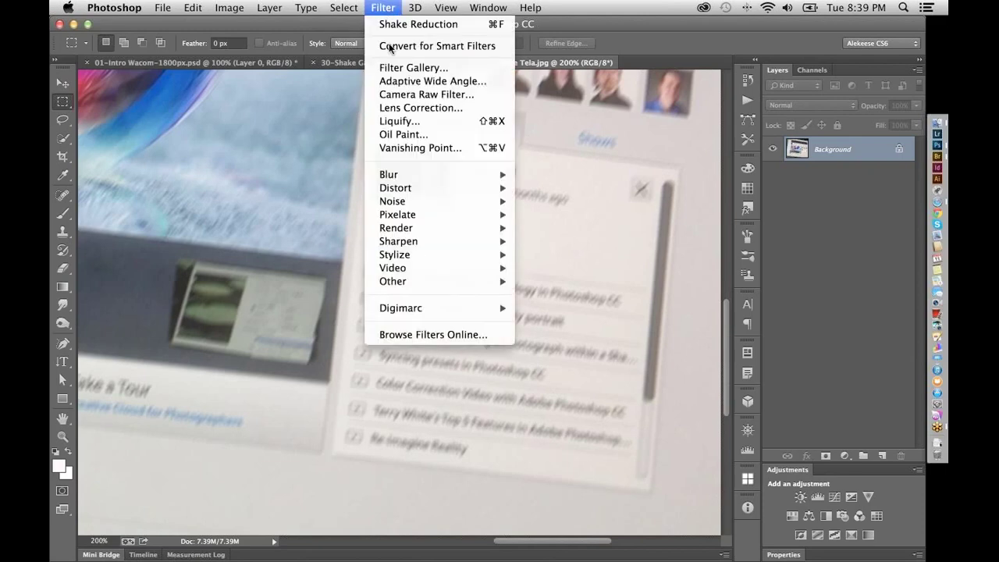
pyautogui.moveTo(430, 241)
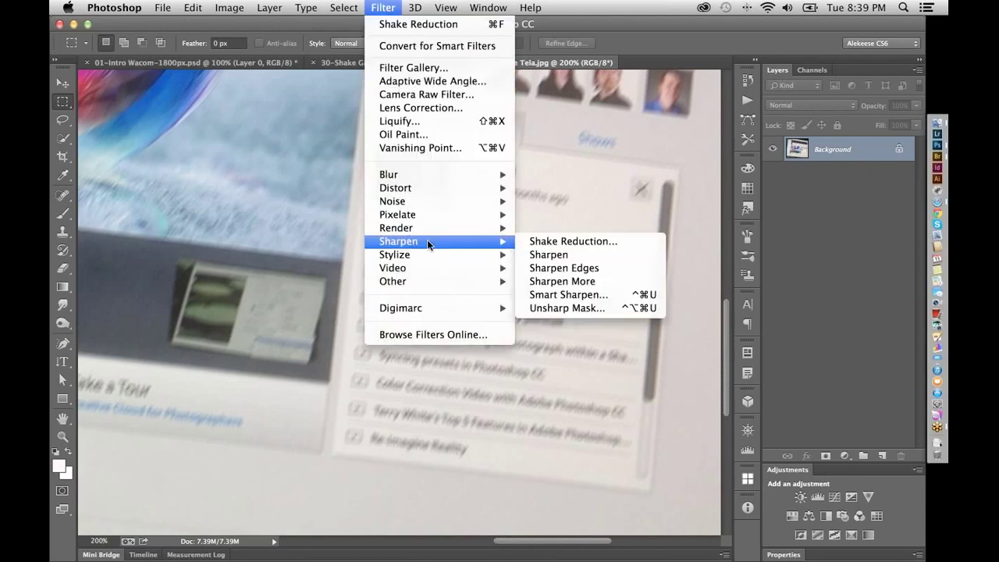
pyautogui.click(601, 245)
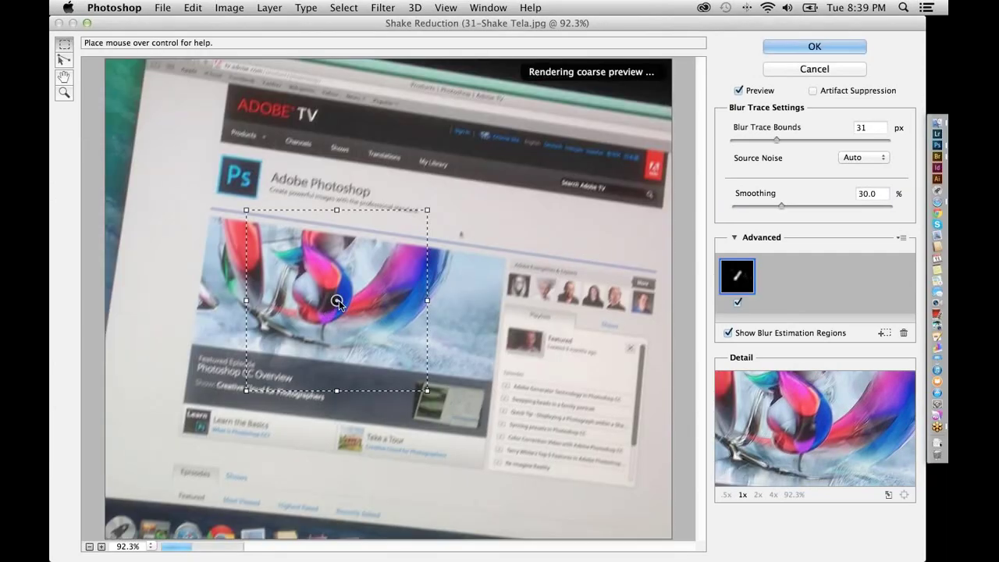
pyautogui.moveTo(343, 305); pyautogui.dragTo(567, 410)
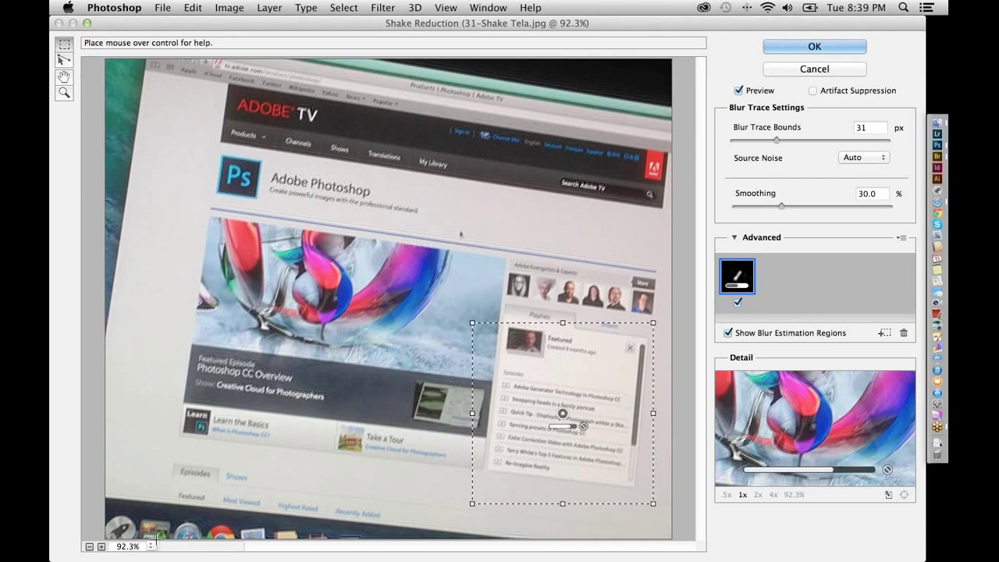
# Compare the original image with the Shake Reduction preview at 100% zoom
pyautogui.rightClick(229, 390)
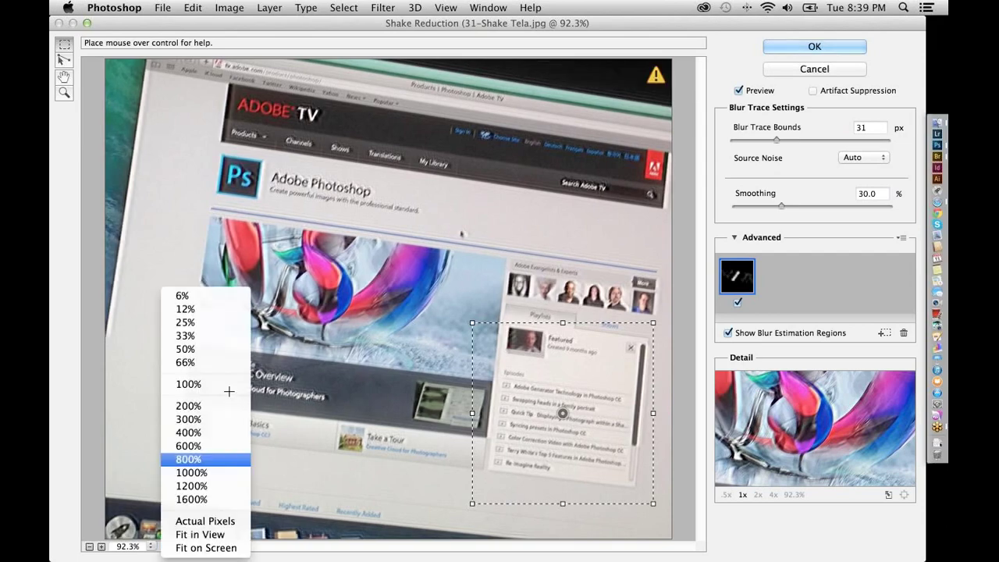
pyautogui.click(228, 389)
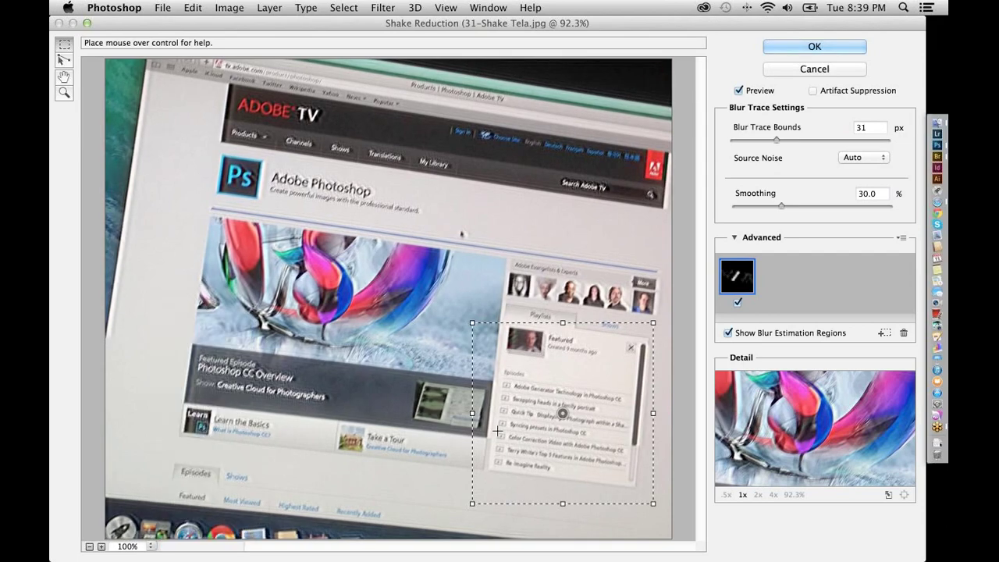
pyautogui.scroll(-2, 624, 400)
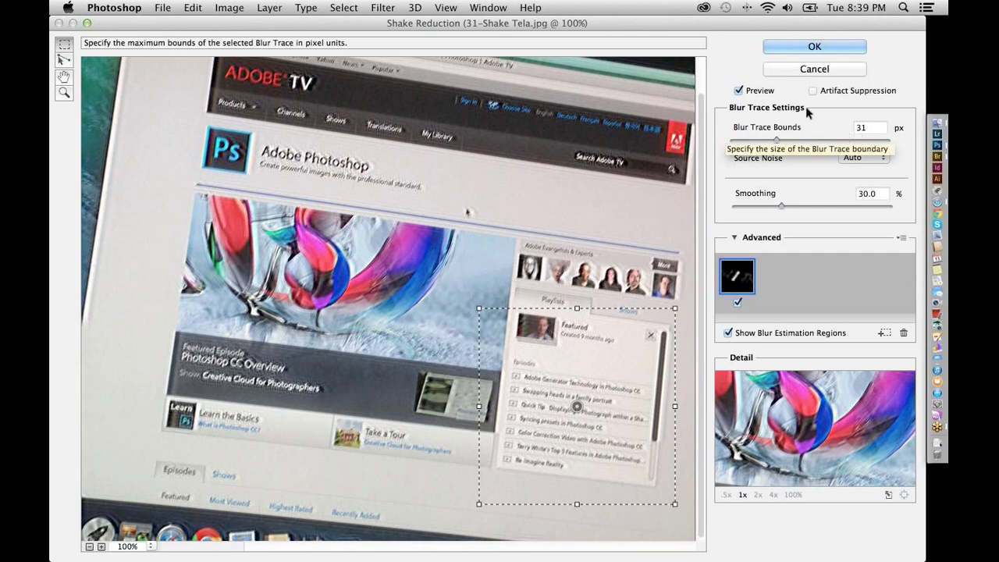
pyautogui.click(741, 92)
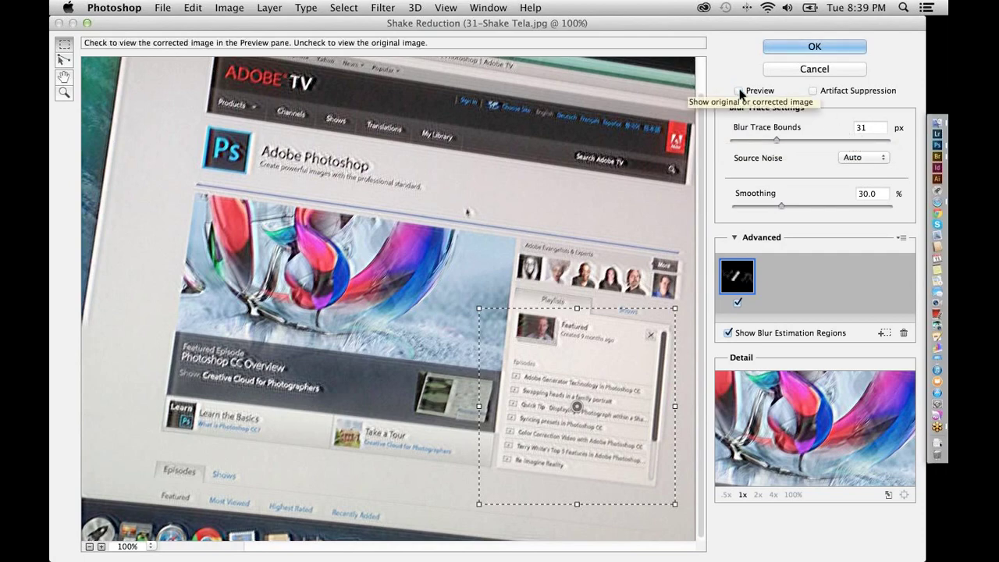
pyautogui.click(739, 91)
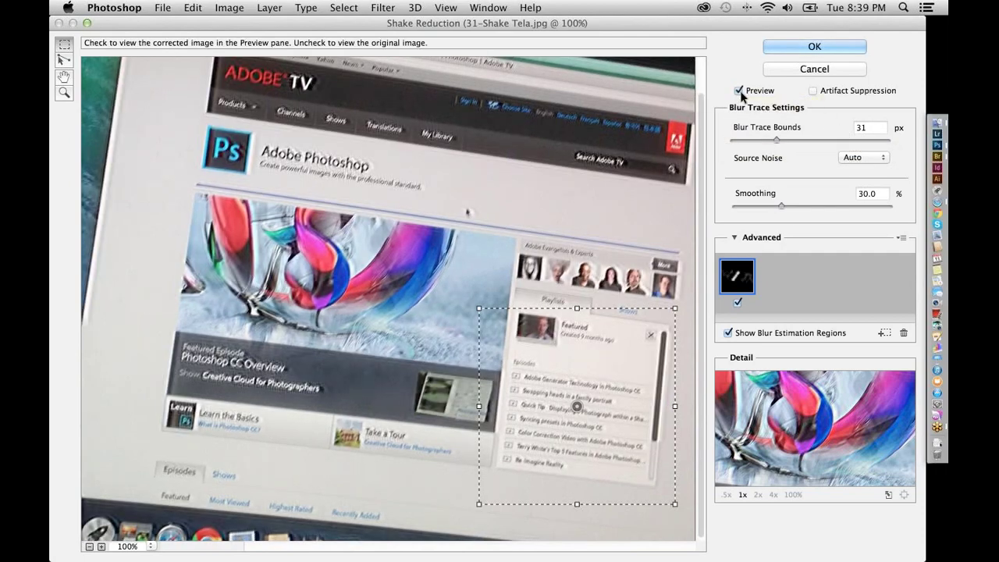
# Set Blur Trace Bounds for the playlist region to 10 px, checking the text at 200% zoom
pyautogui.press('super+plus')
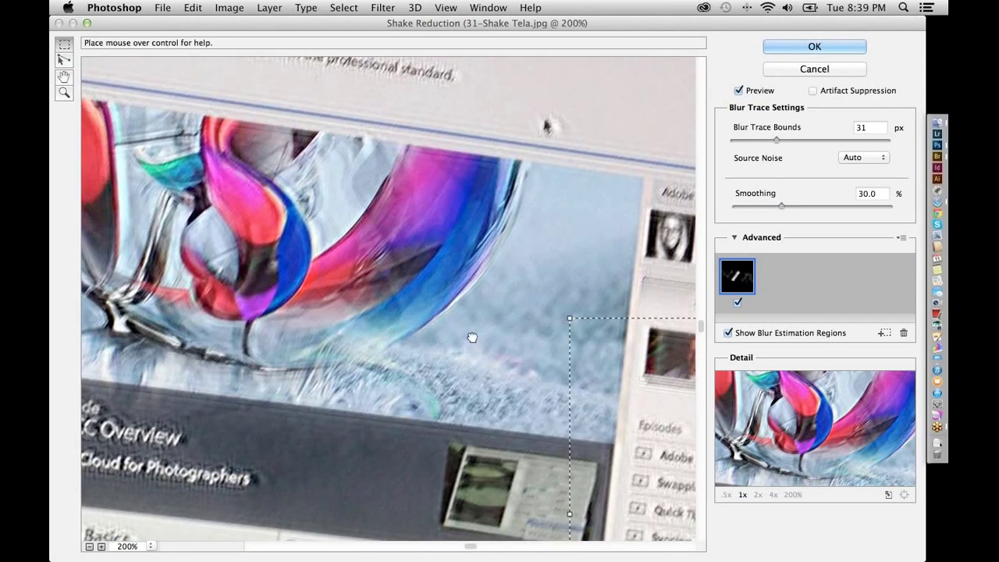
pyautogui.scroll(-5, 508, 271)
pyautogui.hscroll(6, 507, 271)
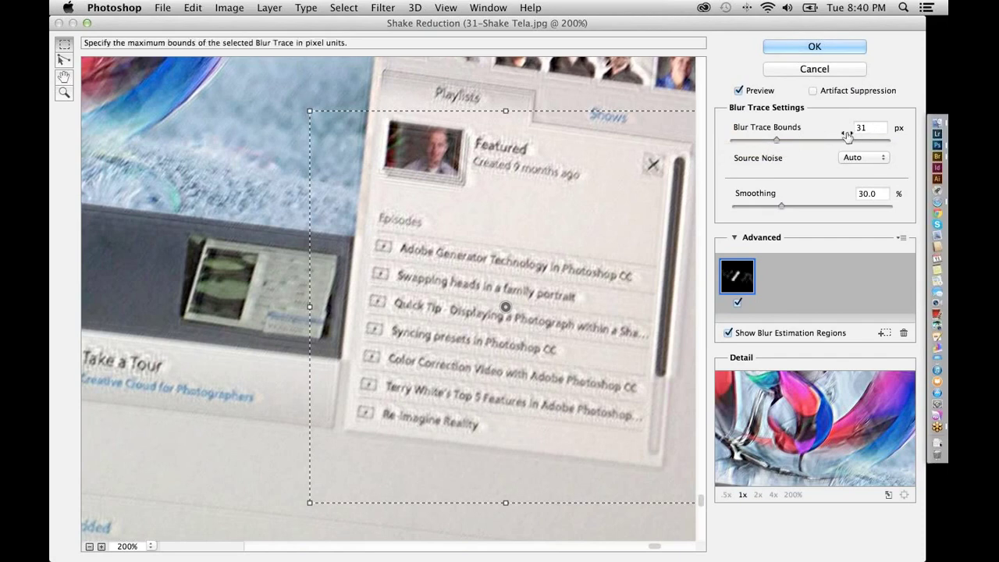
pyautogui.click(810, 144)
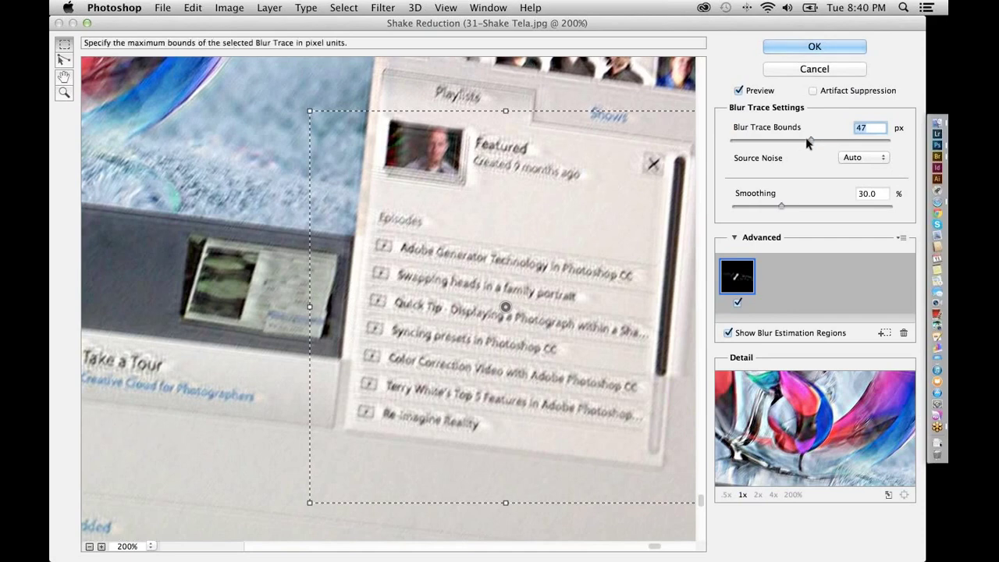
pyautogui.moveTo(809, 142); pyautogui.dragTo(716, 138)
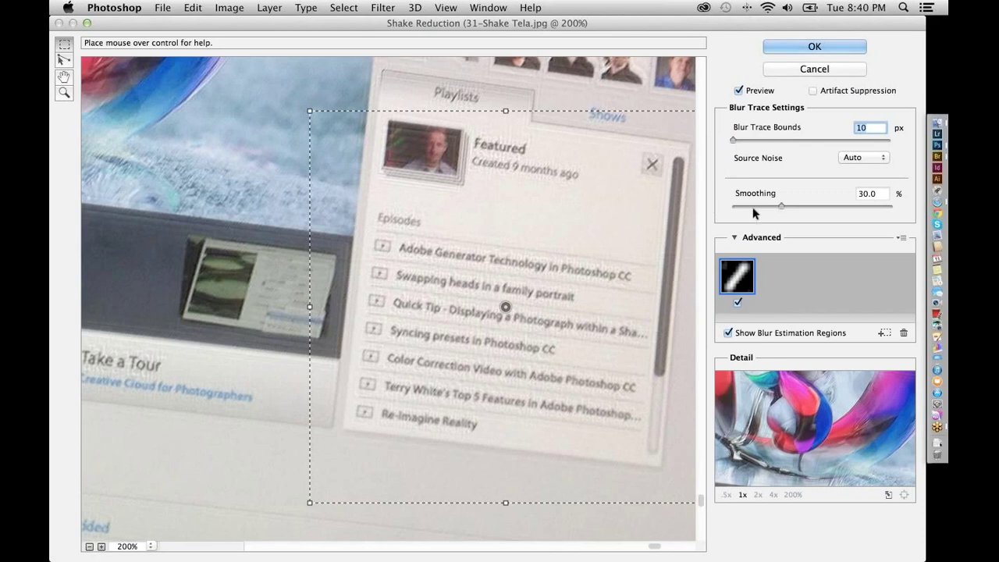
# Set Smoothing to 0% and try the Low and High Source Noise settings before returning it to Auto
pyautogui.moveTo(782, 206); pyautogui.dragTo(719, 216)
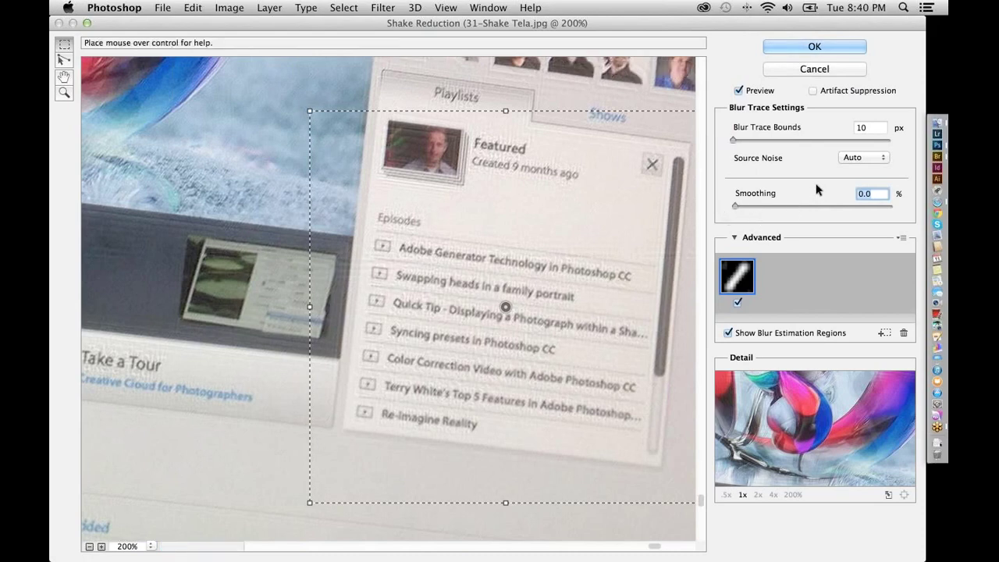
pyautogui.click(871, 158)
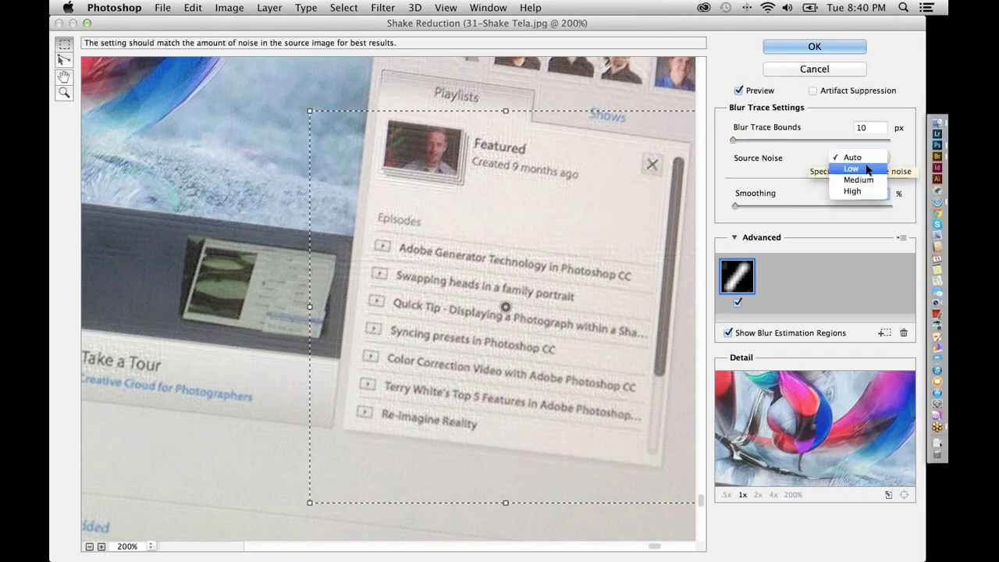
pyautogui.click(870, 169)
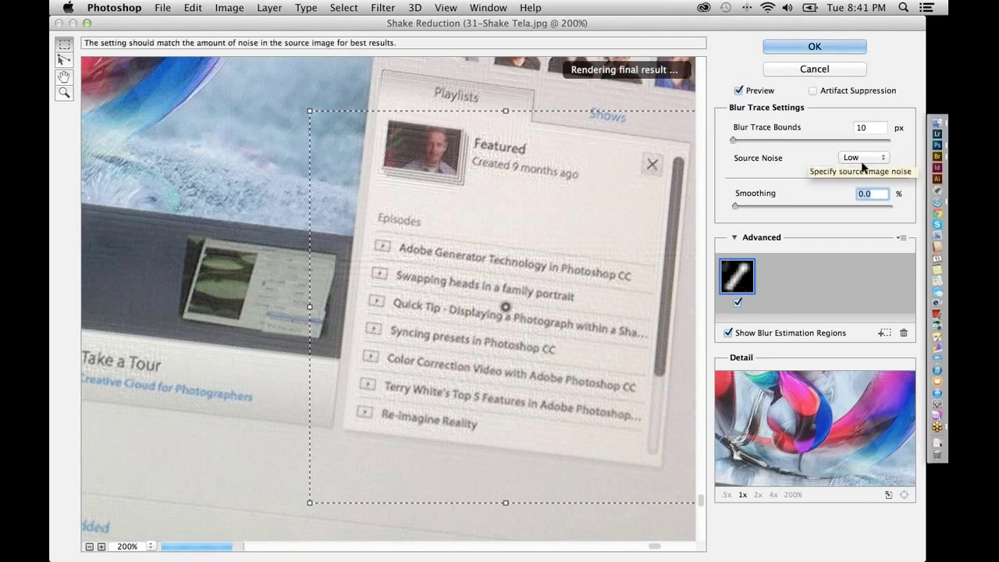
pyautogui.click(870, 156)
pyautogui.click(864, 174)
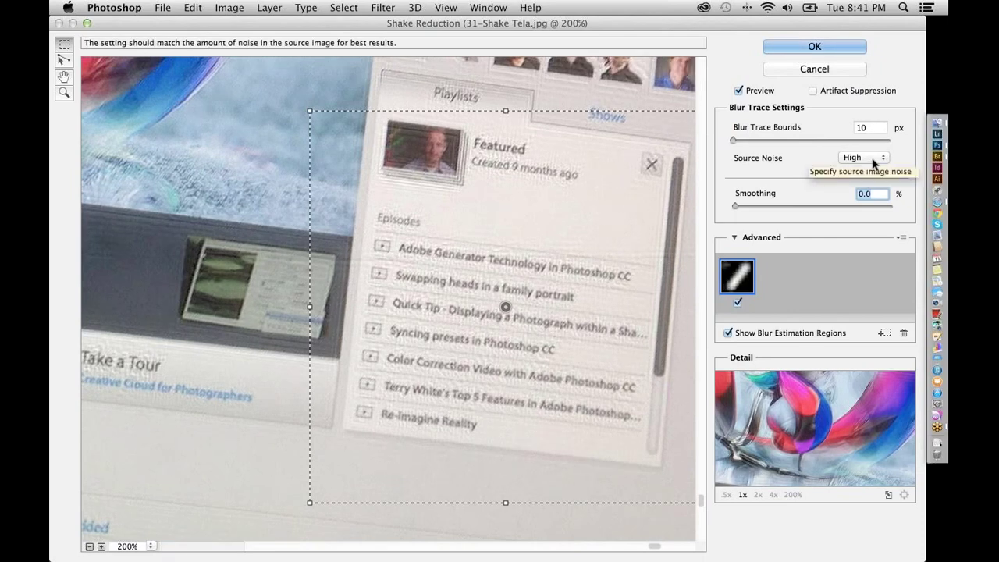
pyautogui.click(872, 158)
pyautogui.click(853, 124)
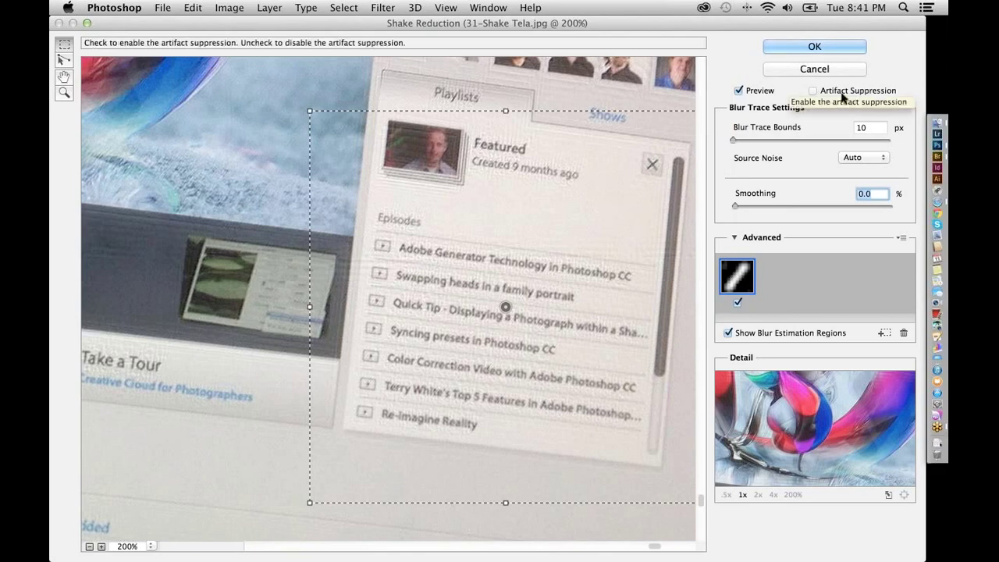
# Enable Artifact Suppression at 0% and compare the corrected preview with the original image
pyautogui.click(814, 91)
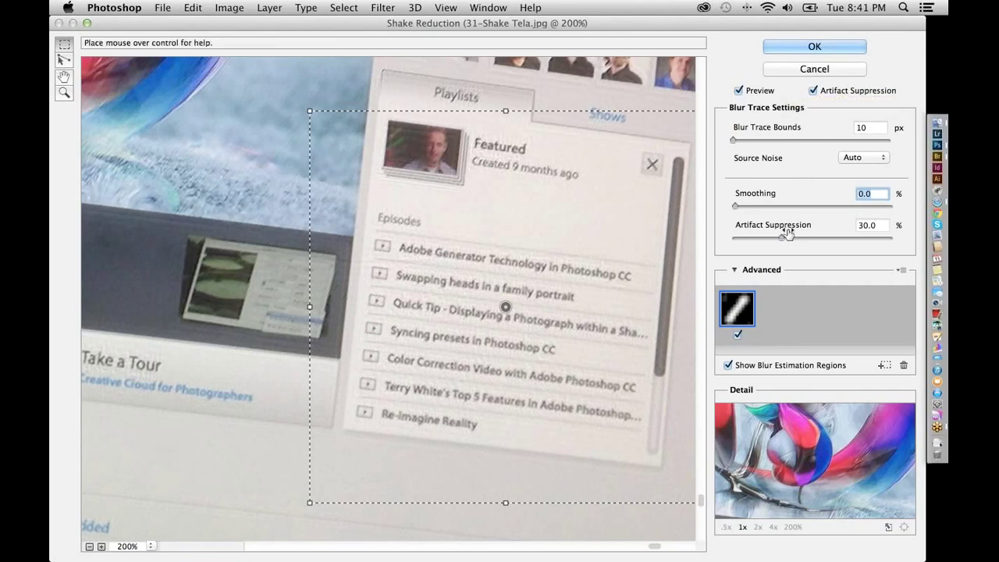
pyautogui.moveTo(781, 237); pyautogui.dragTo(731, 244)
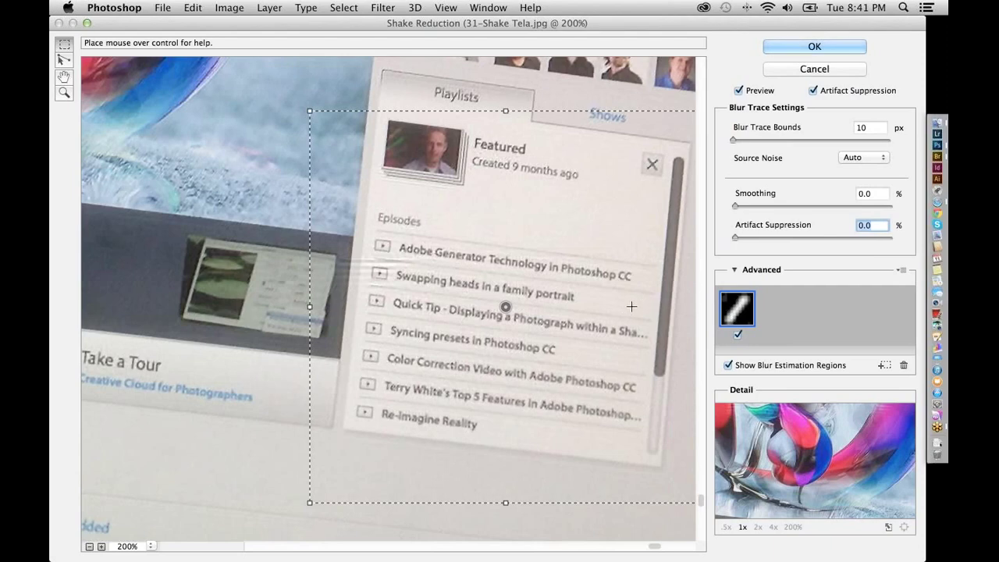
pyautogui.click(740, 91)
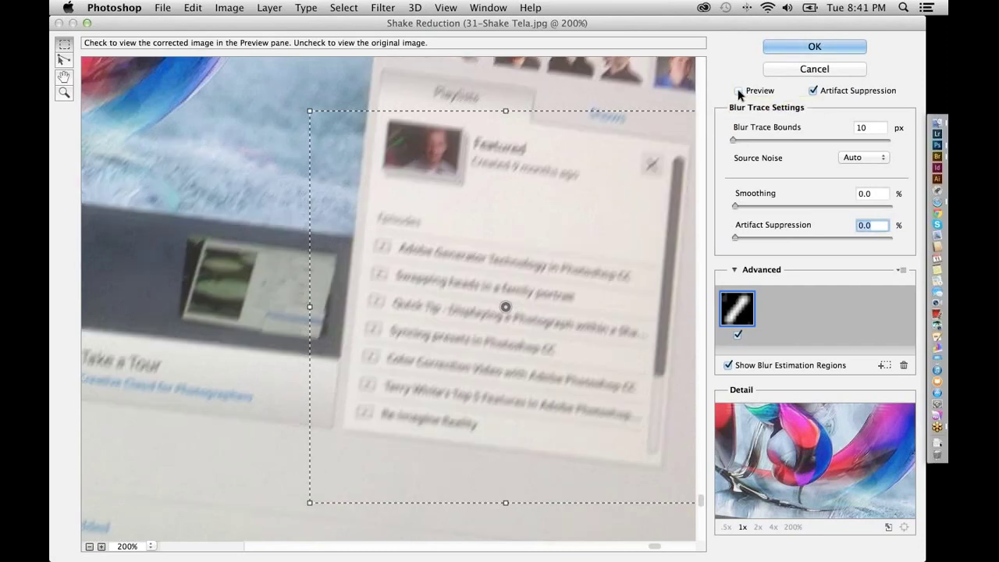
pyautogui.click(740, 92)
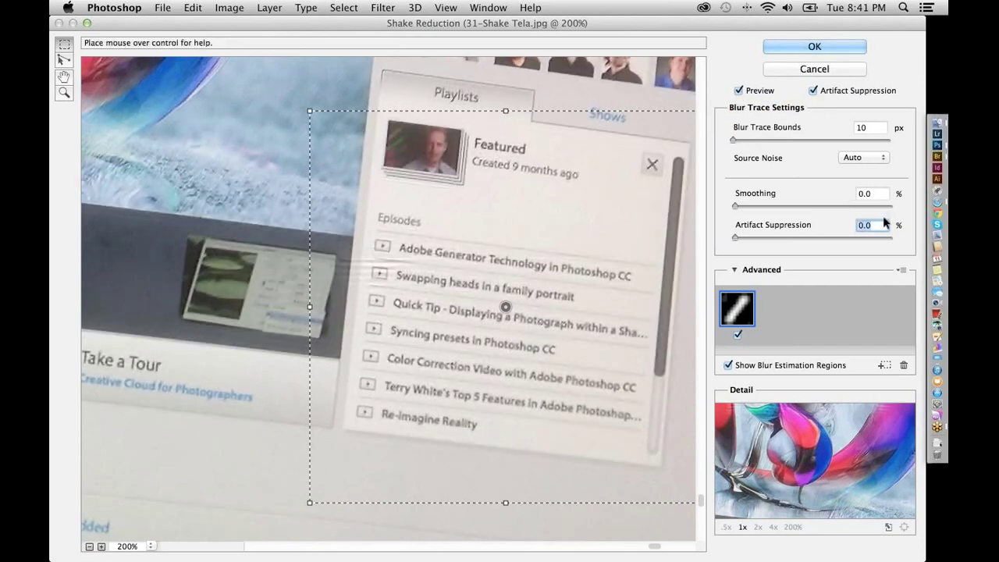
# Set Artifact Suppression to 4% and Smoothing to 5%
pyautogui.press('Up')
pyautogui.press('Up')
pyautogui.press('Up')
pyautogui.press('Up')
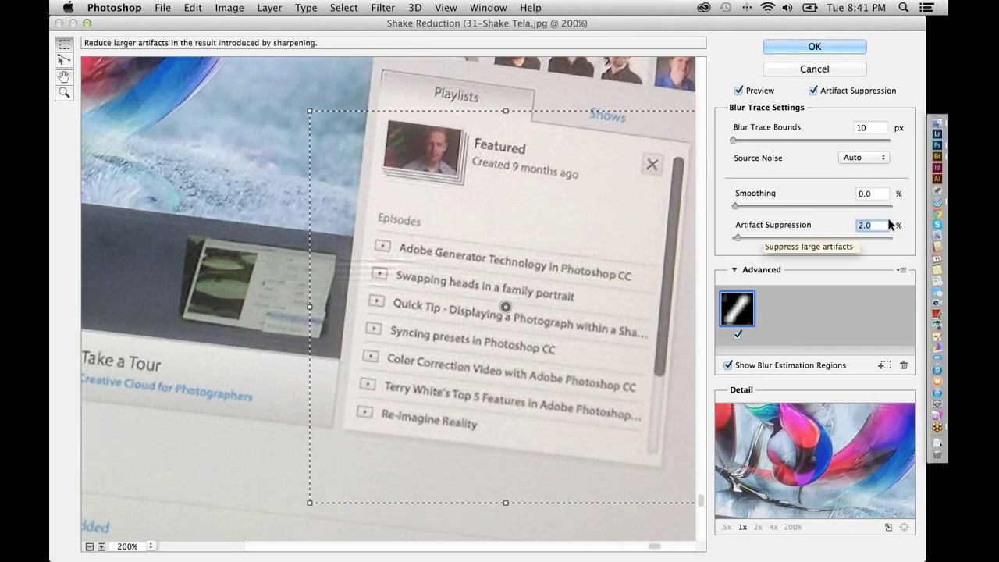
pyautogui.click(843, 200)
pyautogui.write('5')
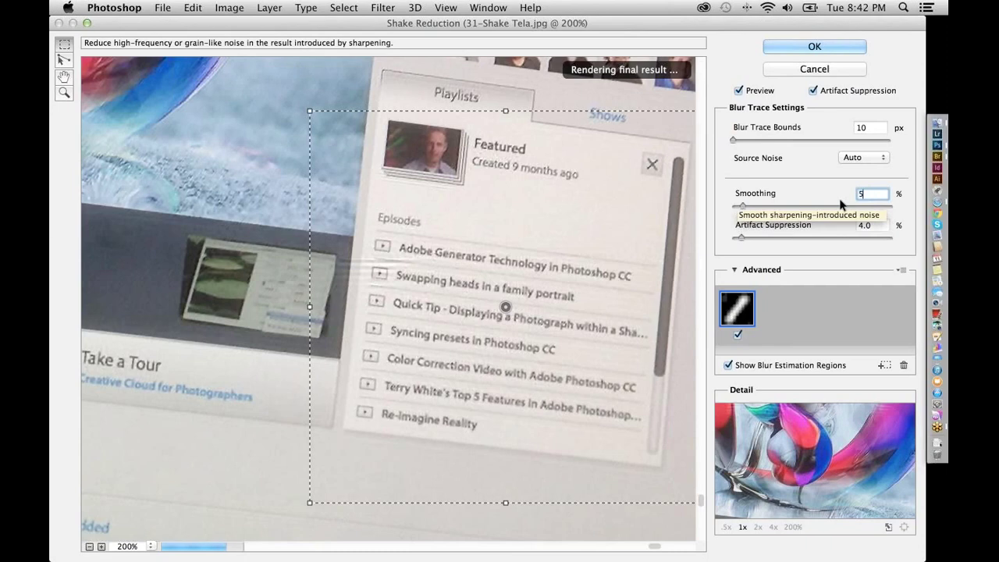
pyautogui.press('Tab')
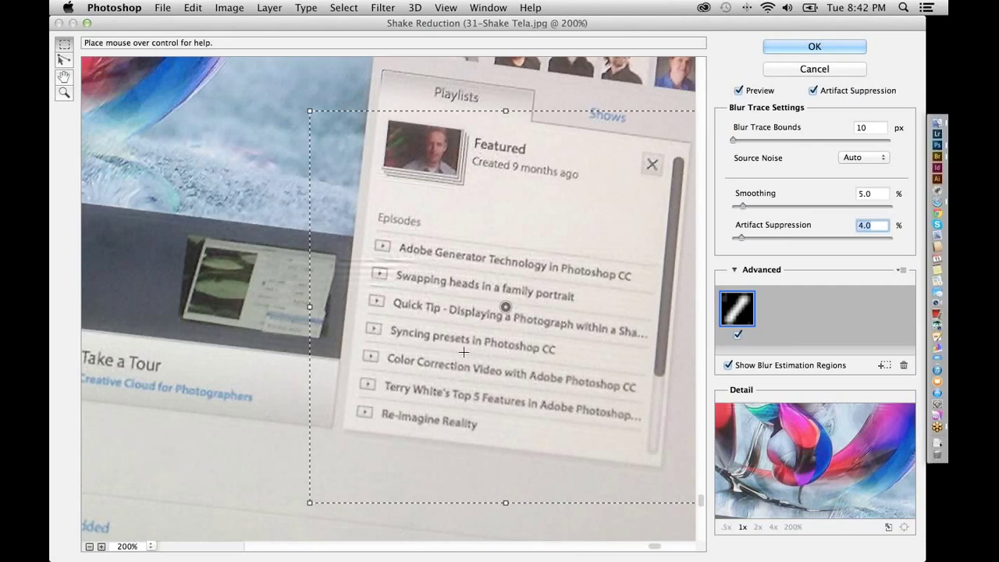
# Compare the original with the corrected preview and apply the Shake Reduction filter
pyautogui.click(738, 90)
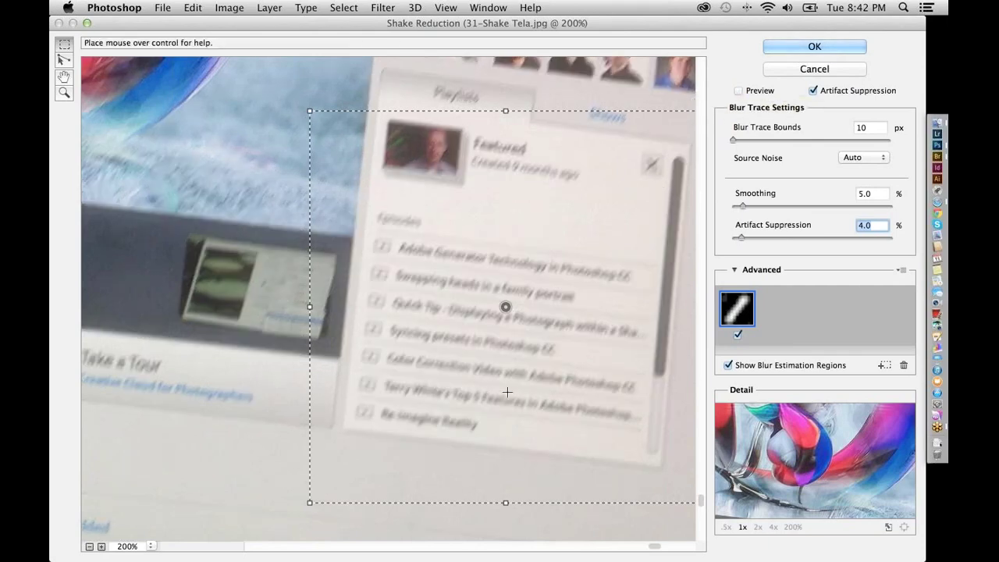
pyautogui.click(738, 90)
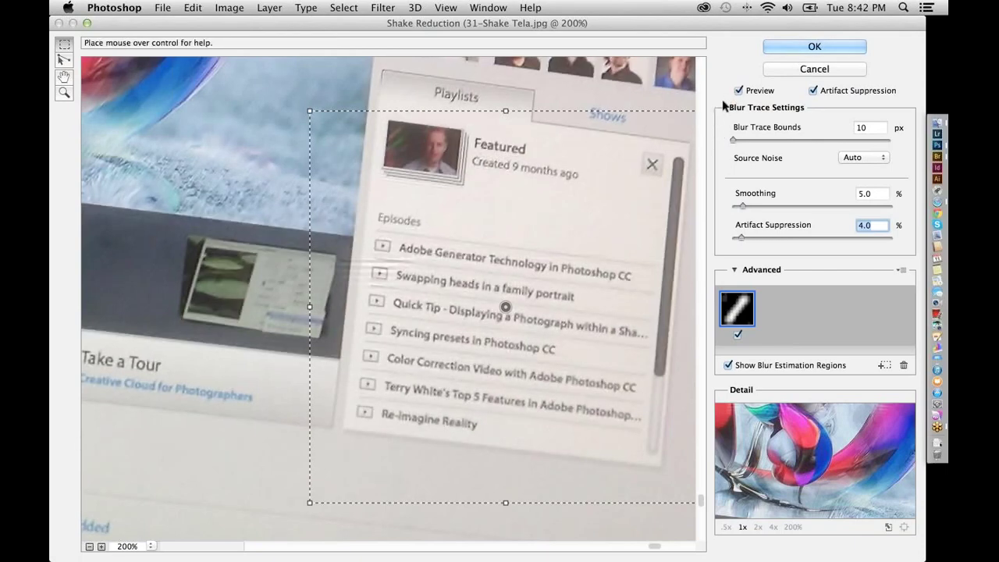
pyautogui.click(824, 46)
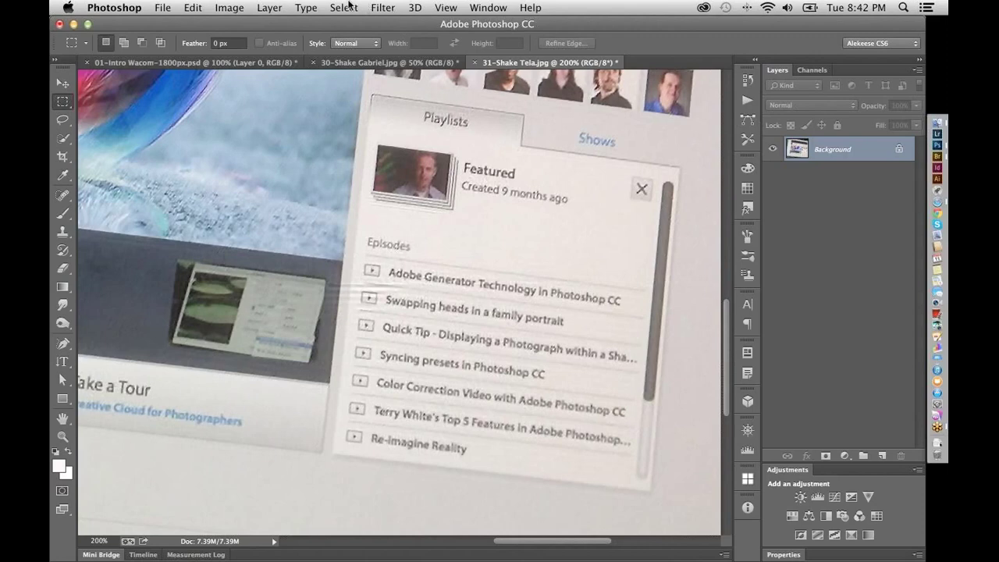
# Apply Smart Sharpen with Amount 200%, Radius 2.0 px and Lens Blur removal, and compare the playlist text before and after
pyautogui.press('super+f')
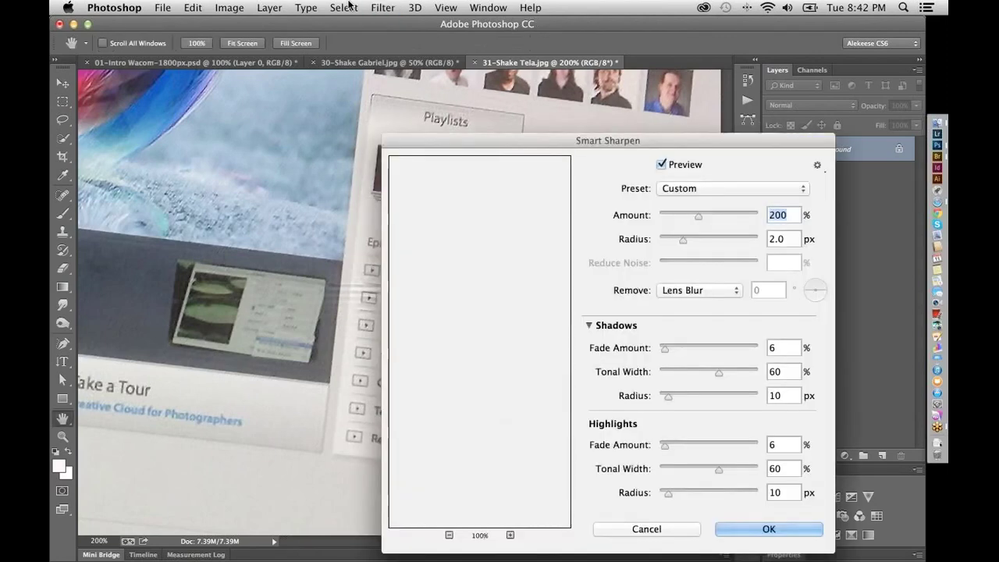
pyautogui.click(770, 529)
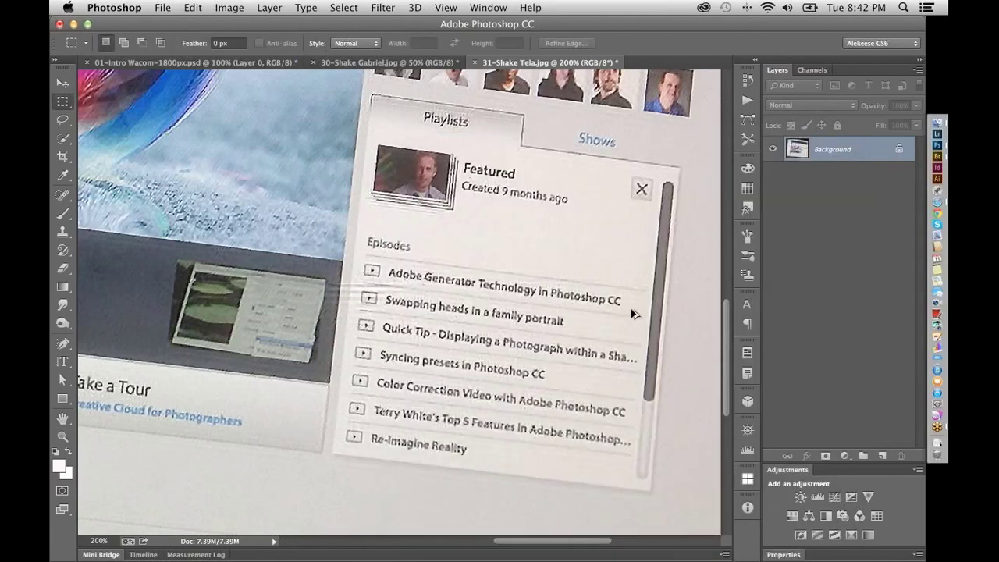
pyautogui.press('super+z')
pyautogui.press('super+z')
pyautogui.press('super+z')
pyautogui.press('super+z')
# Compare the corrected screen photo with its blurred original at 100% zoom by undoing and restoring the correction
pyautogui.press('super+minus')
pyautogui.press('super+minus')
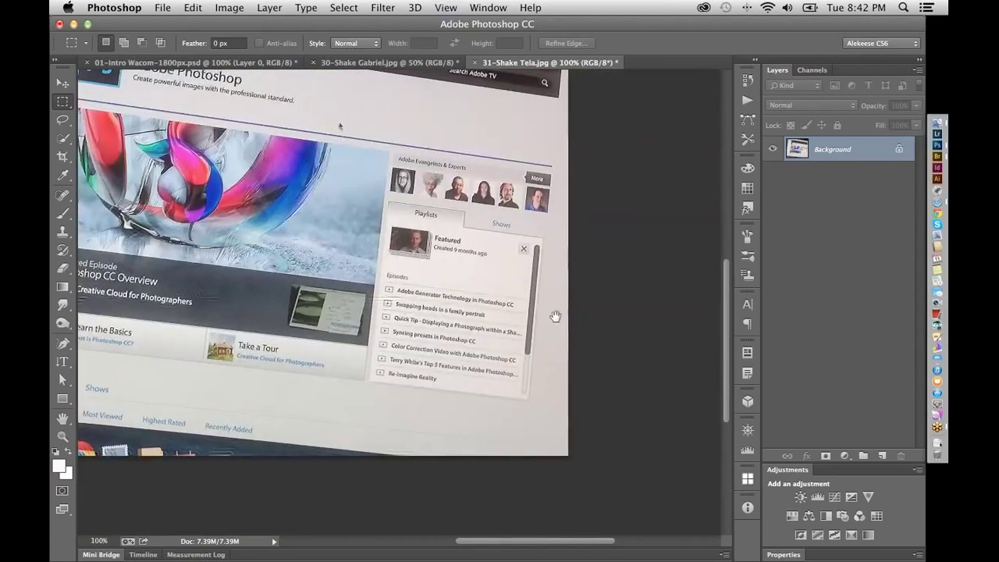
pyautogui.hscroll(-5, 555, 316)
pyautogui.scroll(3, 555, 316)
pyautogui.press('super+z')
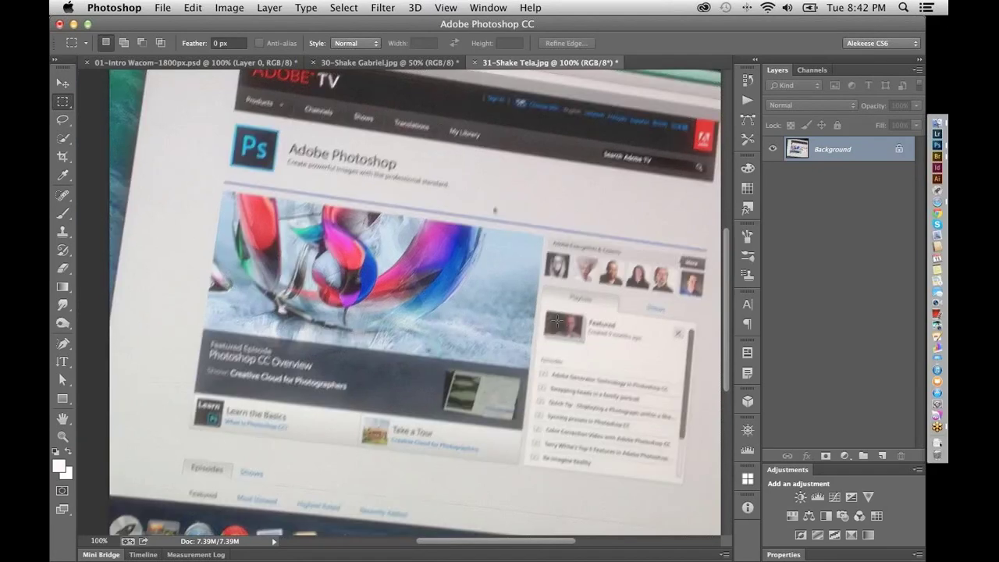
pyautogui.press('super+z')
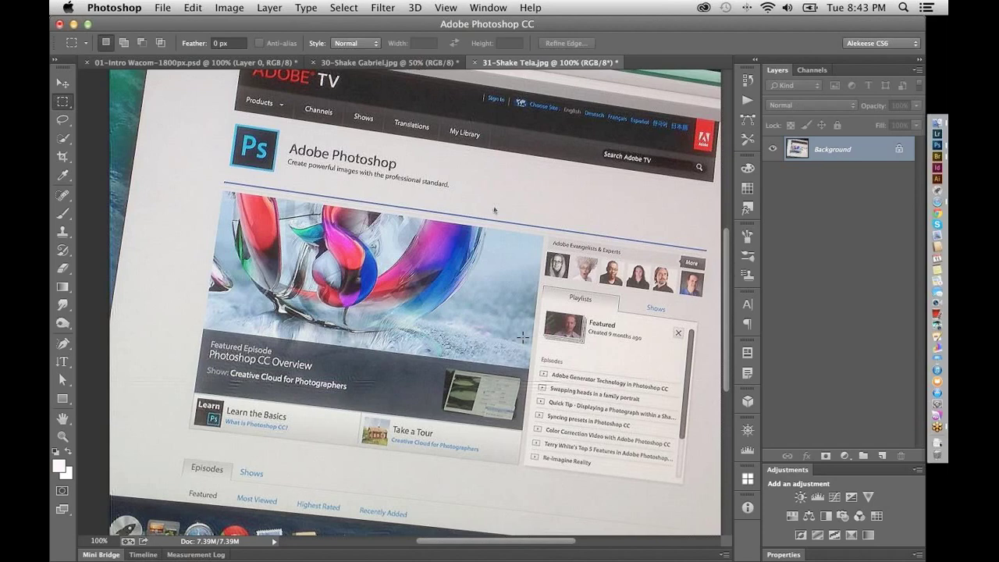
# Close 31-Shake Tela.jpg and 30-Shake Gabriel.jpg without saving the changes
pyautogui.press('super+w')
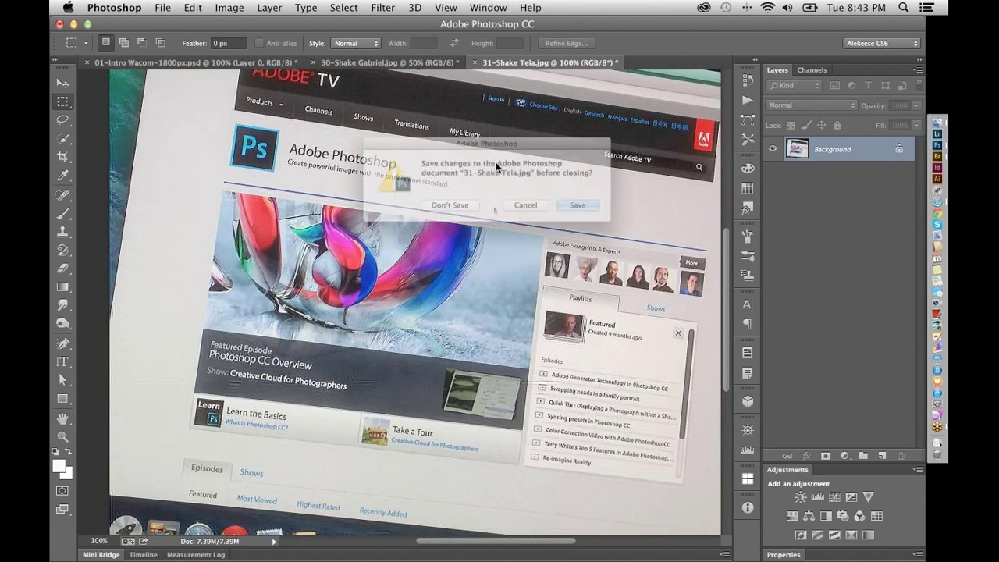
pyautogui.click(457, 214)
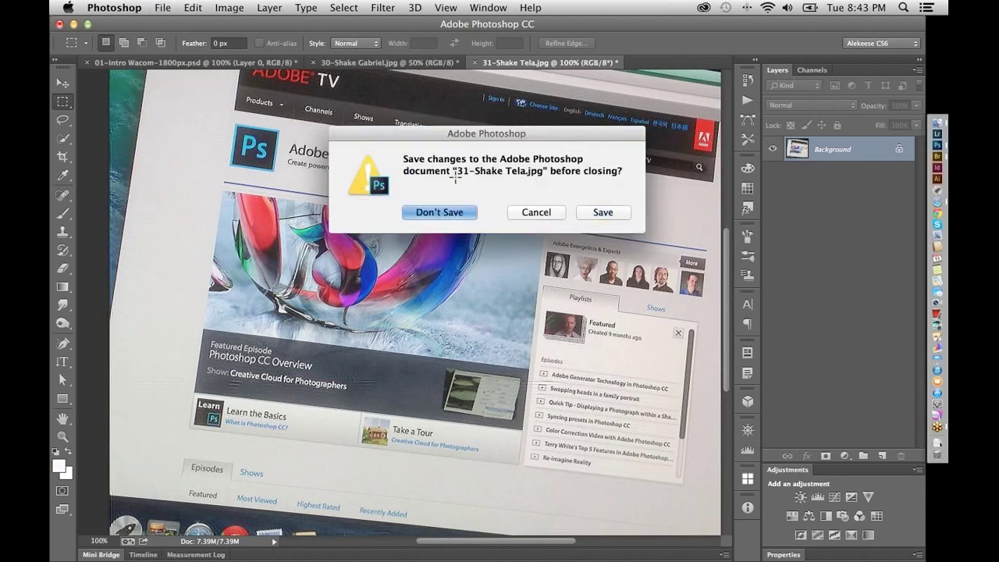
pyautogui.press('super+w')
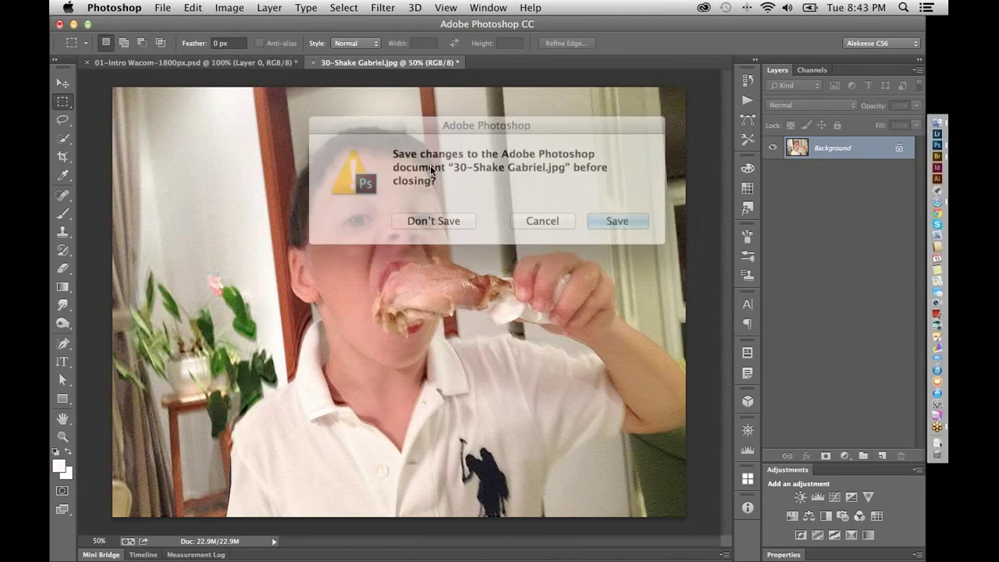
pyautogui.click(449, 220)
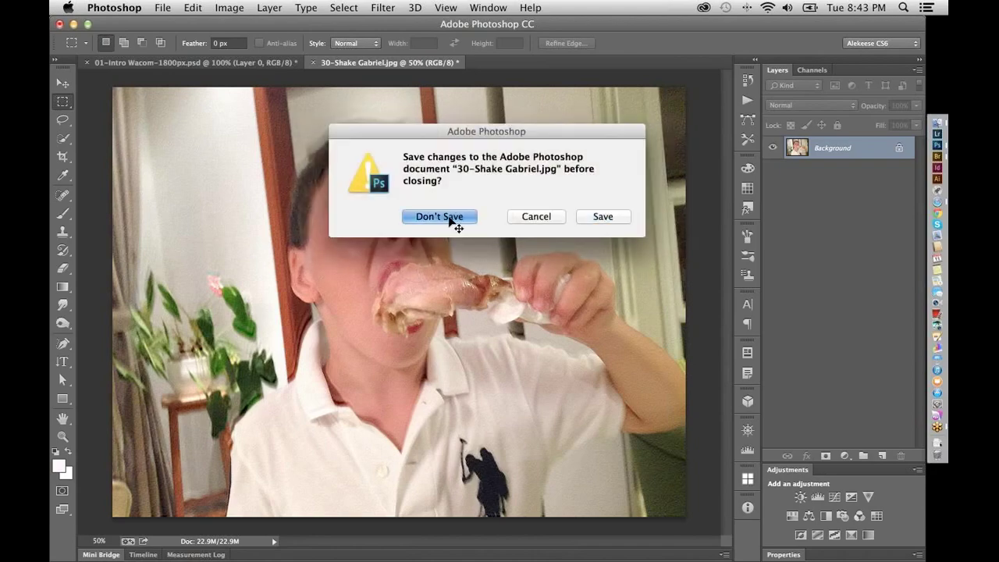
# Switch to Adobe Bridge, open Moldura+Radial Menu.psd and Pele Show+Moldura+Volume Olhos.psd in Photoshop, and bring Moldura+Radial Menu.psd to the front
pyautogui.press('super+Tab')
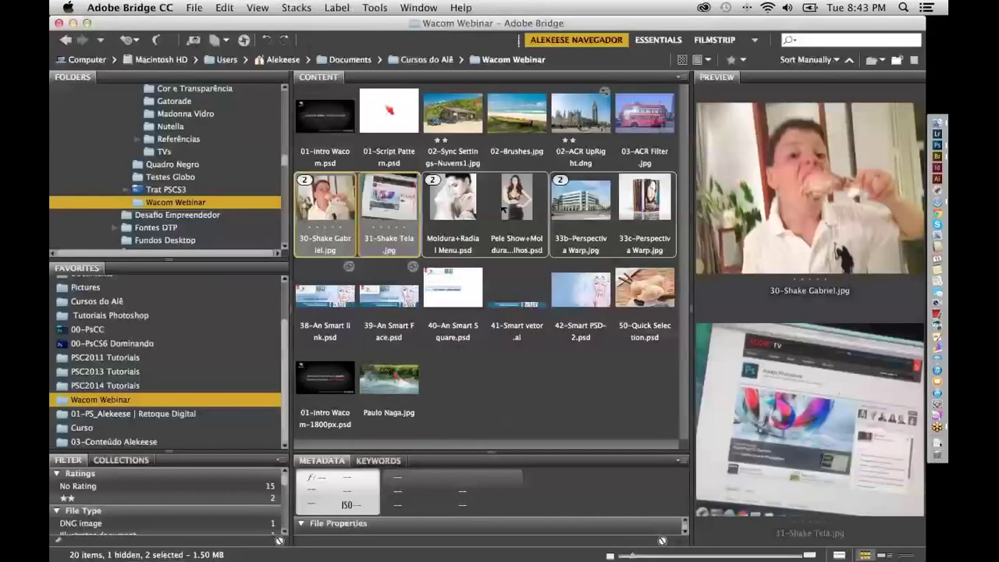
pyautogui.click(503, 211)
pyautogui.keyDown('shift'); pyautogui.click(483, 220); pyautogui.keyUp('shift')
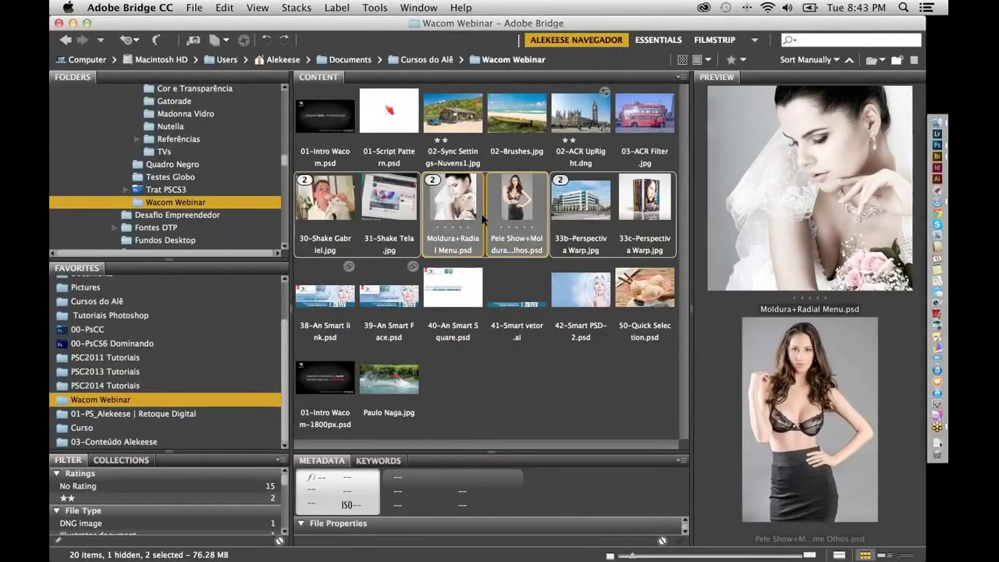
pyautogui.doubleClick(483, 220)
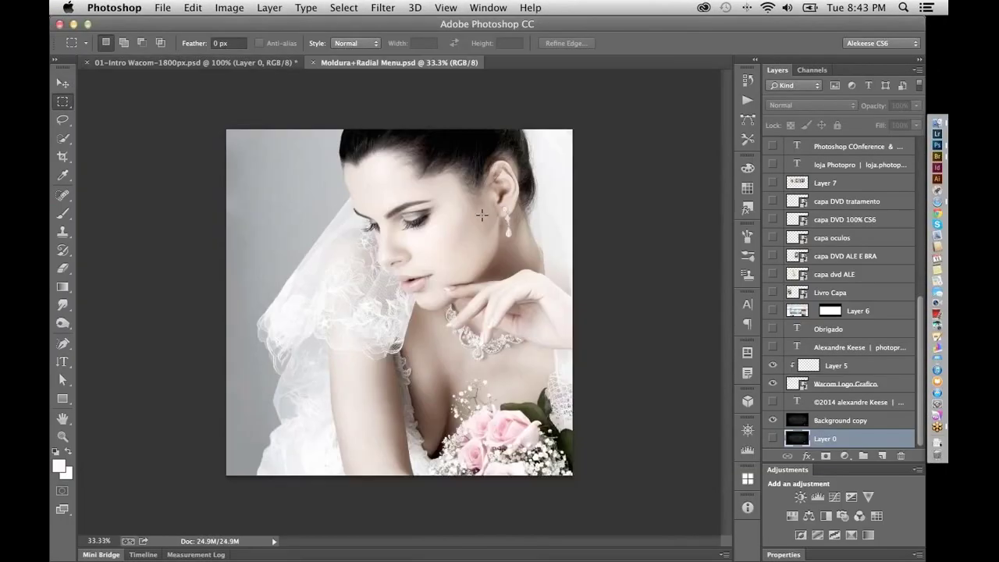
pyautogui.hotkey('ctrl', 'Tab')
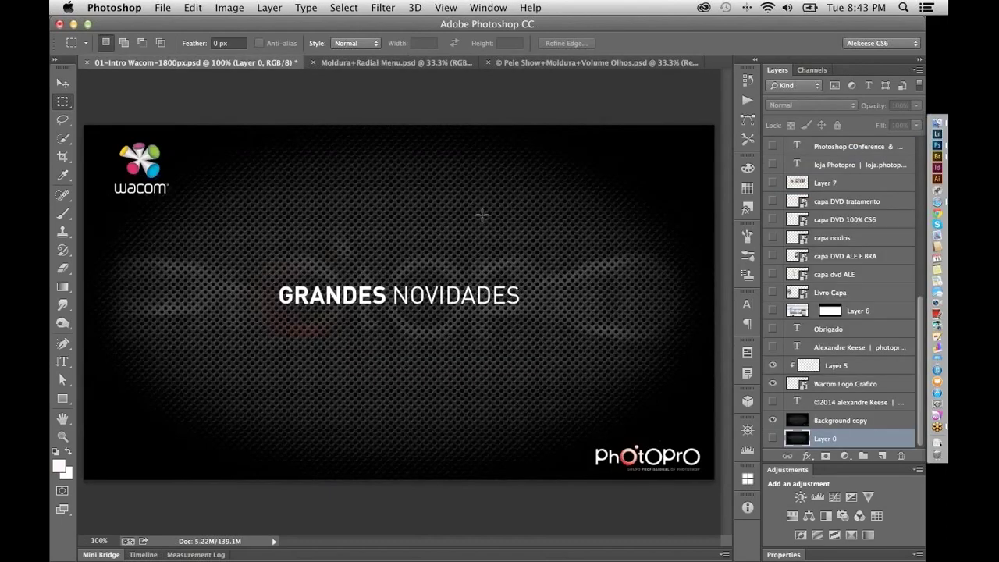
pyautogui.hotkey('ctrl', 'Tab')
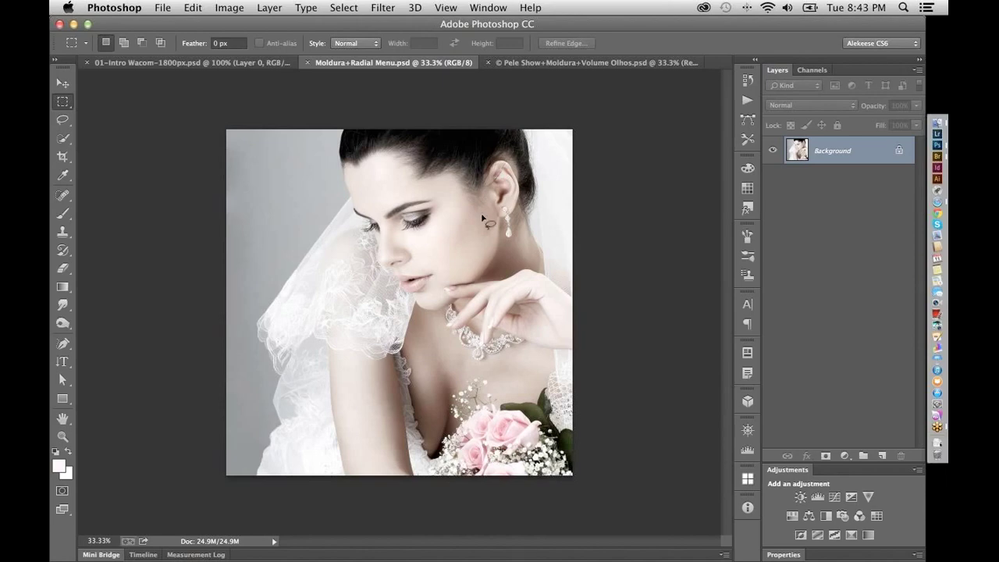
# Draw a freehand Lasso selection around the bride's face and upper body and add a Curves adjustment layer from it in Multiply mode
pyautogui.press('l')
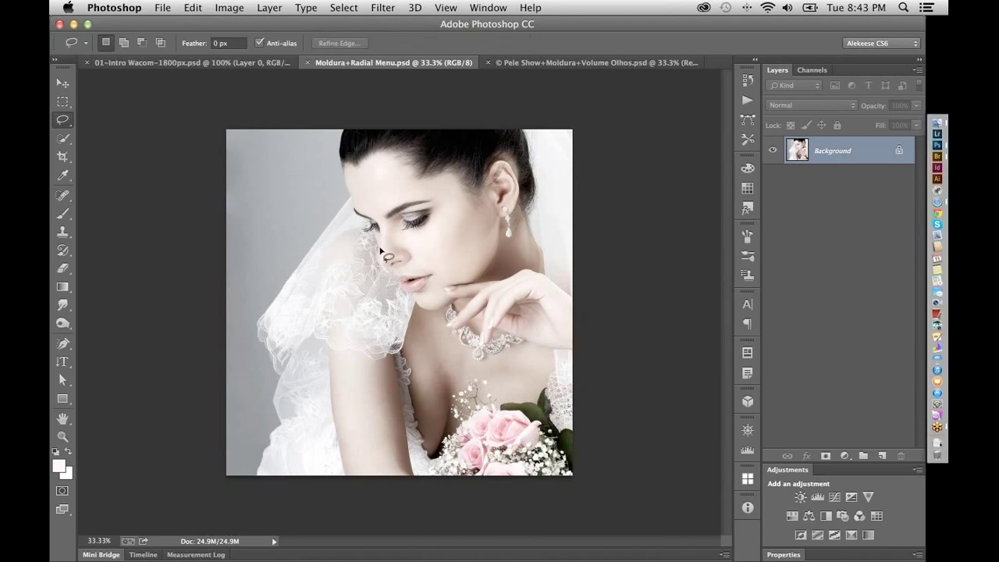
pyautogui.moveTo(426, 146)
pyautogui.mouseDown()
pyautogui.moveTo(370, 148)
pyautogui.moveTo(300, 179)
pyautogui.moveTo(285, 227)
pyautogui.moveTo(308, 294)
pyautogui.moveTo(277, 358)
pyautogui.moveTo(274, 401)
pyautogui.moveTo(460, 439)
pyautogui.moveTo(523, 299)
pyautogui.moveTo(535, 175)
pyautogui.moveTo(494, 146)
pyautogui.moveTo(451, 153)
pyautogui.mouseUp()
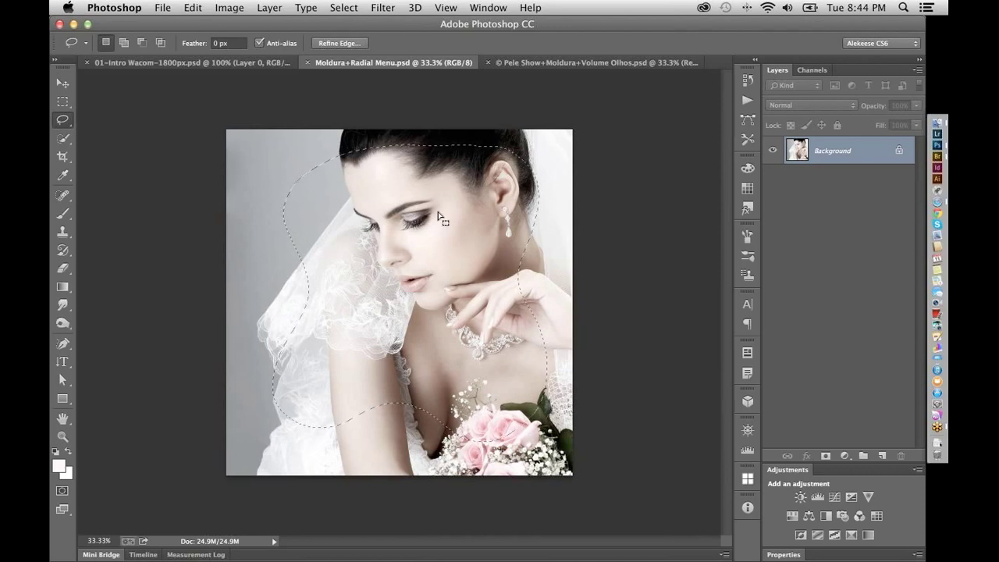
pyautogui.click(834, 498)
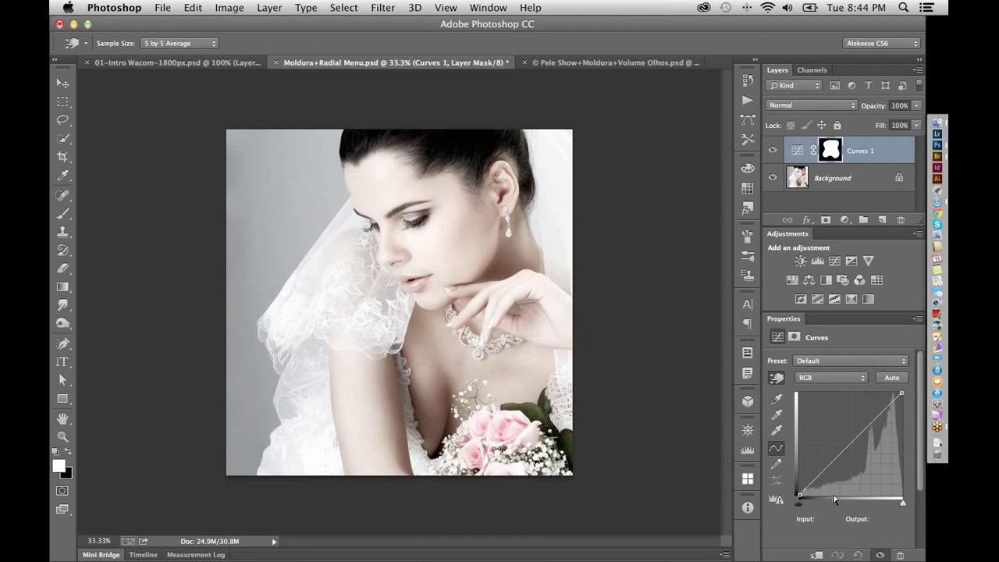
pyautogui.click(831, 108)
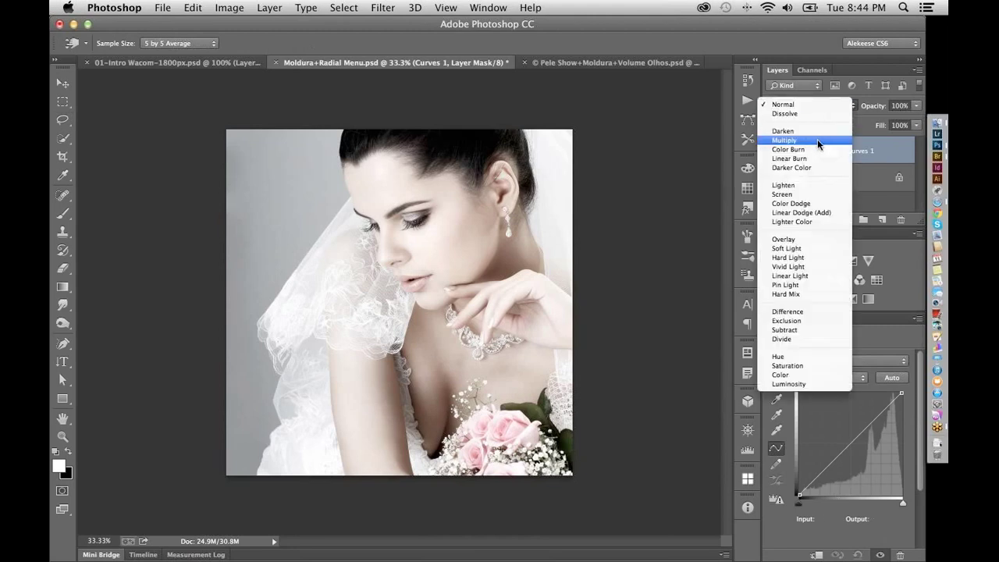
pyautogui.press('Escape')
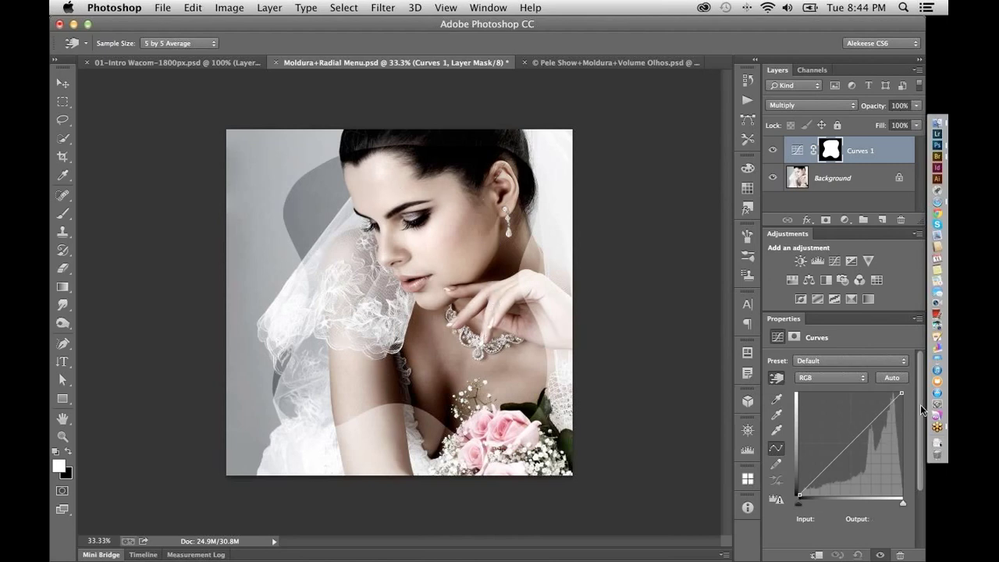
pyautogui.scroll(-1, 919, 433)
pyautogui.scroll(2, 919, 433)
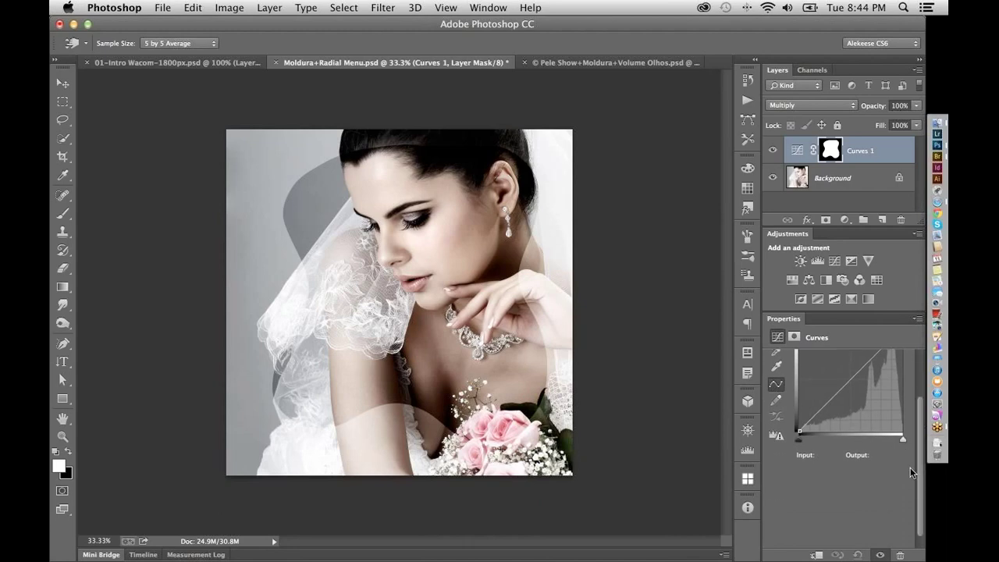
# Invert the Curves 1 layer mask and compare the portrait with and without the darkening adjustment
pyautogui.click(794, 337)
pyautogui.press('l')
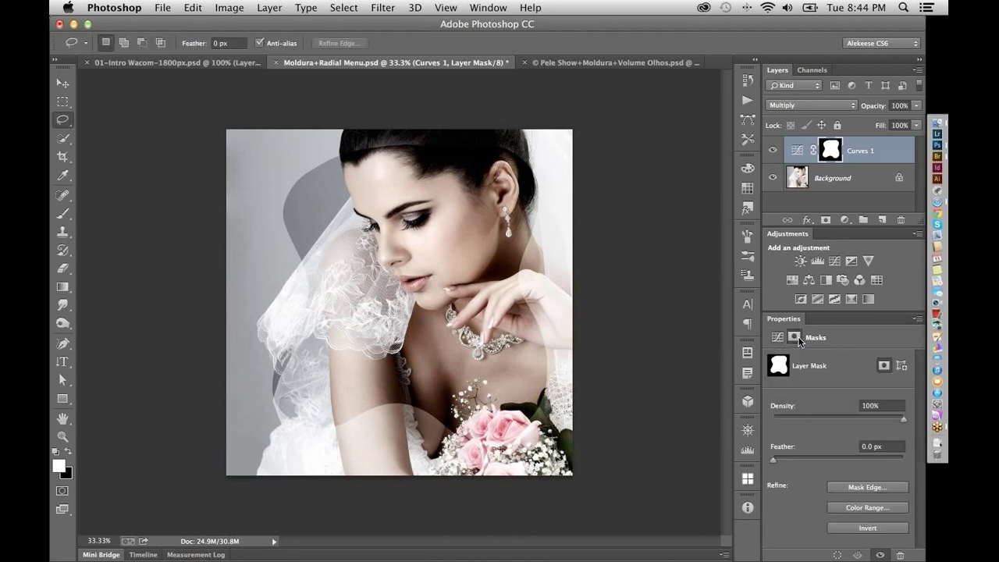
pyautogui.click(882, 531)
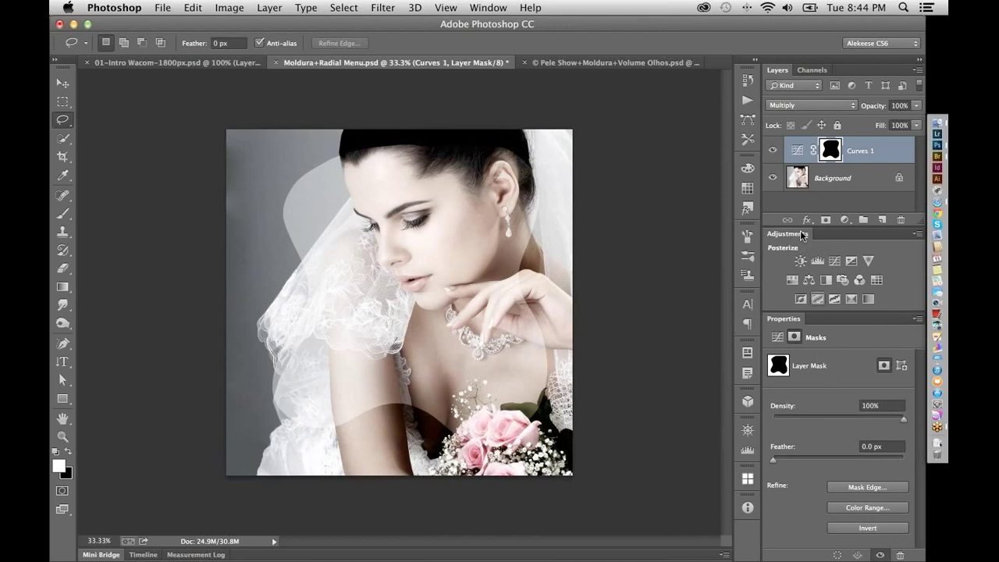
pyautogui.click(772, 153)
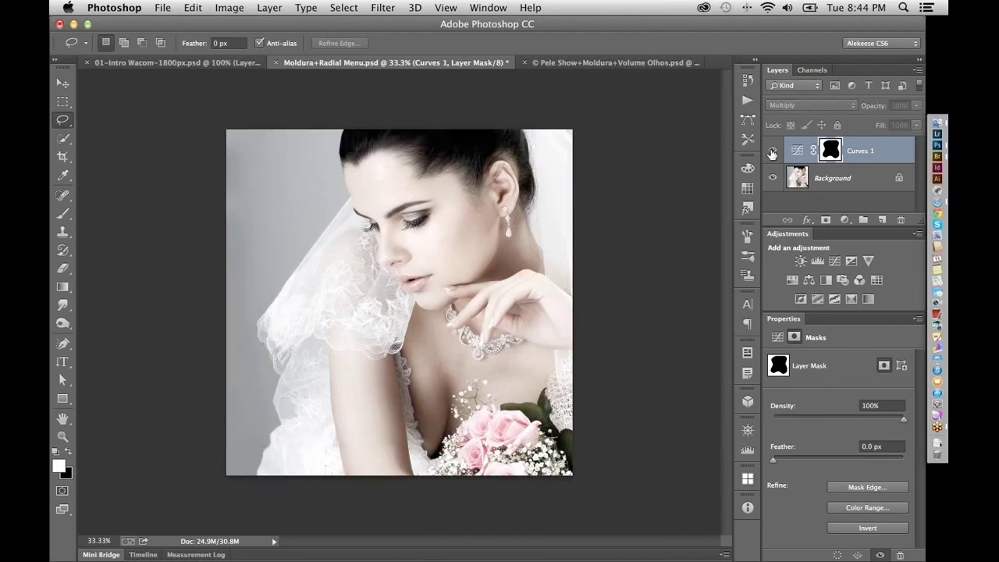
pyautogui.click(773, 153)
pyautogui.click(772, 154)
pyautogui.click(772, 155)
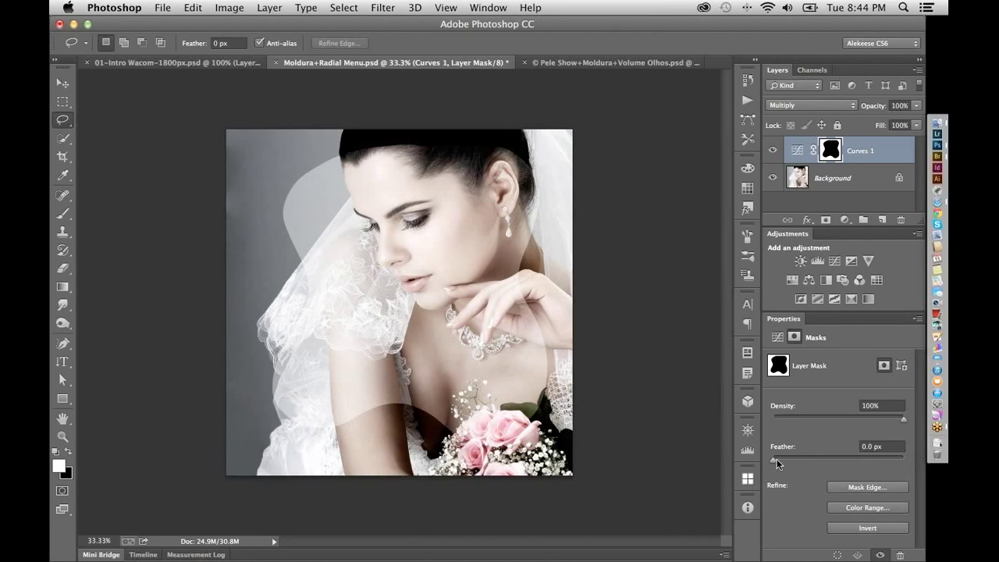
# Feather the Curves 1 mask to 259.3 px and lower the layer's opacity to 89%
pyautogui.moveTo(776, 459); pyautogui.dragTo(881, 459)
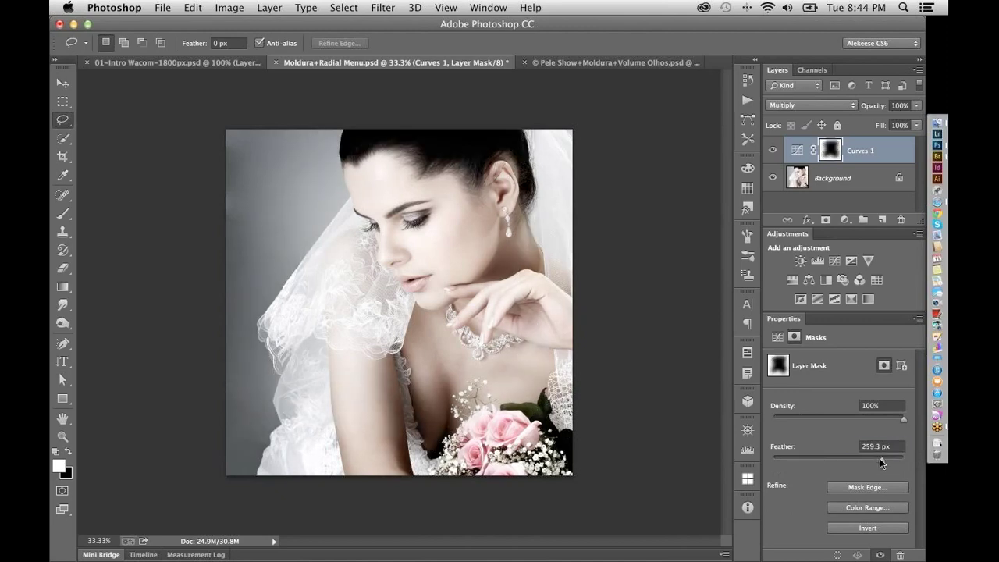
pyautogui.moveTo(879, 109); pyautogui.dragTo(871, 109)
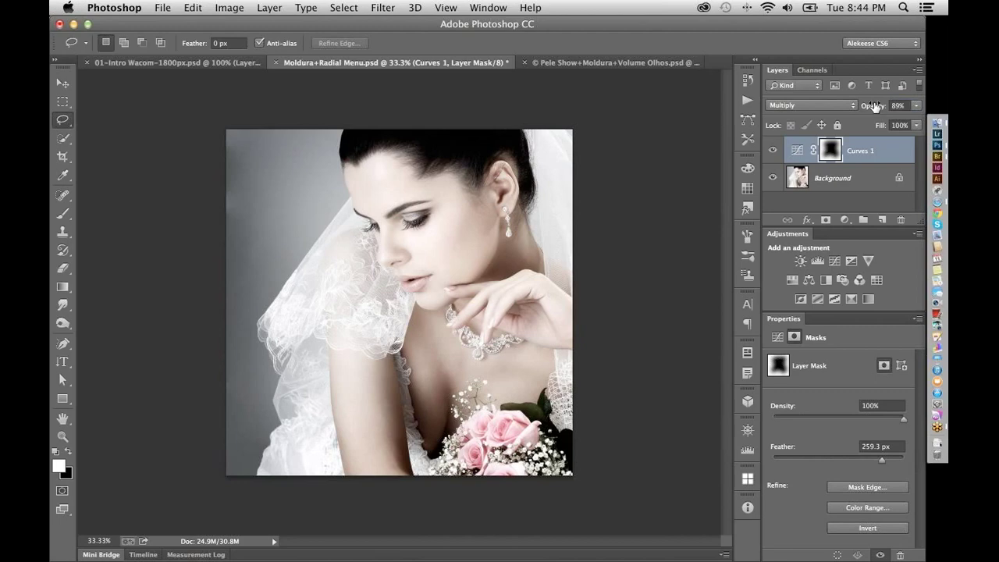
# Compare the portrait with and without the Curves vignette, viewing it in full-screen mode as well, and return to the standard screen
pyautogui.click(772, 151)
pyautogui.click(772, 150)
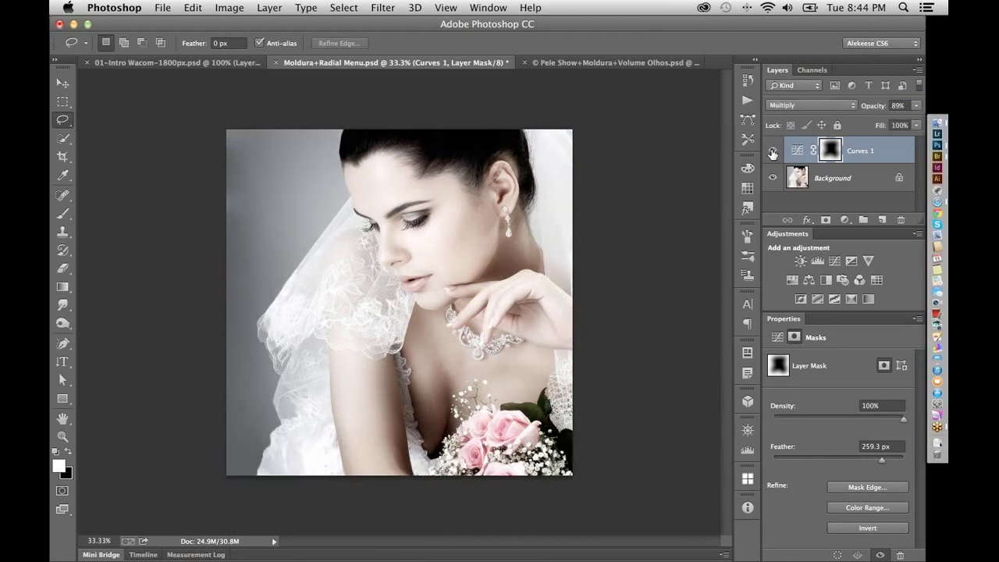
pyautogui.click(772, 151)
pyautogui.click(772, 151)
pyautogui.press('f')
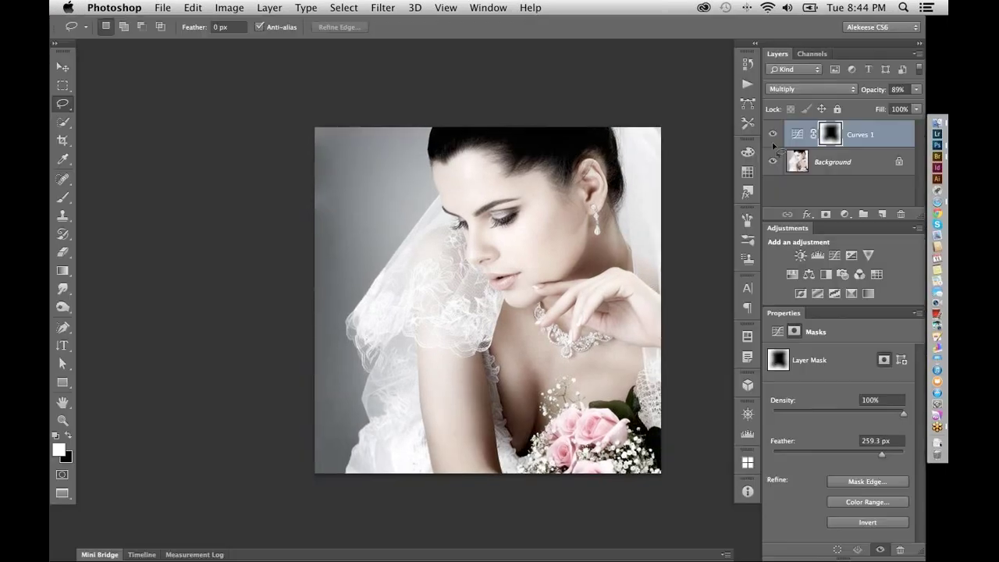
pyautogui.press('f')
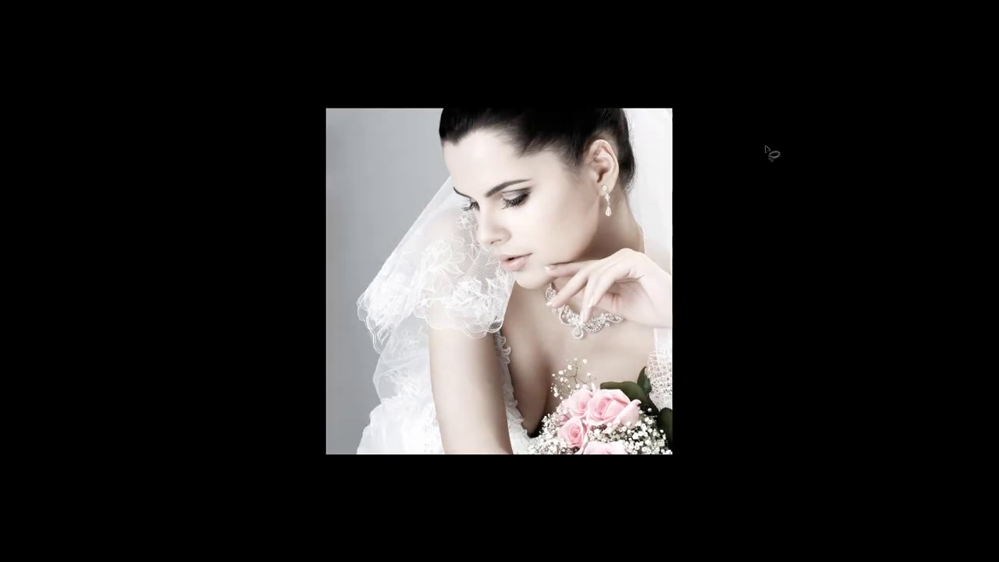
pyautogui.press('f')
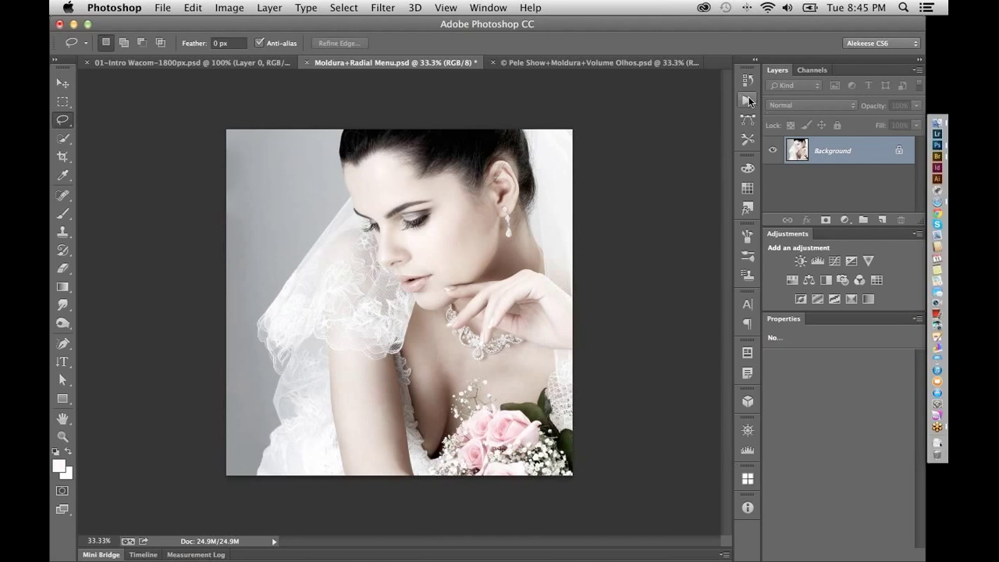
# Look through the recorded actions down to the Moldura 100px action and its assigned shortcut
pyautogui.click(748, 101)
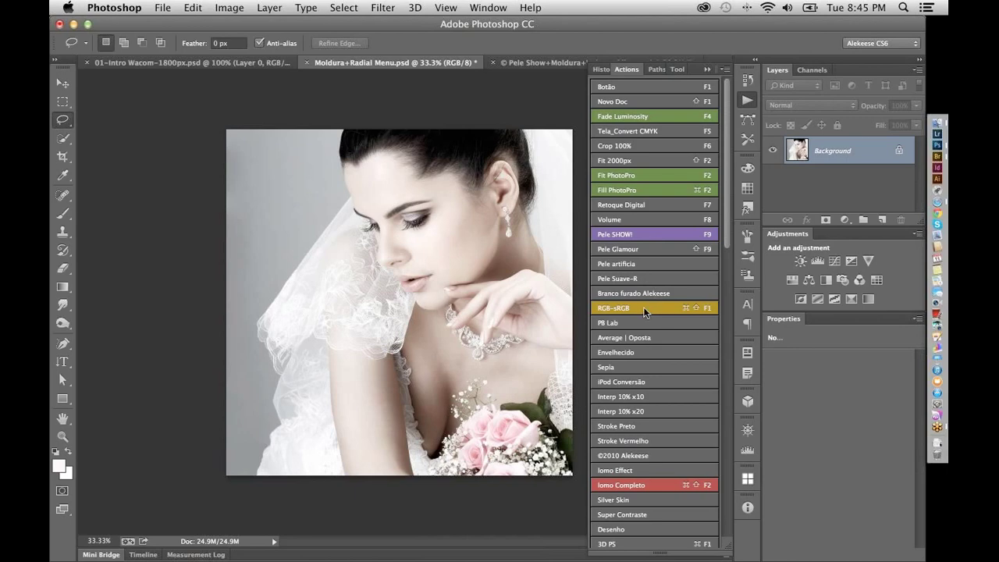
pyautogui.scroll(-3, 726, 238)
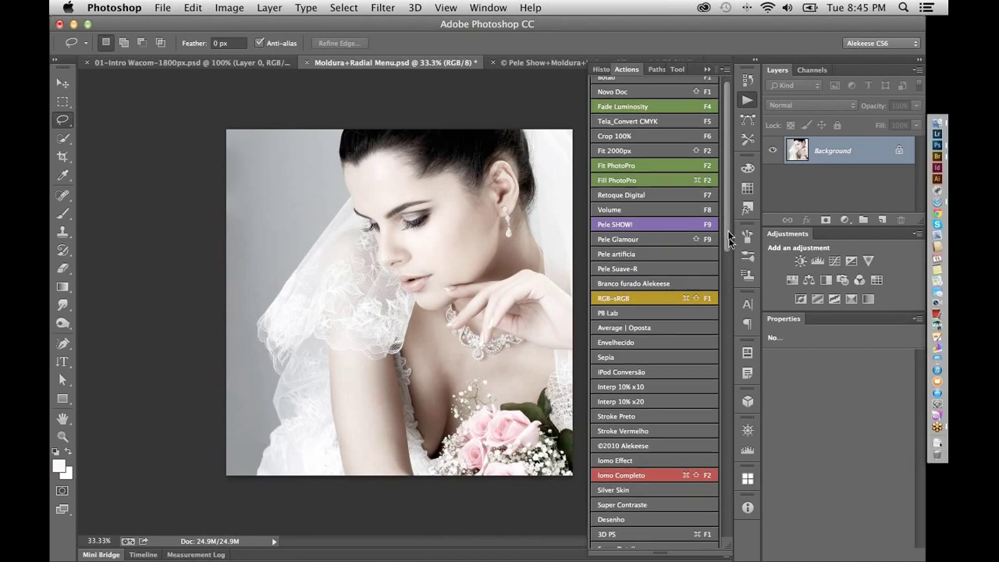
pyautogui.scroll(-20, 729, 262)
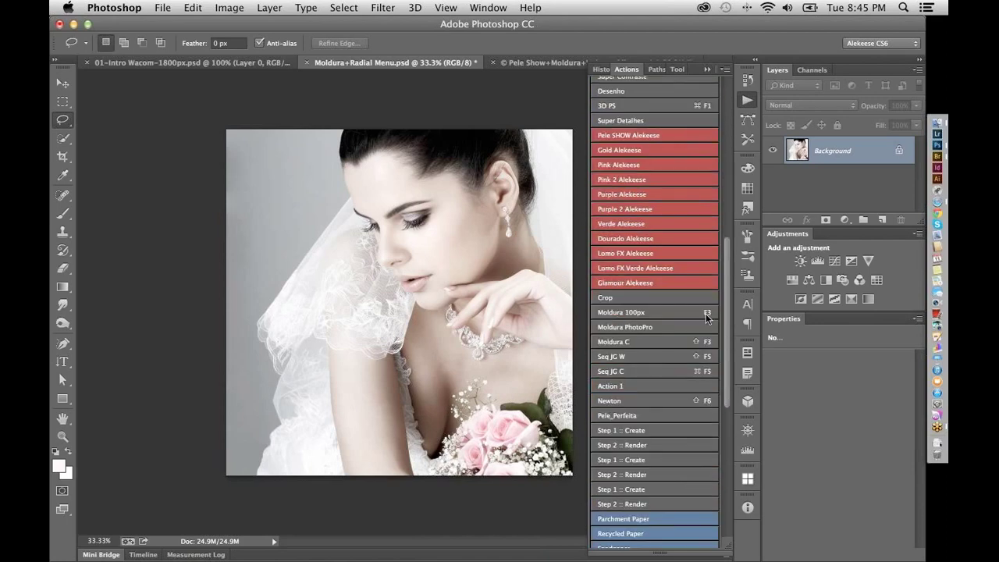
# Try the Moldura 100px action on a freehand Lasso selection around the bride's face and upper body, and remove the resulting Curves layer
pyautogui.click(404, 154)
pyautogui.moveTo(341, 166)
pyautogui.mouseDown()
pyautogui.moveTo(314, 198)
pyautogui.moveTo(332, 287)
pyautogui.moveTo(315, 381)
pyautogui.moveTo(371, 426)
pyautogui.moveTo(453, 399)
pyautogui.moveTo(533, 394)
pyautogui.moveTo(546, 369)
pyautogui.moveTo(526, 244)
pyautogui.moveTo(527, 171)
pyautogui.moveTo(443, 156)
pyautogui.mouseUp()
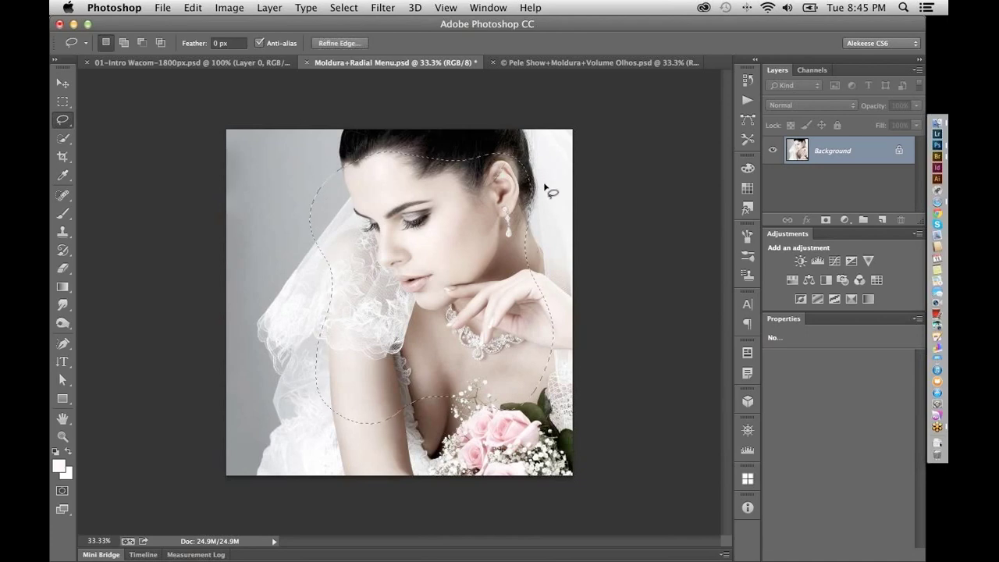
pyautogui.press('F2')
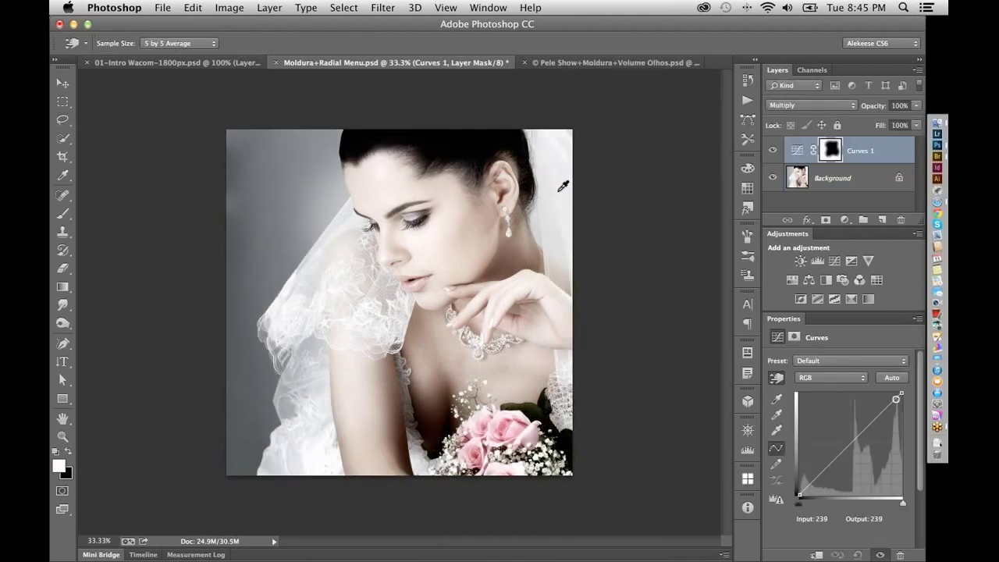
pyautogui.press('Delete')
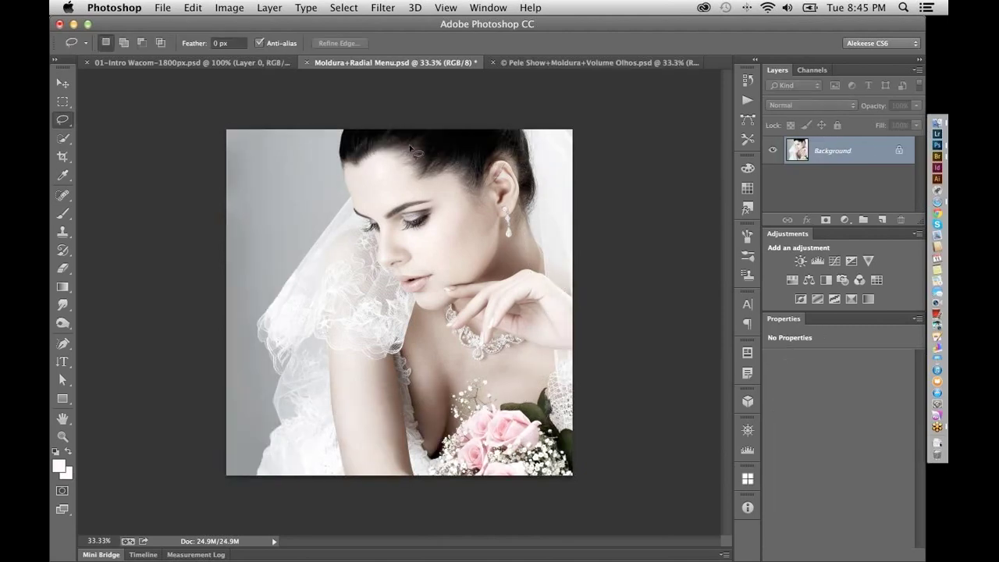
# Draw a new freehand Lasso selection around the bride's face, veil and chest
pyautogui.moveTo(412, 145)
pyautogui.mouseDown()
pyautogui.moveTo(313, 176)
pyautogui.moveTo(296, 211)
pyautogui.moveTo(285, 351)
pyautogui.mouseUp()
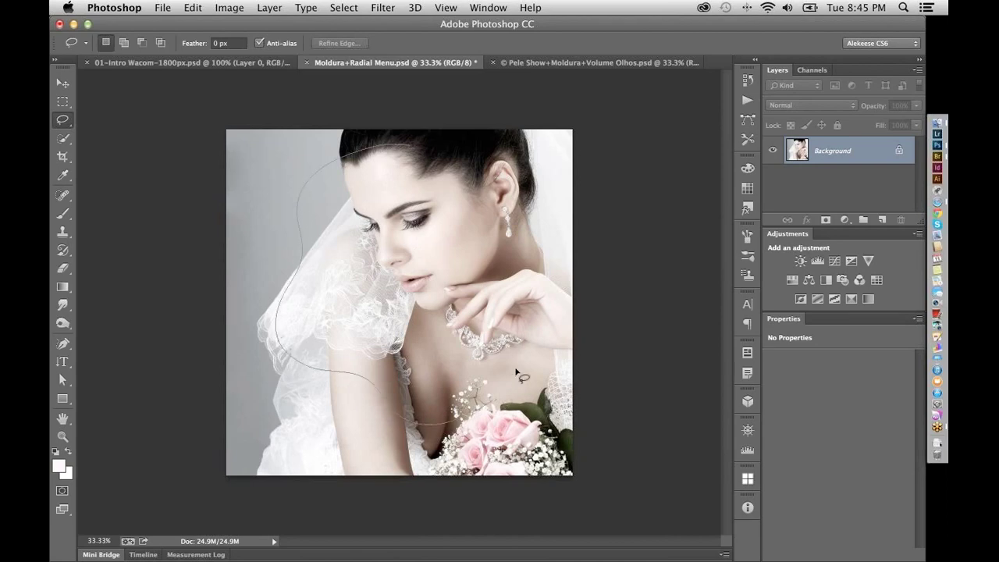
pyautogui.moveTo(547, 256)
pyautogui.mouseDown()
pyautogui.moveTo(543, 177)
pyautogui.moveTo(485, 144)
pyautogui.moveTo(414, 148)
pyautogui.mouseUp()
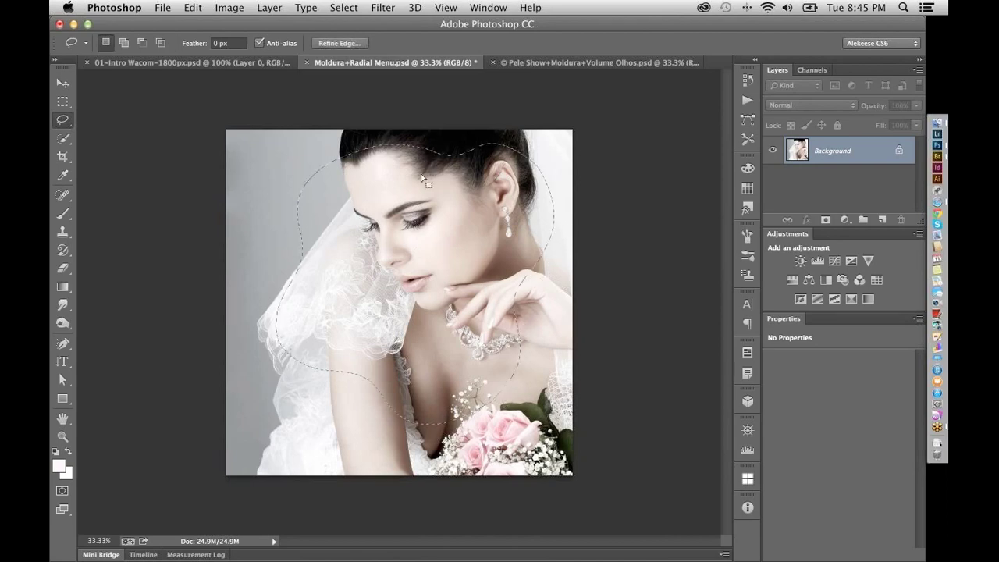
# Bring up the Wacom radial menu over the portrait and open Wacom Tablet Preferences from it
pyautogui.middleClick(384, 248)
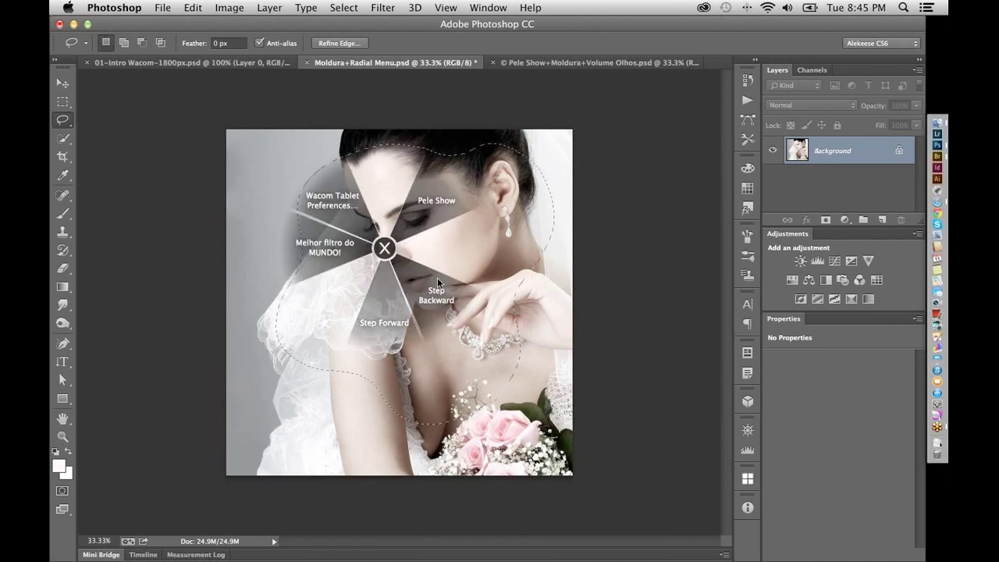
pyautogui.click(385, 248)
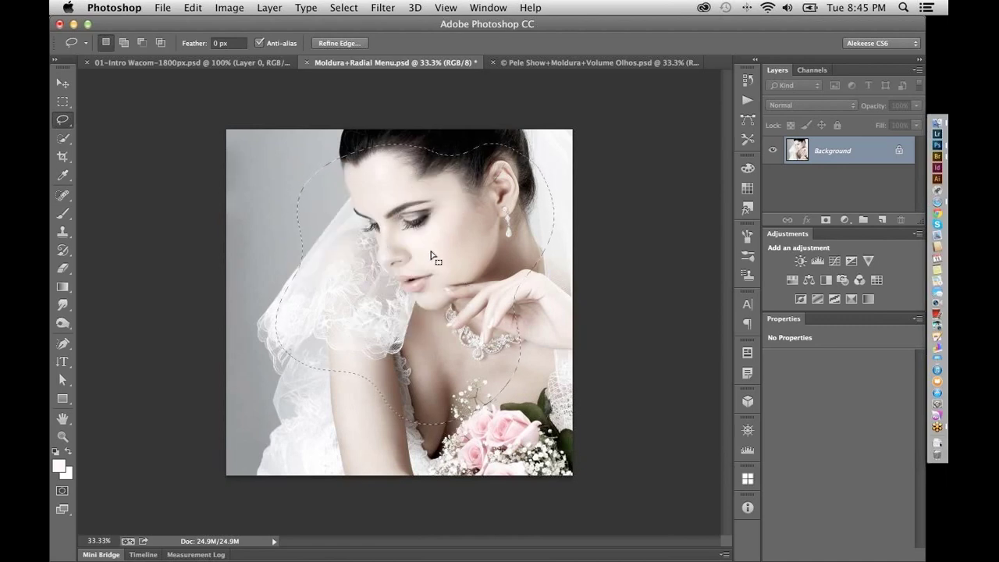
pyautogui.middleClick(420, 247)
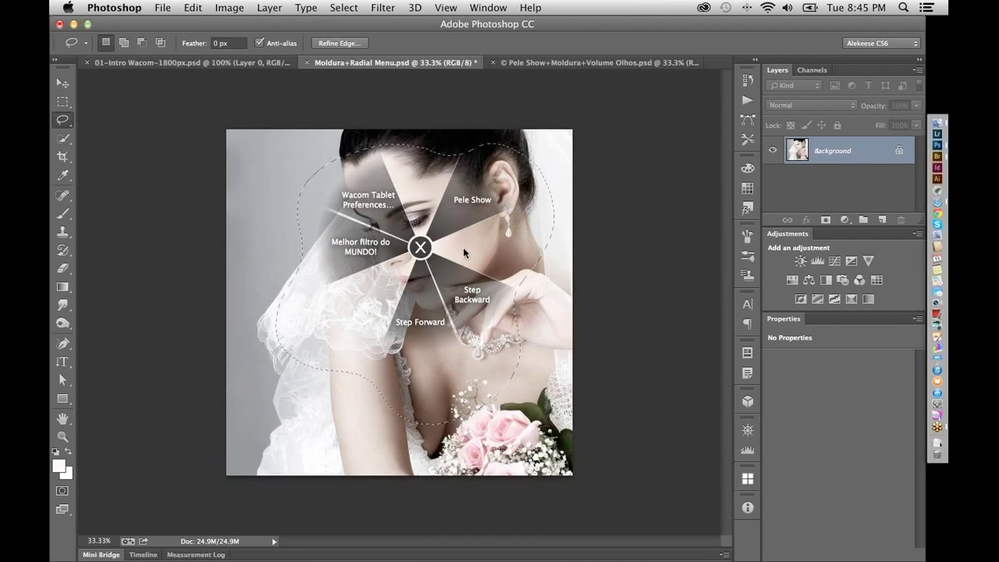
pyautogui.click(380, 202)
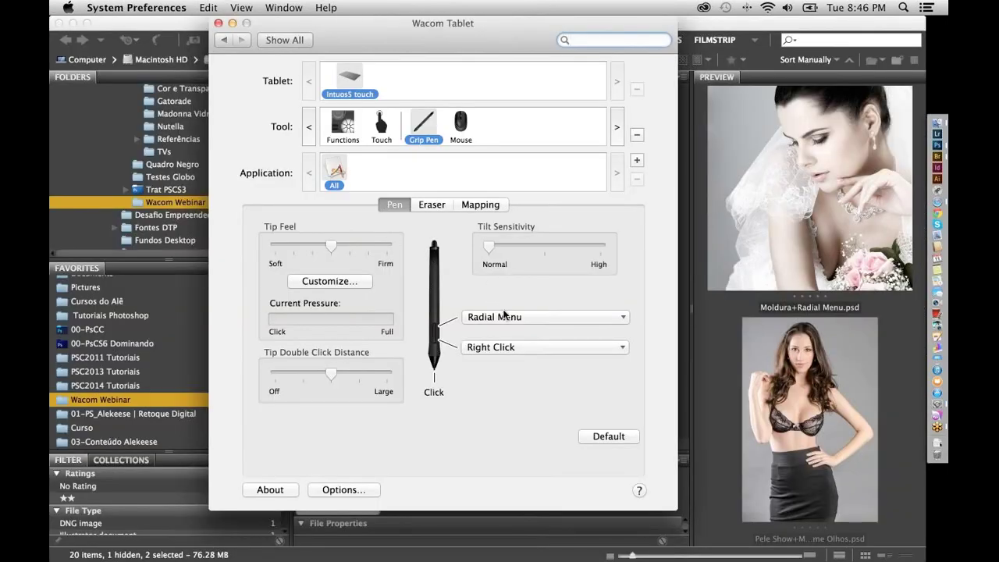
# Review the functions available for the Grip Pen's upper side switch, keeping Radial Menu assigned
pyautogui.click(513, 317)
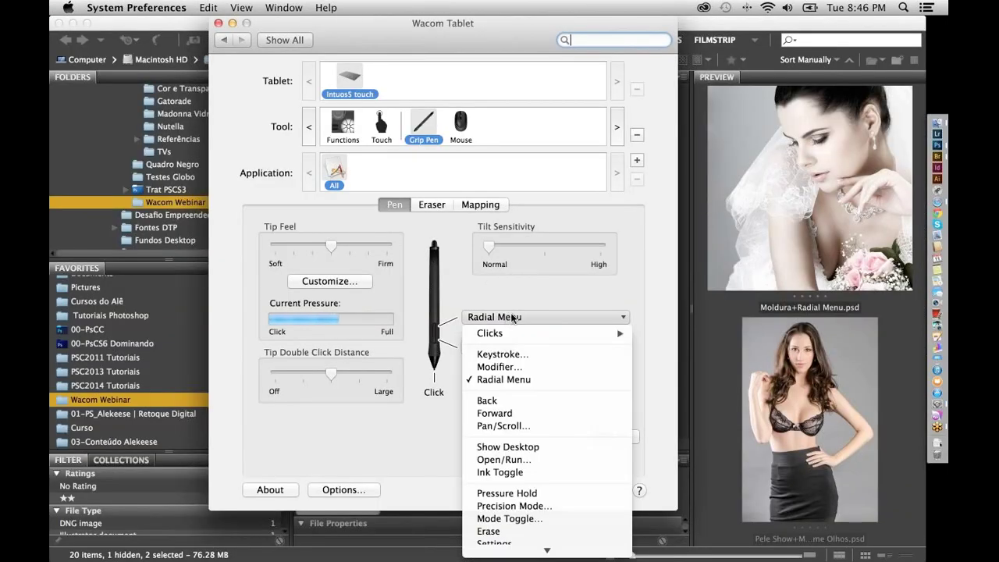
pyautogui.click(513, 317)
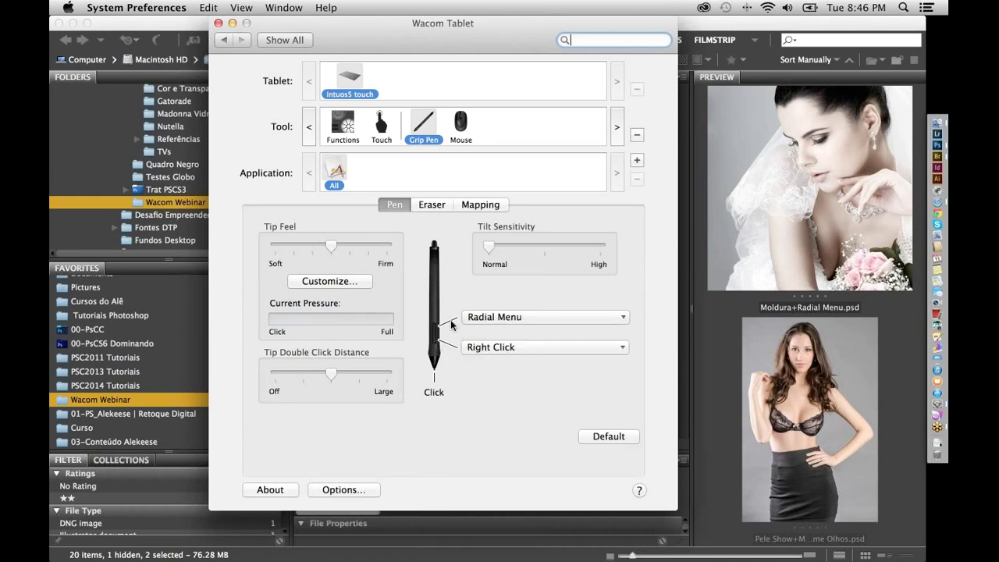
pyautogui.click(500, 317)
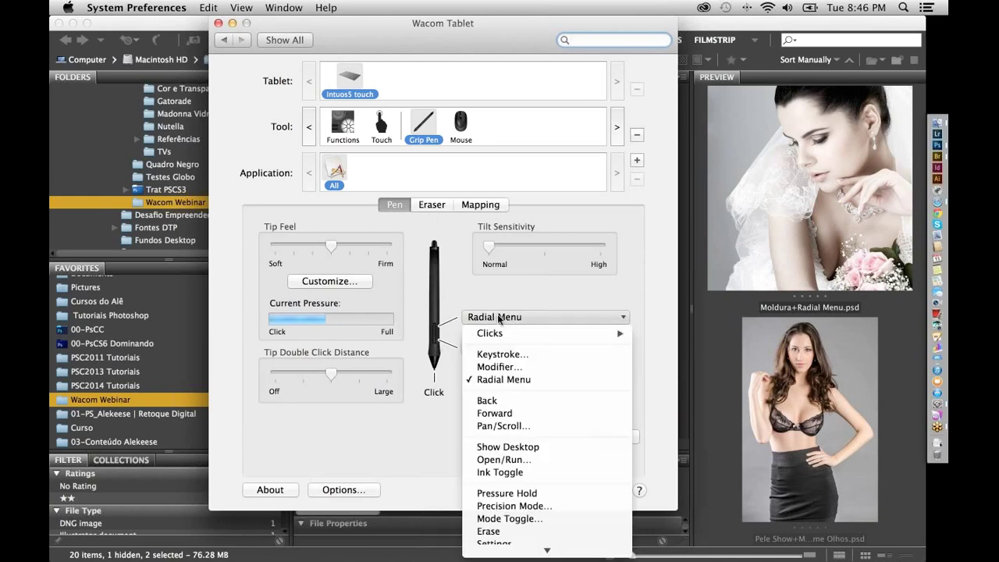
pyautogui.click(500, 379)
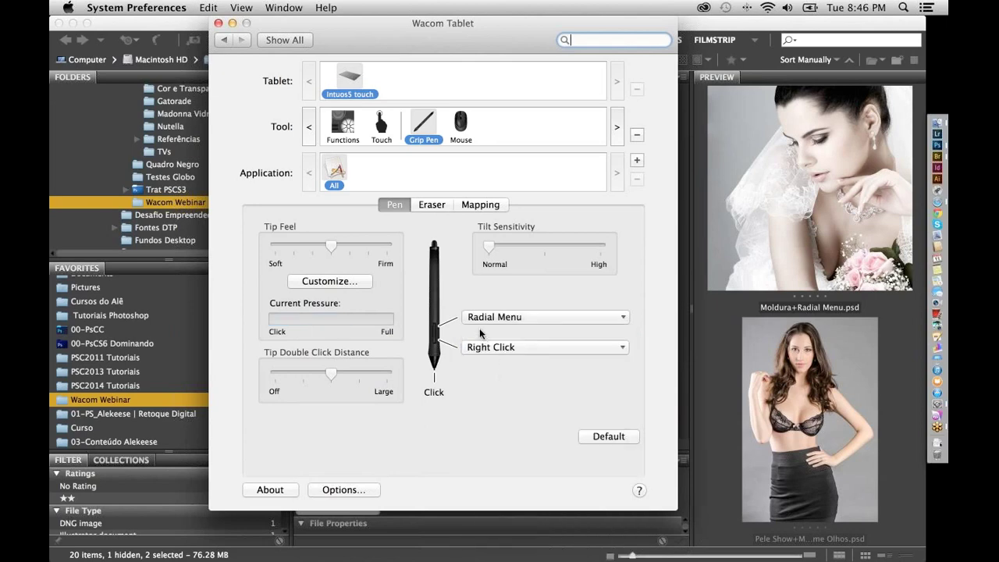
# Show the tablet's ExpressKeys functions and set the fourth ExpressKey to Open/Run
pyautogui.click(345, 125)
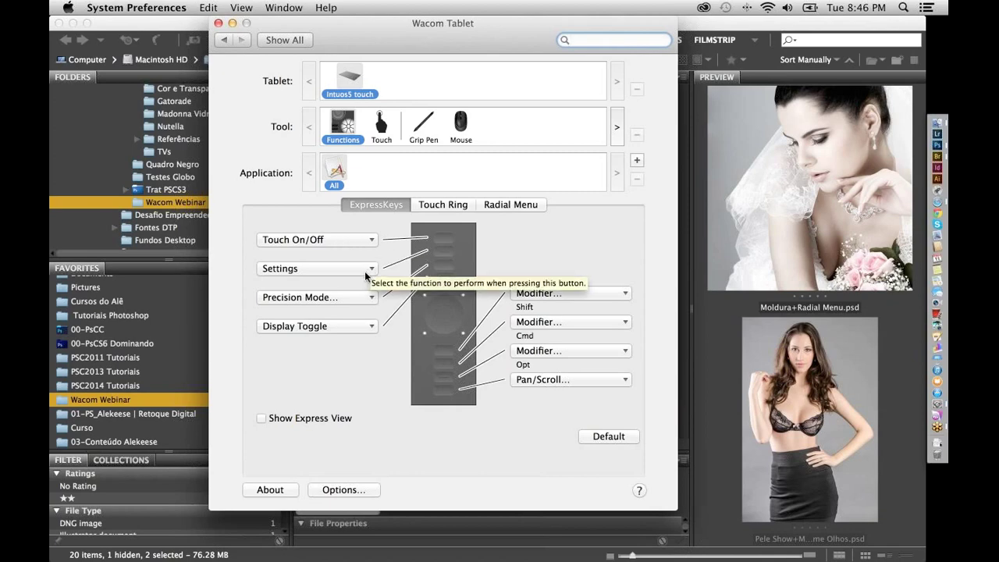
pyautogui.click(365, 327)
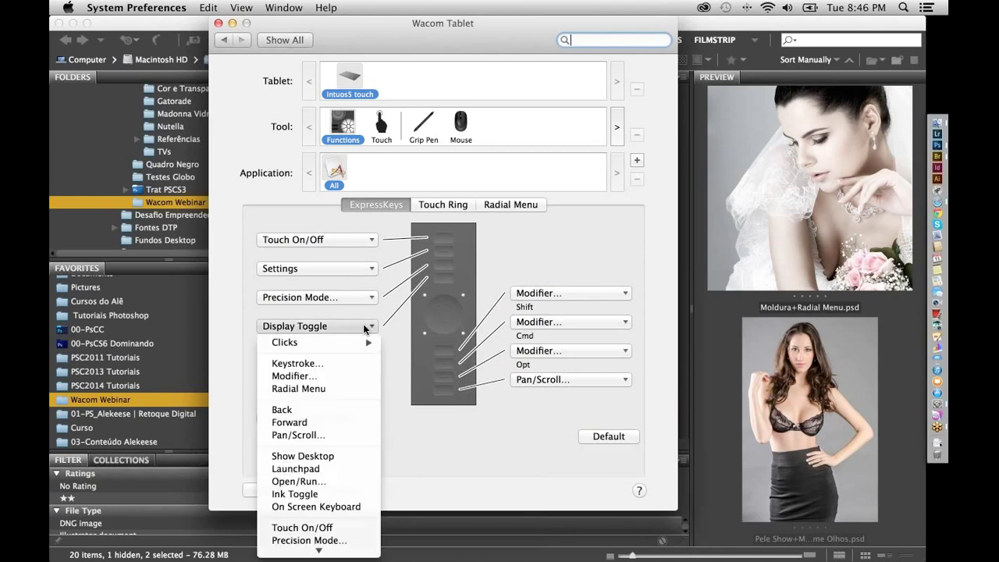
pyautogui.click(349, 481)
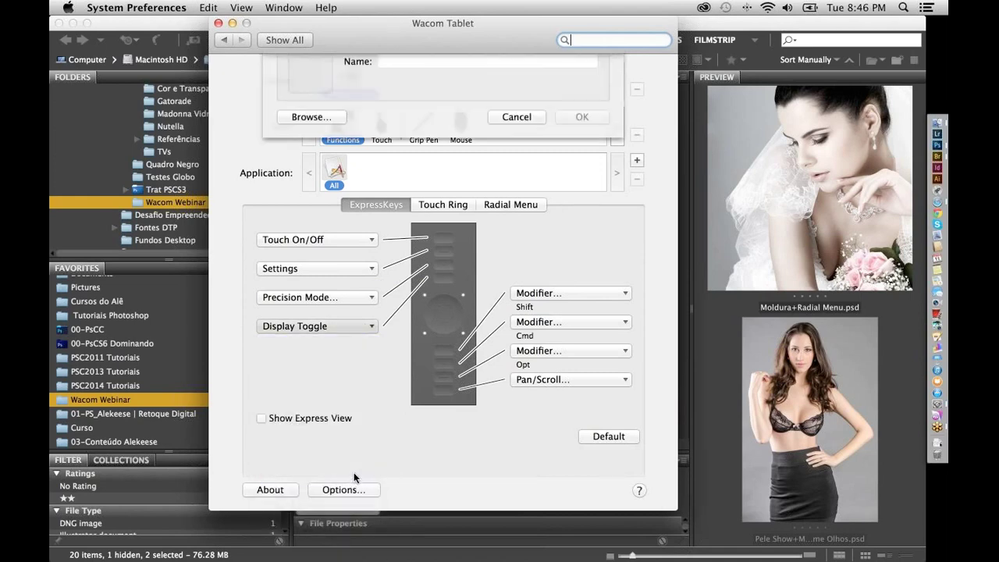
# Set Adobe Photoshop CC from the Applications folder as the application the ExpressKey runs, and switch back to Photoshop
pyautogui.click(331, 149)
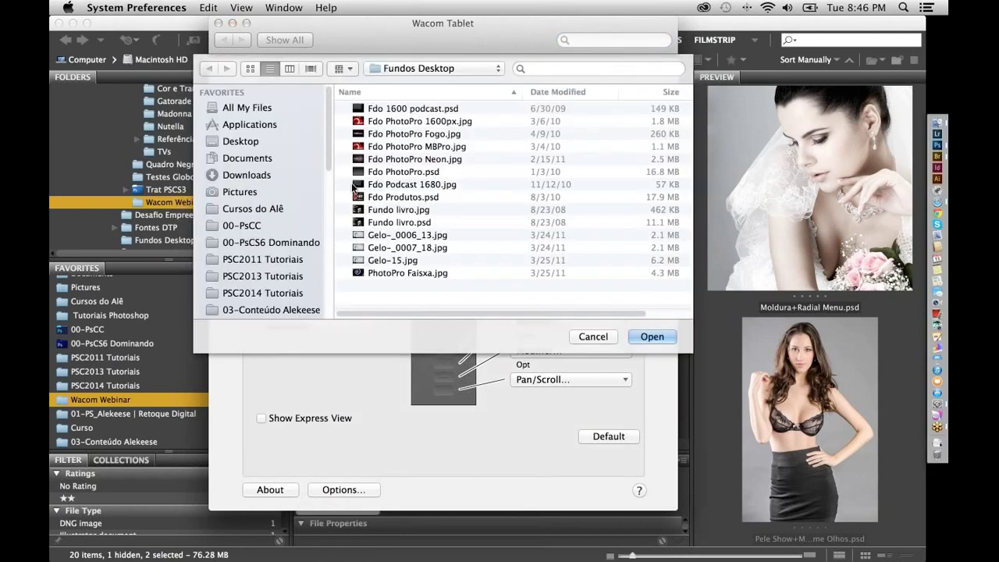
pyautogui.press('super+shift+a')
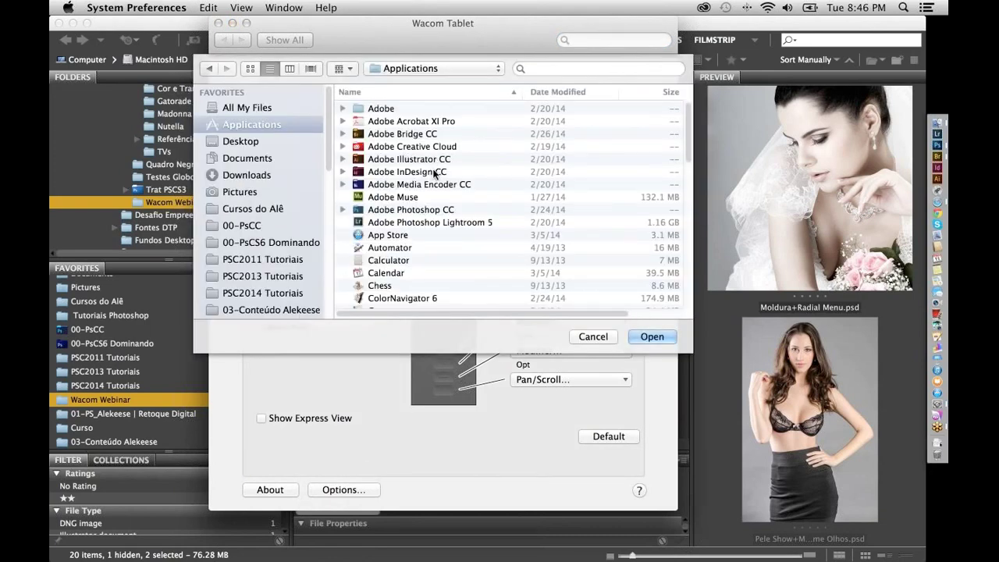
pyautogui.doubleClick(432, 172)
pyautogui.click(307, 131)
pyautogui.doubleClick(431, 211)
pyautogui.click(416, 111)
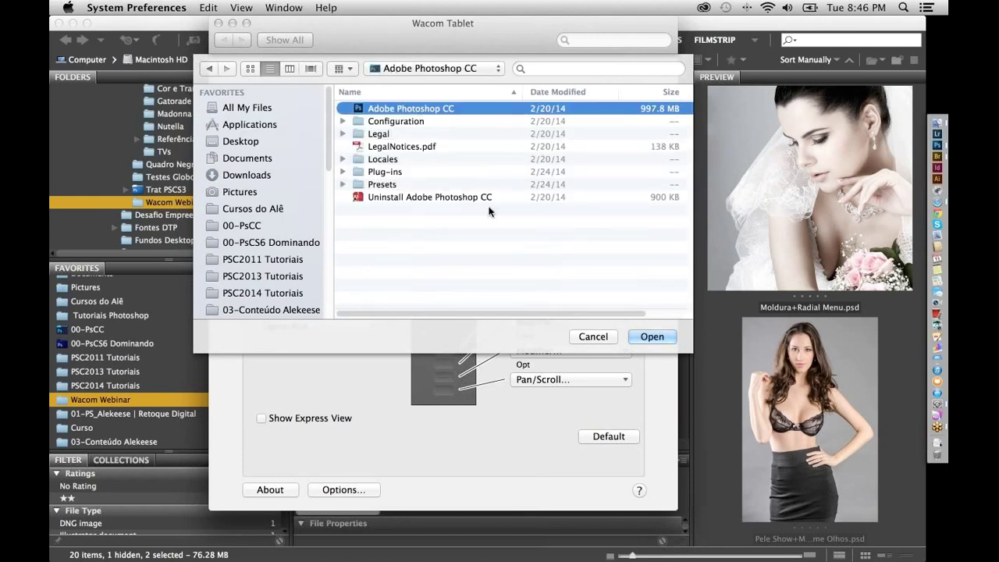
pyautogui.click(650, 340)
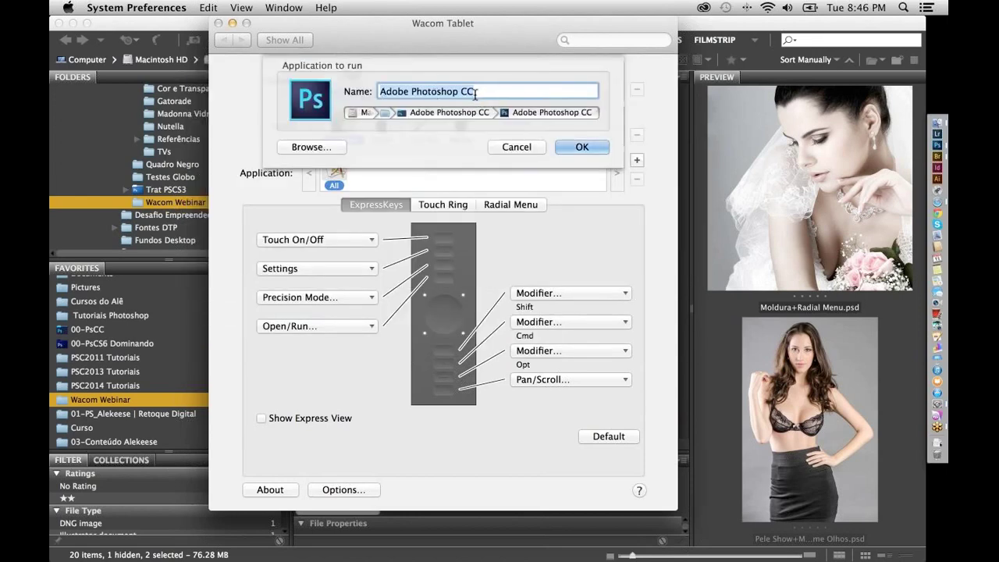
pyautogui.click(592, 148)
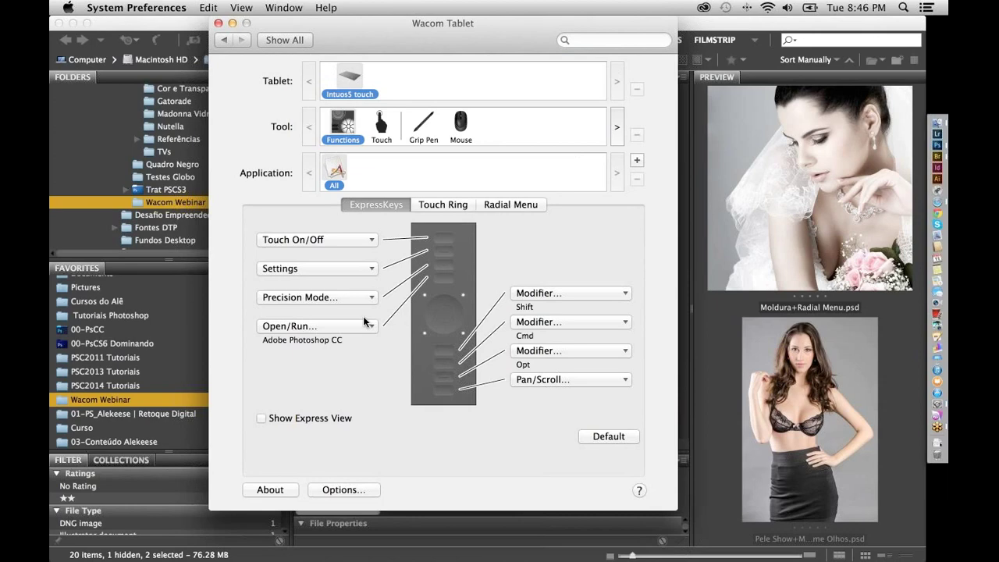
pyautogui.press('super+Tab')
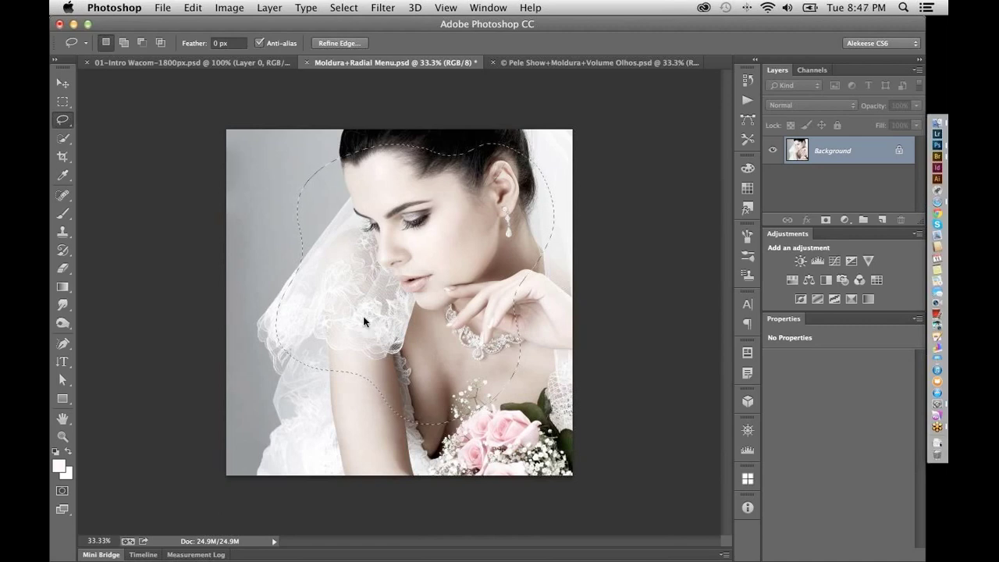
# Switch back to the Wacom tablet settings and assign the Keystroke function to the radial menu's empty slice between Pele Show and Step Backward
pyautogui.press('super+Tab')
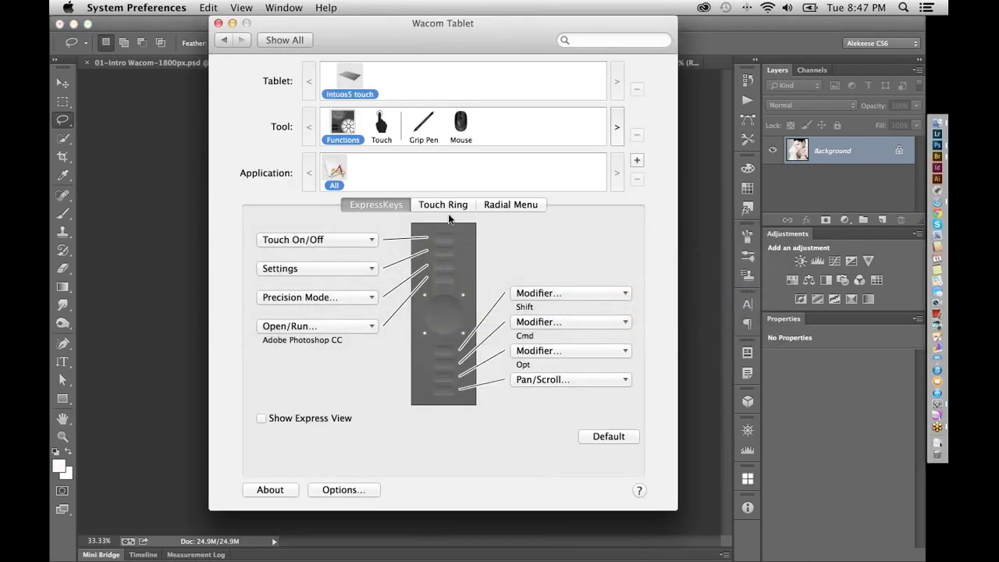
pyautogui.click(497, 206)
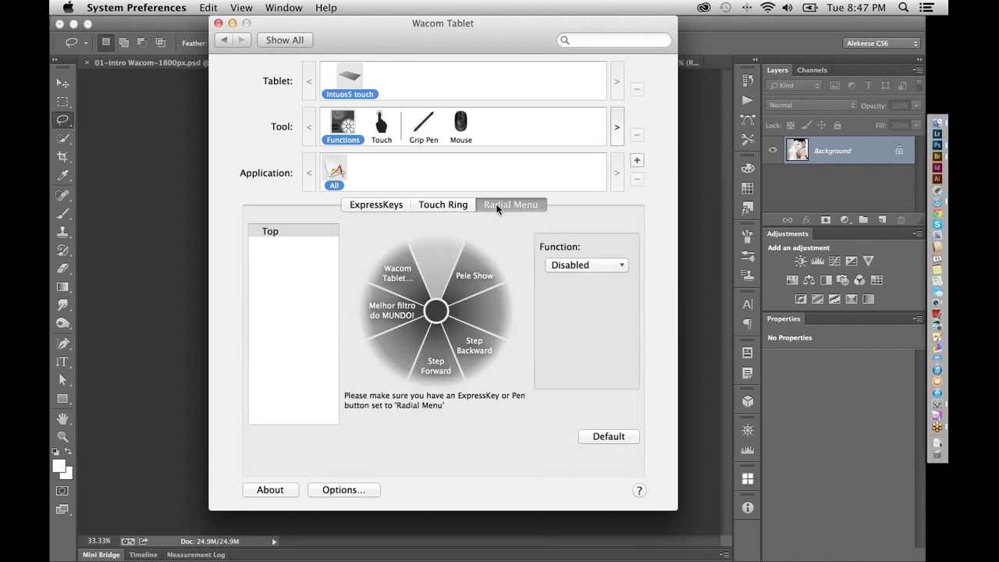
pyautogui.click(491, 310)
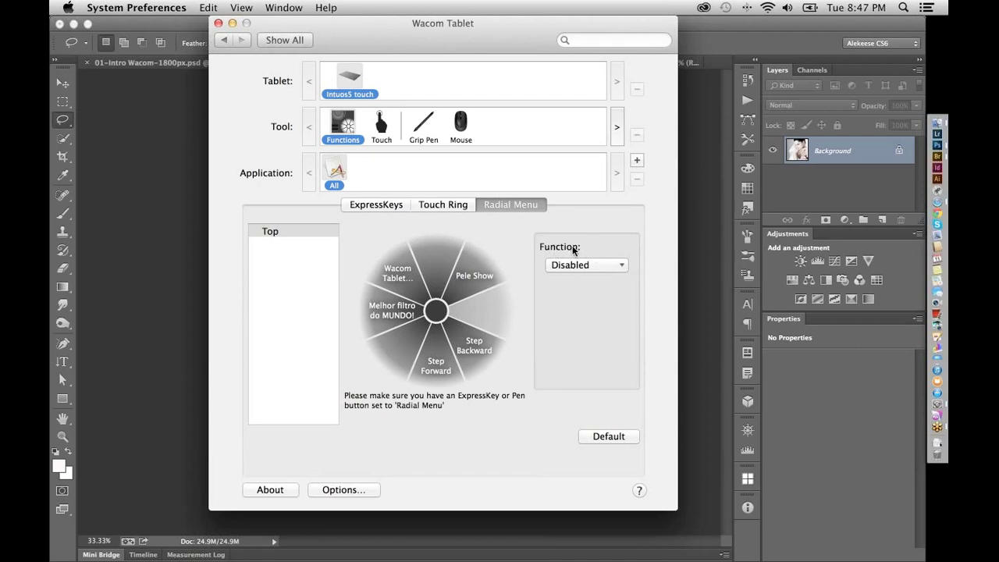
pyautogui.click(604, 264)
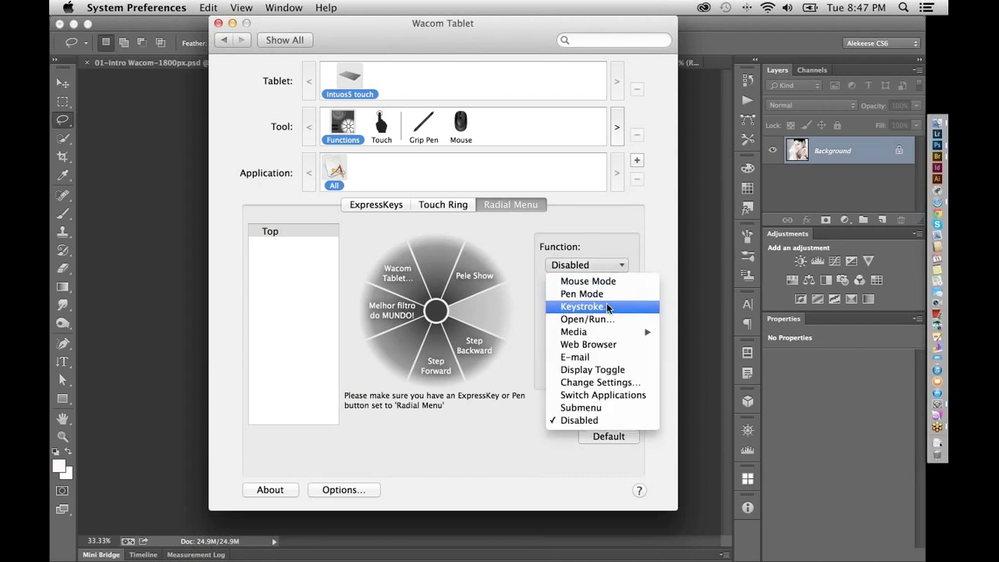
pyautogui.click(604, 307)
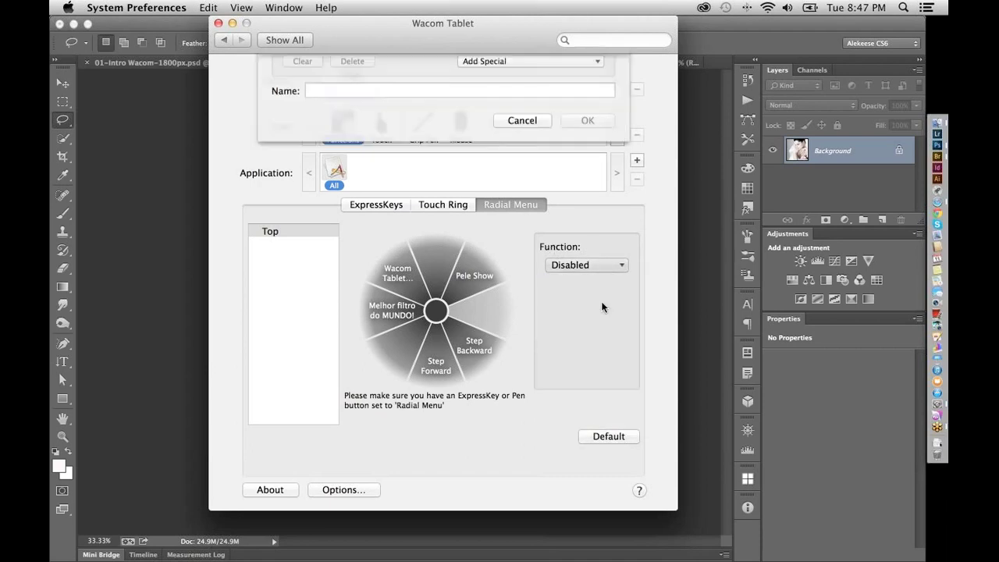
# Define the radial menu slice's keystroke as F3 and name it Moldura
pyautogui.press('F3')
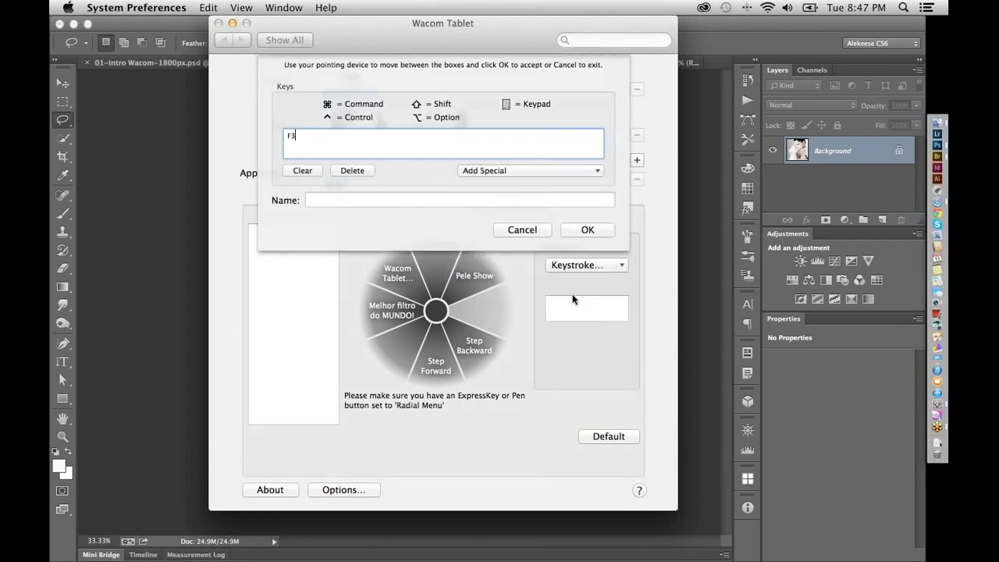
pyautogui.click(334, 200)
pyautogui.write('Moldura')
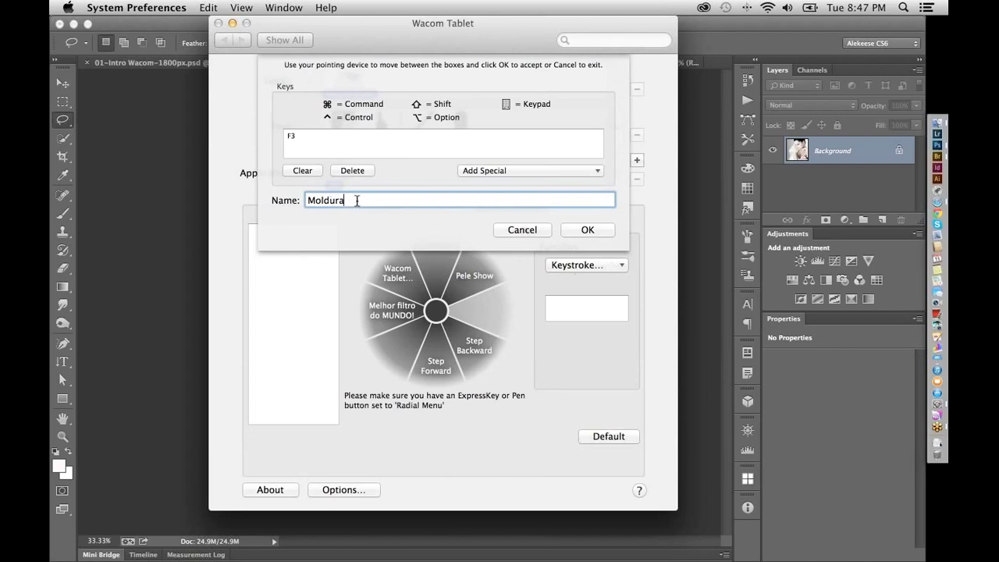
pyautogui.click(599, 231)
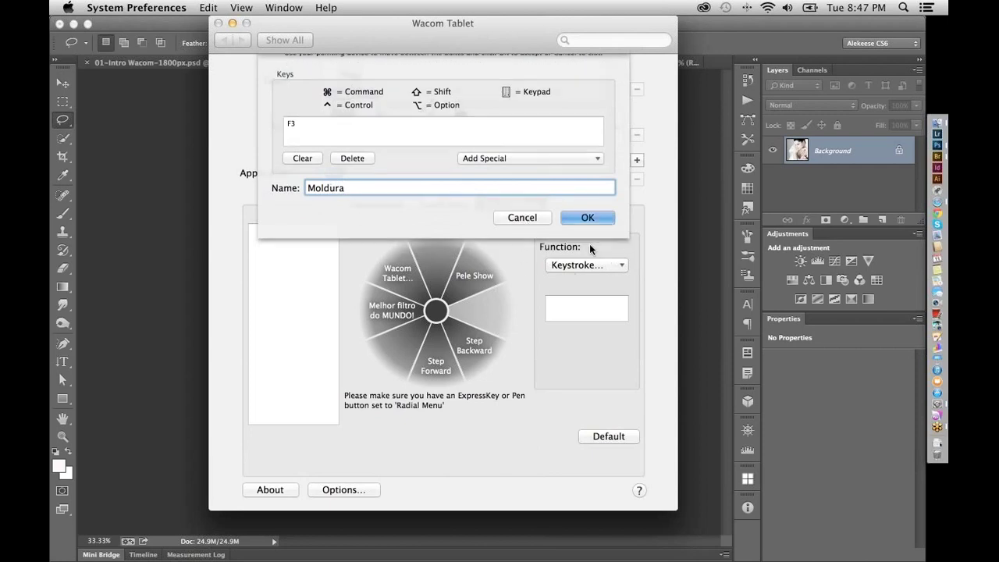
# Close the tablet settings and run Moldura from the radial menu on the selected area of the bride portrait
pyautogui.click(219, 24)
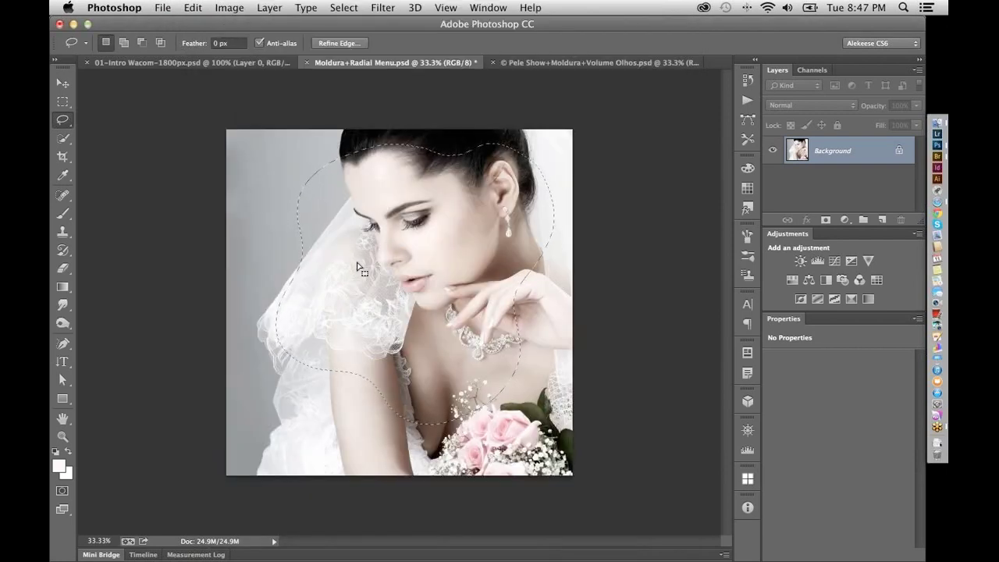
pyautogui.middleClick(429, 266)
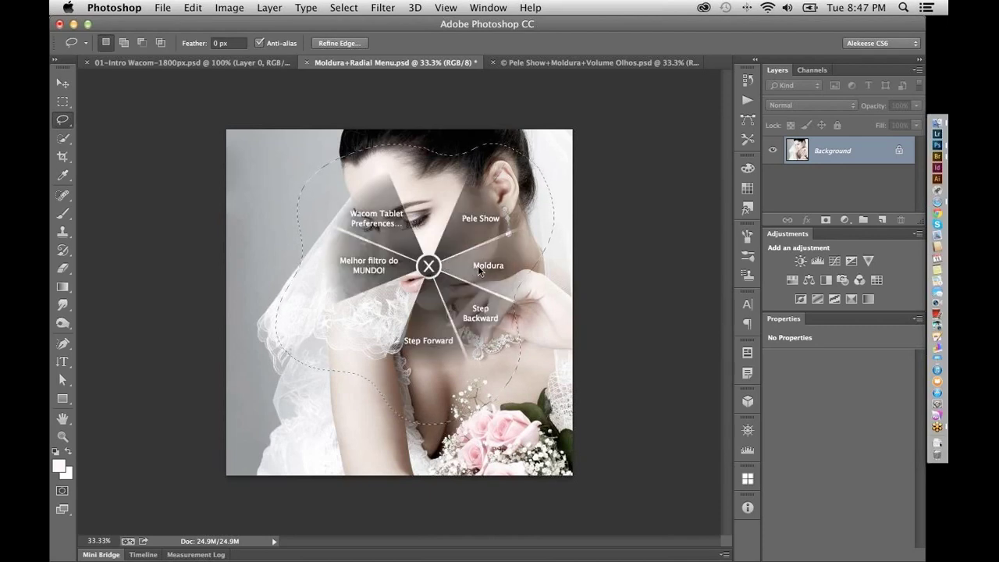
pyautogui.click(479, 268)
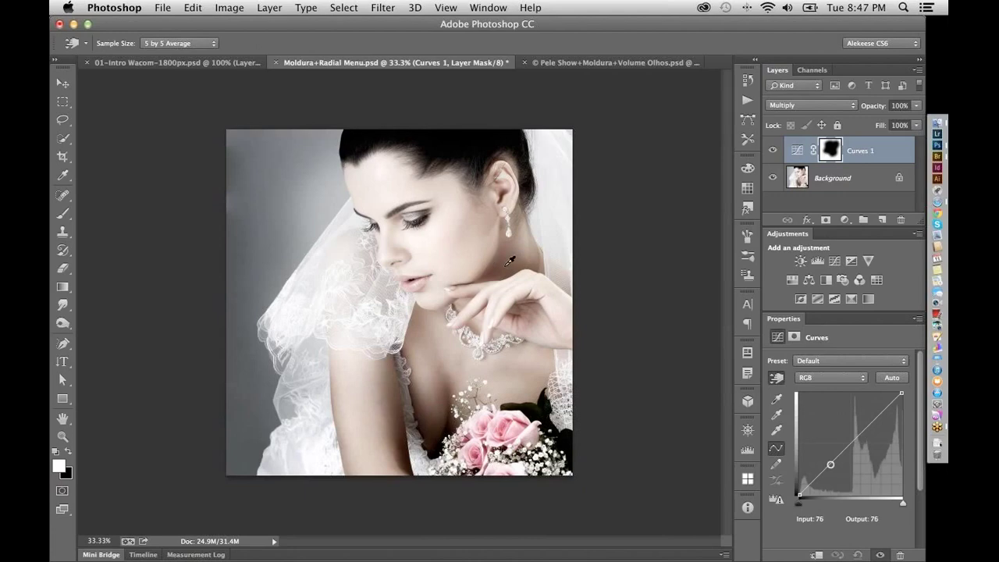
# Switch to the Pele Show+Moldura+Volume Olhos.psd document and run Pele Show from the radial menu over the model's face
pyautogui.click(633, 61)
pyautogui.press('l')
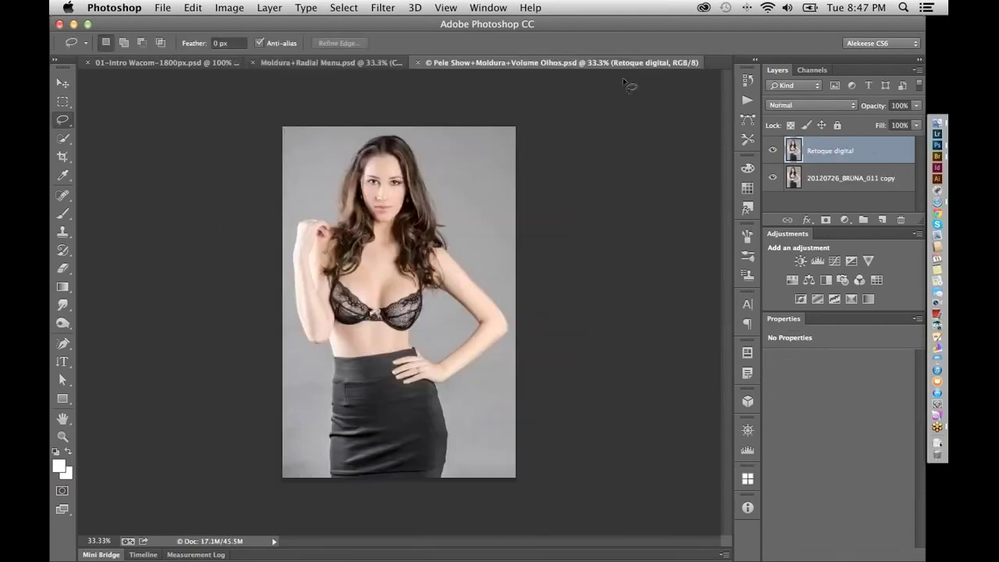
pyautogui.press('super+h')
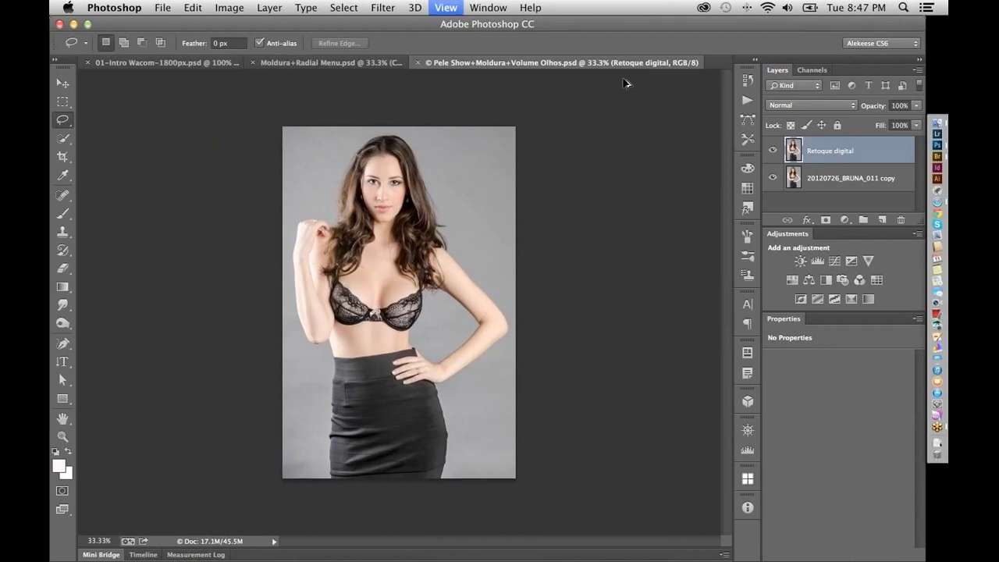
pyautogui.press('super+alt+0')
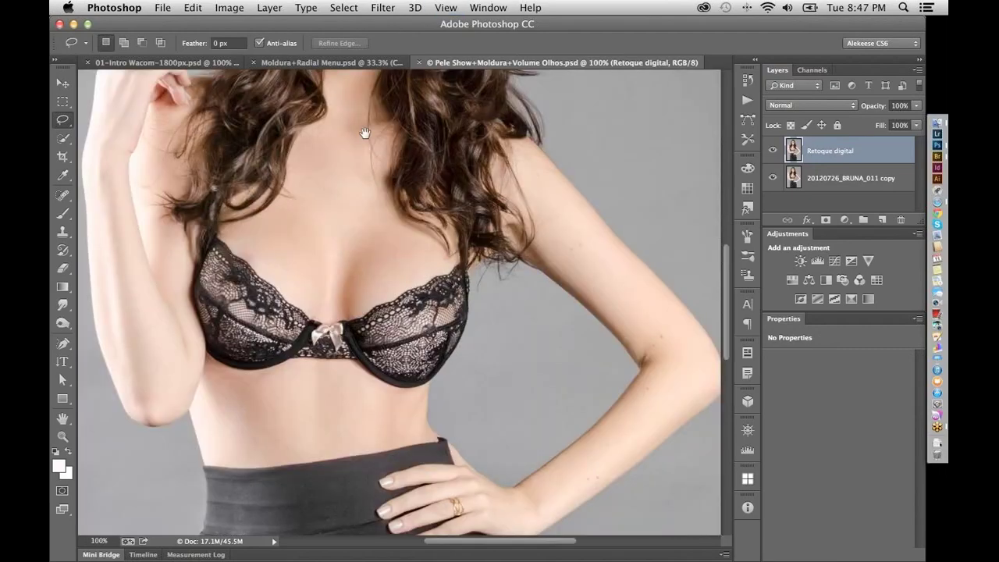
pyautogui.scroll(5, 442, 415)
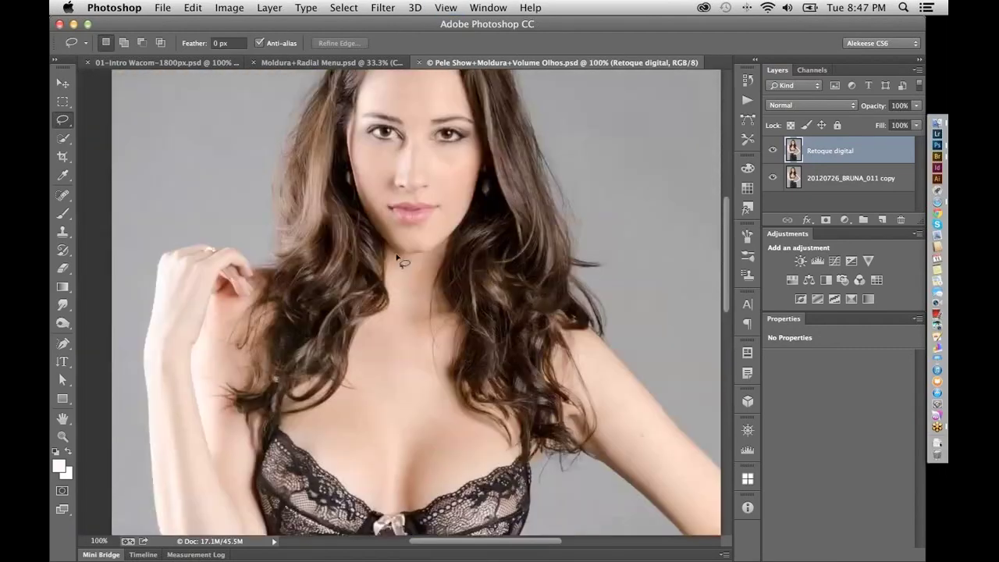
pyautogui.scroll(5, 397, 258)
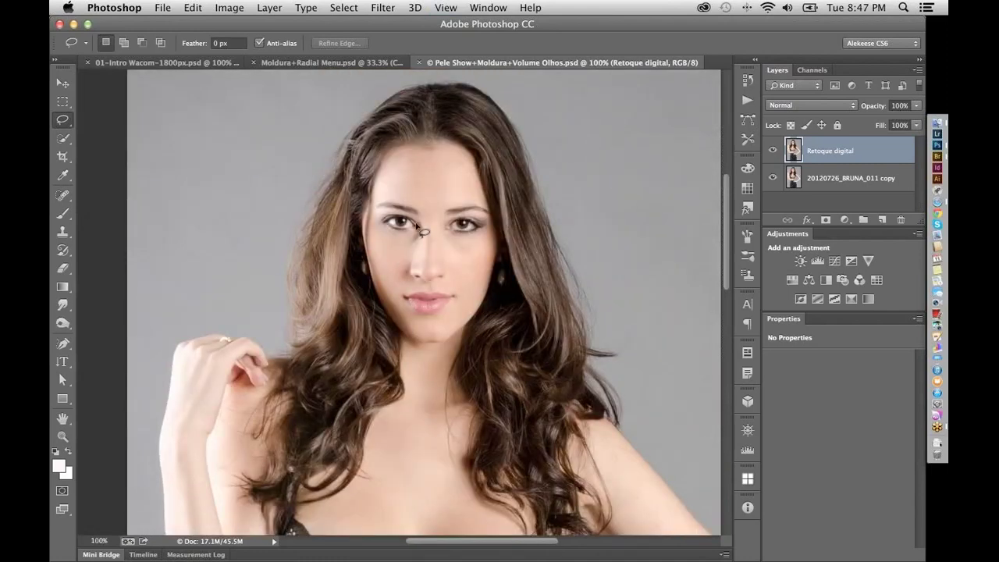
pyautogui.middleClick(438, 262)
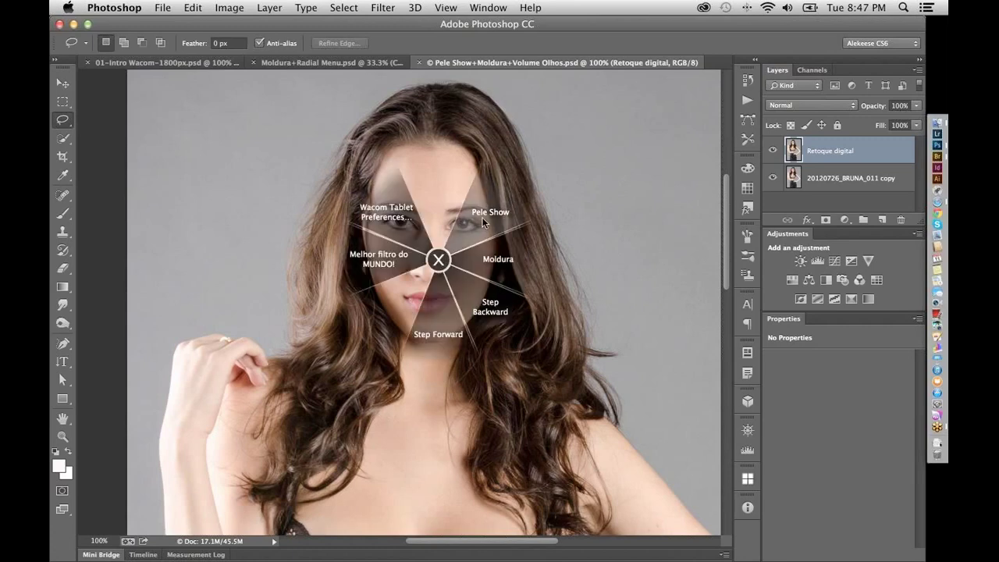
pyautogui.click(438, 259)
pyautogui.middleClick(430, 250)
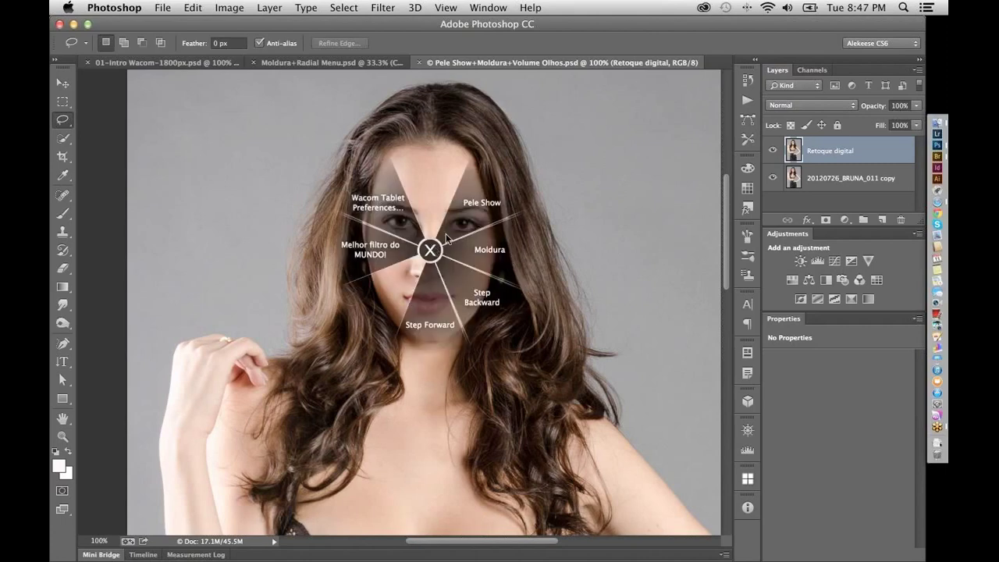
pyautogui.click(474, 211)
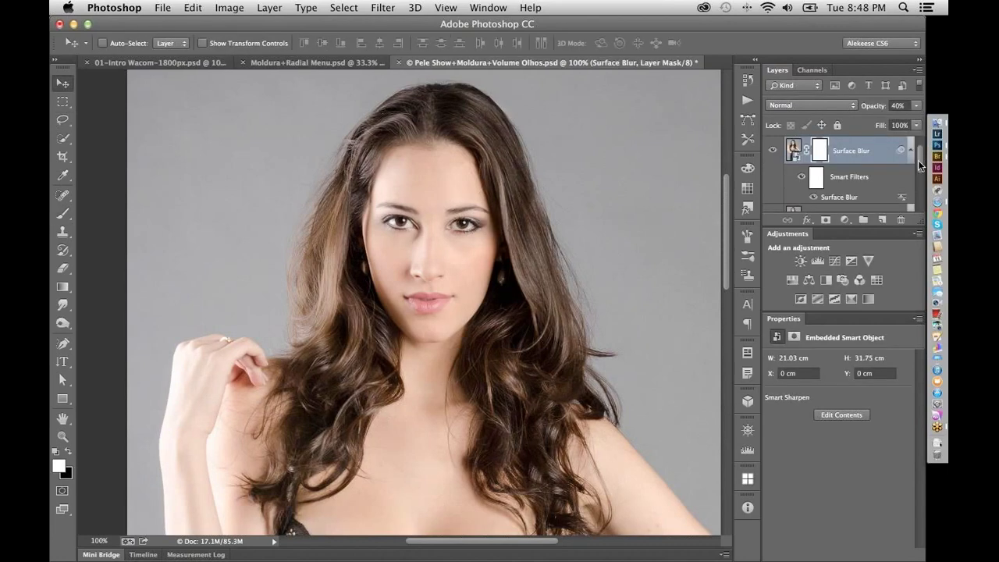
# Review the settings of the Smart Sharpen smart filter on the Smart Sharpen layer and accept them as they are
pyautogui.moveTo(919, 166); pyautogui.dragTo(921, 178)
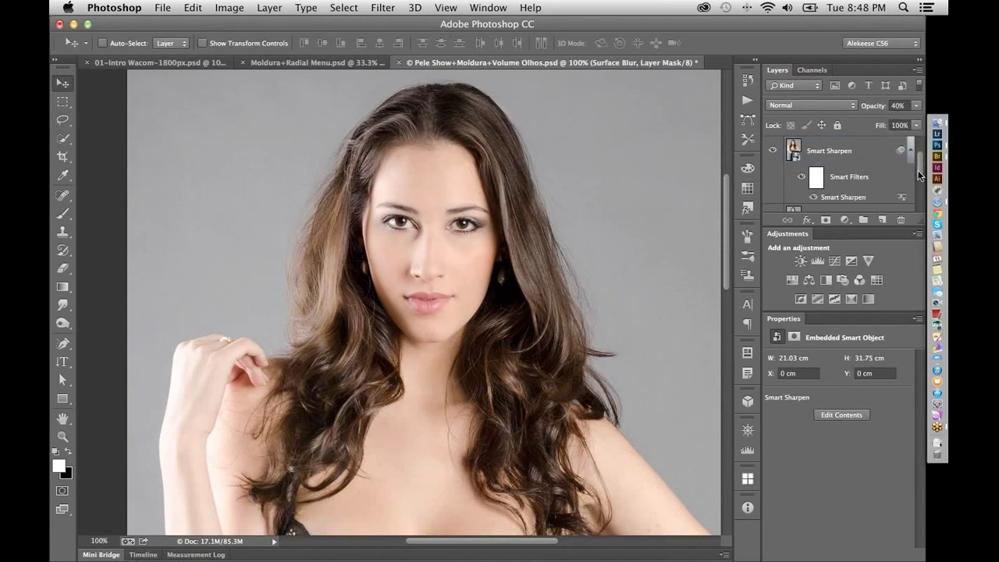
pyautogui.doubleClick(847, 197)
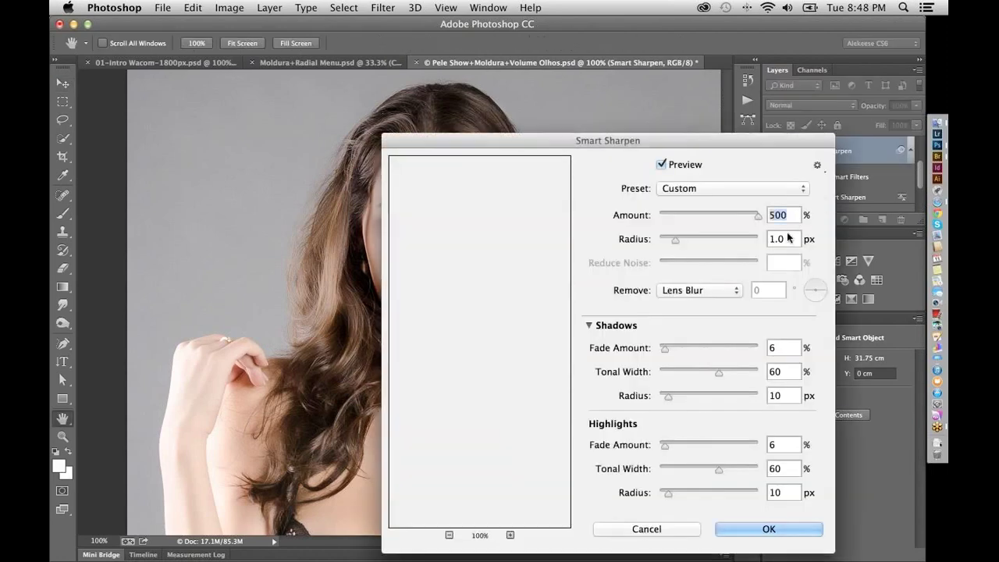
pyautogui.click(800, 531)
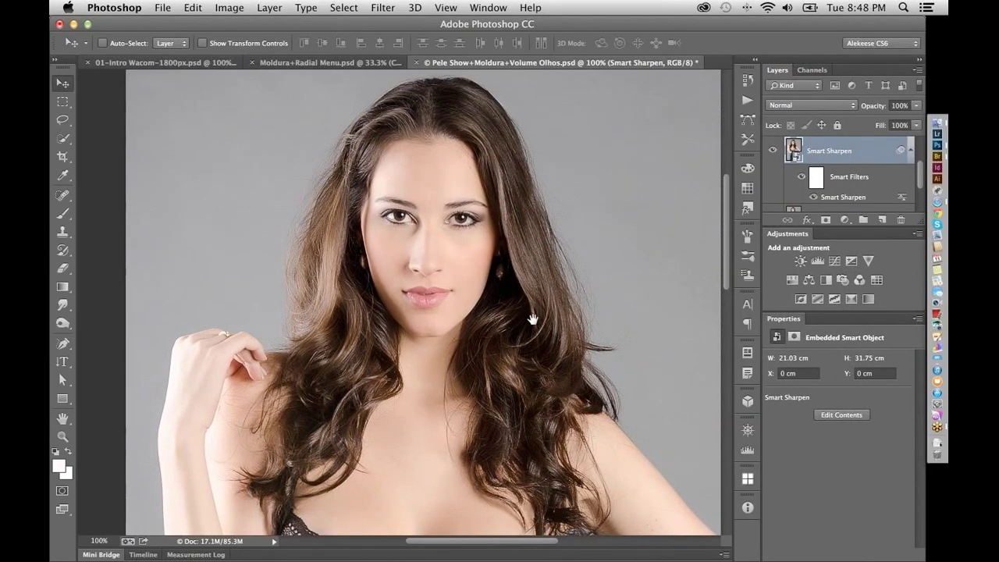
# Compare the retouched portrait with the original photo by isolating the lowest layer and restoring all layers
pyautogui.moveTo(532, 319); pyautogui.dragTo(521, 285)
pyautogui.scroll(-2, 773, 200)
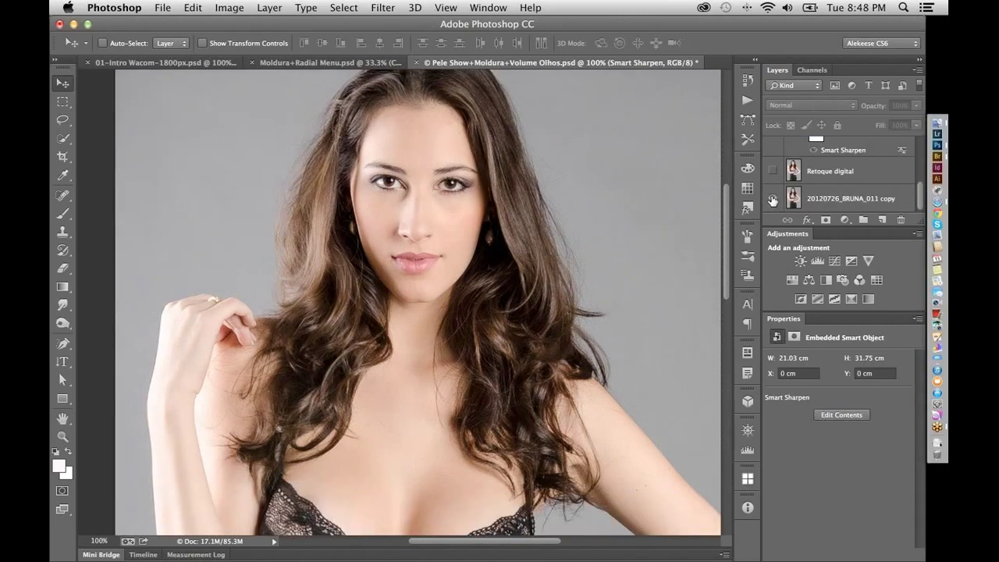
pyautogui.keyDown('alt'); pyautogui.click(773, 199); pyautogui.keyUp('alt')
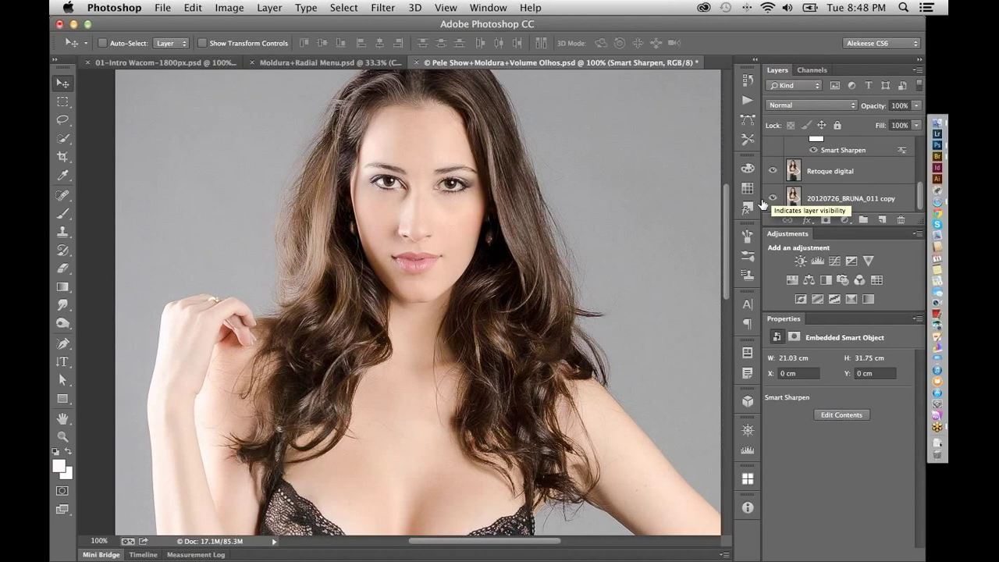
# Draw a freehand Lasso selection loosely around the model's whole figure, from above her head to the lower edge of the photo
pyautogui.press('super+0')
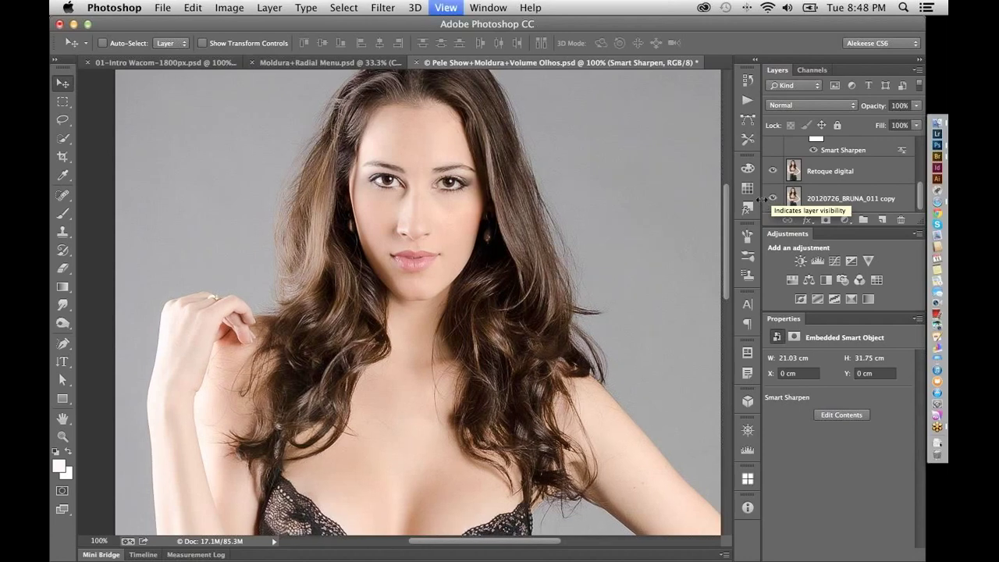
pyautogui.press('super+minus')
pyautogui.press('super+minus')
pyautogui.scroll(-5, 547, 256)
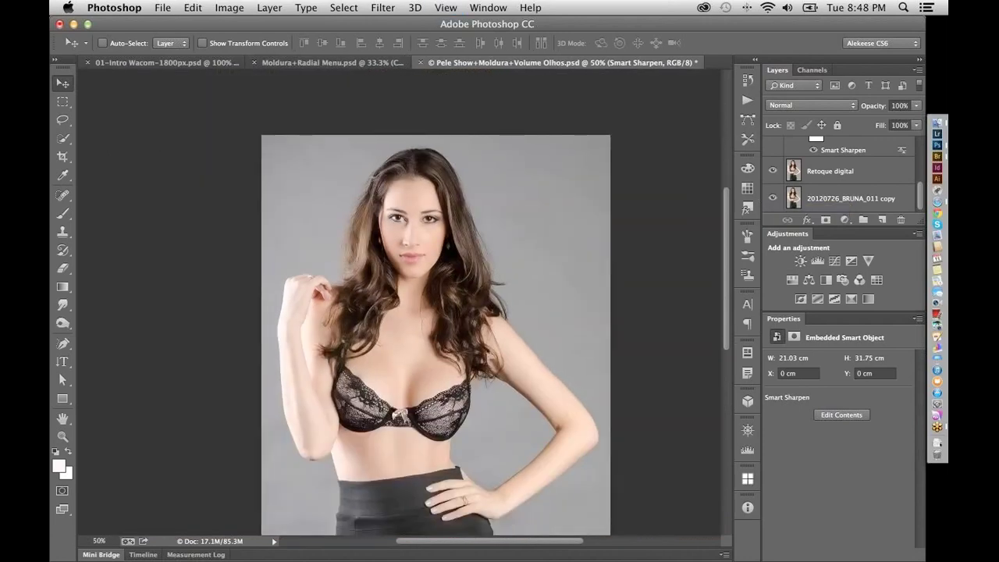
pyautogui.press('l')
pyautogui.press('super+minus')
pyautogui.moveTo(378, 177)
pyautogui.mouseDown()
pyautogui.moveTo(301, 406)
pyautogui.moveTo(528, 296)
pyautogui.moveTo(424, 147)
pyautogui.moveTo(363, 181)
pyautogui.moveTo(360, 200)
pyautogui.mouseUp()
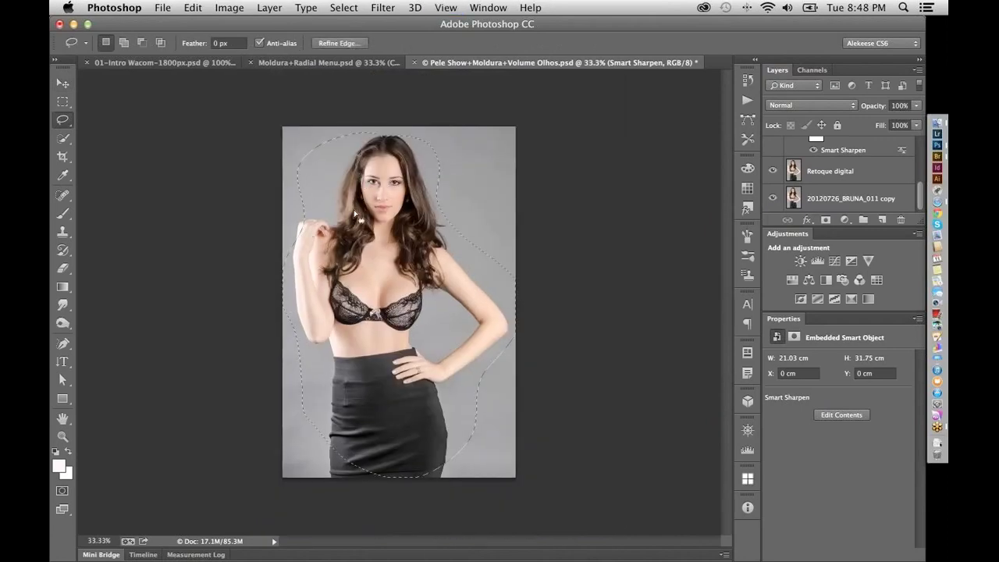
# Run Moldura from the radial menu on the selection and set the Curves layer mask's feather to 177.5 px
pyautogui.middleClick(364, 213)
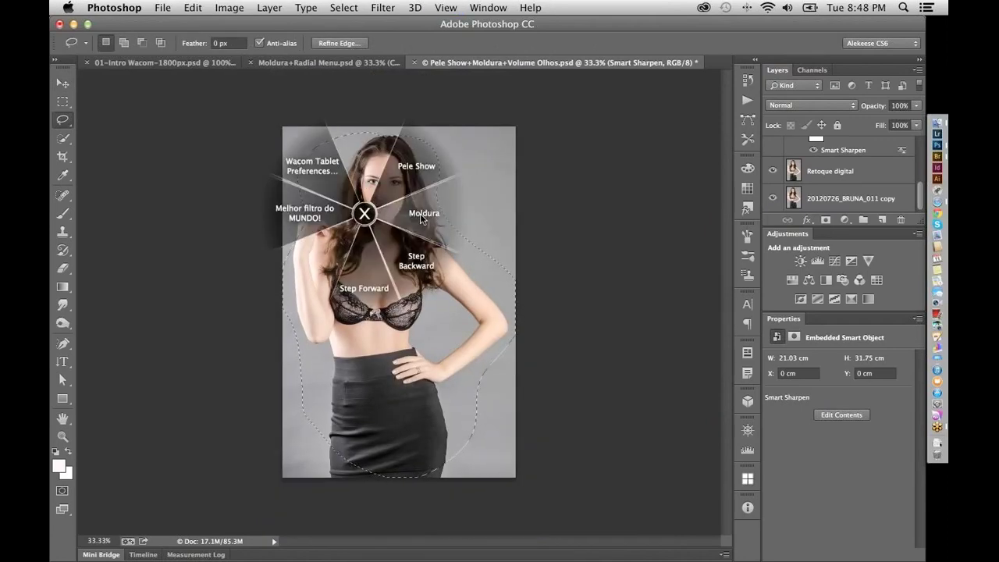
pyautogui.click(420, 214)
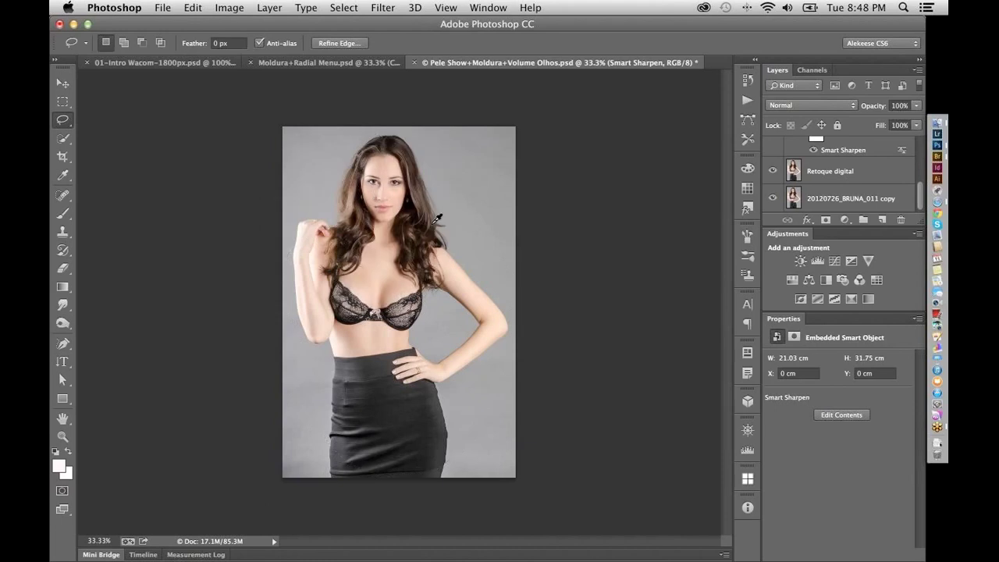
pyautogui.click(794, 337)
pyautogui.moveTo(875, 458); pyautogui.dragTo(875, 456)
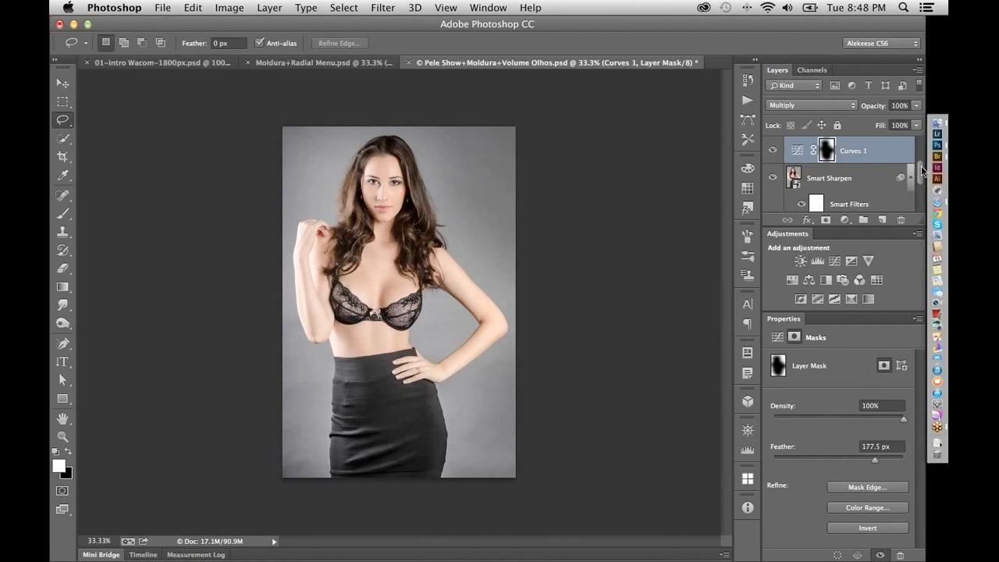
# Compare the model photo before and after the skin and edge-darkening effects by repeatedly hiding and showing all layers above the original
pyautogui.scroll(-3, 915, 205)
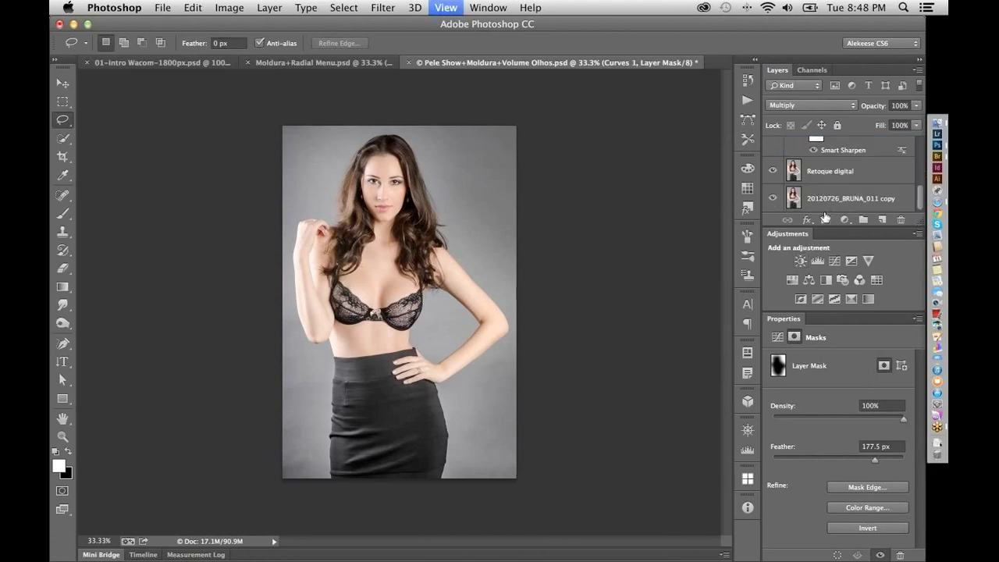
pyautogui.press('super+equal')
pyautogui.keyDown('alt'); pyautogui.click(773, 201); pyautogui.keyUp('alt')
pyautogui.keyDown('alt'); pyautogui.click(773, 201); pyautogui.keyUp('alt')
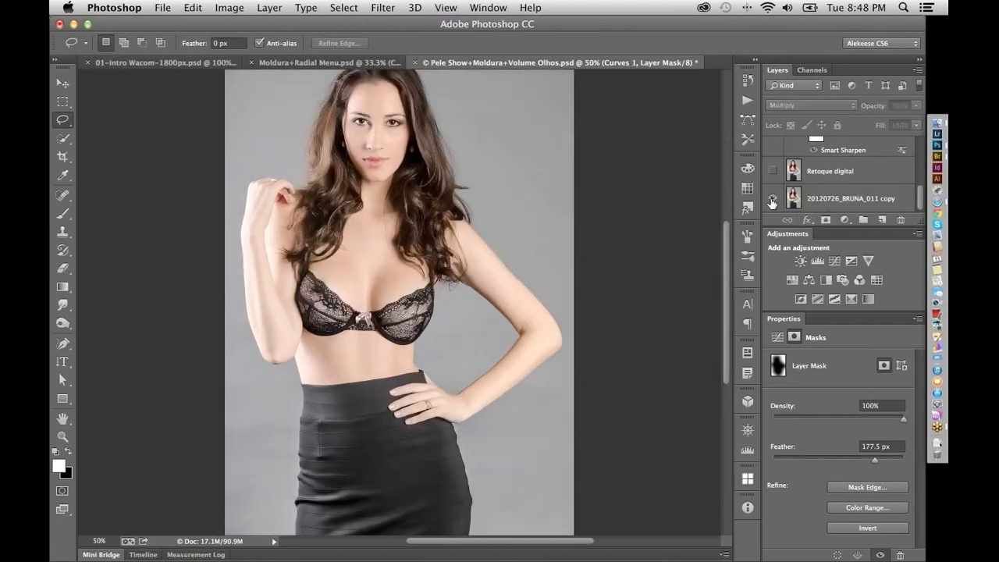
pyautogui.keyDown('alt'); pyautogui.click(773, 201); pyautogui.keyUp('alt')
pyautogui.keyDown('alt'); pyautogui.click(773, 201); pyautogui.keyUp('alt')
pyautogui.keyDown('alt'); pyautogui.click(773, 202); pyautogui.keyUp('alt')
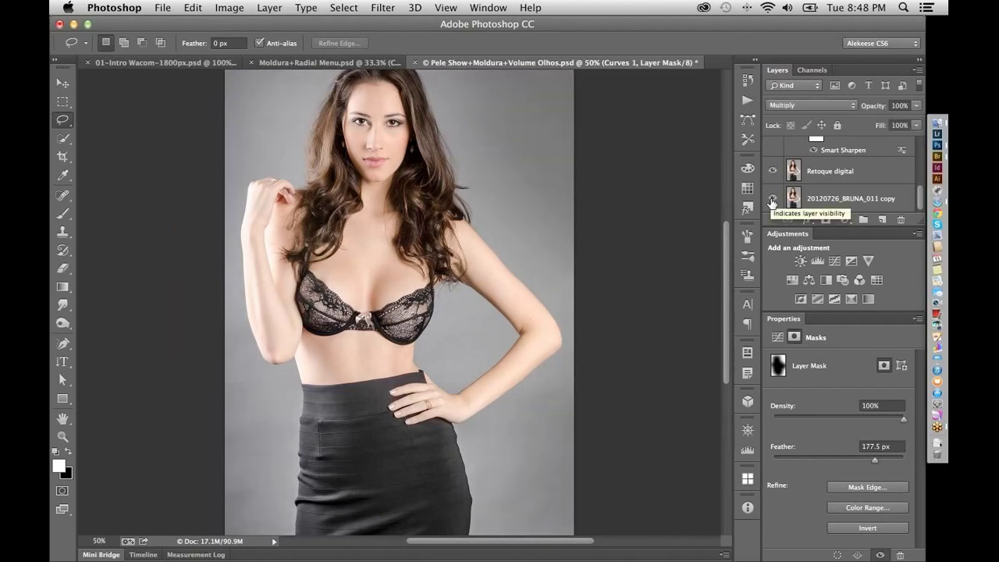
pyautogui.keyDown('alt'); pyautogui.click(773, 202); pyautogui.keyUp('alt')
pyautogui.keyDown('alt'); pyautogui.click(773, 201); pyautogui.keyUp('alt')
pyautogui.keyDown('alt'); pyautogui.click(771, 201); pyautogui.keyUp('alt')
pyautogui.keyDown('alt'); pyautogui.click(770, 202); pyautogui.keyUp('alt')
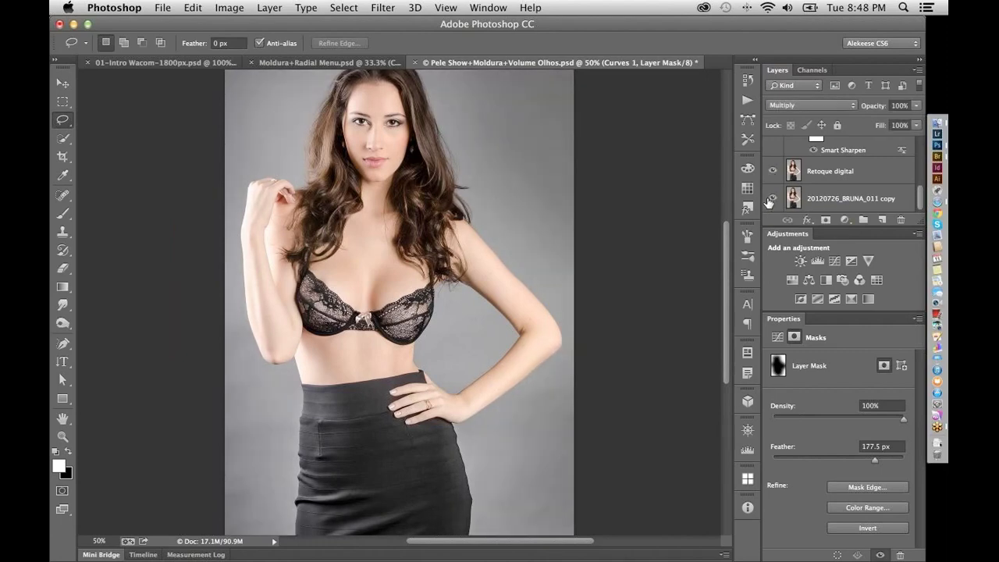
pyautogui.press('super+plus')
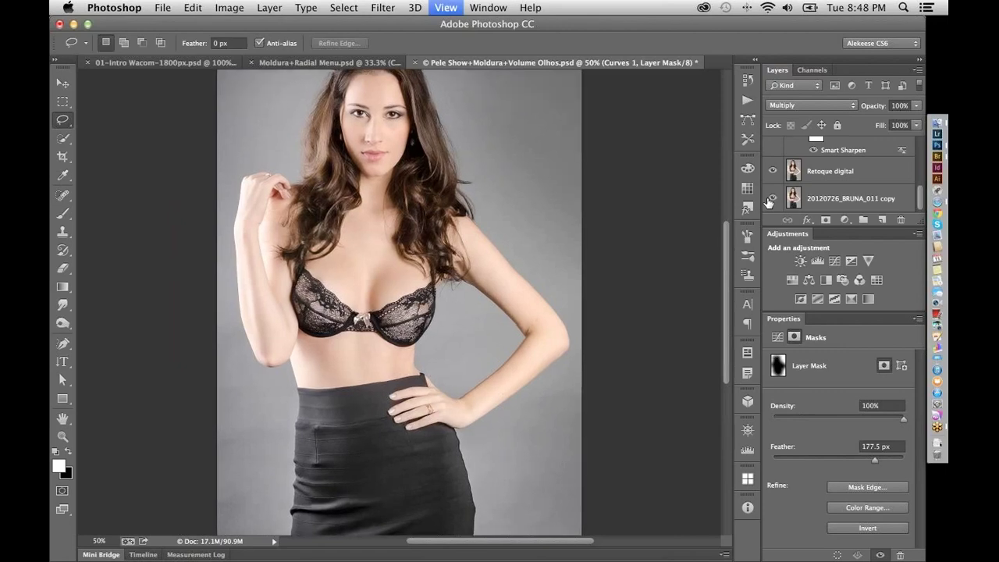
# Examine the model's retouched face and upper body at 100%, and fit the whole photo in view
pyautogui.press('super+plus')
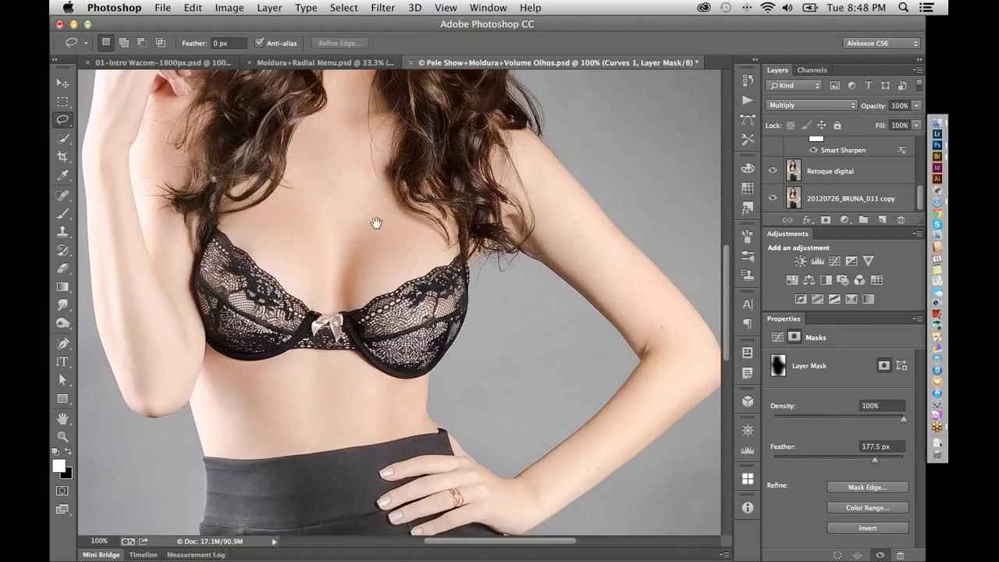
pyautogui.moveTo(422, 439); pyautogui.dragTo(442, 298)
pyautogui.scroll(10, 442, 299)
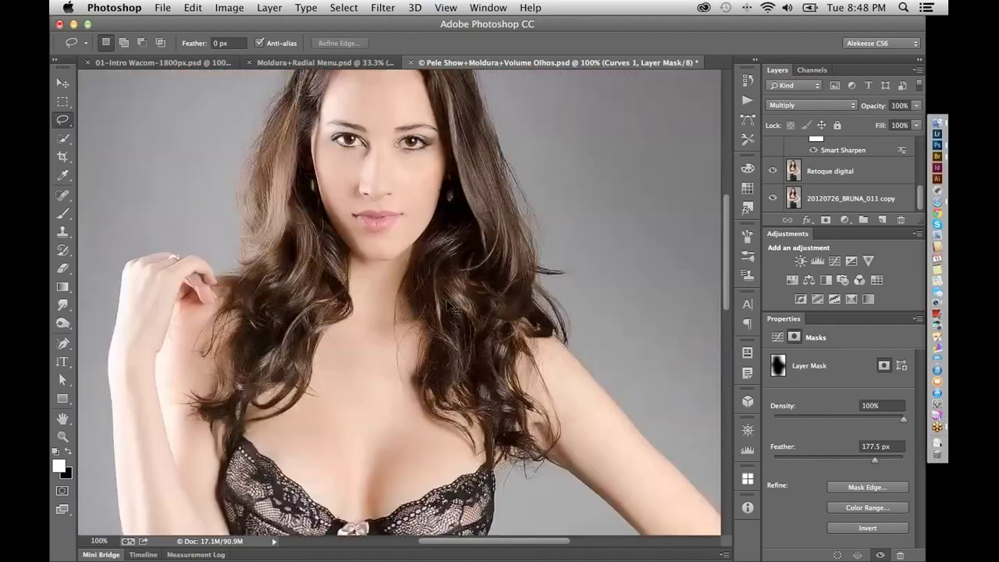
pyautogui.press('super+0')
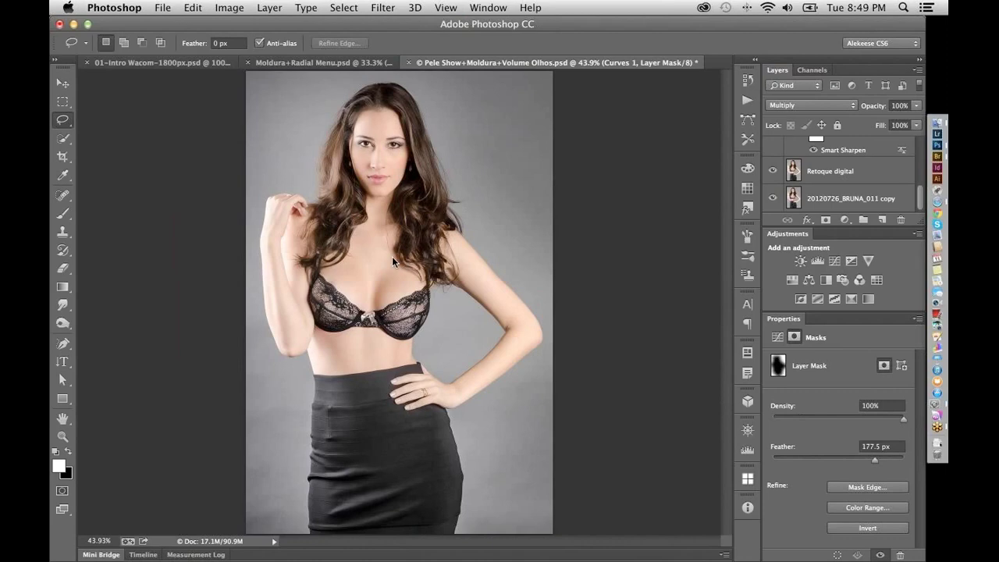
# Review the tablet's Touch Ring functions in the Wacom Tablet preferences and return to Photoshop
pyautogui.press('super+Tab')
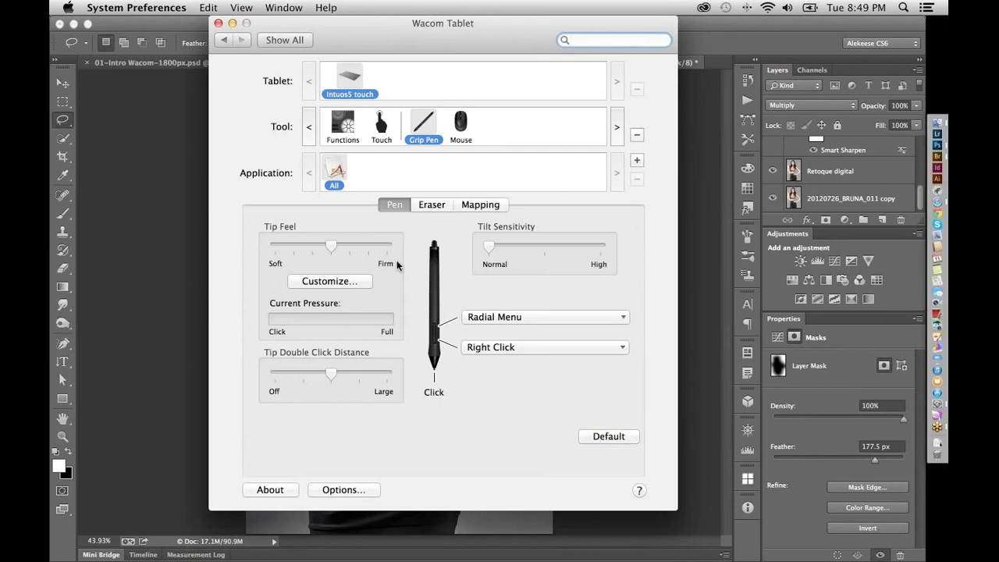
pyautogui.click(345, 133)
pyautogui.click(456, 205)
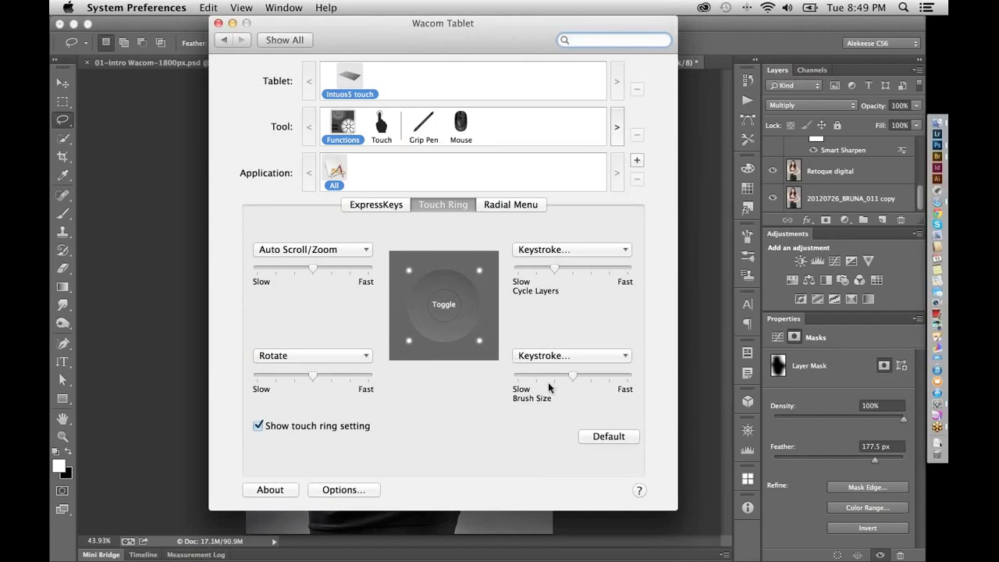
pyautogui.click(406, 297)
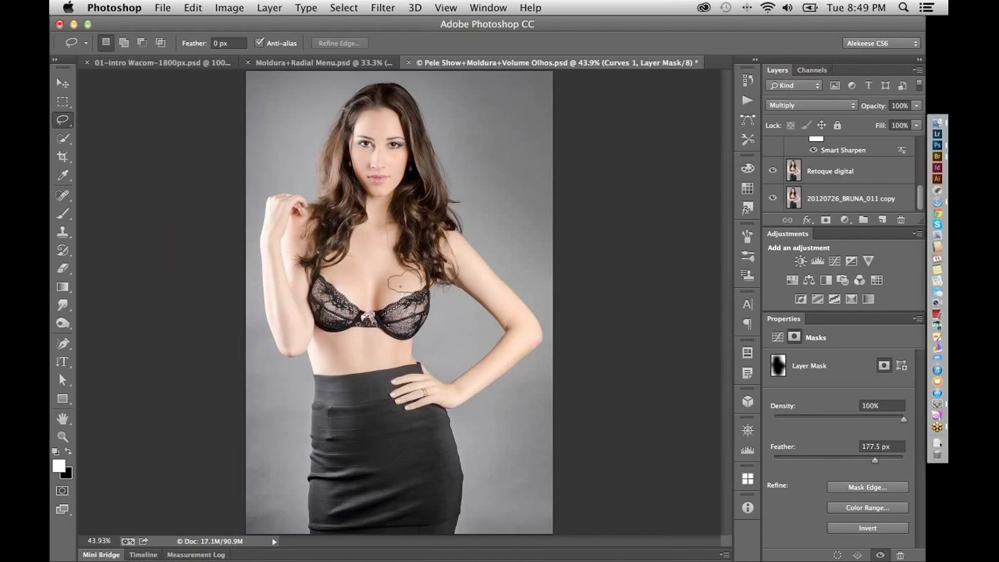
# Activate the Brush tool and choose a soft round tip with 0% hardness at 403 px
pyautogui.press('b')
pyautogui.rightClick(383, 260)
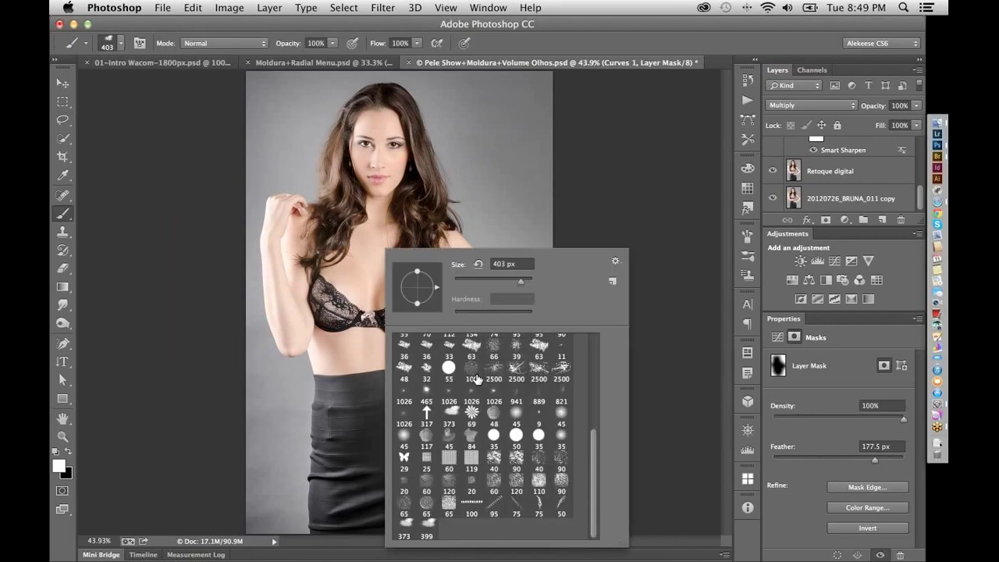
pyautogui.scroll(10, 592, 383)
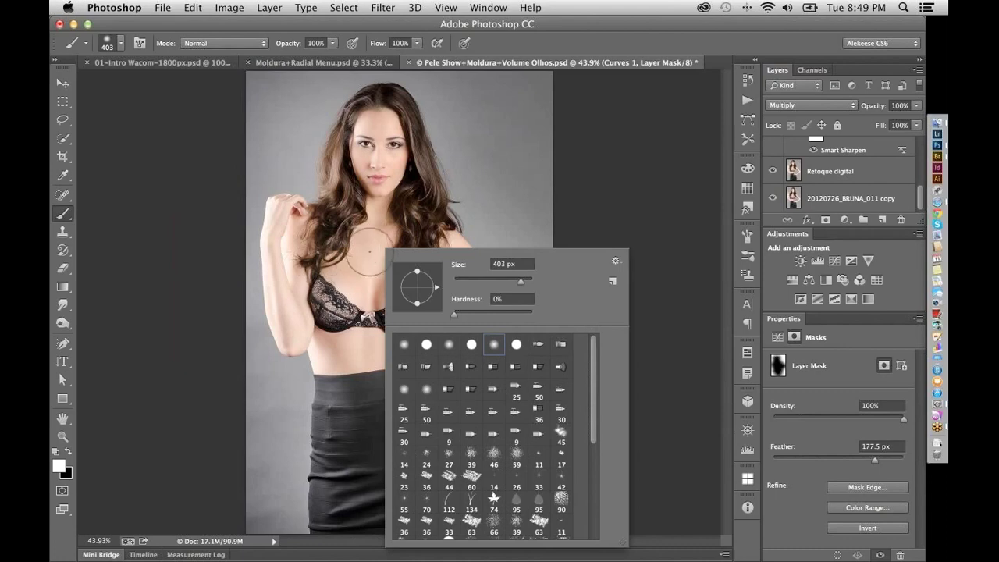
pyautogui.press('Return')
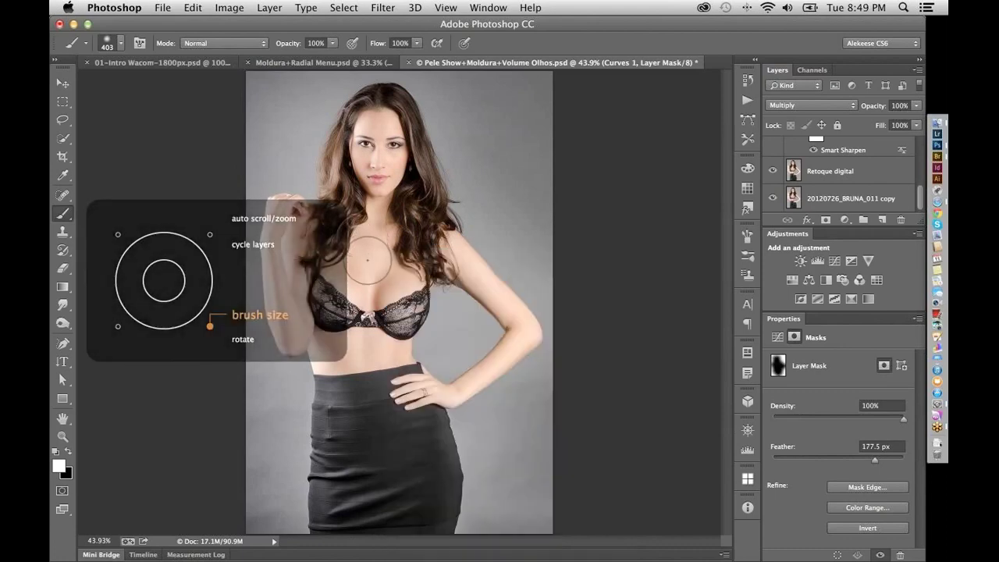
# Enlarge the brush to 1700 px in increments and reduce it gradually to 700 px
pyautogui.press(']')
pyautogui.press(']')
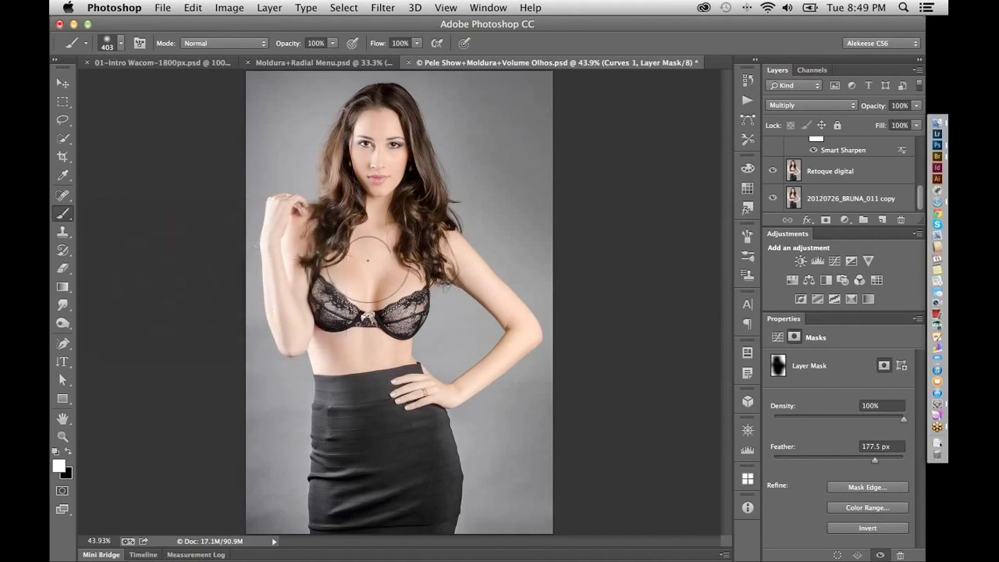
pyautogui.press(']')
pyautogui.press(']')
pyautogui.press(']')
pyautogui.press(']')
pyautogui.press(']')
pyautogui.press(']')
pyautogui.press(']')
pyautogui.press(']')
pyautogui.press(']')
pyautogui.press(']')
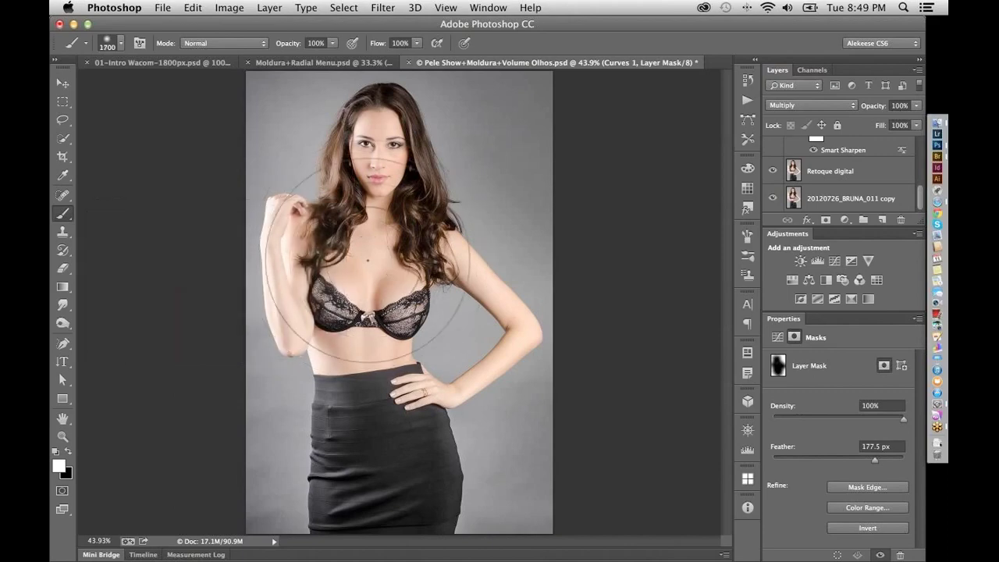
pyautogui.press('[')
pyautogui.press('[')
pyautogui.press('[')
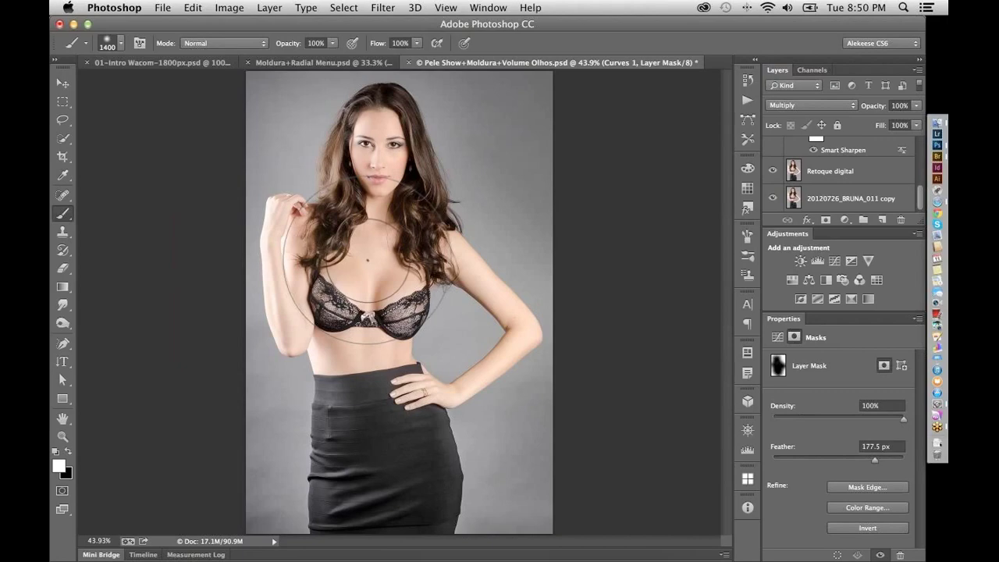
pyautogui.press('[')
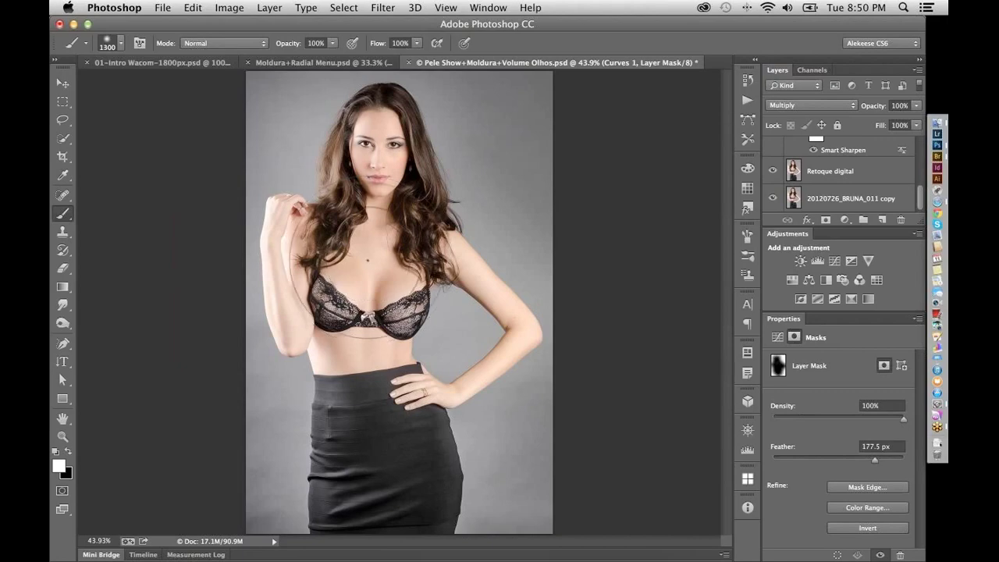
pyautogui.press('[')
pyautogui.press('[')
pyautogui.press('[')
pyautogui.press('[')
pyautogui.press('[')
pyautogui.press('[')
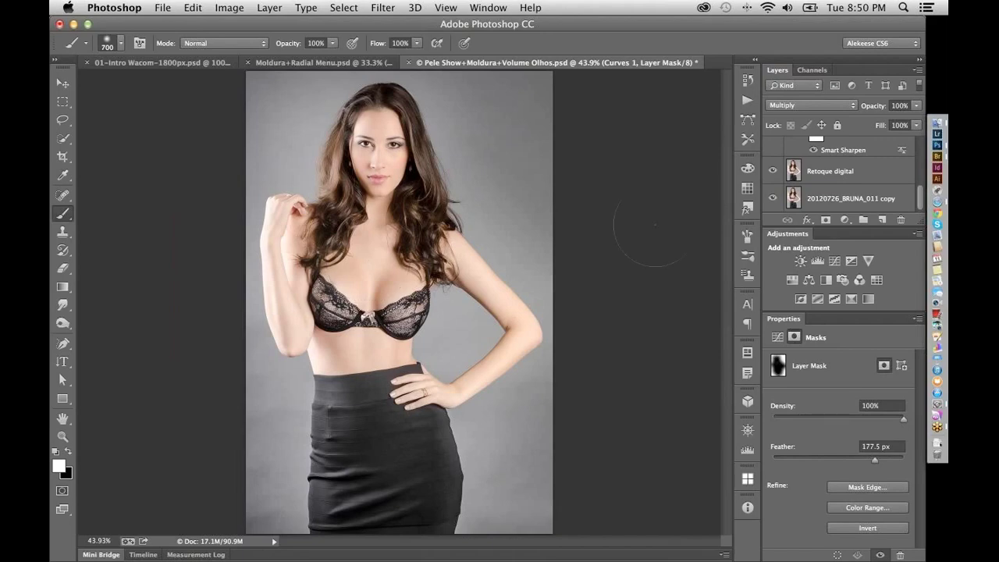
# Compare the model photo with its original by isolating the lowest layer and restoring all layers
pyautogui.keyDown('alt'); pyautogui.click(773, 200); pyautogui.keyUp('alt')
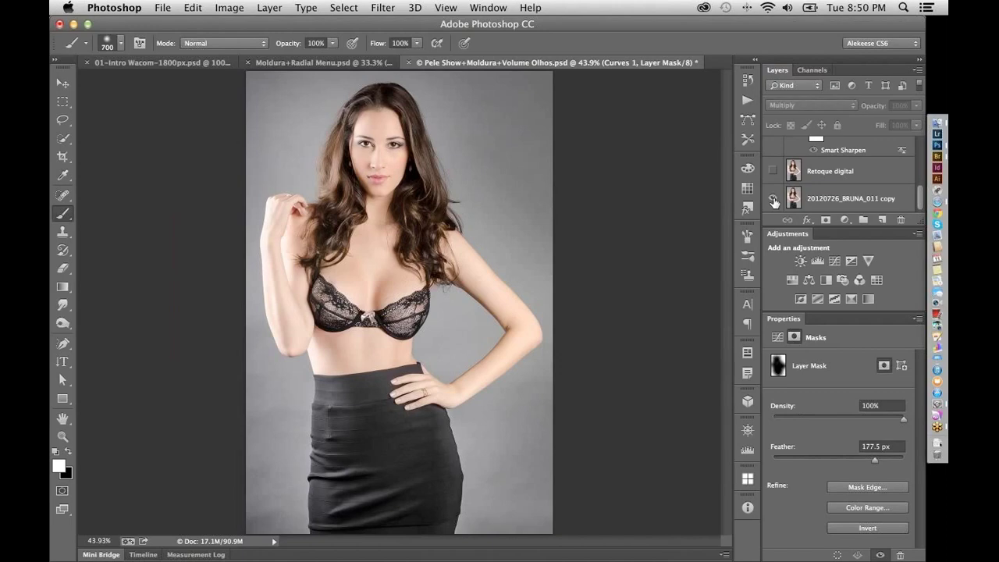
pyautogui.keyDown('alt'); pyautogui.click(772, 200); pyautogui.keyUp('alt')
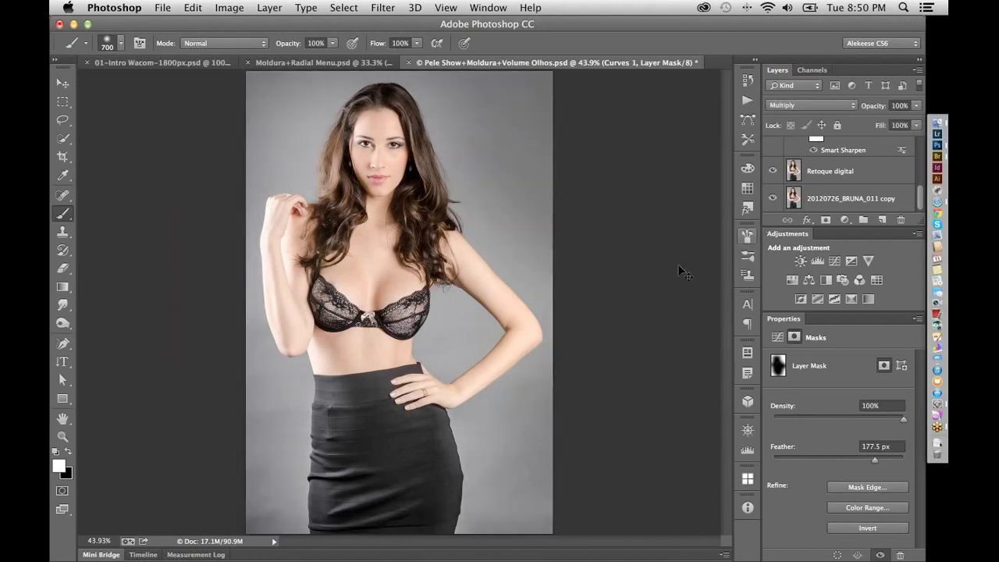
# Switch to Bridge and open 38-An Smart link.psd, 39-An Smart Face.psd, 40-An Smart Square.psd and 42-Smart PSD-2.psd in Photoshop, keeping their embedded profiles
pyautogui.press('super+Tab')
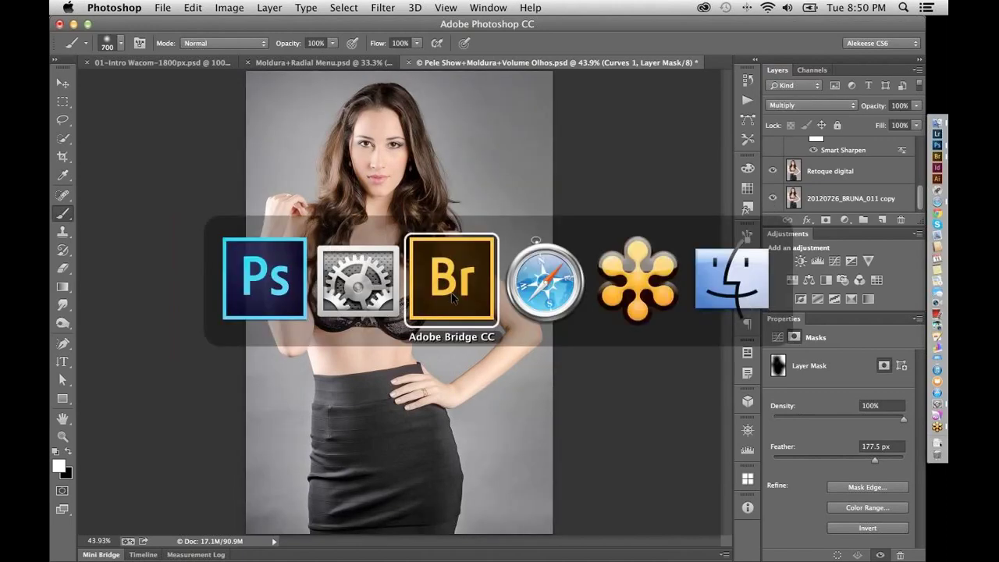
pyautogui.click(453, 295)
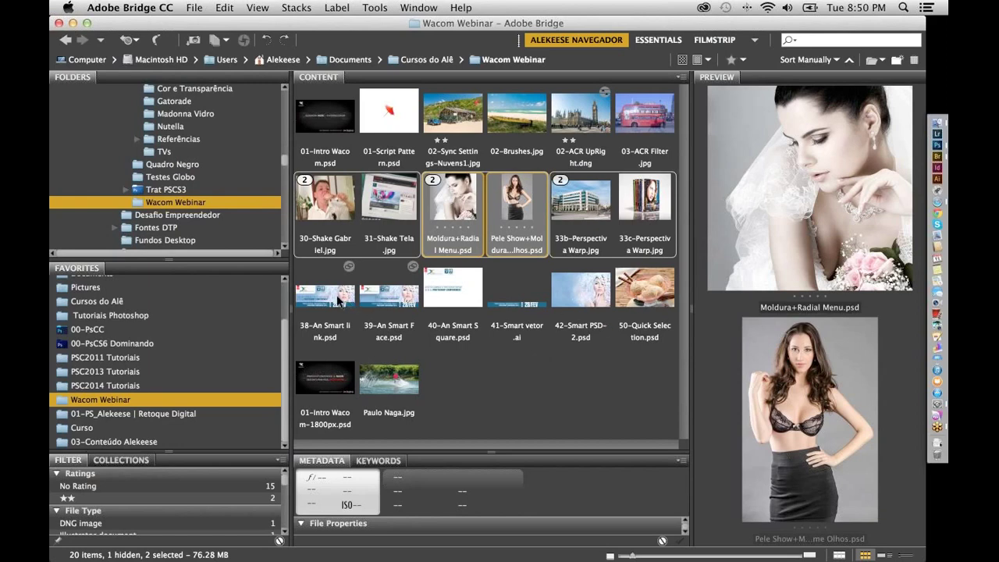
pyautogui.click(325, 299)
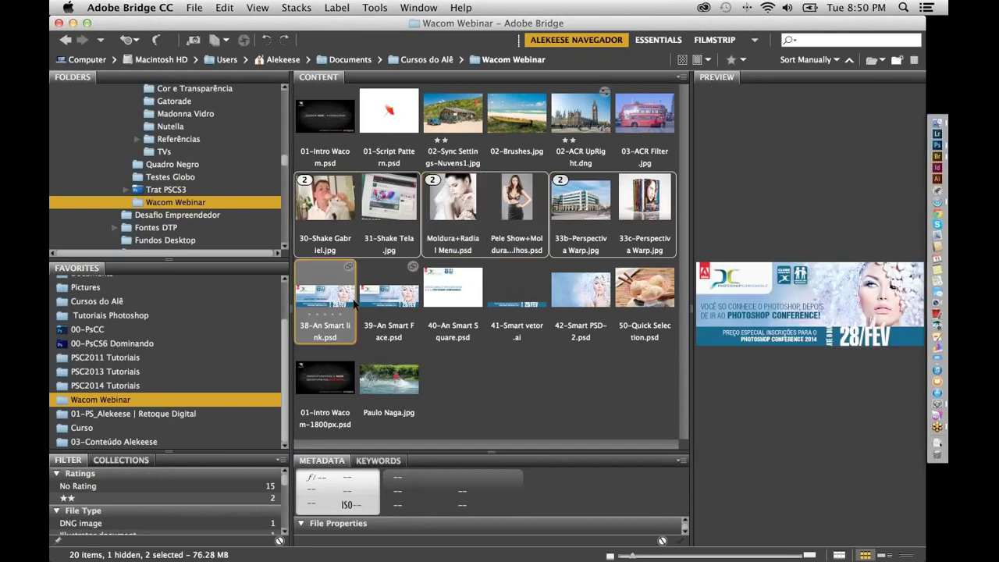
pyautogui.keyDown('shift'); pyautogui.click(580, 306); pyautogui.keyUp('shift')
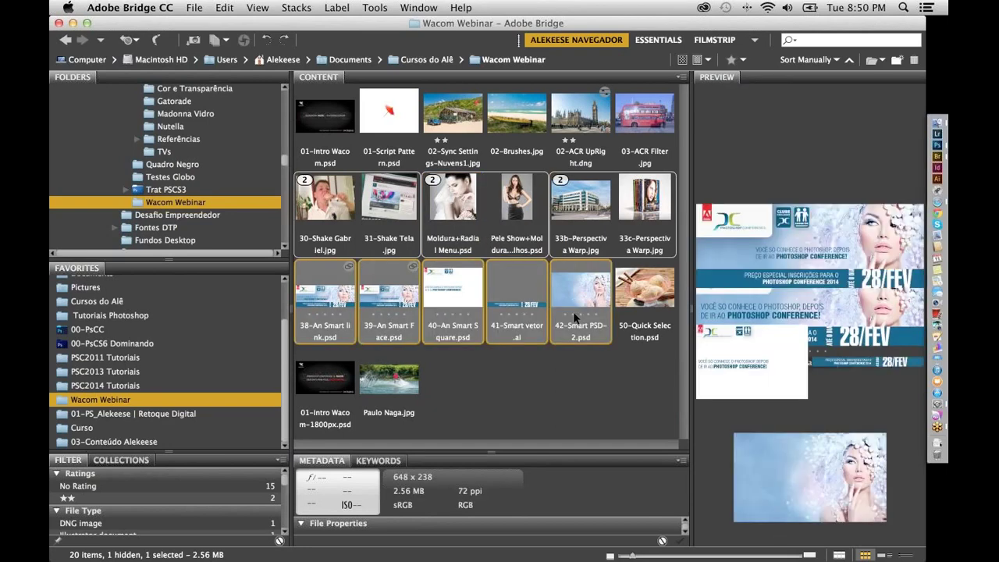
pyautogui.keyDown('super'); pyautogui.click(530, 307); pyautogui.keyUp('super')
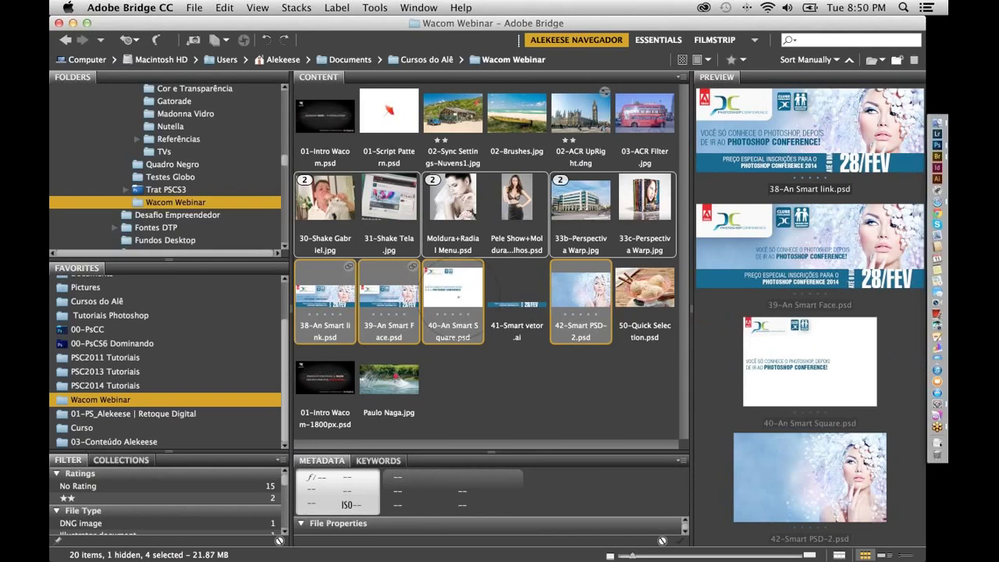
pyautogui.doubleClick(459, 301)
pyautogui.click(544, 348)
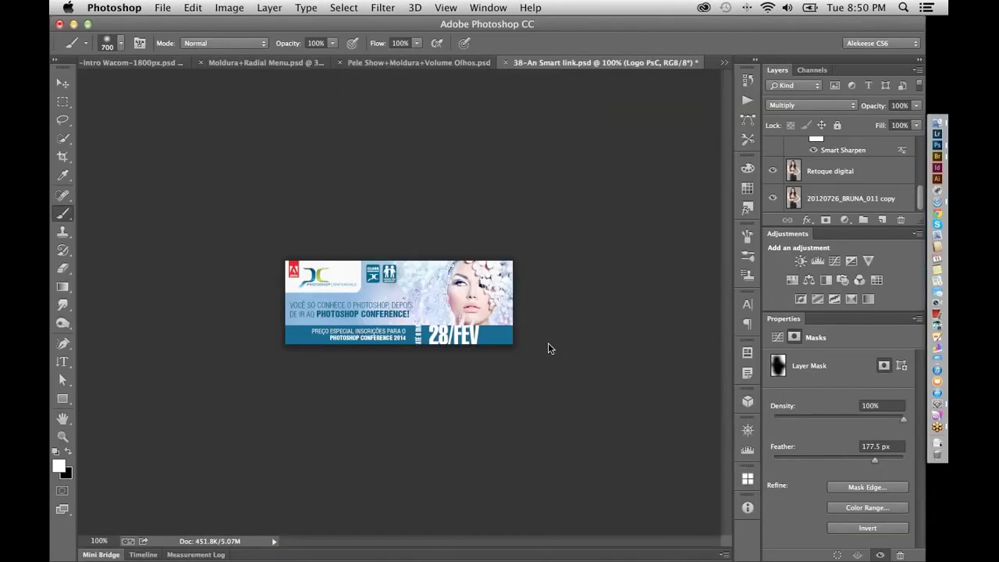
pyautogui.click(544, 347)
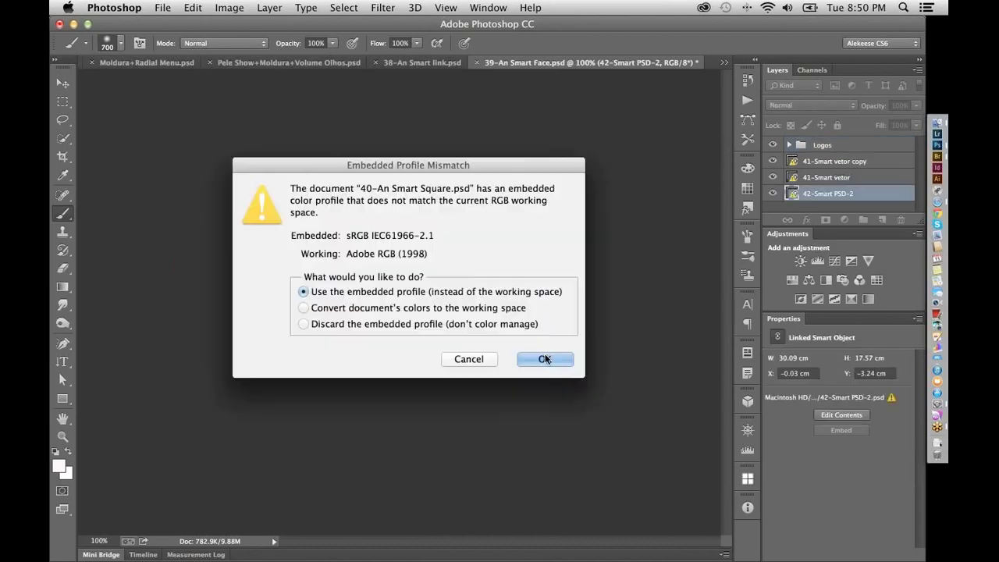
pyautogui.click(544, 359)
pyautogui.click(546, 349)
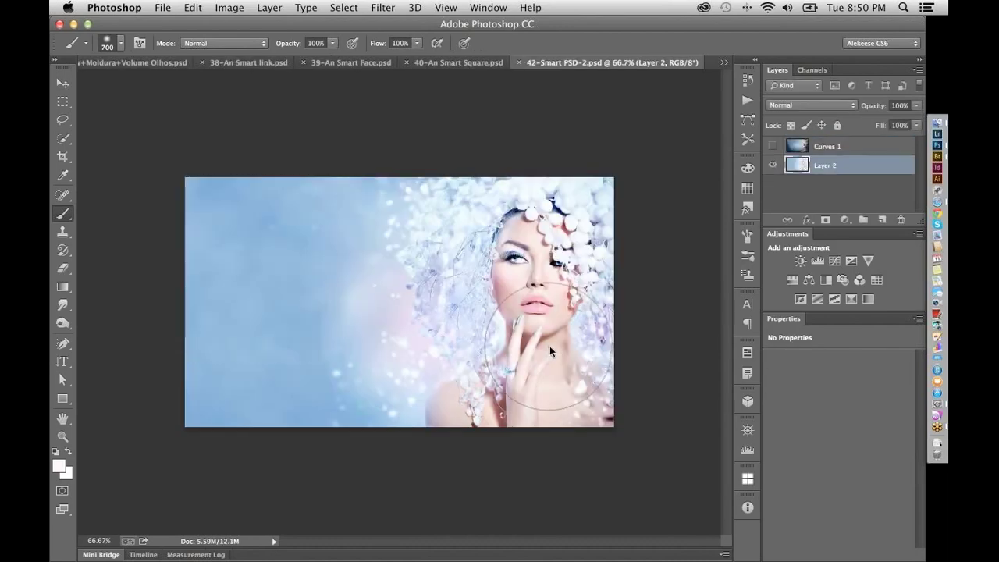
# Activate the Move tool and preview the alternative image in 42-Smart PSD-2.psd by showing and hiding the Curves 1 layer
pyautogui.press('v')
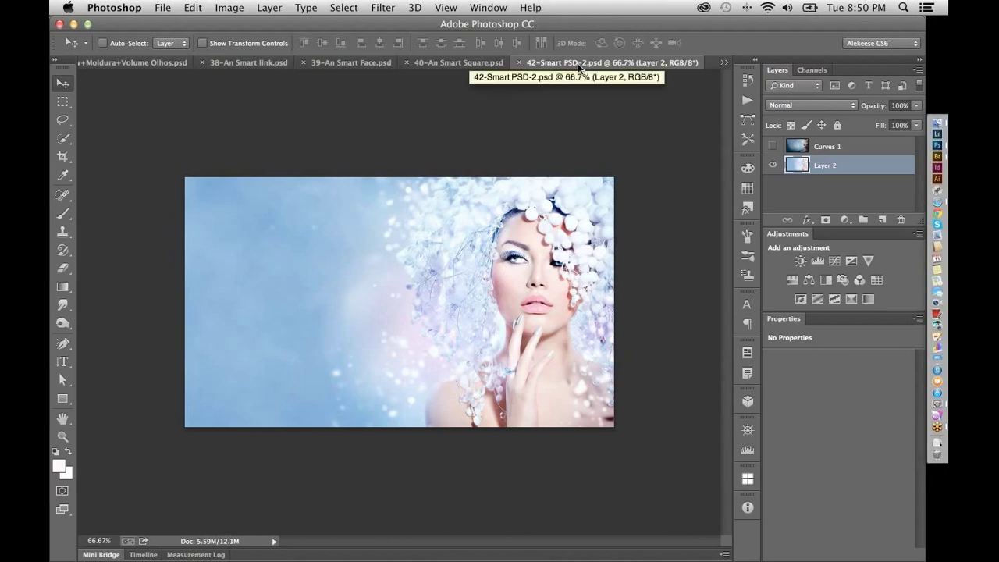
pyautogui.click(773, 146)
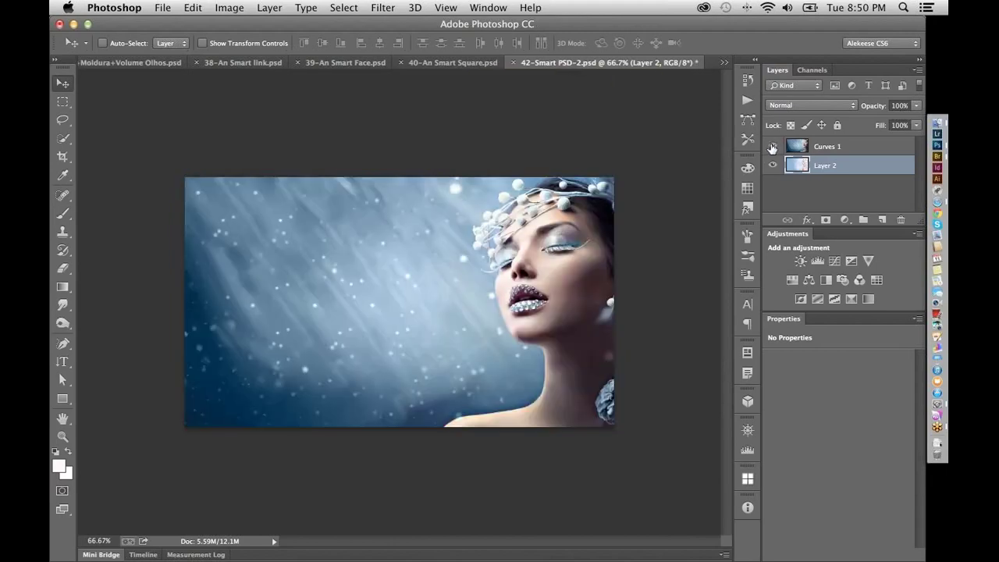
pyautogui.click(773, 146)
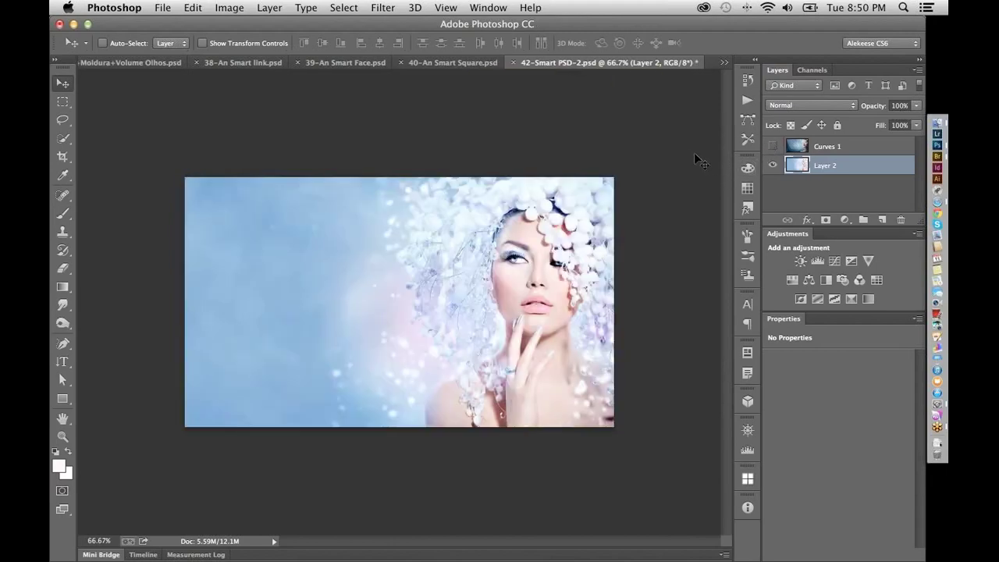
# Review the 40-An Smart Square, 39-An Smart Face and 38-An Smart link layouts, and return to 40-An Smart Square.psd
pyautogui.click(443, 63)
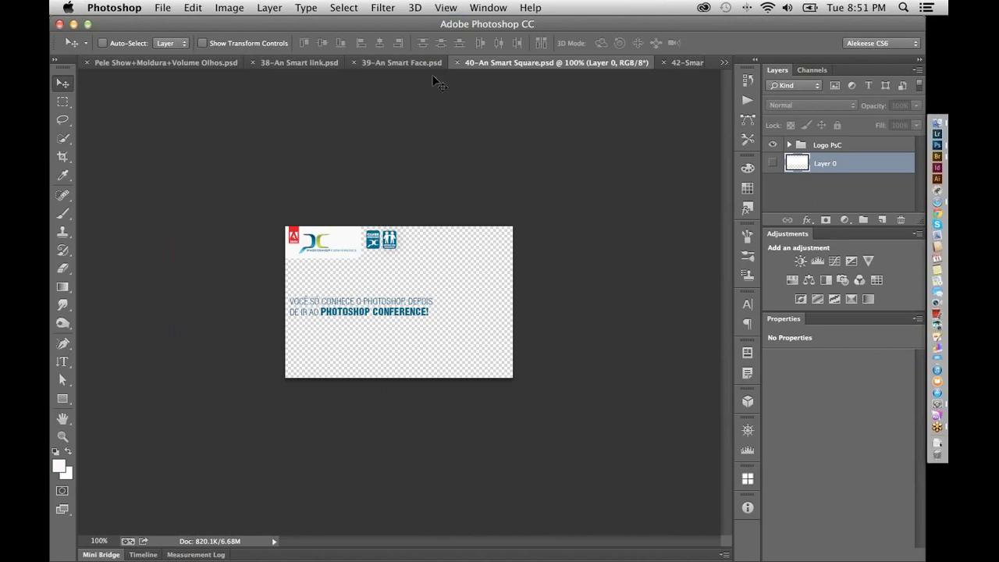
pyautogui.press('super+equal')
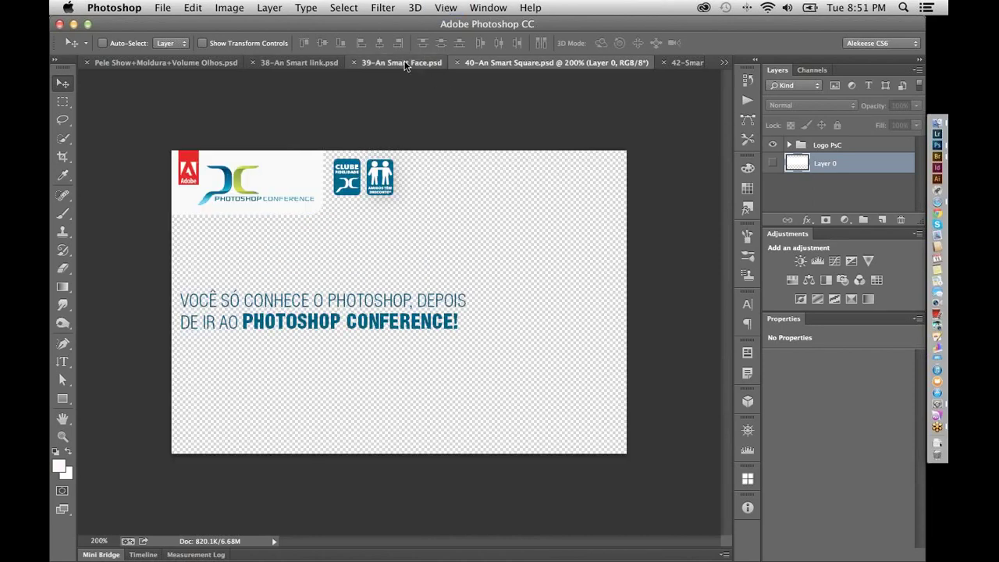
pyautogui.click(406, 62)
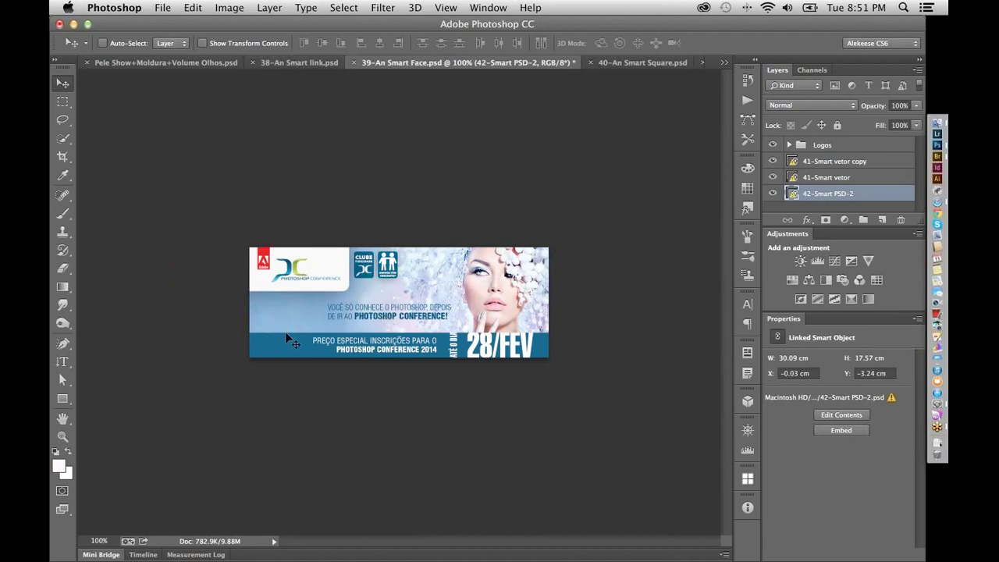
pyautogui.click(292, 64)
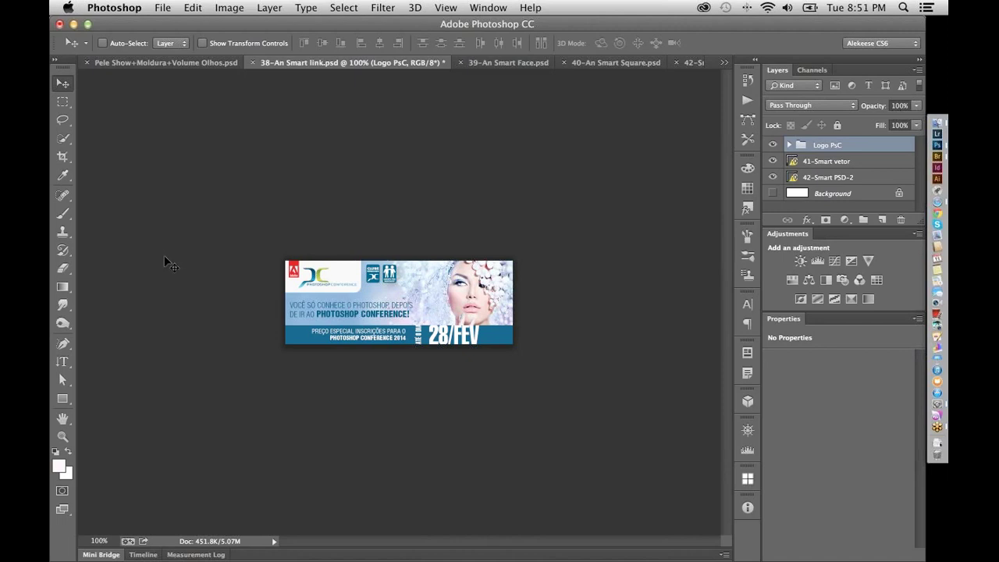
pyautogui.hotkey('ctrl', 'Tab')
pyautogui.hotkey('ctrl', 'Tab')
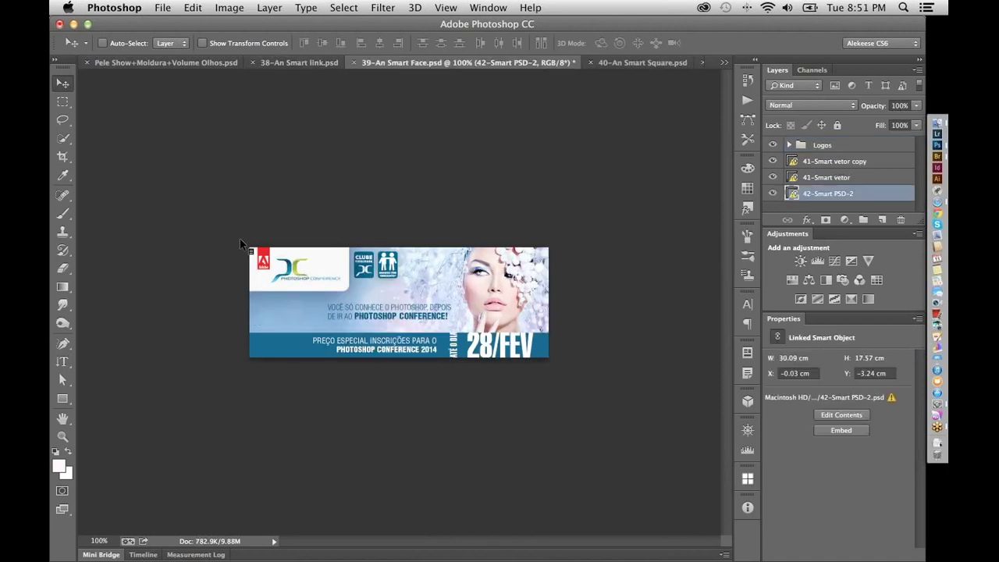
# Place 42-Smart PSD-2.psd as a linked Smart Object in 40-An Smart Square.psd, aligned with the canvas's upper edge
pyautogui.click(163, 8)
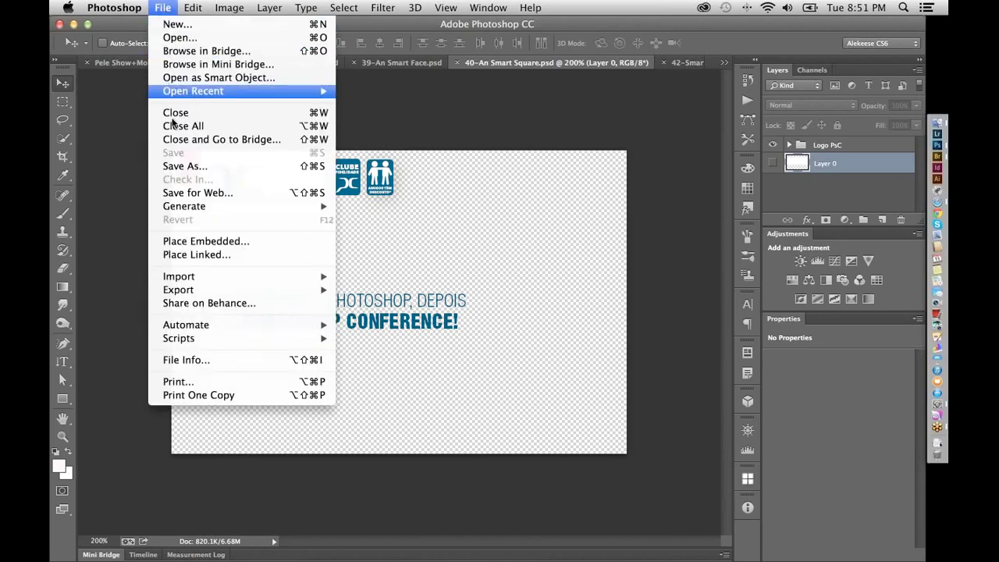
pyautogui.click(228, 255)
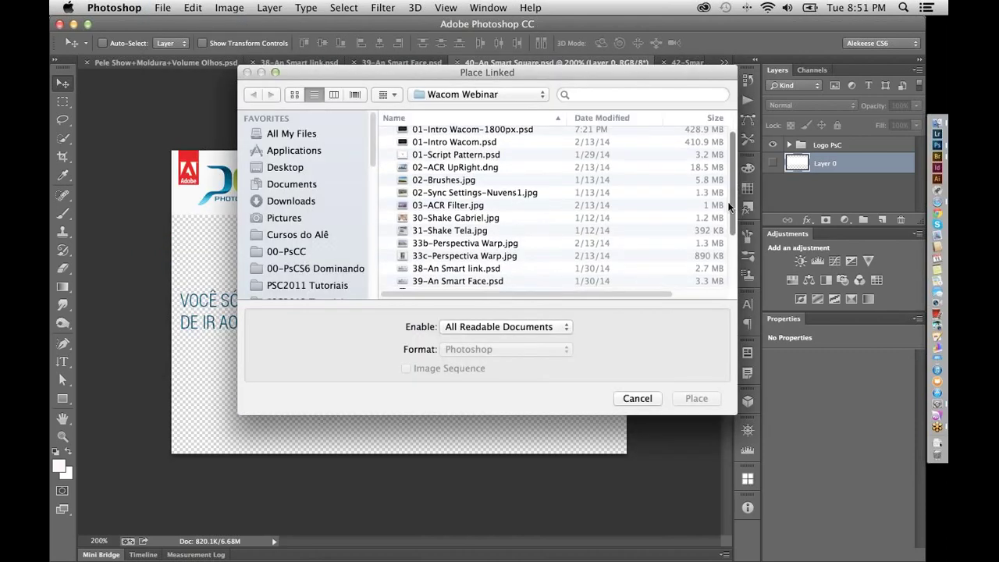
pyautogui.scroll(-2, 722, 237)
pyautogui.scroll(-3, 723, 237)
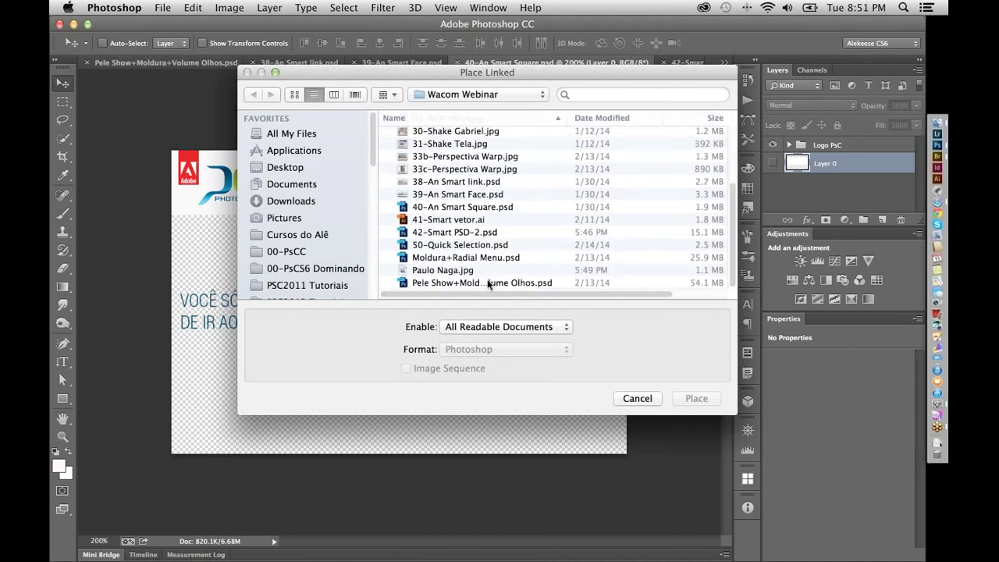
pyautogui.click(497, 232)
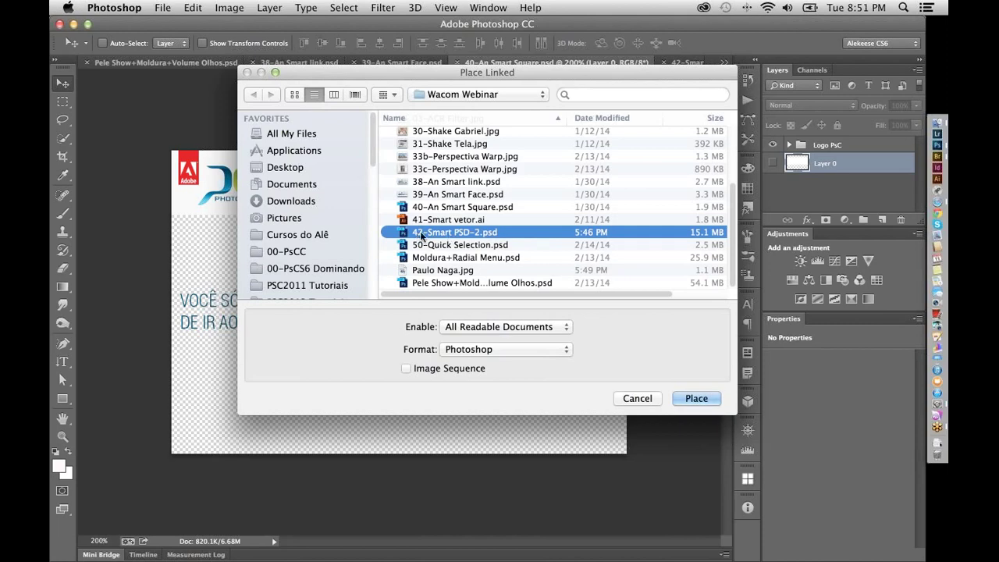
pyautogui.click(697, 399)
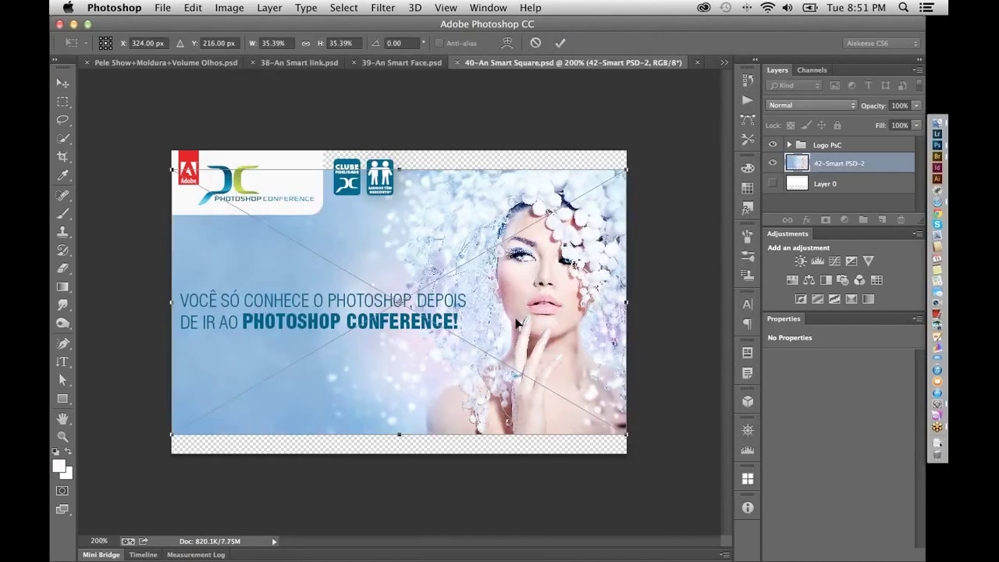
pyautogui.moveTo(519, 334); pyautogui.dragTo(516, 304)
pyautogui.press('Return')
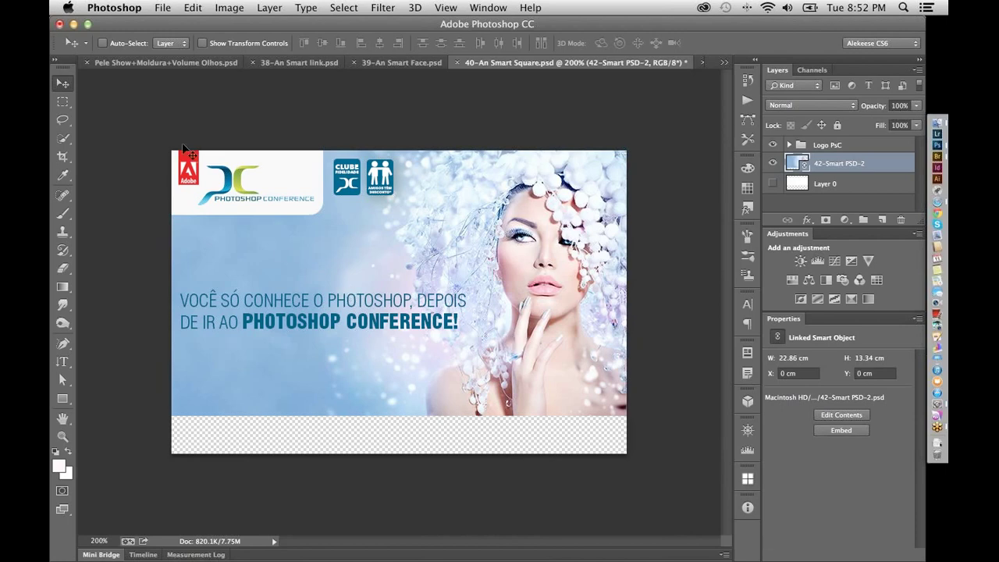
# Place 41-Smart vetor.ai as a linked Smart Object, cropped to its bounding box, along the lower edge of the square banner
pyautogui.click(163, 8)
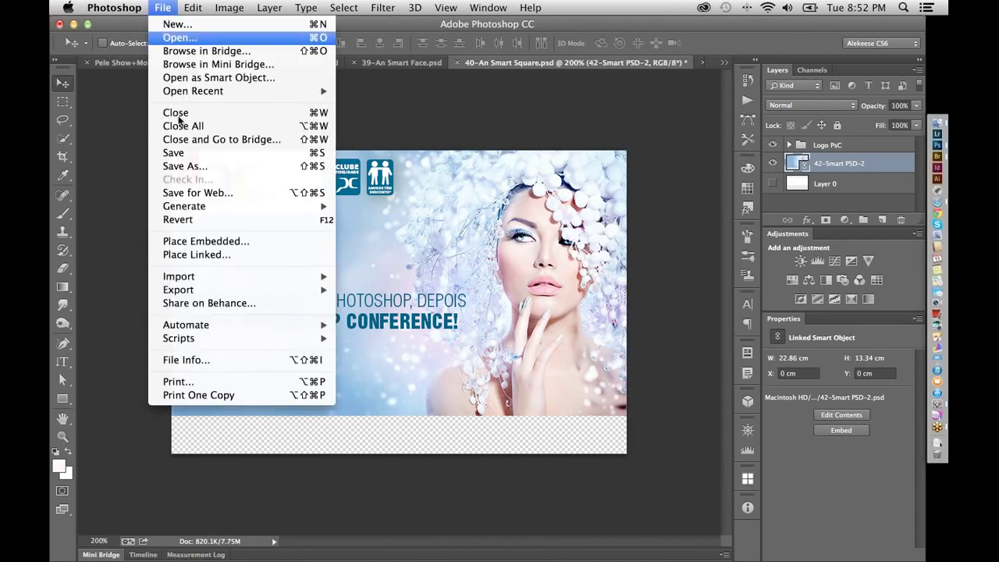
pyautogui.click(221, 258)
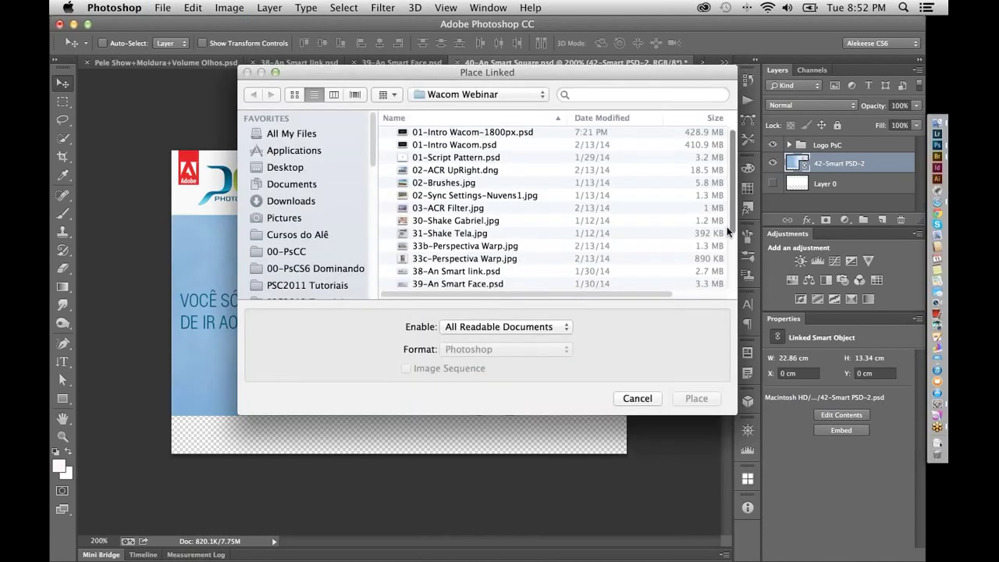
pyautogui.scroll(-2, 726, 231)
pyautogui.scroll(-5, 726, 226)
pyautogui.click(471, 221)
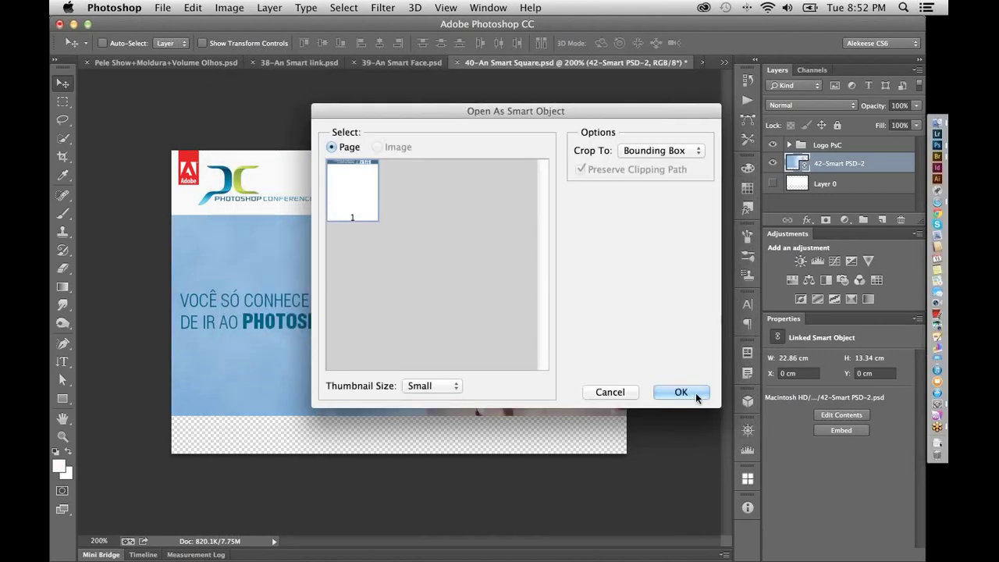
pyautogui.click(681, 393)
pyautogui.moveTo(579, 297); pyautogui.dragTo(607, 438)
pyautogui.press('Return')
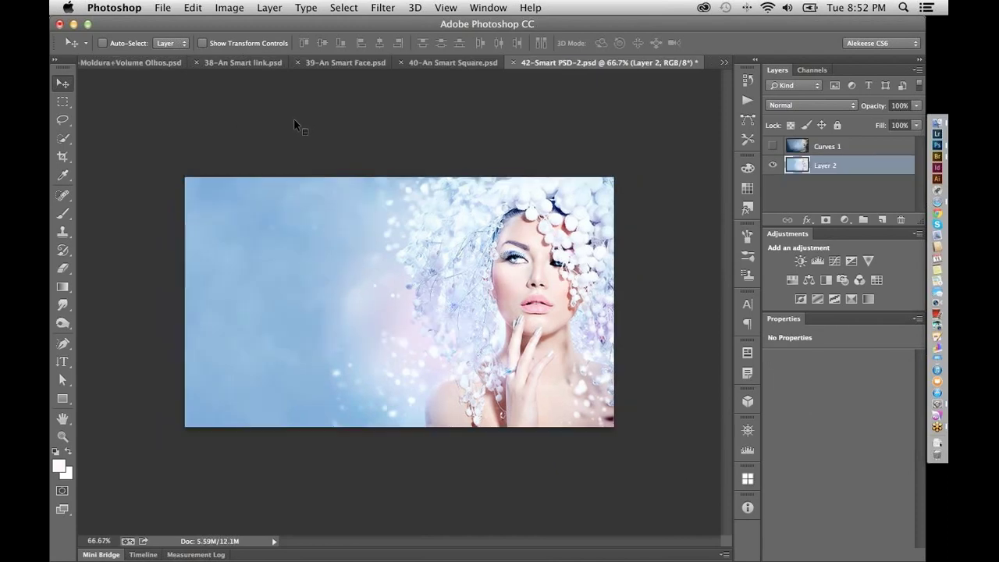
# Arrange the open documents in a 4-up layout and fit the square banner and the model image in their panes
pyautogui.hotkey('ctrl', 'Tab')
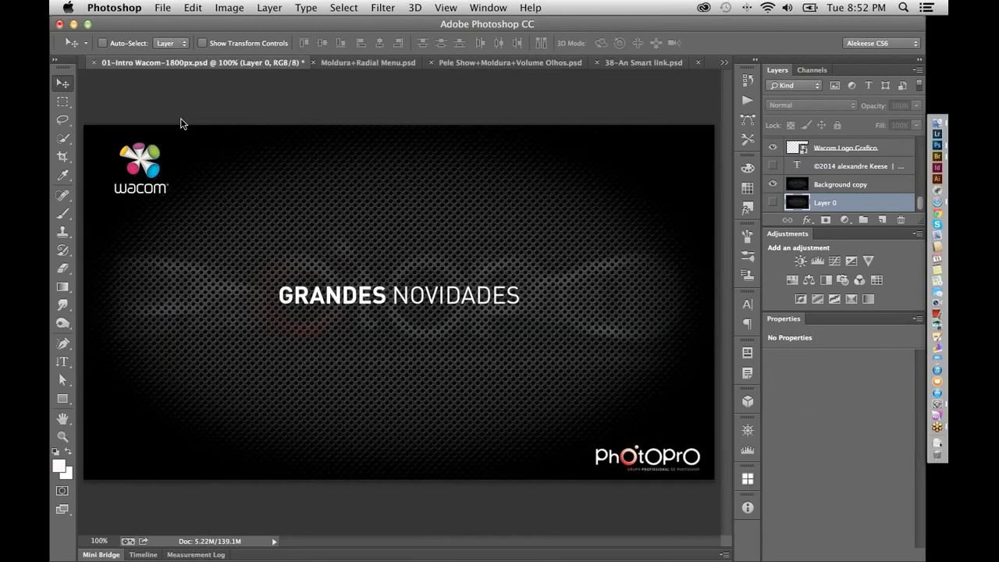
pyautogui.moveTo(180, 118); pyautogui.dragTo(182, 123)
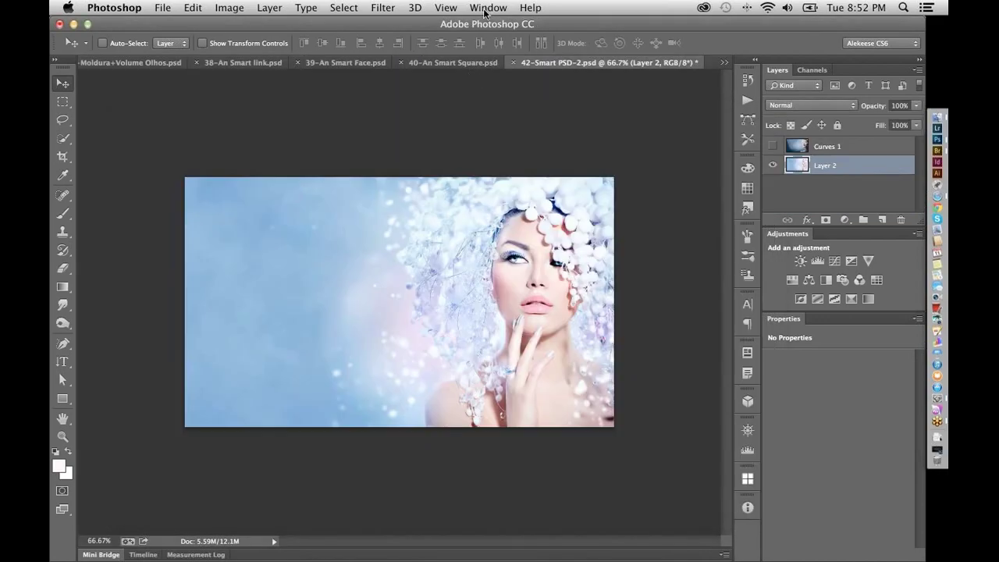
pyautogui.click(486, 8)
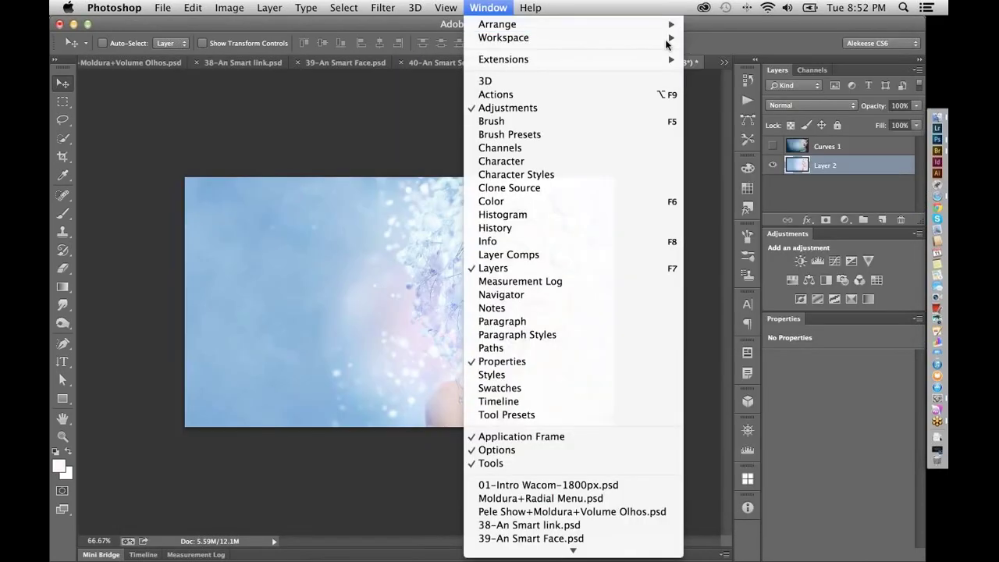
pyautogui.moveTo(499, 25)
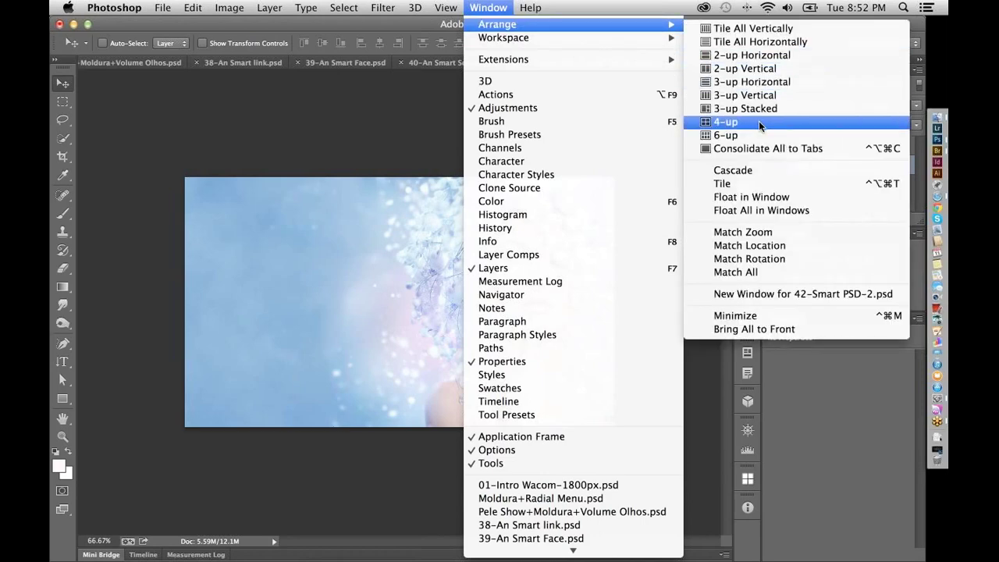
pyautogui.click(759, 122)
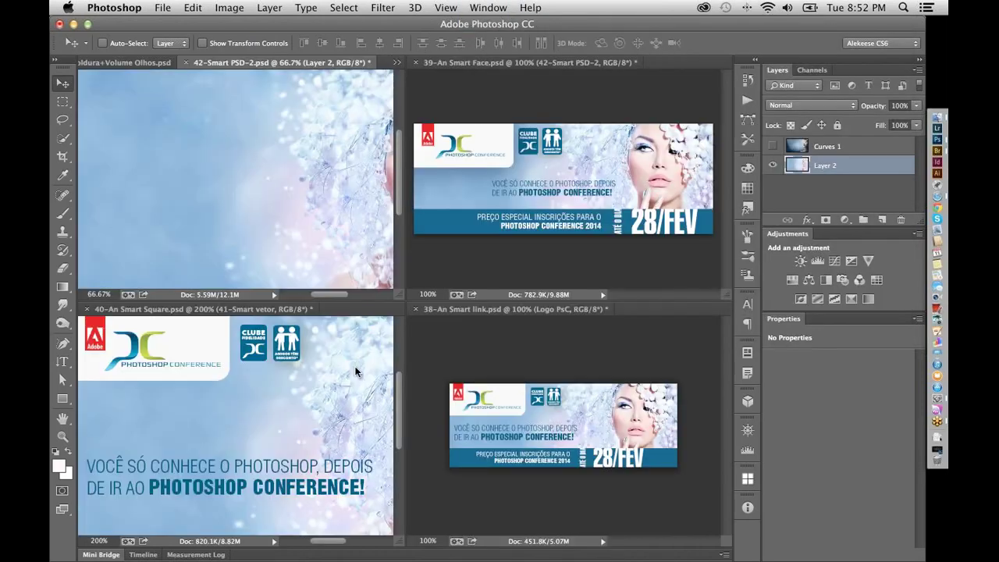
pyautogui.click(355, 373)
pyautogui.press('super+minus')
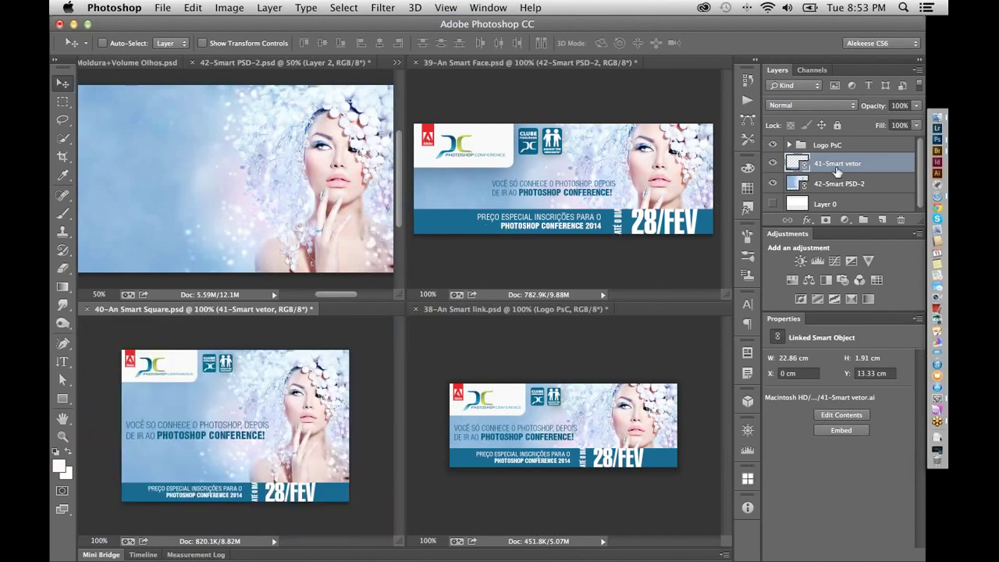
# Show the Curves 1 layer in 42-Smart PSD-2.psd and save the file to update the linked banners
pyautogui.click(667, 264)
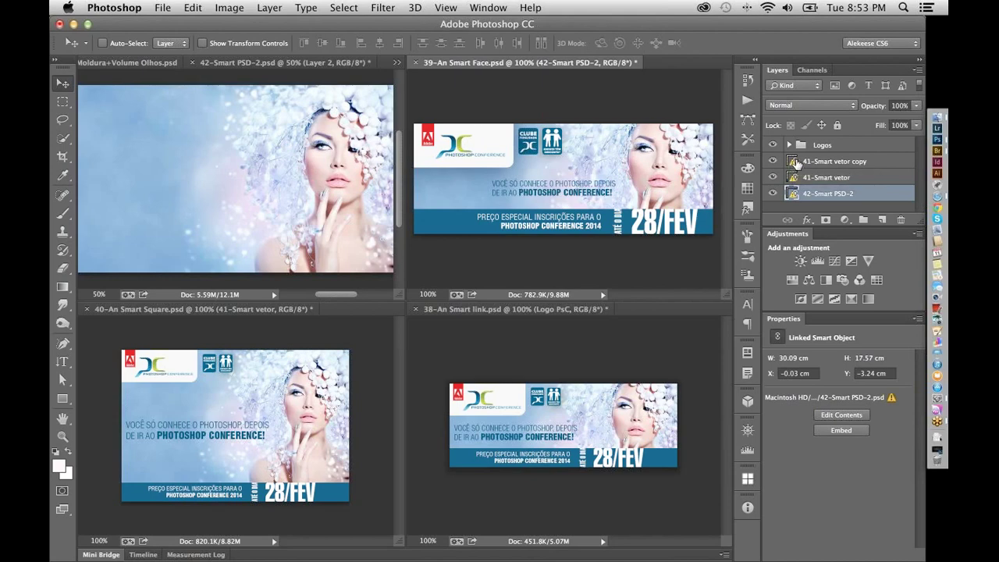
pyautogui.click(316, 211)
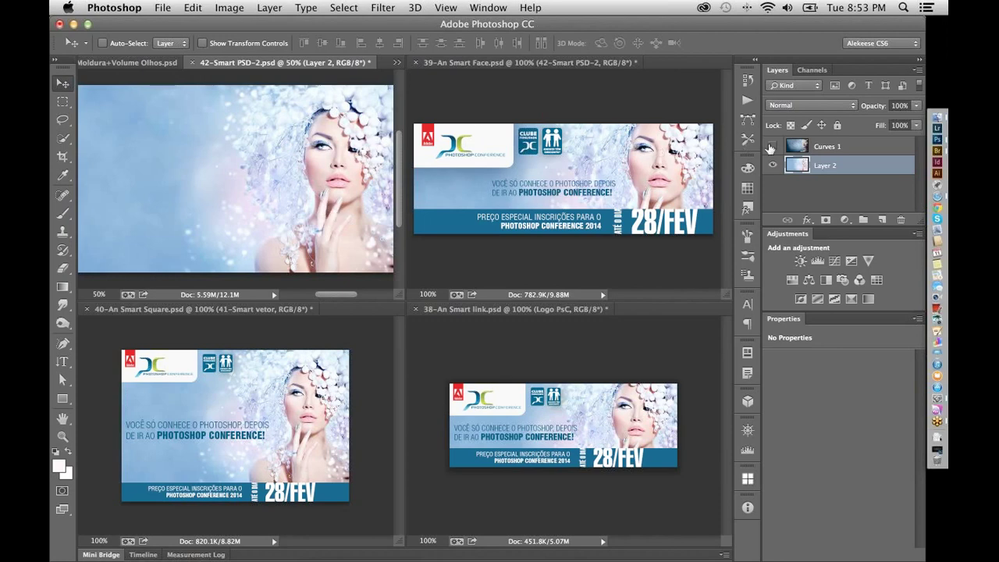
pyautogui.click(773, 147)
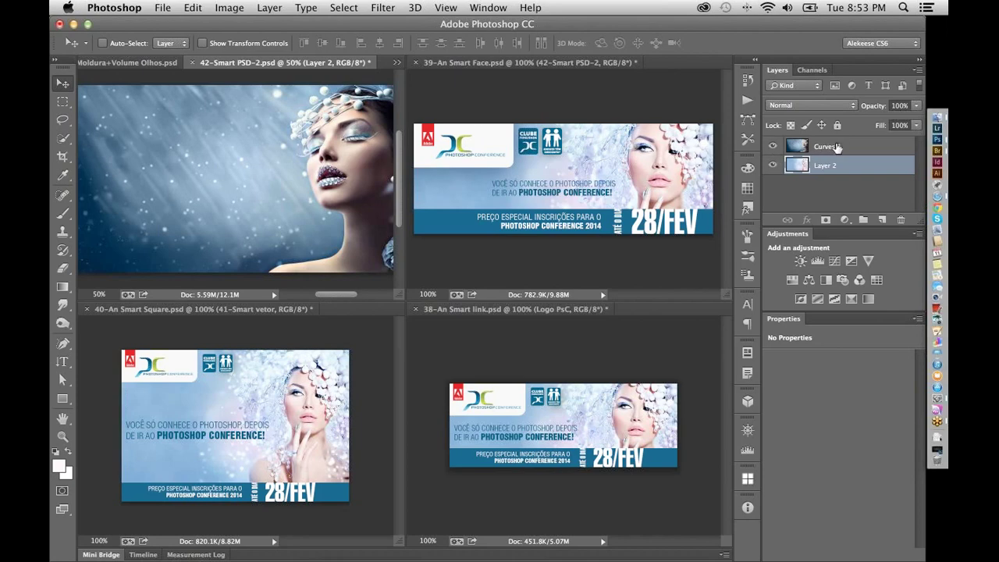
pyautogui.click(833, 148)
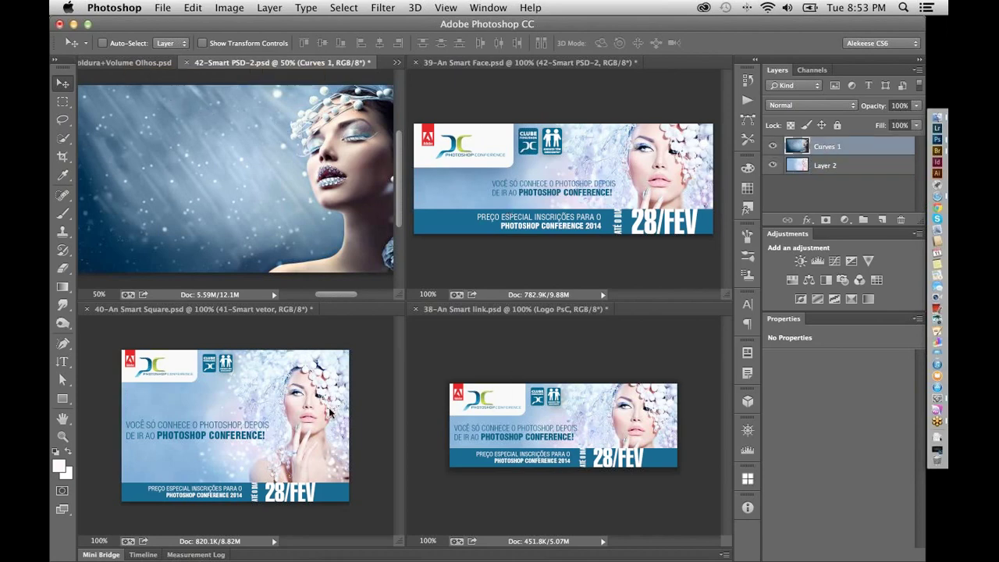
pyautogui.click(164, 8)
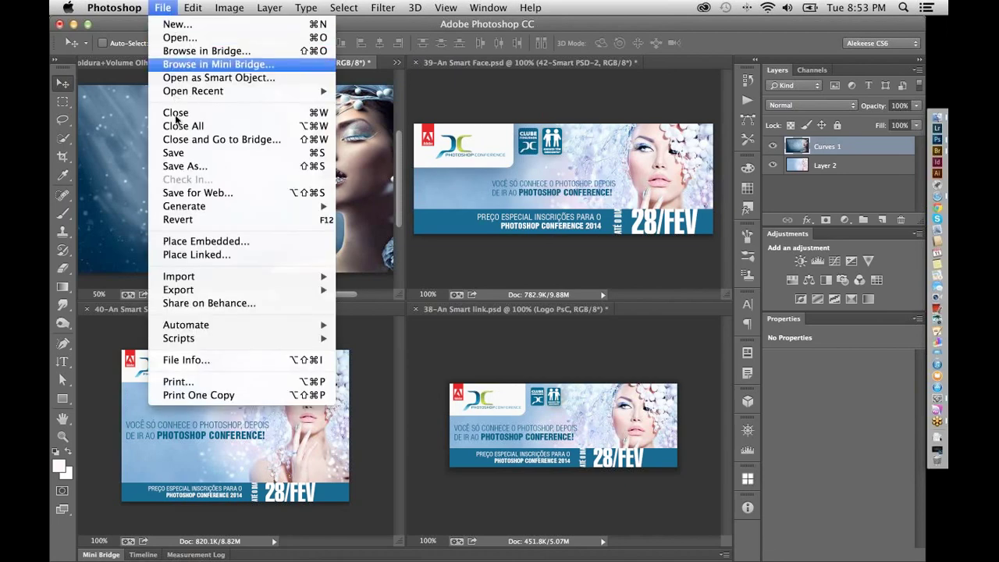
pyautogui.click(181, 154)
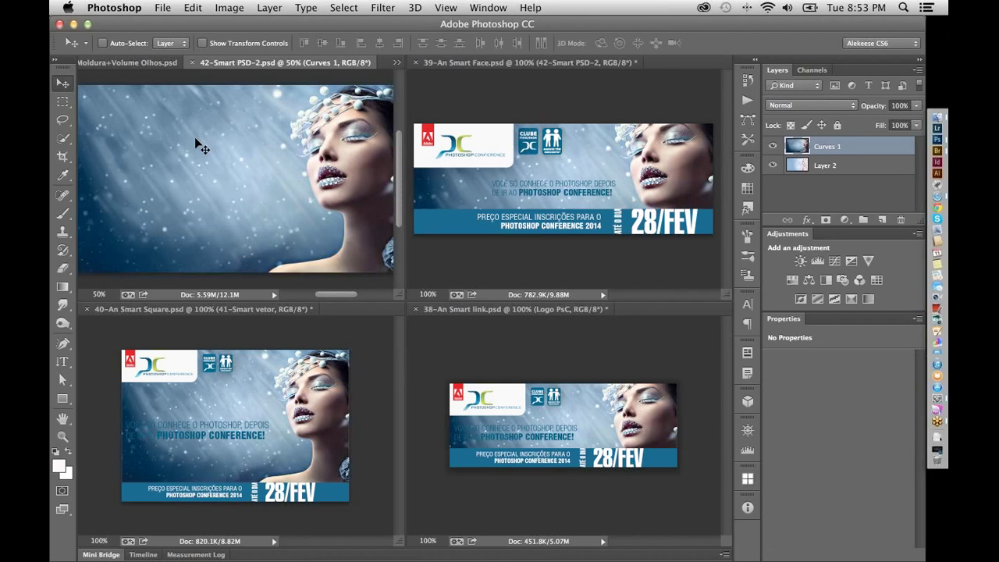
# Check the linked image in the three banner layouts, and hide Curves 1 in 42-Smart PSD-2.psd and save it again
pyautogui.click(510, 104)
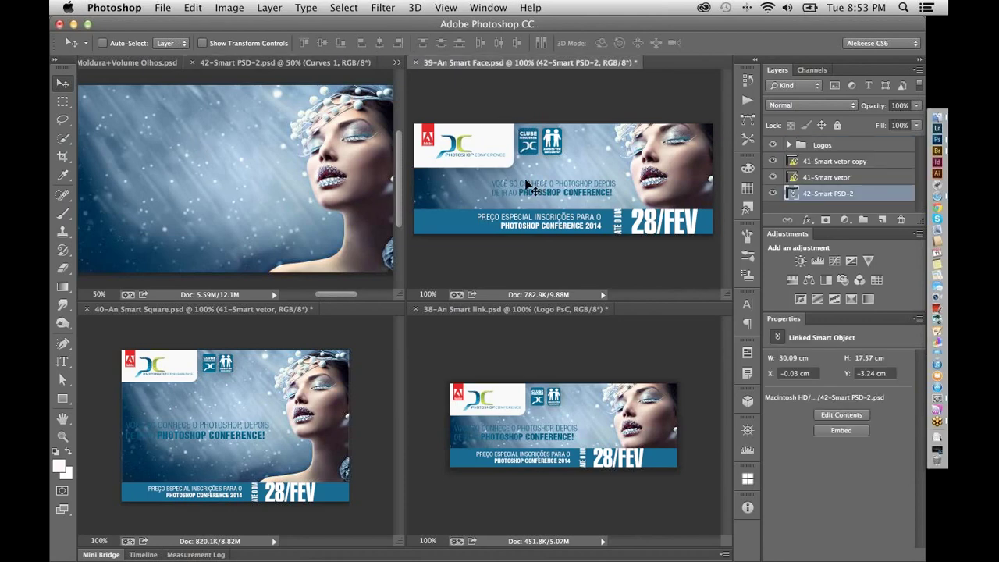
pyautogui.click(510, 336)
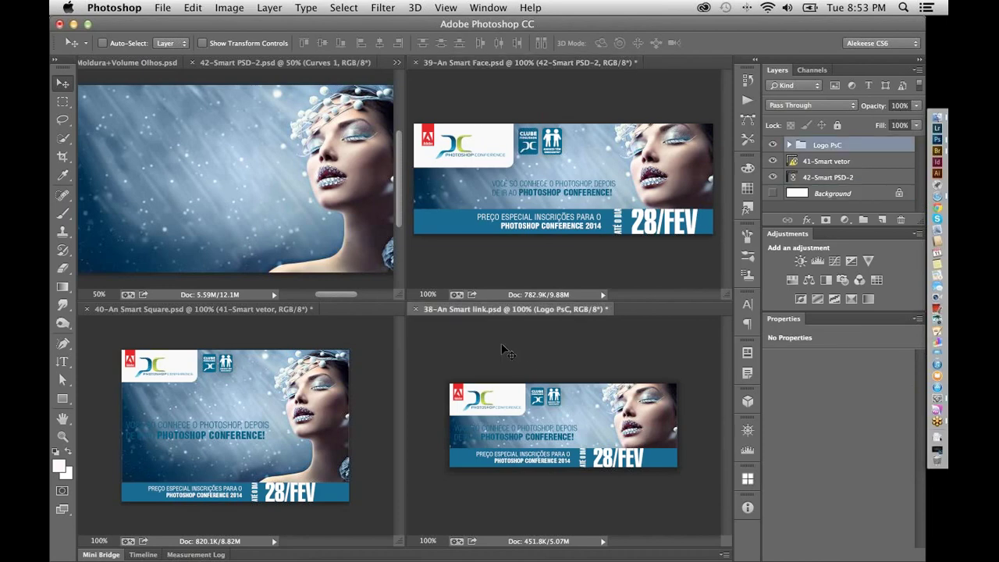
pyautogui.click(366, 373)
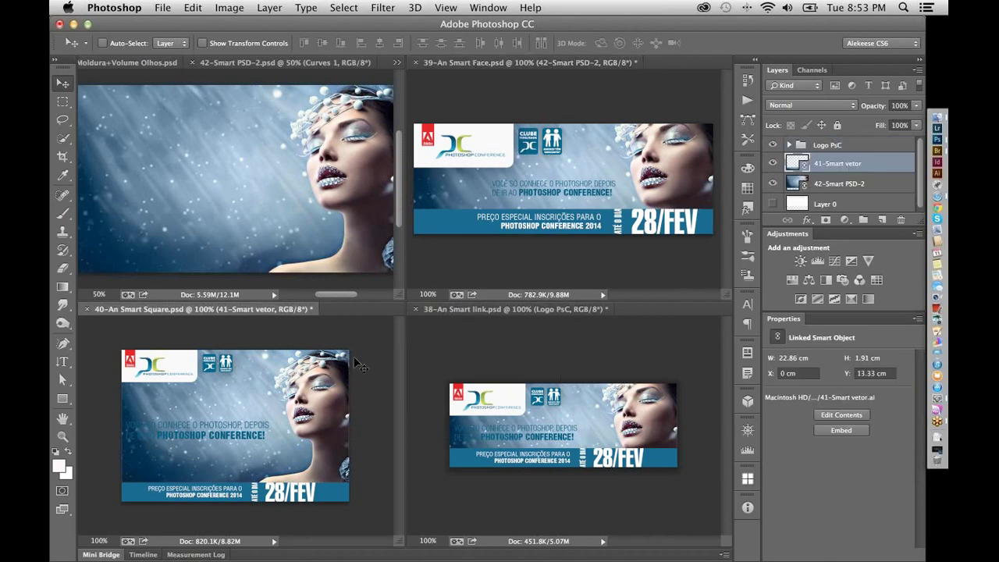
pyautogui.click(328, 221)
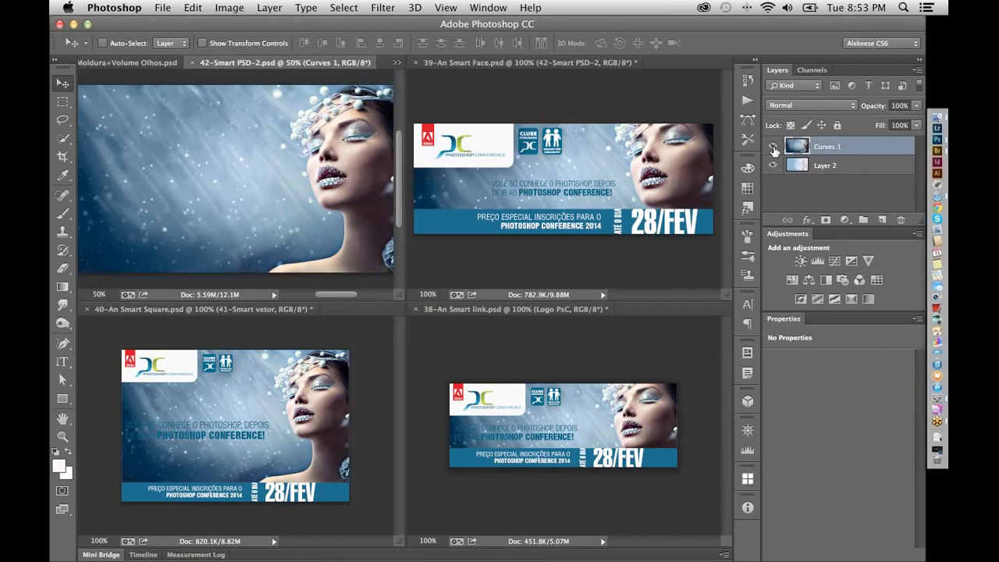
pyautogui.hotkey('ctrl', 's')
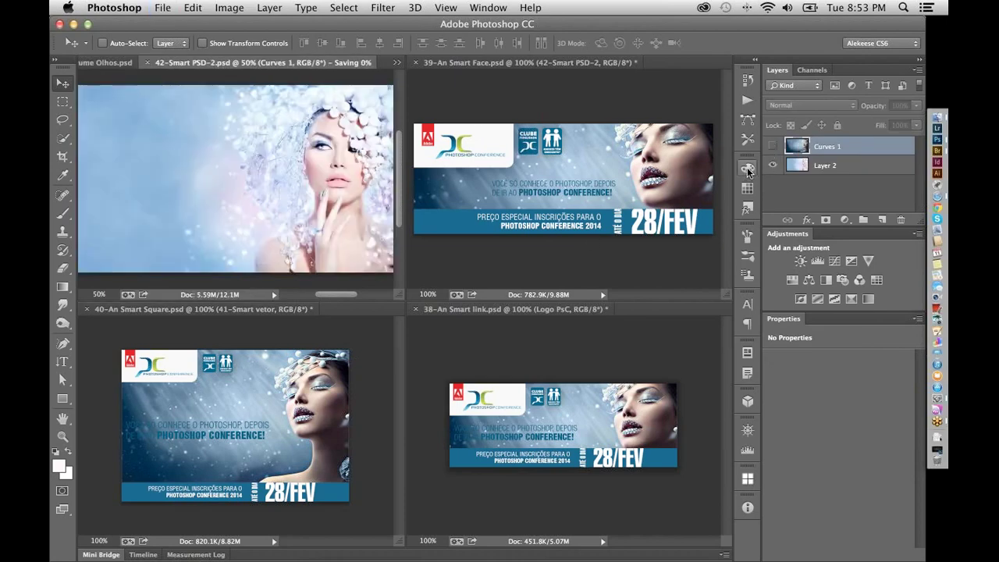
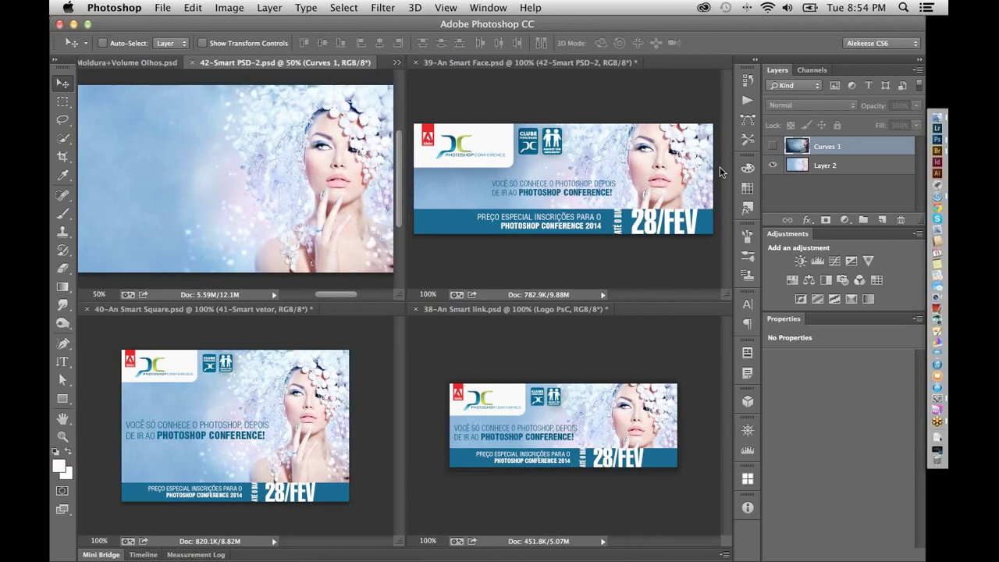
# Open the contents of the linked 41-Smart vetor layer from 40-An Smart Square.psd in Illustrator, dismissing the What's New window
pyautogui.click(557, 99)
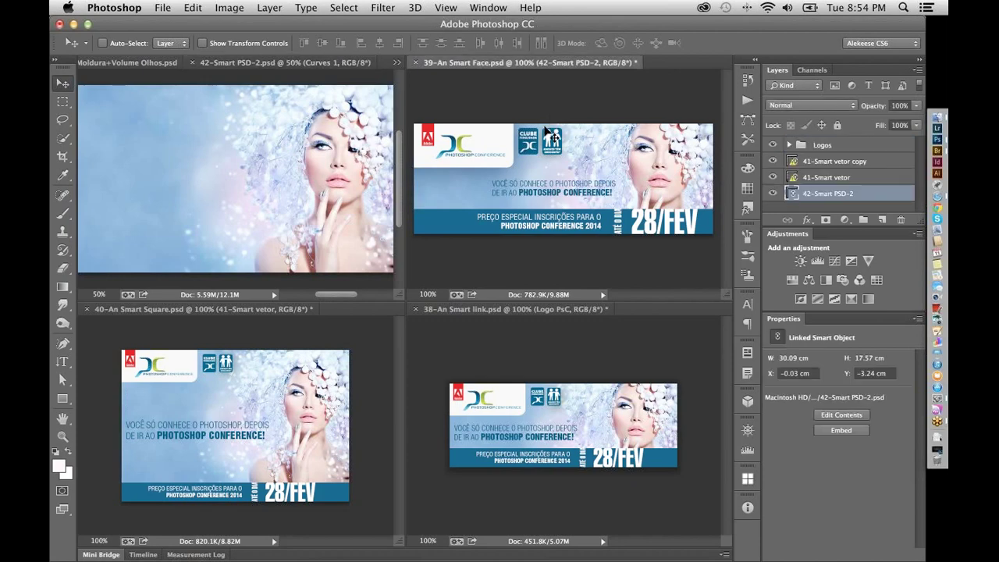
pyautogui.click(807, 179)
pyautogui.click(376, 411)
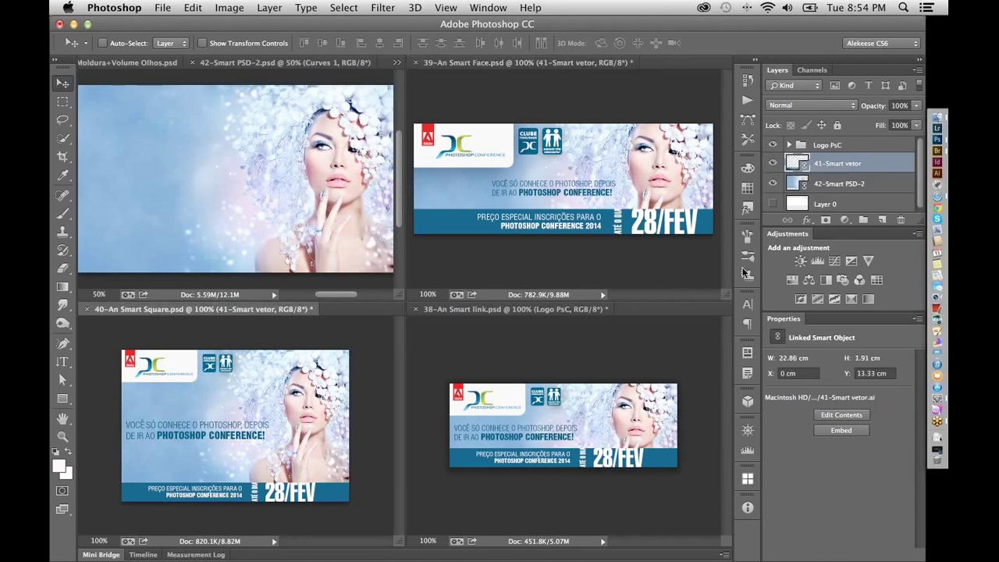
pyautogui.moveTo(920, 174); pyautogui.dragTo(915, 187)
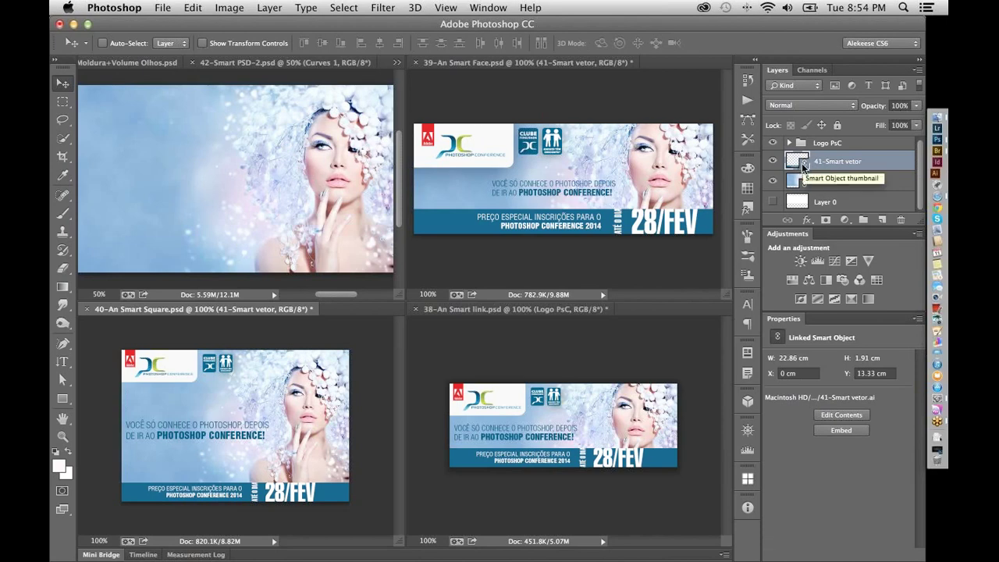
pyautogui.press('super+alt+o')
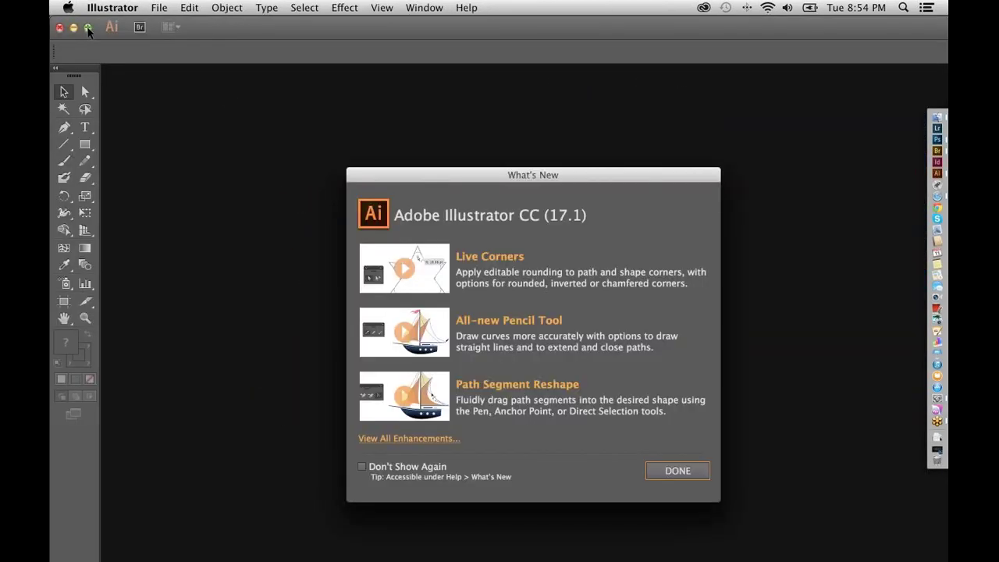
pyautogui.click(701, 476)
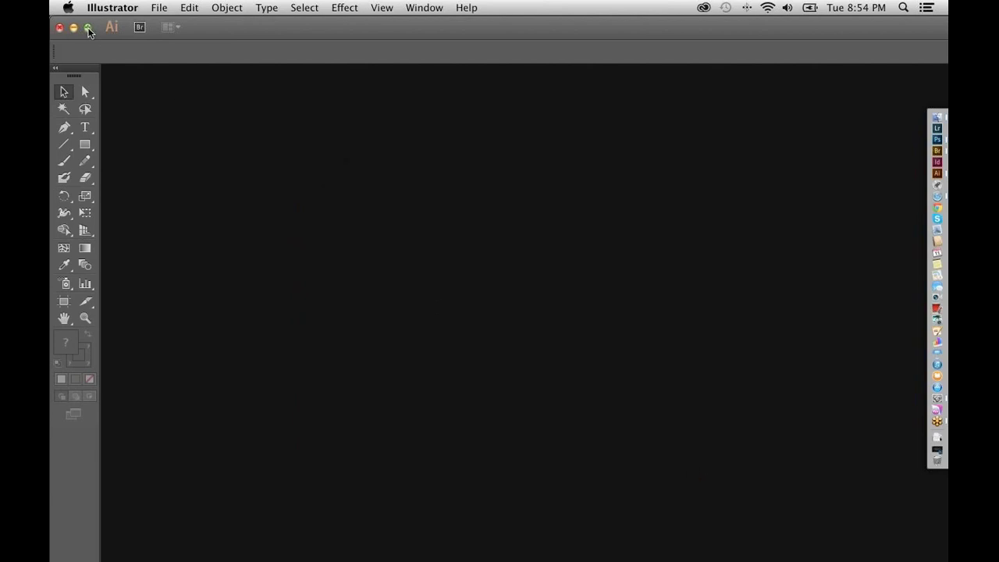
pyautogui.press('super+Tab')
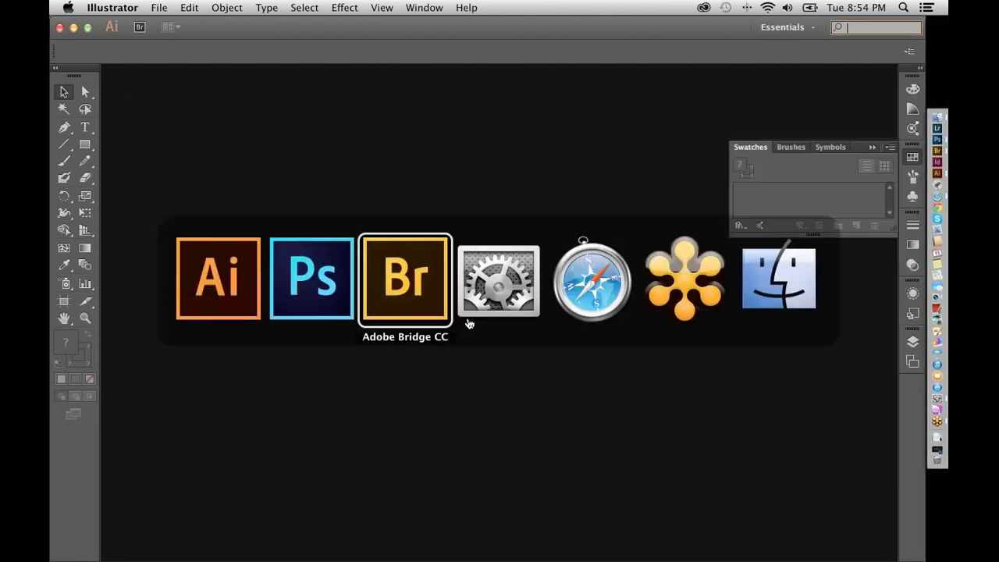
pyautogui.click(315, 303)
pyautogui.press('super+Tab')
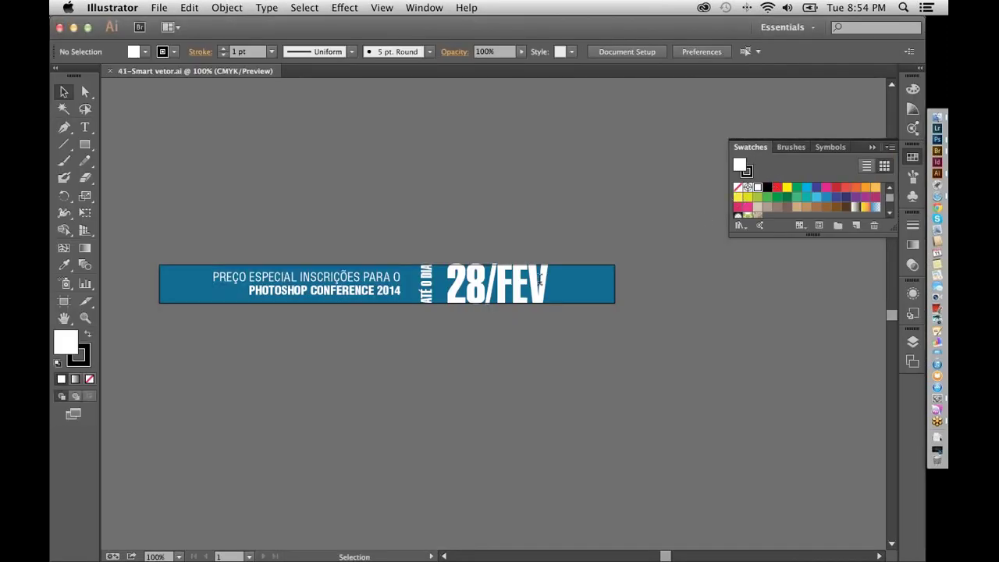
# Change the date text 28/FEV in 41-Smart vetor.ai to 11/MAR, deselect it and save the file
pyautogui.press('t')
pyautogui.moveTo(486, 287); pyautogui.dragTo(457, 298)
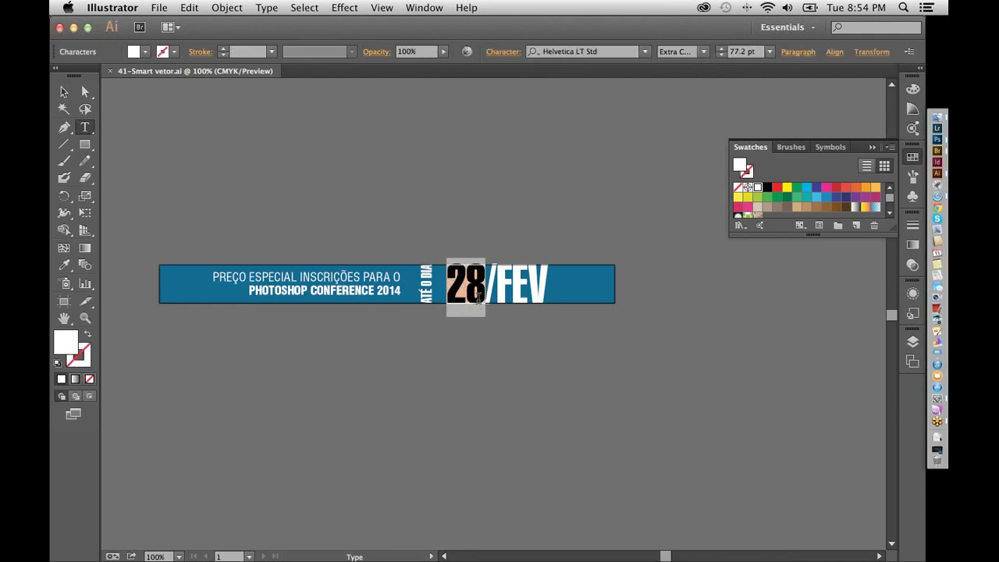
pyautogui.write('11')
pyautogui.moveTo(492, 287); pyautogui.dragTo(537, 279)
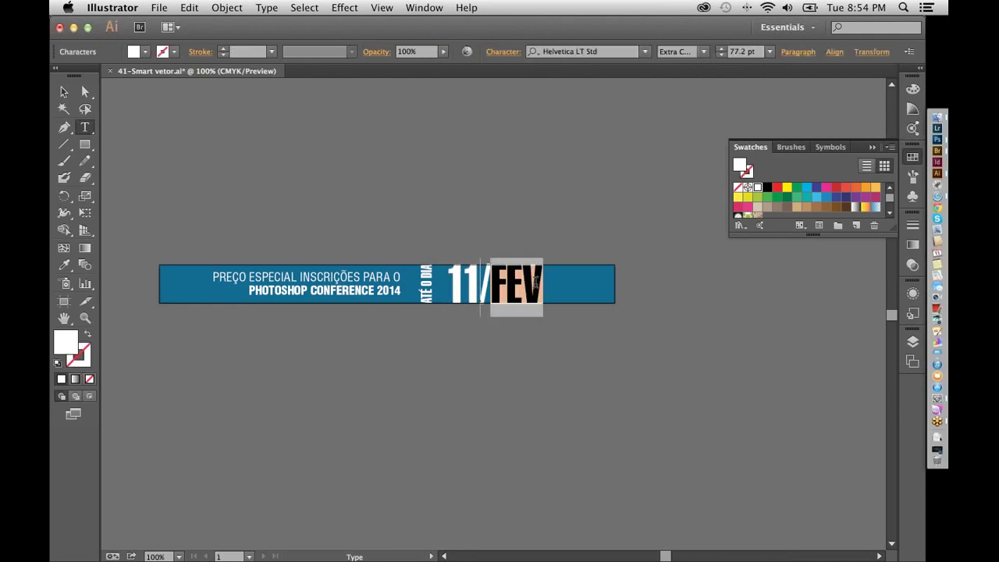
pyautogui.write('MAR')
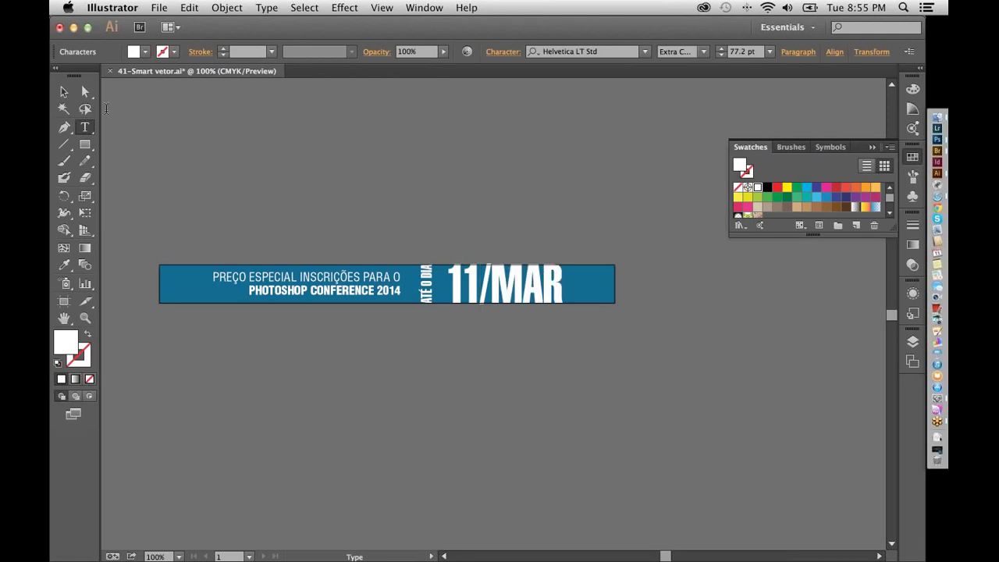
pyautogui.click(64, 92)
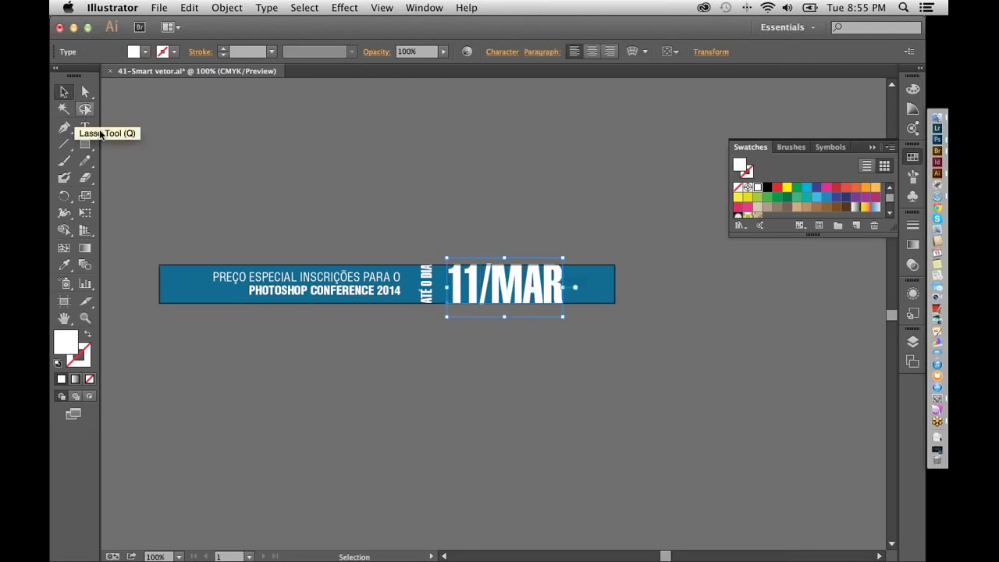
pyautogui.click(392, 186)
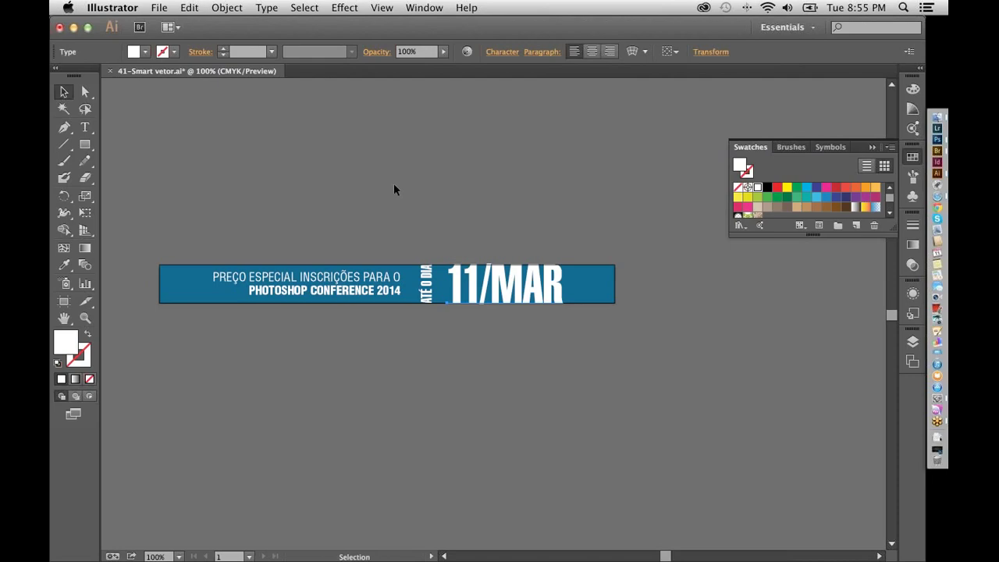
# Switch to Photoshop and check the linked date strip in the three banner layouts, viewing the Place Embedded and Place Linked commands
pyautogui.press('super+Tab')
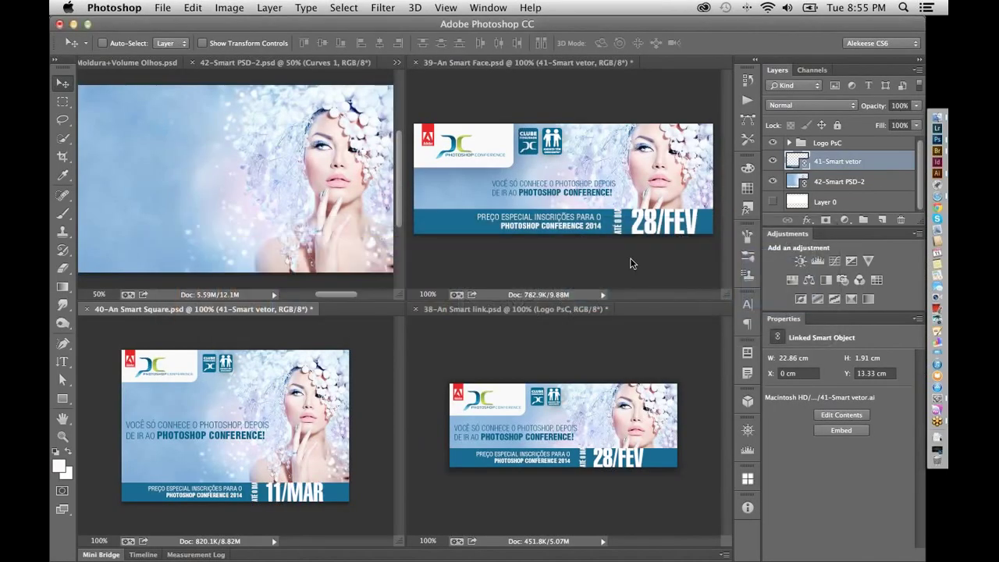
pyautogui.click(633, 263)
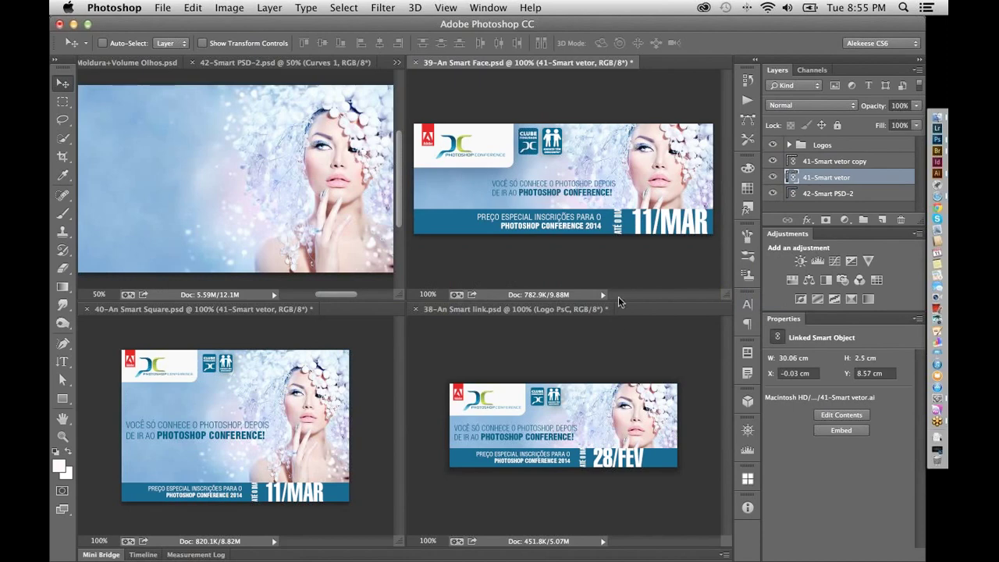
pyautogui.click(615, 342)
pyautogui.click(374, 364)
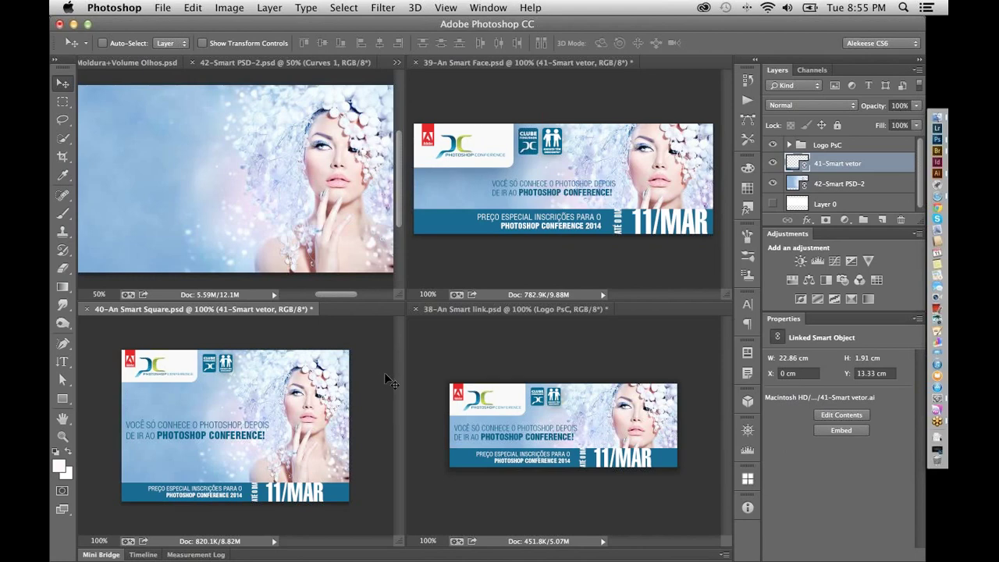
pyautogui.click(164, 9)
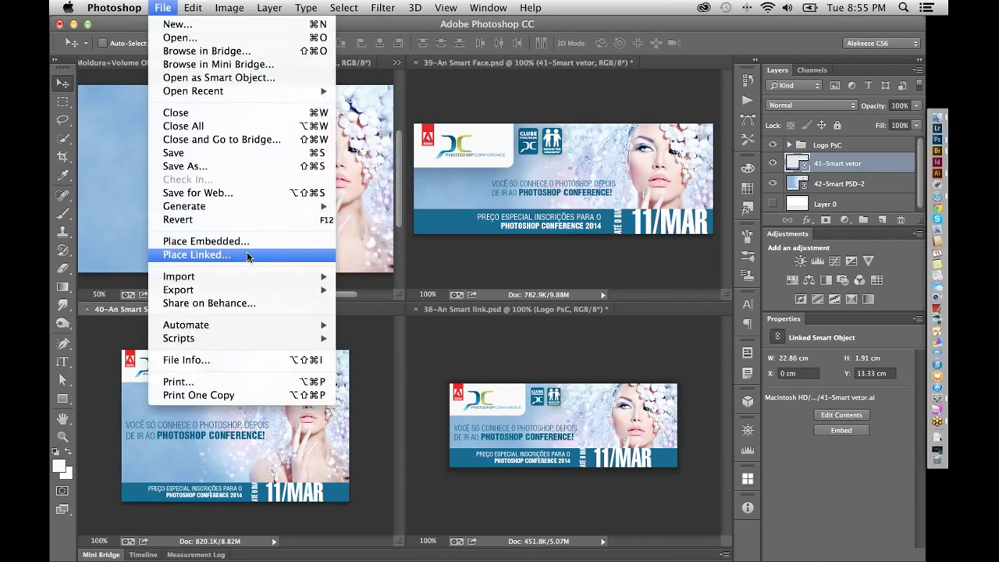
pyautogui.click(440, 262)
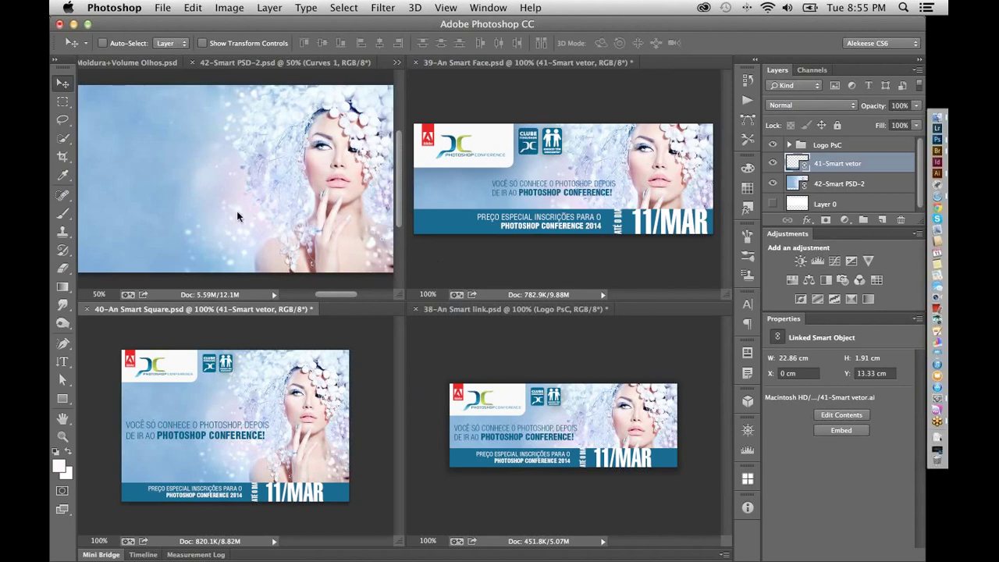
# Close the three banner documents without saving, along with 42-Smart PSD-2.psd
pyautogui.press('super+w')
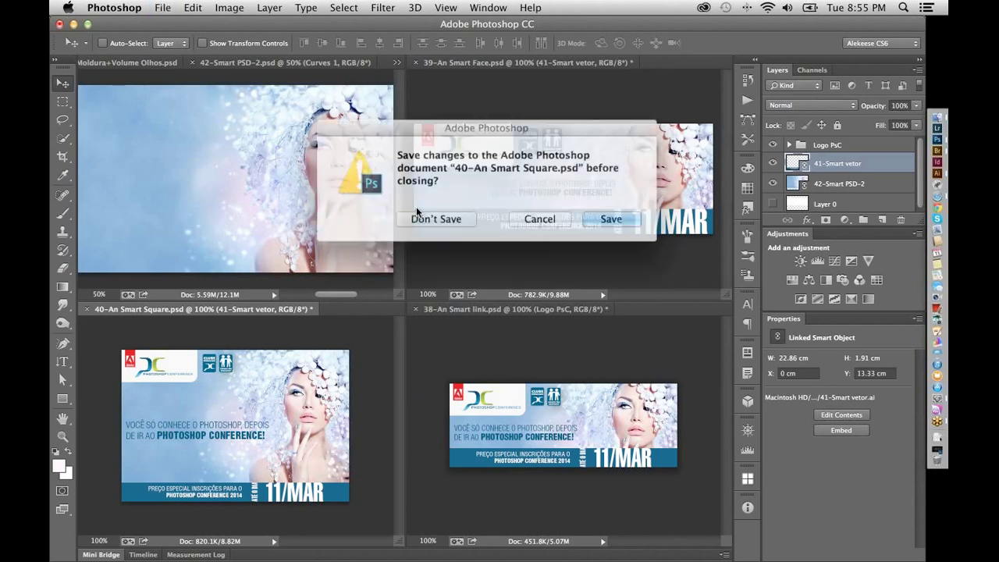
pyautogui.click(444, 216)
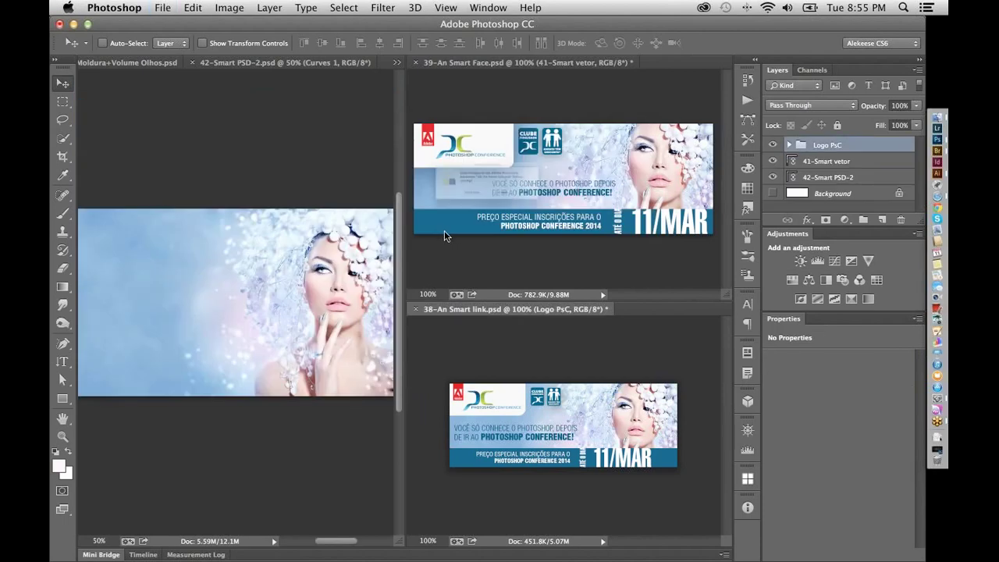
pyautogui.click(441, 217)
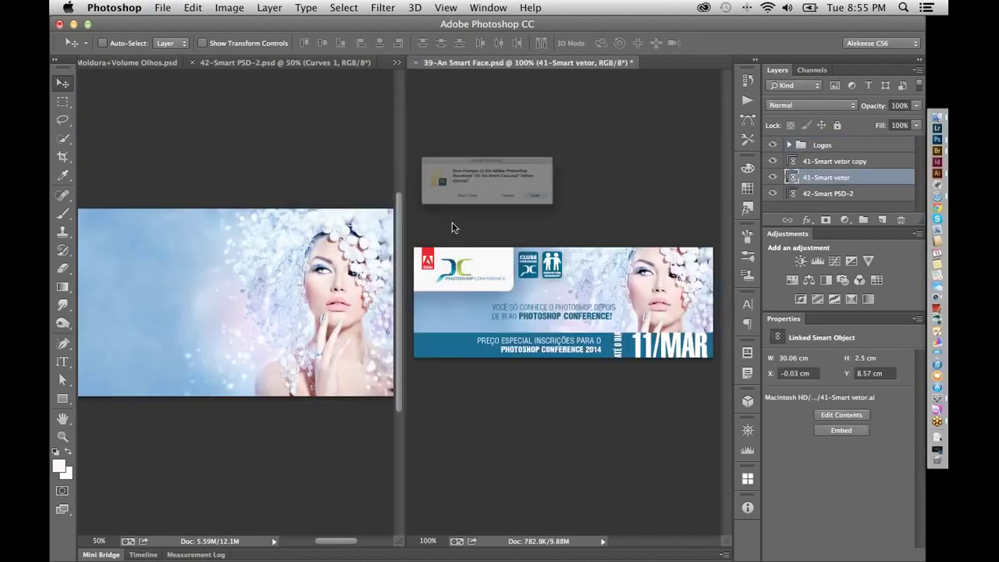
pyautogui.click(452, 221)
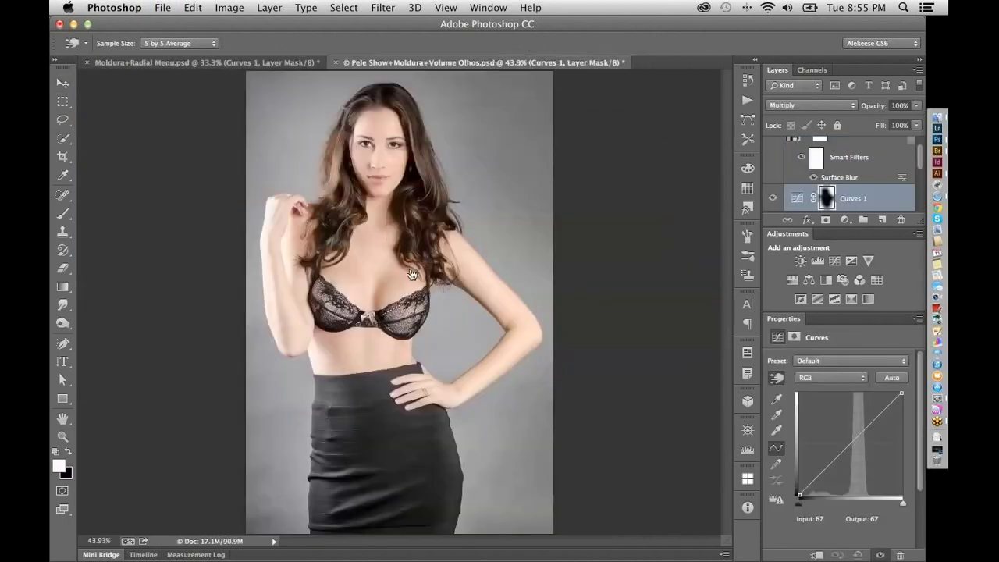
# Switch to Illustrator, undo the date edits in 41-Smart vetor.ai, and save and close the file
pyautogui.press('super+Tab')
pyautogui.press('super+shift+Tab')
pyautogui.press('super+z')
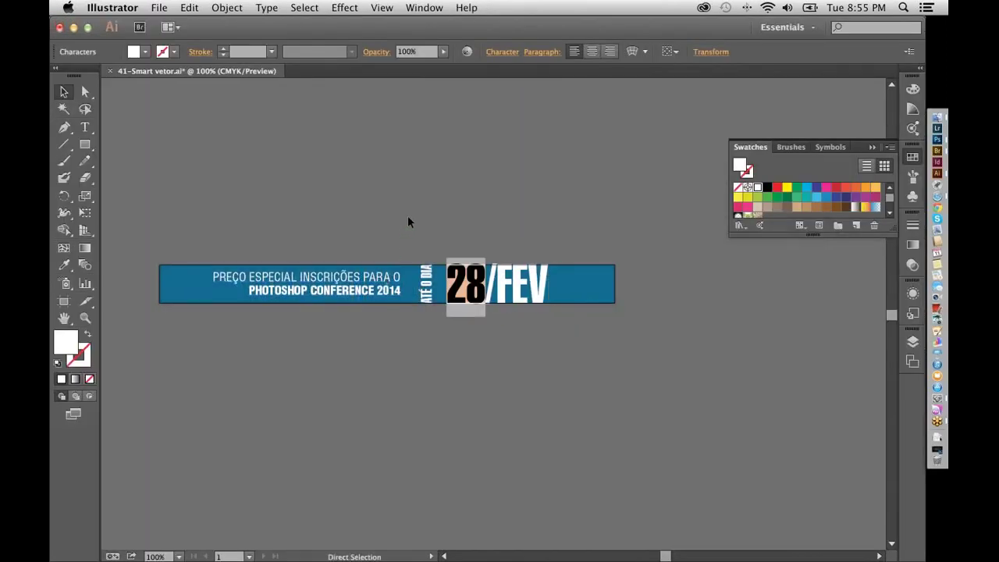
pyautogui.click(407, 219)
pyautogui.press('super+s')
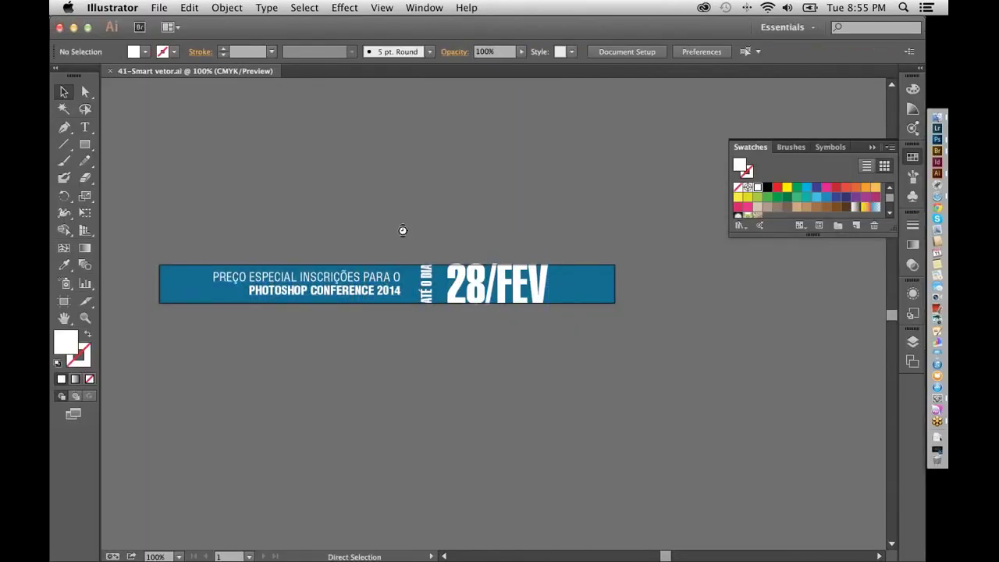
pyautogui.press('super+w')
# Switch to Photoshop and close Pele Show+Moldura+Volume Olhos.psd and Moldura+Radial Menu.psd without saving
pyautogui.press('super+Tab')
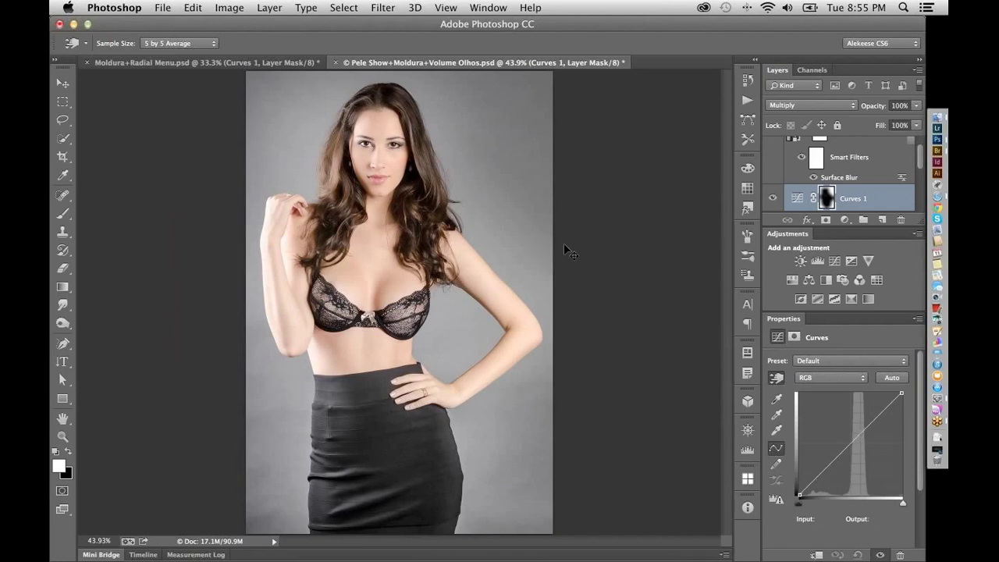
pyautogui.press('v')
pyautogui.press('super+w')
pyautogui.click(438, 217)
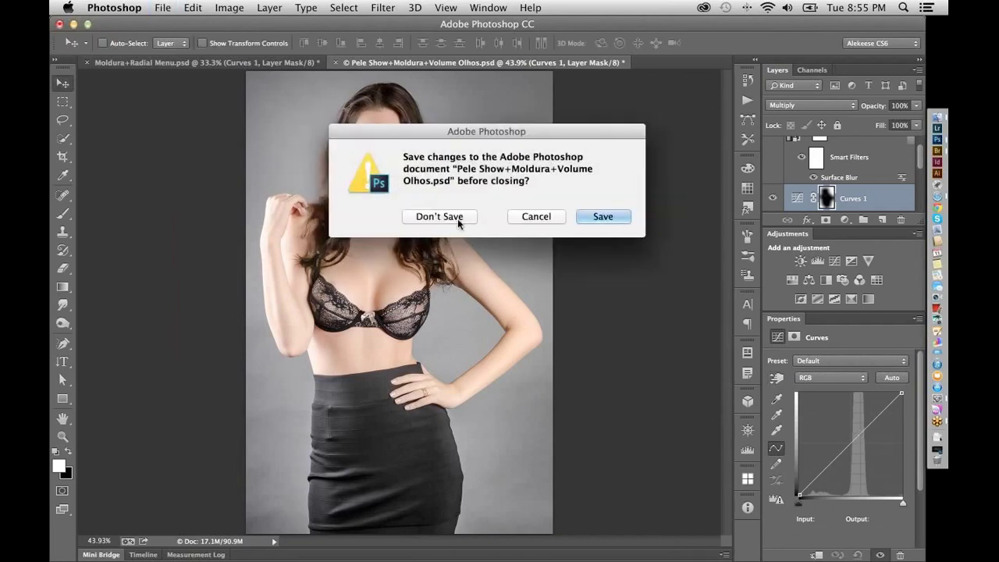
pyautogui.press('i')
pyautogui.press('super+w')
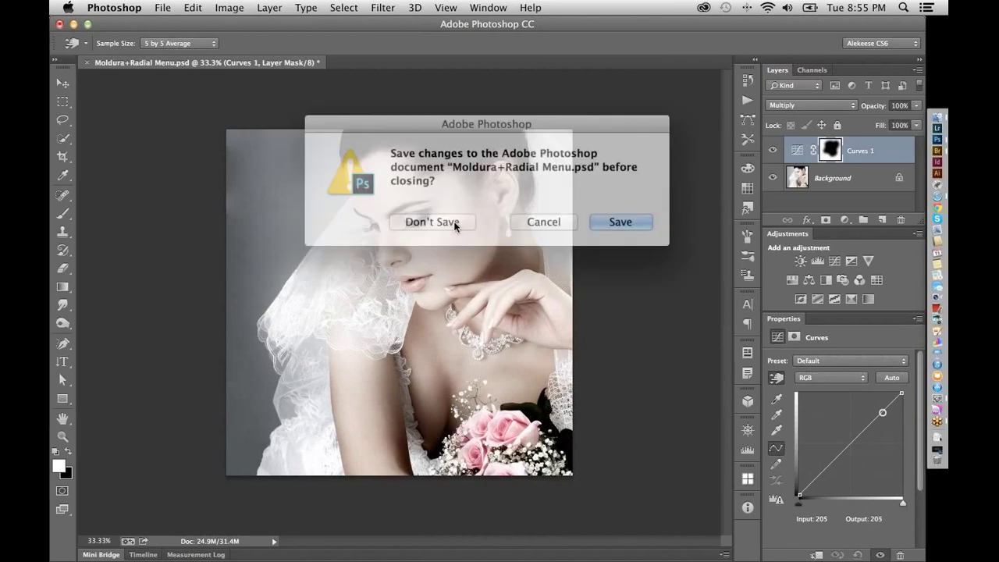
pyautogui.click(453, 221)
pyautogui.press('v')
# Switch to Bridge and open 33b-Perspectiva Warp.jpg and 33c-Perspectiva Warp.jpg together in Photoshop
pyautogui.press('super+Tab')
pyautogui.press('super+Tab')
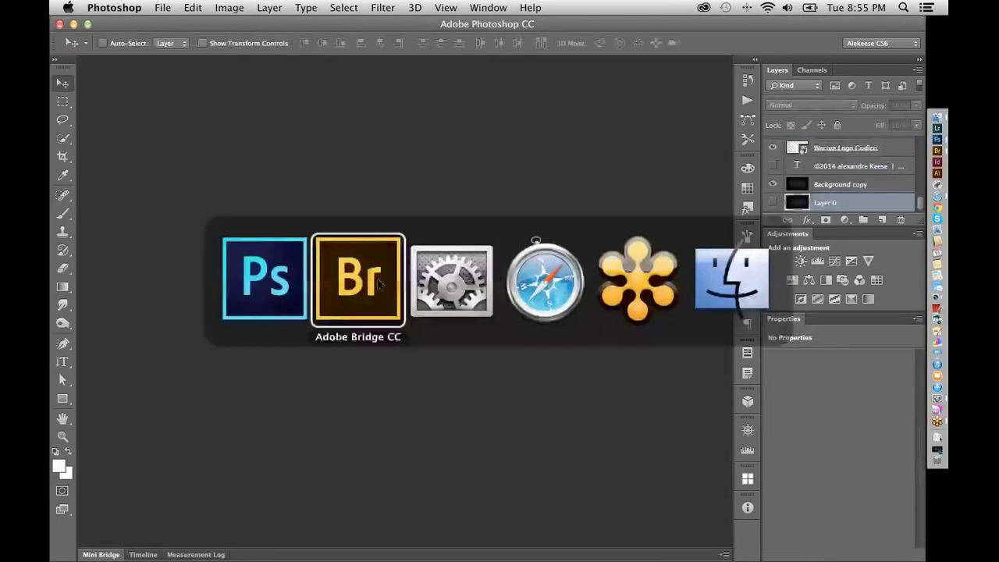
pyautogui.click(378, 286)
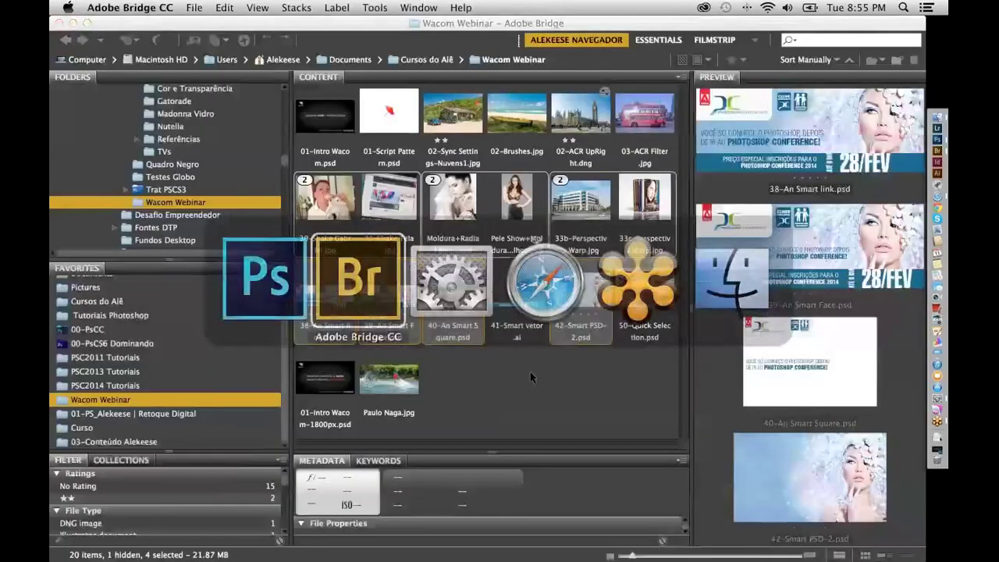
pyautogui.click(581, 202)
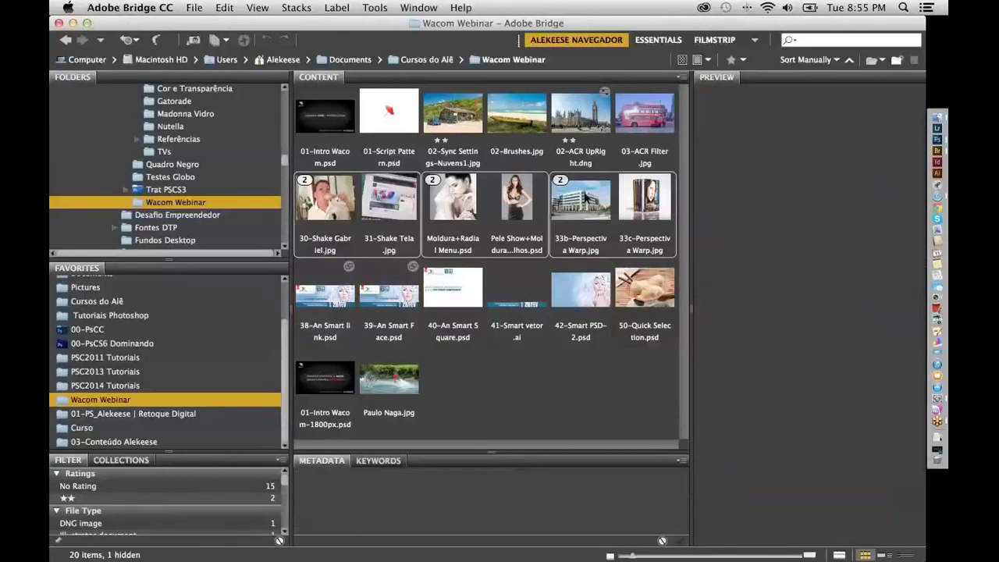
pyautogui.keyDown('super'); pyautogui.click(624, 200); pyautogui.keyUp('super')
pyautogui.press('Return')
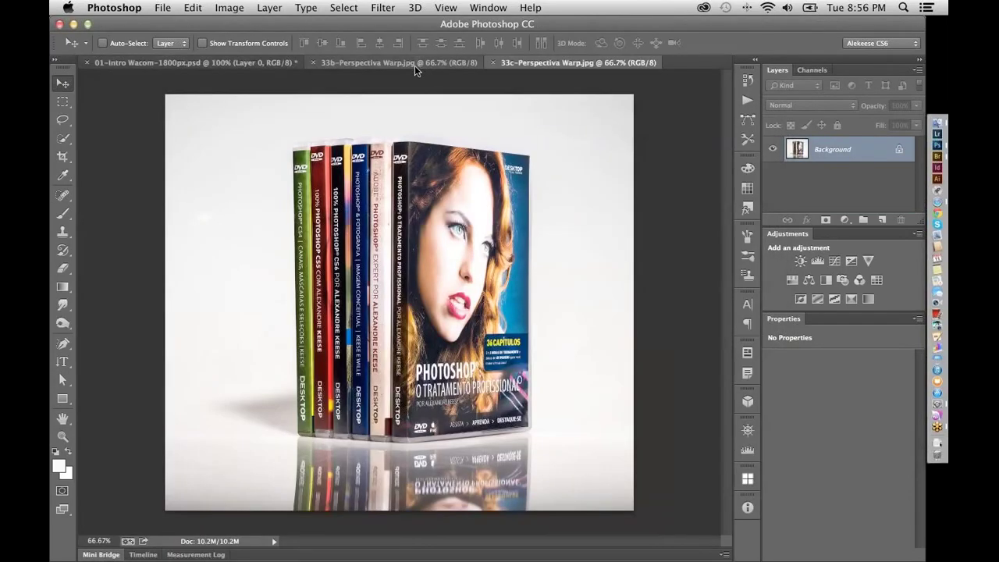
# Start Perspective Warp on 33b-Perspectiva Warp.jpg and draw a plane fitted to the corners of the building's left facade
pyautogui.click(412, 63)
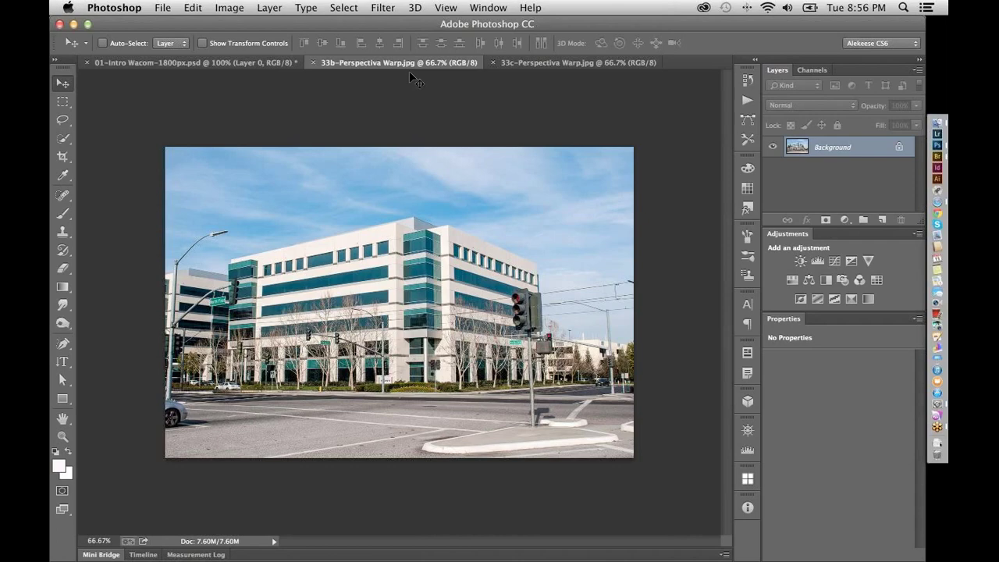
pyautogui.click(192, 8)
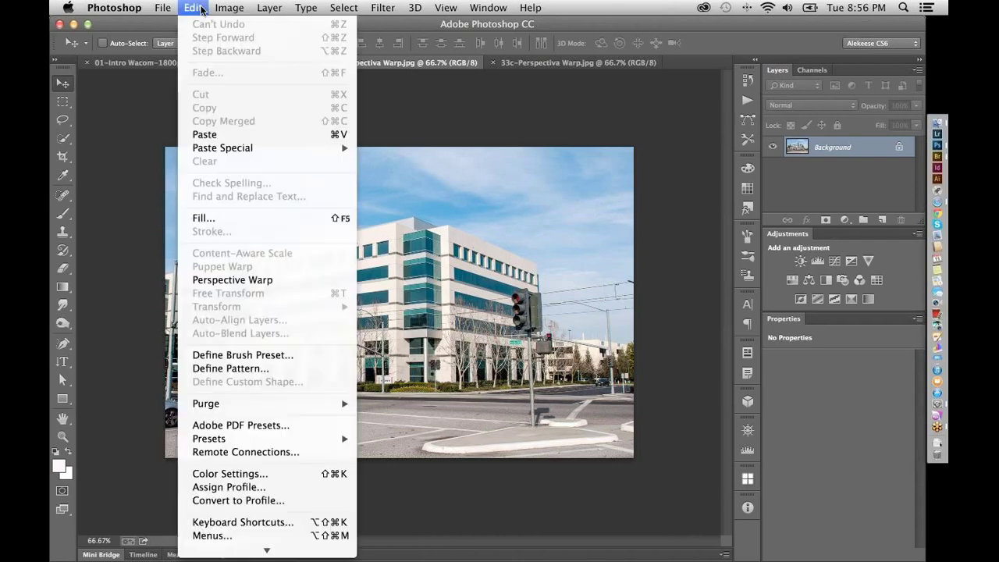
pyautogui.click(257, 280)
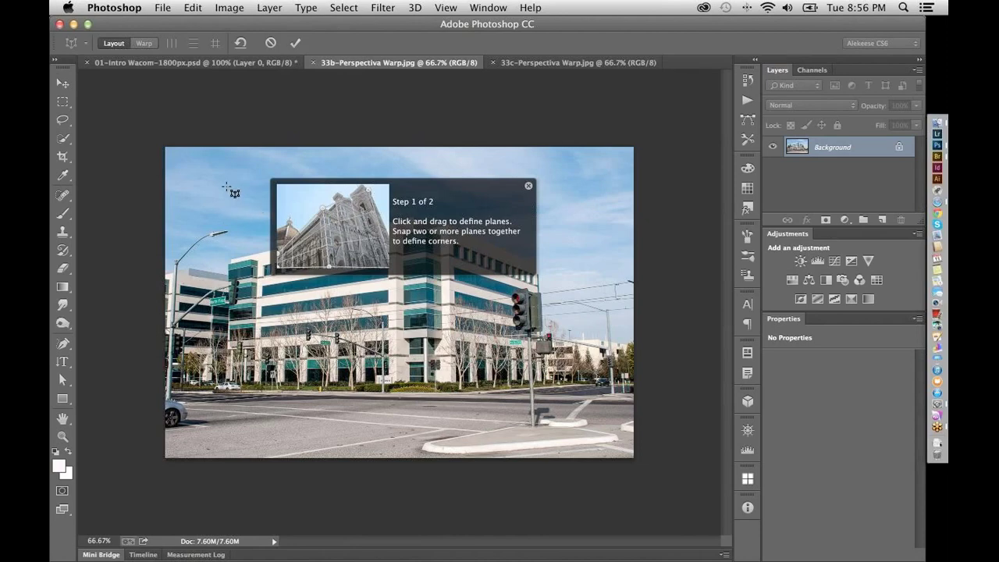
pyautogui.moveTo(226, 186); pyautogui.dragTo(255, 241)
pyautogui.moveTo(319, 315); pyautogui.dragTo(405, 393)
pyautogui.moveTo(395, 187); pyautogui.dragTo(394, 222)
pyautogui.moveTo(226, 186); pyautogui.dragTo(230, 259)
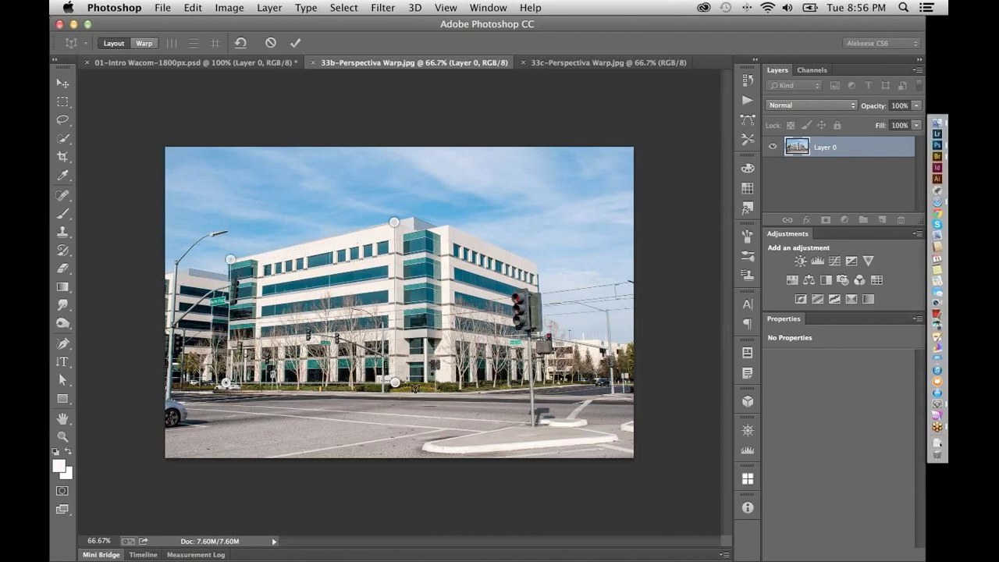
# Extend the Perspective Warp plane above the roof, past the facade's left edge and down onto the street
pyautogui.press('super+h')
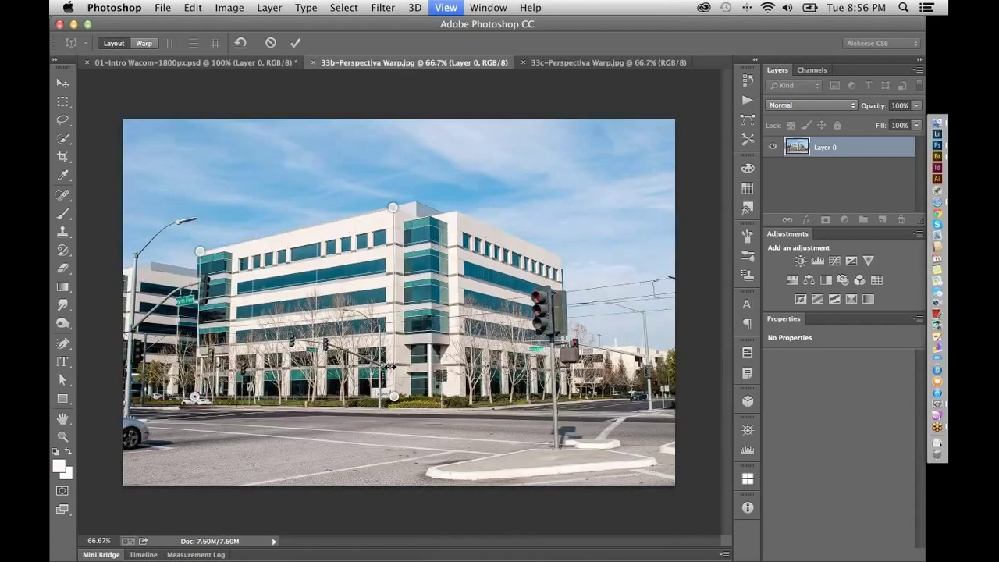
pyautogui.press('super+plus')
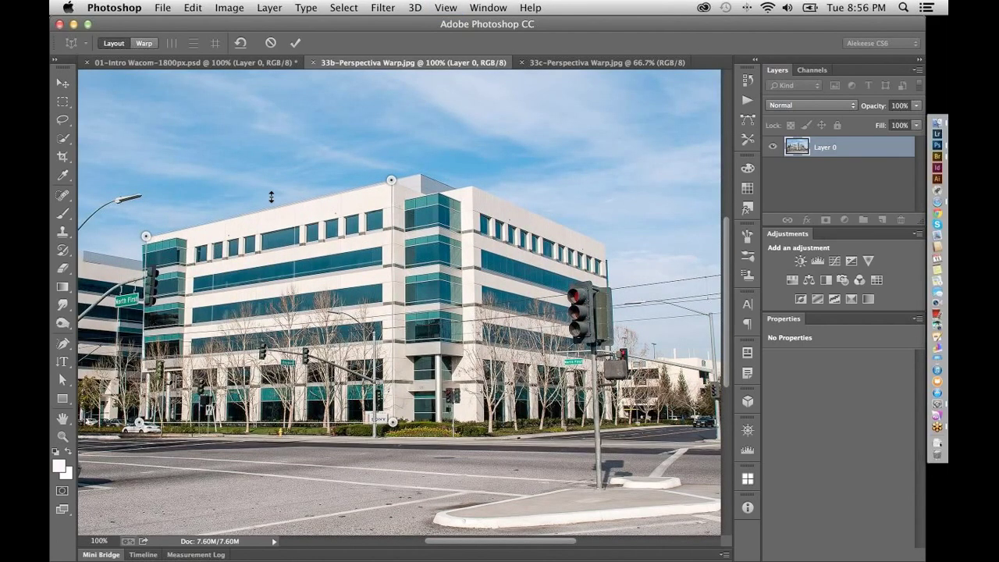
pyautogui.moveTo(271, 197); pyautogui.dragTo(274, 144)
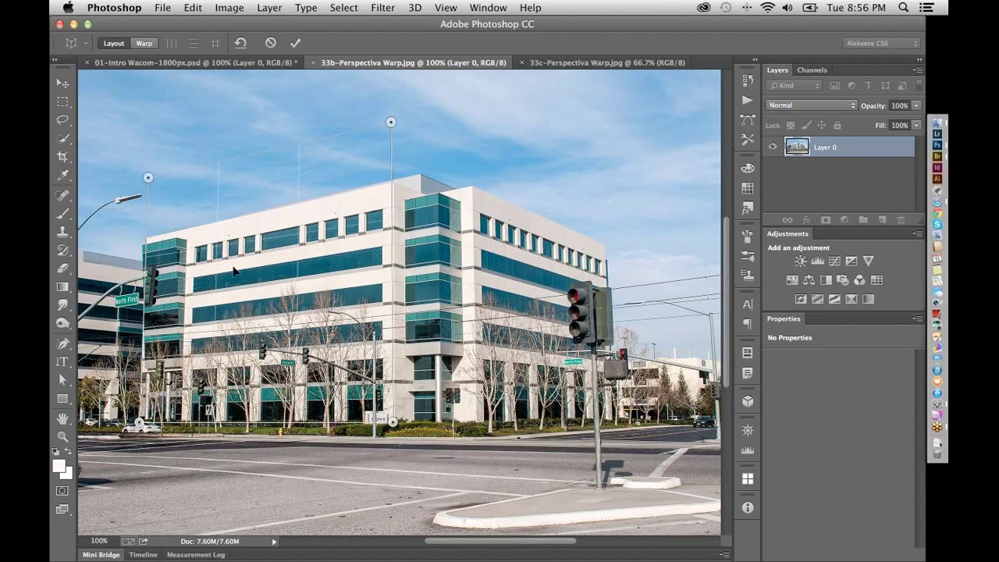
pyautogui.moveTo(142, 339); pyautogui.dragTo(79, 344)
pyautogui.moveTo(393, 421); pyautogui.dragTo(393, 509)
pyautogui.moveTo(85, 190); pyautogui.dragTo(85, 190)
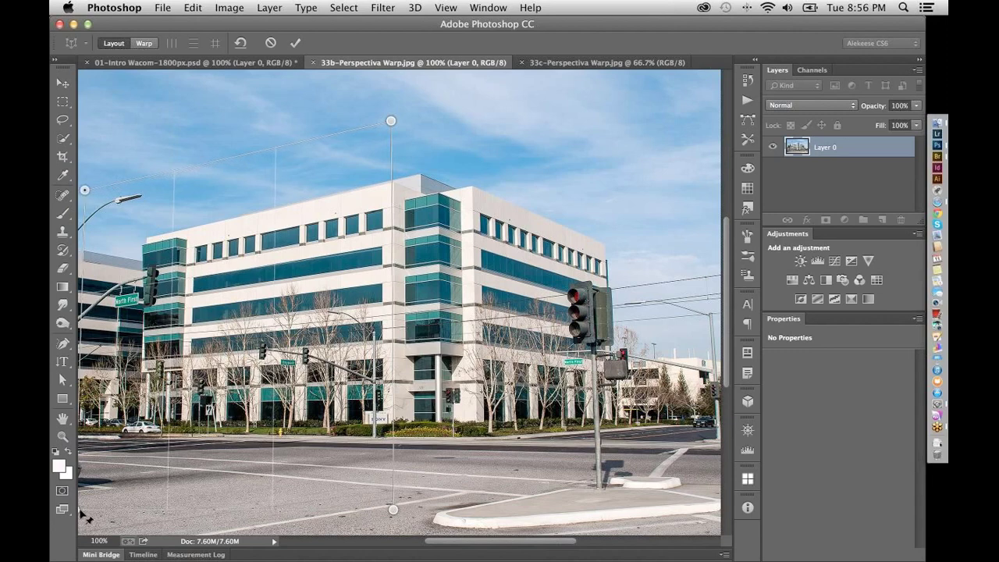
pyautogui.moveTo(81, 506); pyautogui.dragTo(83, 491)
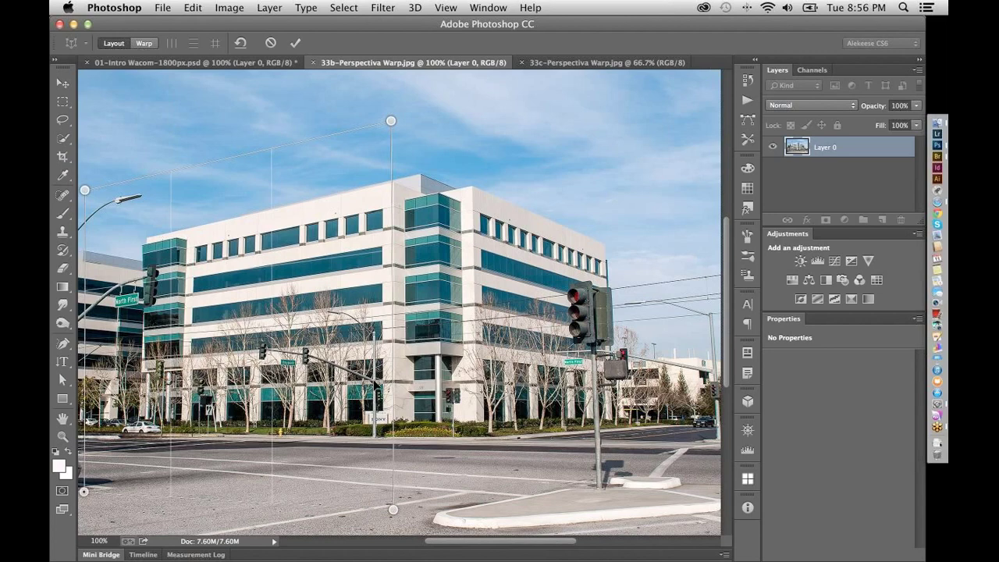
# Fine-tune the plane's two left corners so its edges follow the perspective of the building's left facade
pyautogui.moveTo(84, 189); pyautogui.dragTo(95, 210)
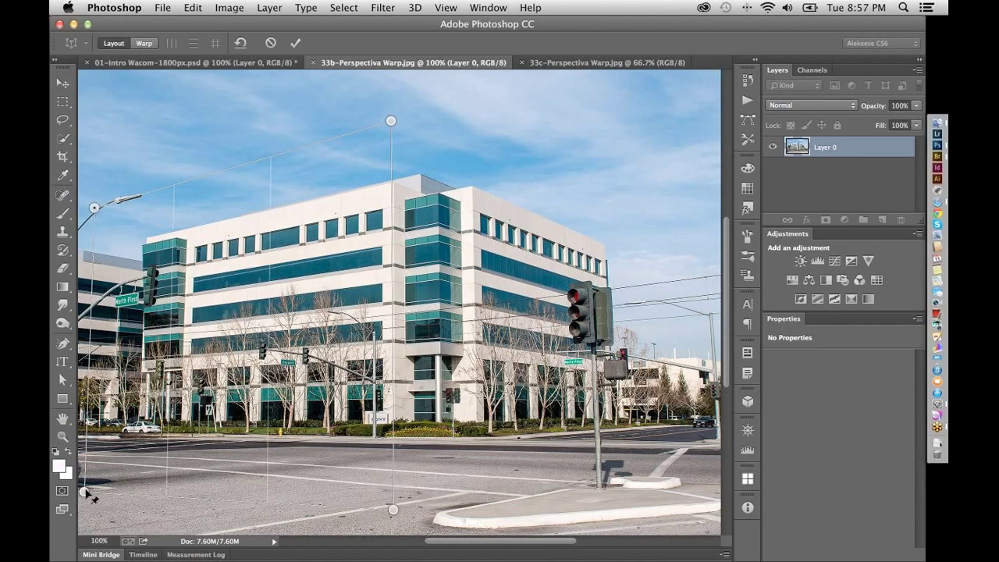
pyautogui.moveTo(87, 494); pyautogui.dragTo(89, 488)
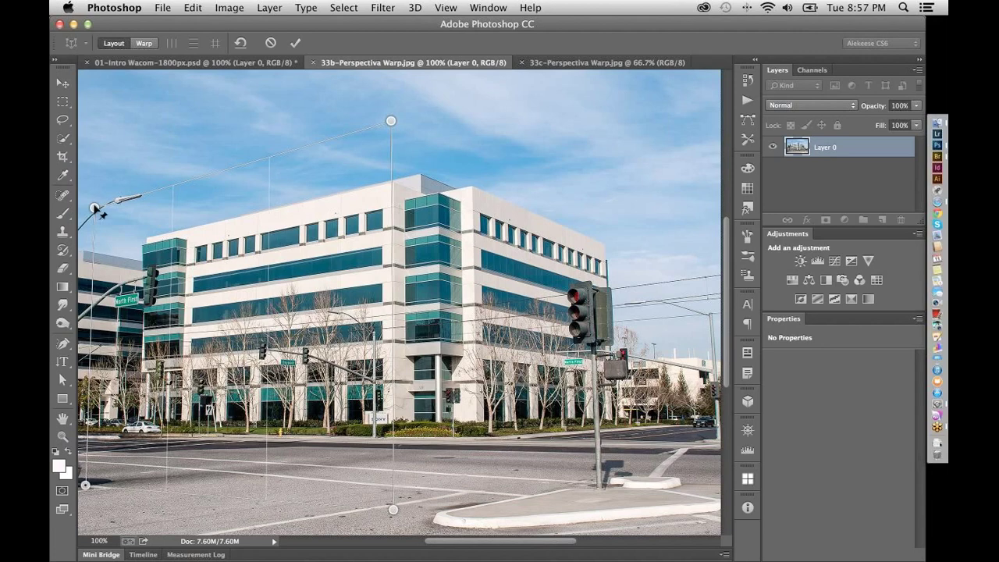
pyautogui.moveTo(94, 206); pyautogui.dragTo(94, 203)
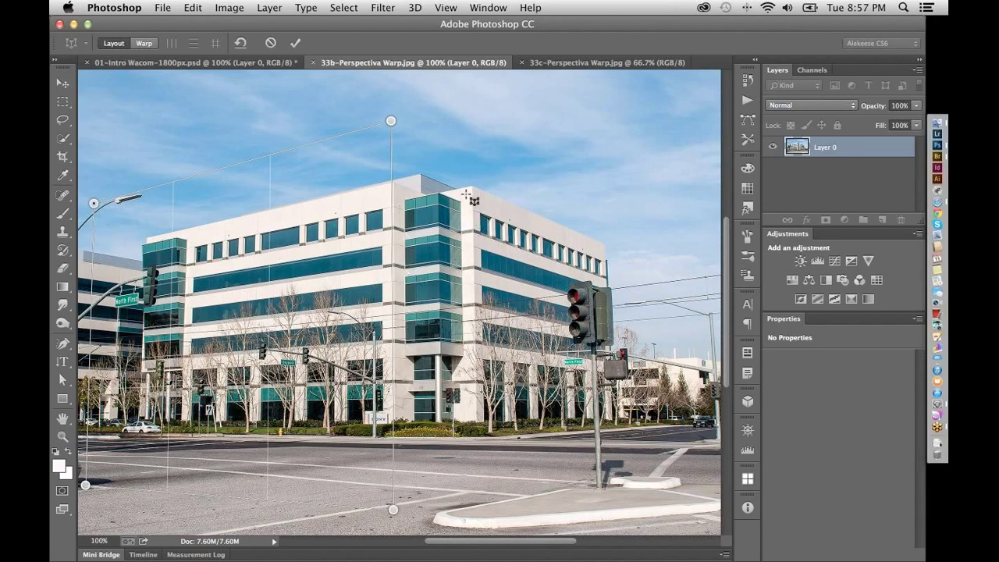
# Draw a second plane on the building's right facade, match its slope to the roofline, and extend it above the roof and past the facade's outer edge
pyautogui.moveTo(471, 187); pyautogui.dragTo(612, 426)
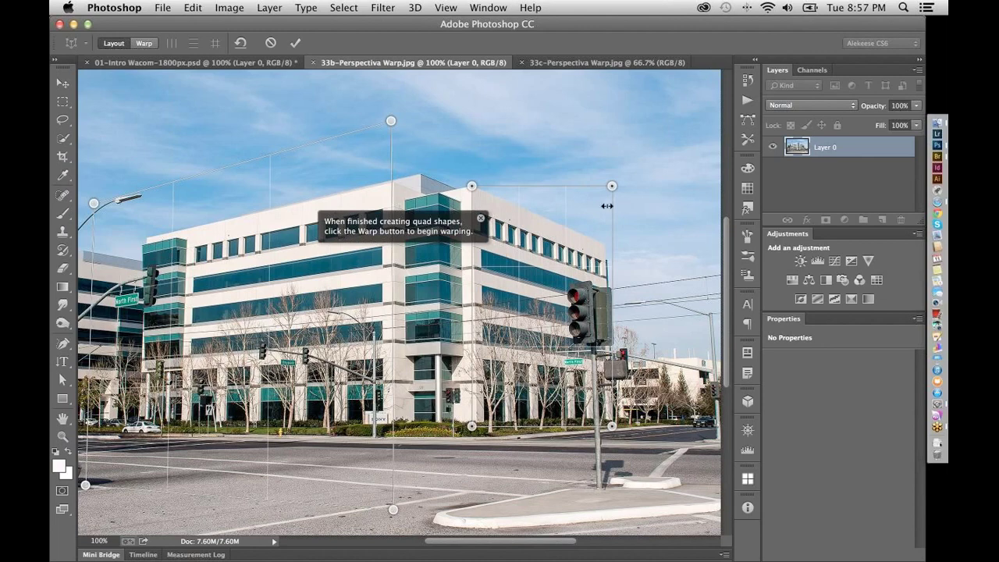
pyautogui.moveTo(612, 188); pyautogui.dragTo(605, 245)
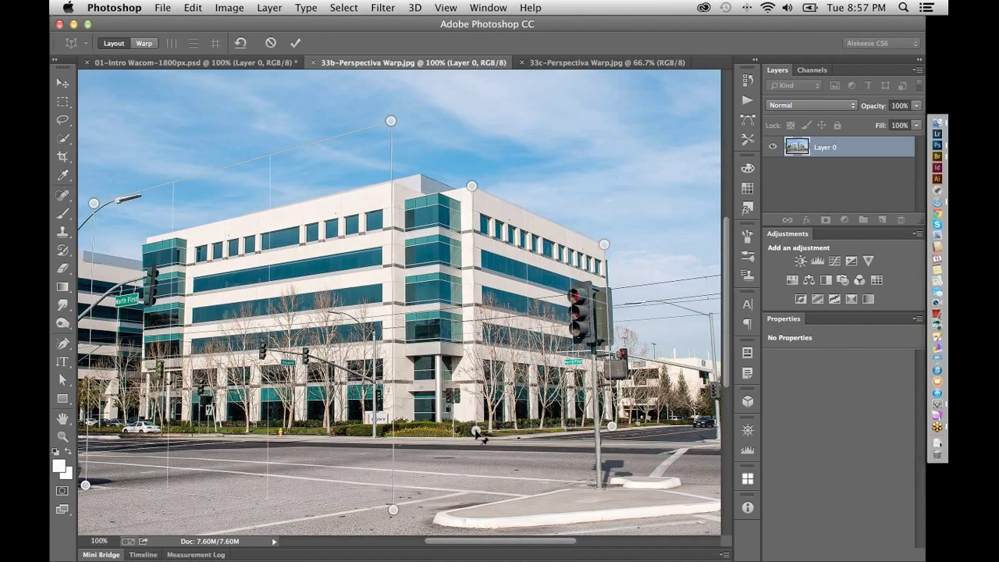
pyautogui.moveTo(545, 222); pyautogui.dragTo(548, 160)
pyautogui.moveTo(613, 273); pyautogui.dragTo(650, 280)
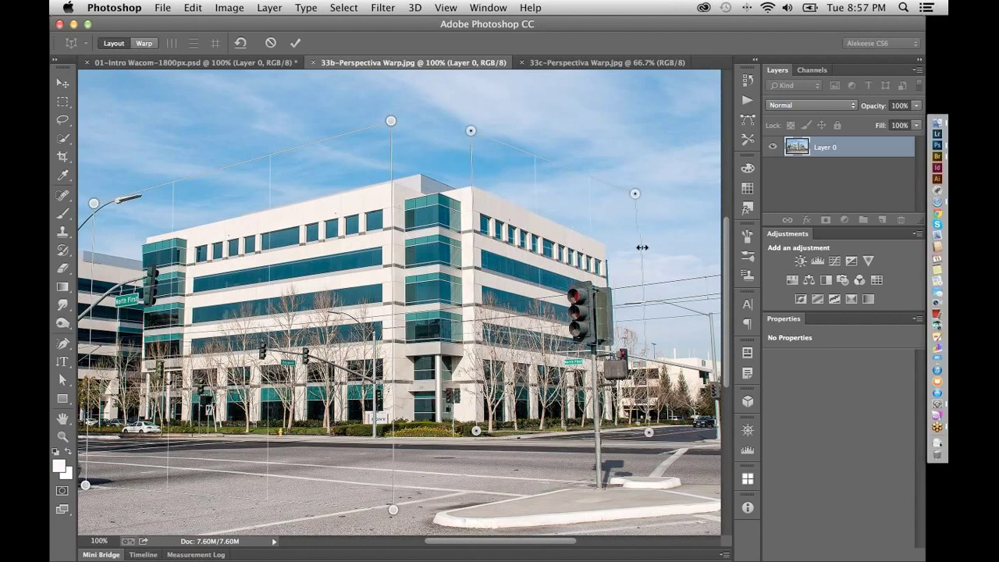
# Extend the right facade's plane down onto the street and adjust its outer corners so the edges follow the facade's perspective
pyautogui.moveTo(637, 204); pyautogui.dragTo(635, 224)
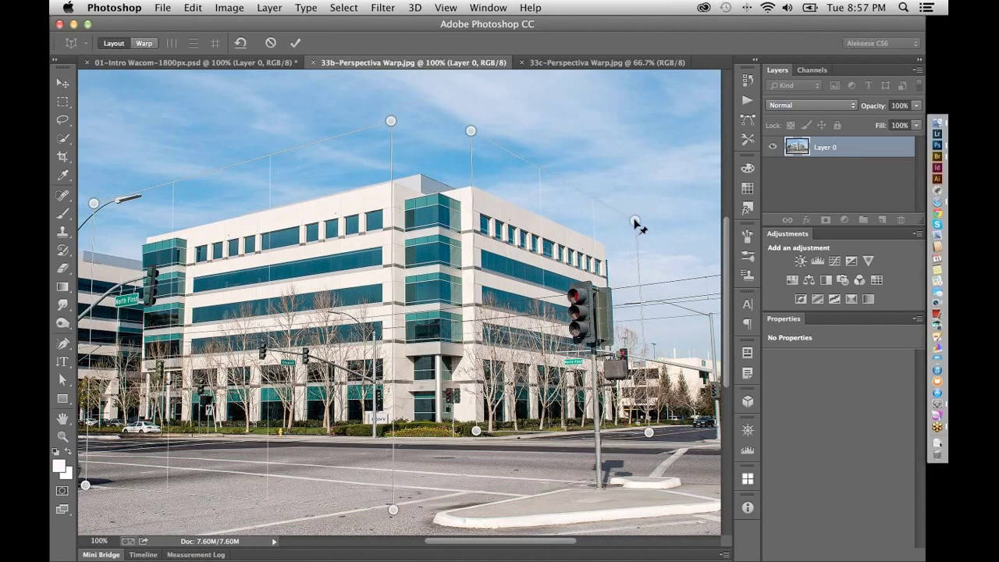
pyautogui.moveTo(649, 432); pyautogui.dragTo(646, 420)
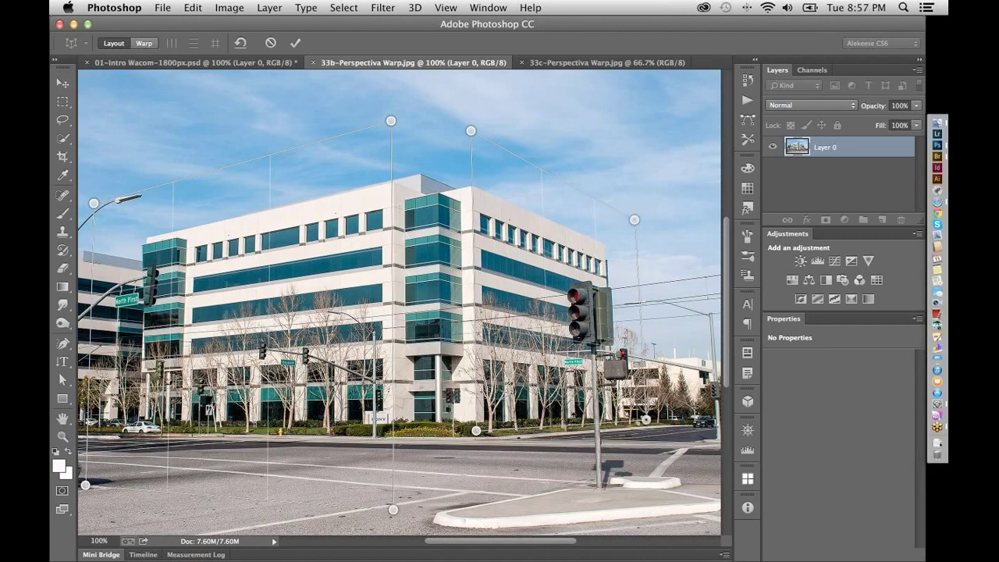
pyautogui.moveTo(573, 425); pyautogui.dragTo(578, 498)
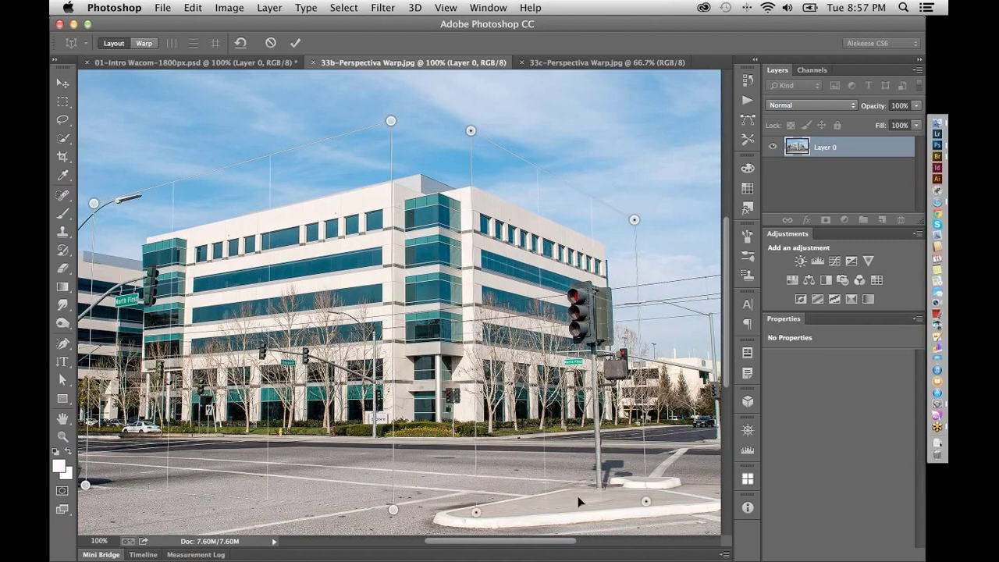
pyautogui.moveTo(585, 192); pyautogui.dragTo(585, 181)
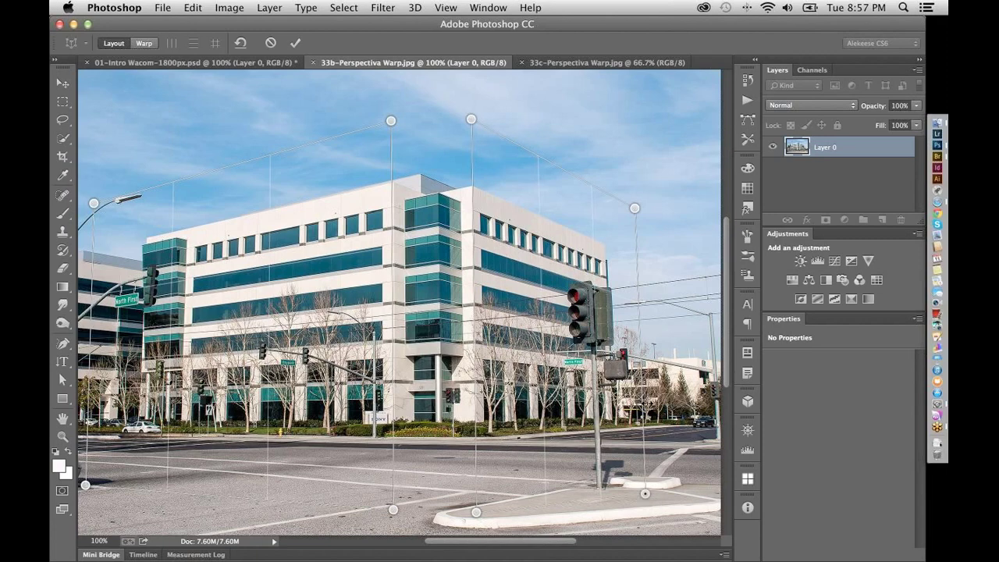
pyautogui.moveTo(646, 498); pyautogui.dragTo(644, 489)
pyautogui.moveTo(637, 209); pyautogui.dragTo(634, 205)
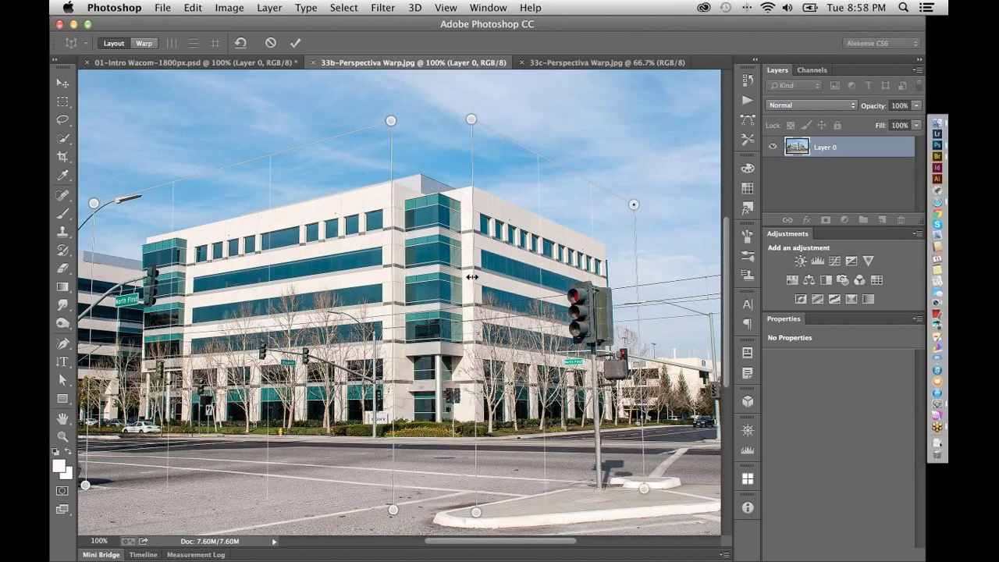
# Bring the two planes' neighbouring edges together at the building's front corner so they snap into one shared edge
pyautogui.moveTo(472, 277); pyautogui.dragTo(419, 278)
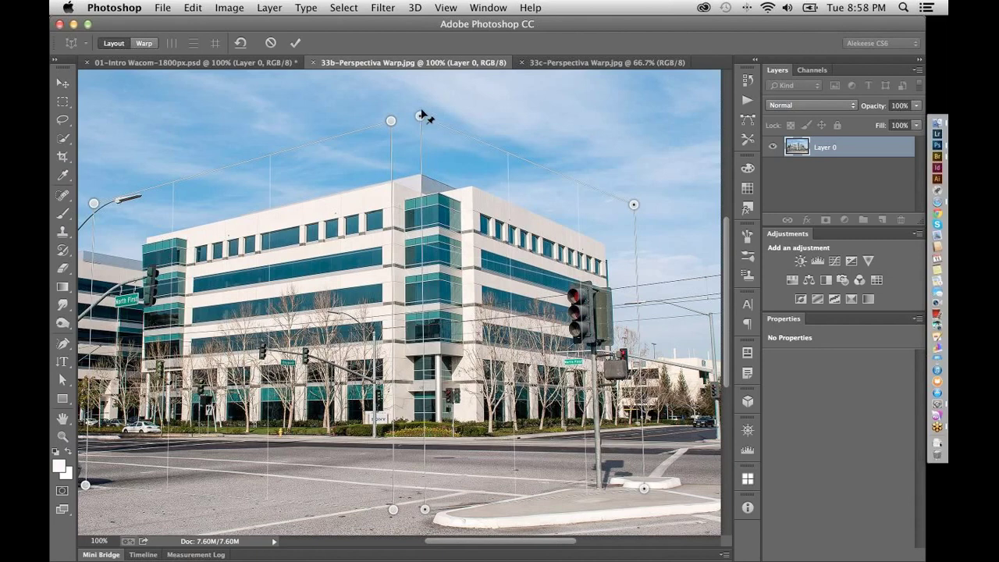
pyautogui.moveTo(421, 116); pyautogui.dragTo(427, 93)
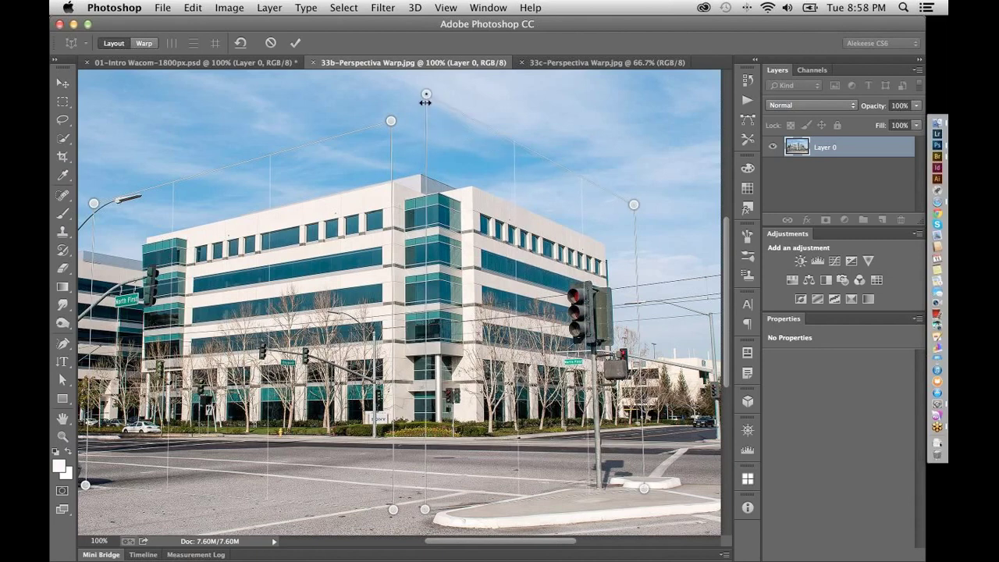
pyautogui.moveTo(400, 348); pyautogui.dragTo(418, 341)
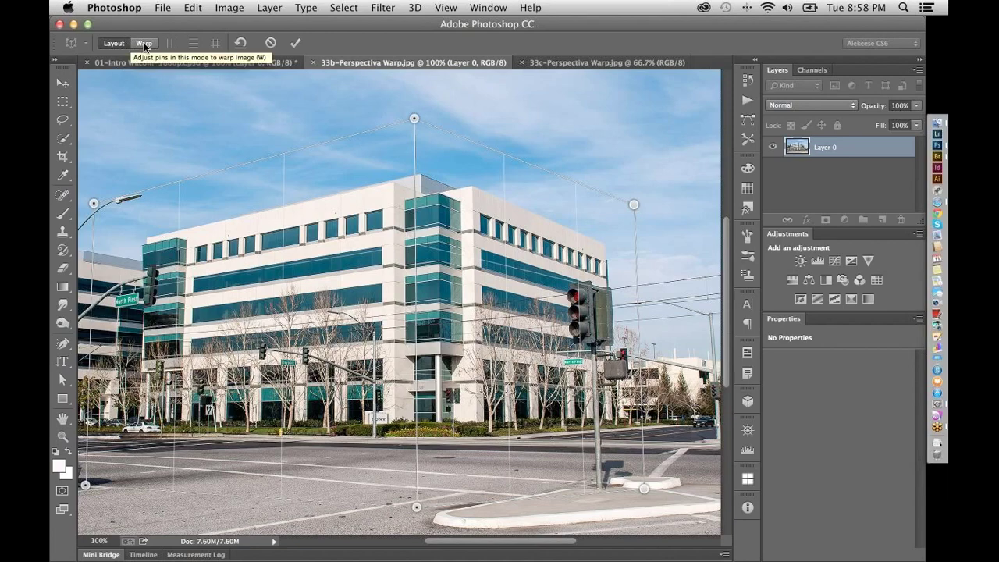
# Switch Perspective Warp to Warp mode, raise the shared edge's upper pin, and reposition the outer pins to reshape both facades
pyautogui.click(142, 45)
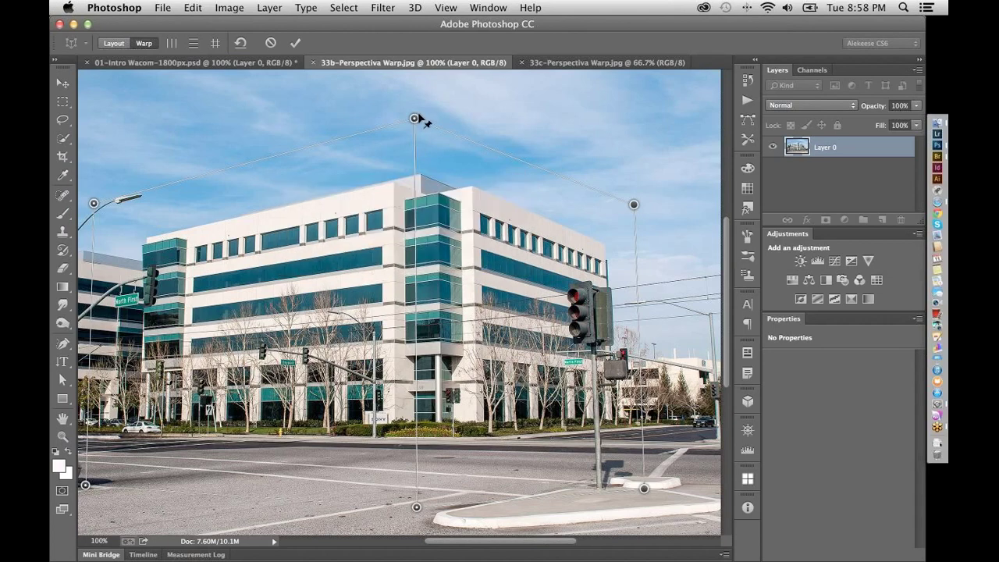
pyautogui.moveTo(416, 118); pyautogui.dragTo(418, 107)
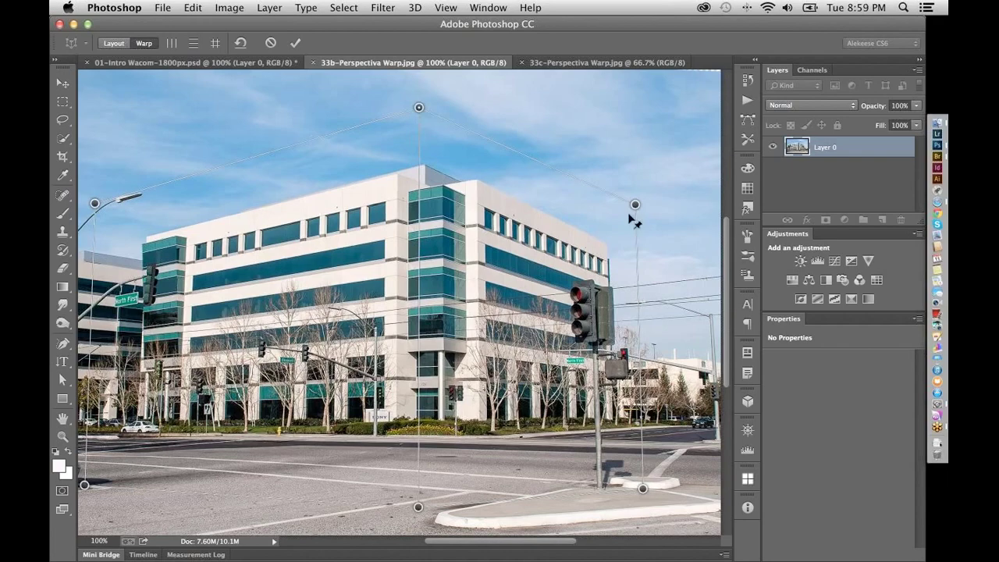
pyautogui.moveTo(634, 206); pyautogui.dragTo(630, 213)
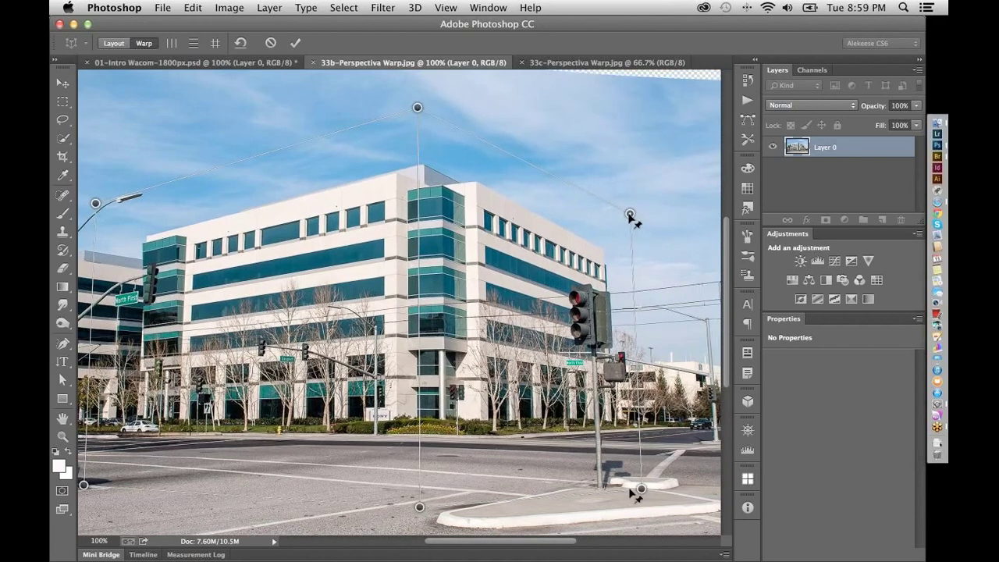
pyautogui.moveTo(629, 489); pyautogui.dragTo(623, 488)
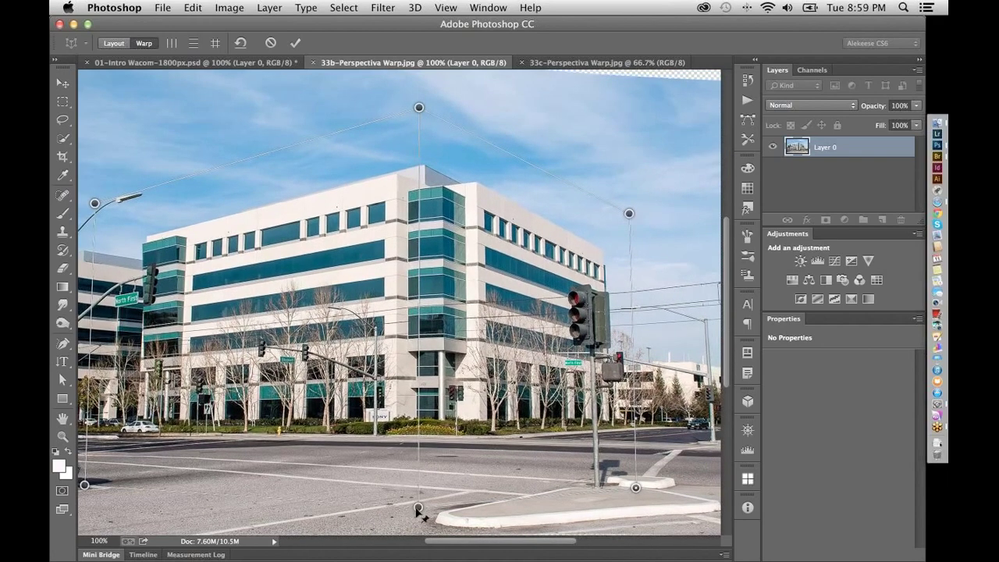
pyautogui.moveTo(418, 507); pyautogui.dragTo(417, 507)
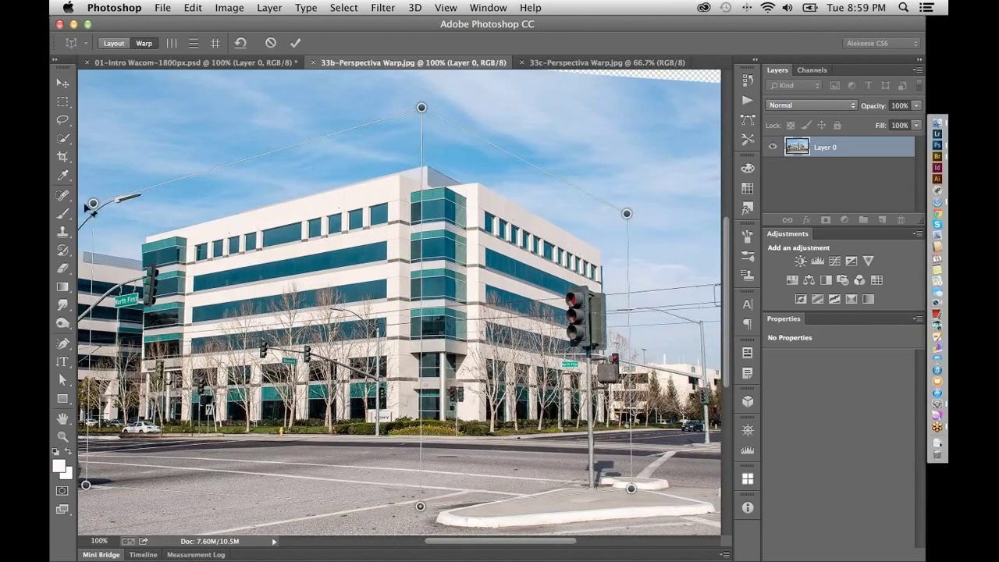
pyautogui.moveTo(91, 204); pyautogui.dragTo(84, 204)
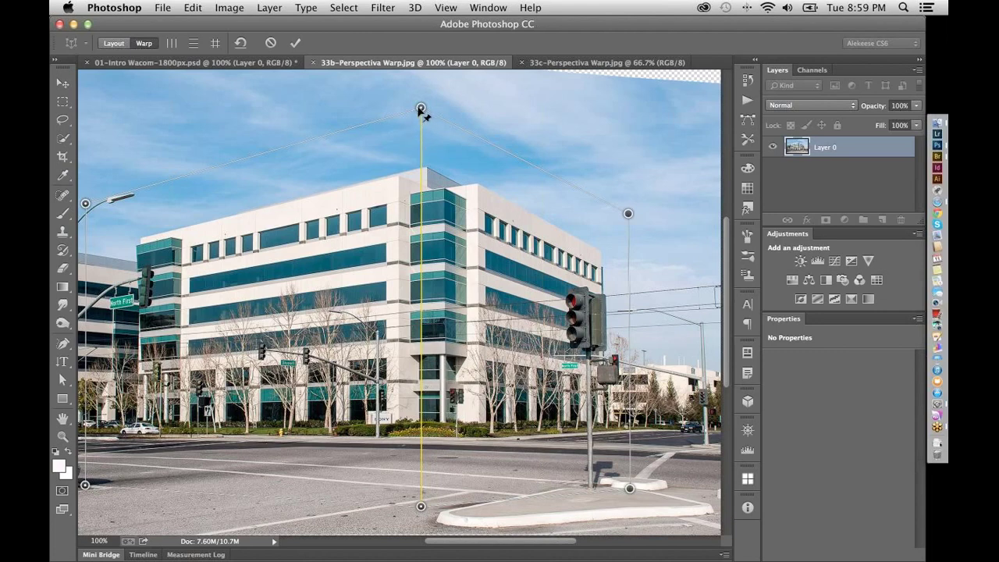
# Shift the straightened shared edge toward the left facade and lower its bottom pin further down the street
pyautogui.moveTo(421, 109); pyautogui.dragTo(424, 110)
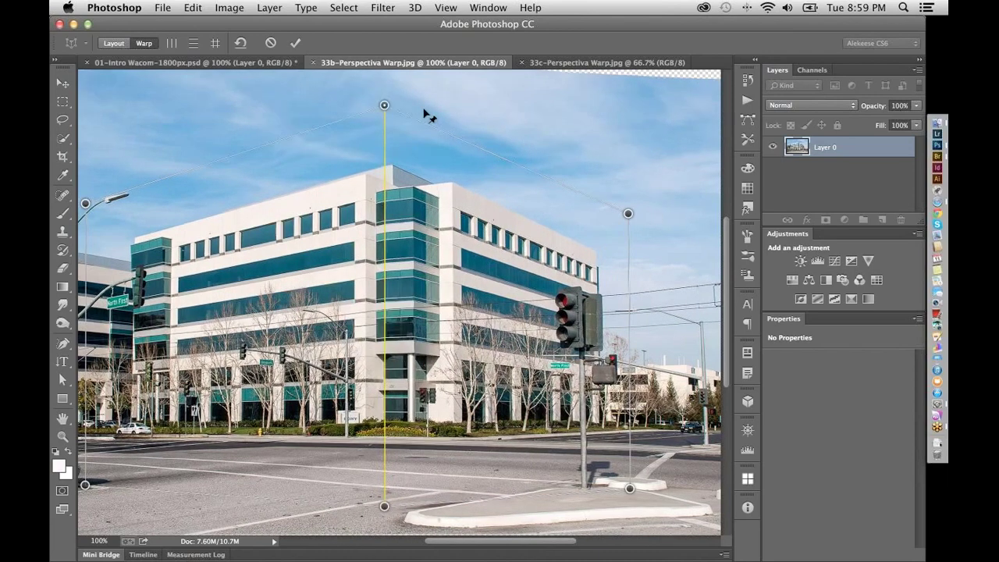
pyautogui.press('super+z')
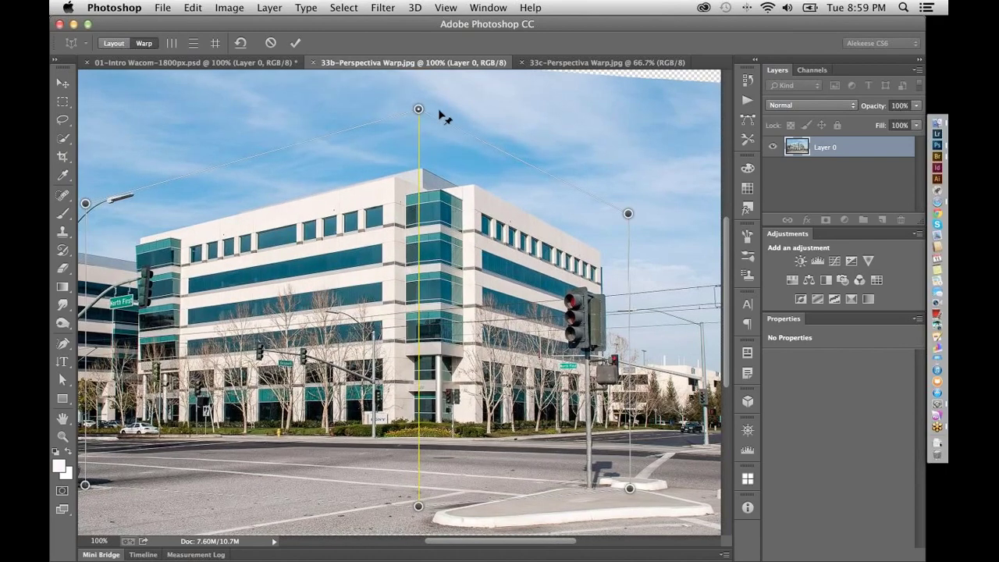
pyautogui.moveTo(439, 111); pyautogui.dragTo(382, 111)
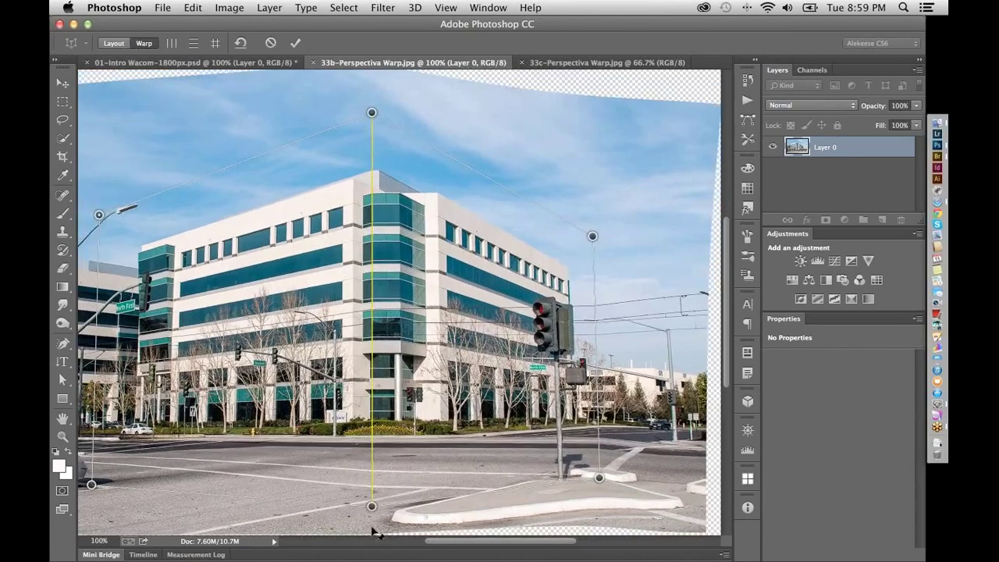
pyautogui.moveTo(372, 506); pyautogui.dragTo(372, 521)
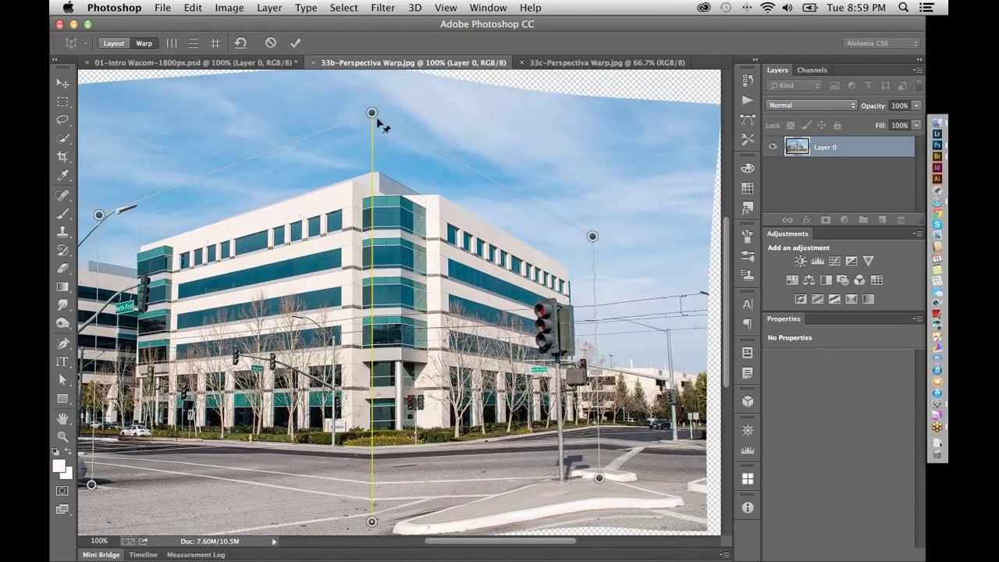
# Nudge the vertical shared edge sideways to adjust the proportion between the two facades, and apply the Perspective Warp
pyautogui.press('Left')
pyautogui.press('Left')
pyautogui.press('Left')
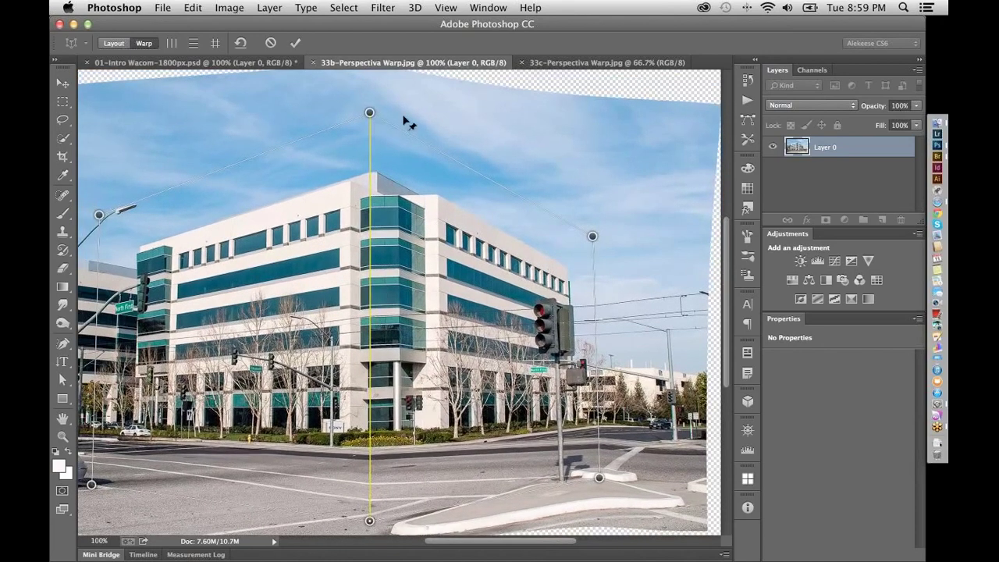
pyautogui.hotkey('shift', 'Right')
pyautogui.hotkey('shift', 'Right')
pyautogui.hotkey('shift', 'Right')
pyautogui.hotkey('shift', 'Left')
pyautogui.hotkey('shift', 'Left')
pyautogui.hotkey('shift', 'Left')
pyautogui.hotkey('shift', 'Left')
pyautogui.hotkey('shift', 'Left')
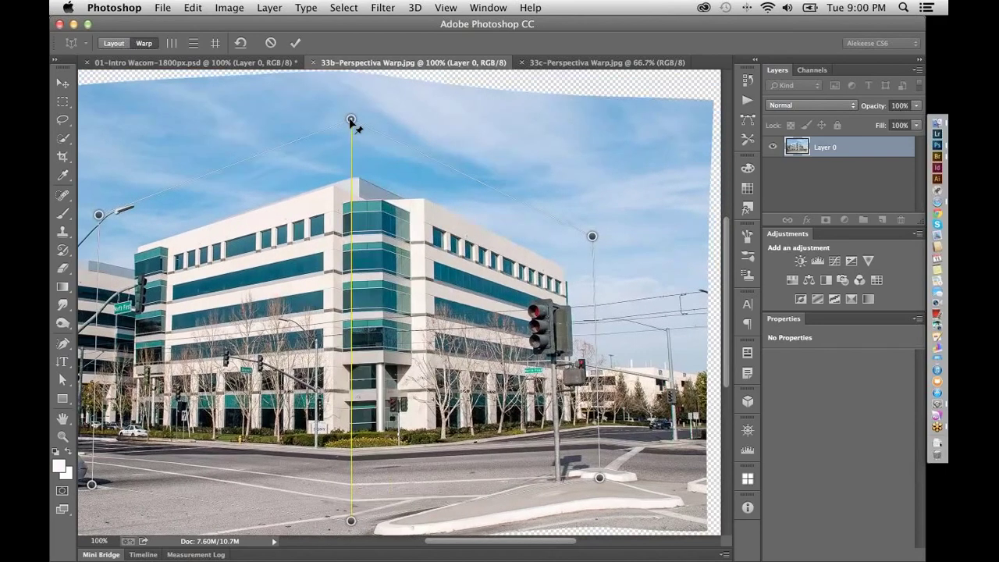
pyautogui.moveTo(352, 121); pyautogui.dragTo(359, 119)
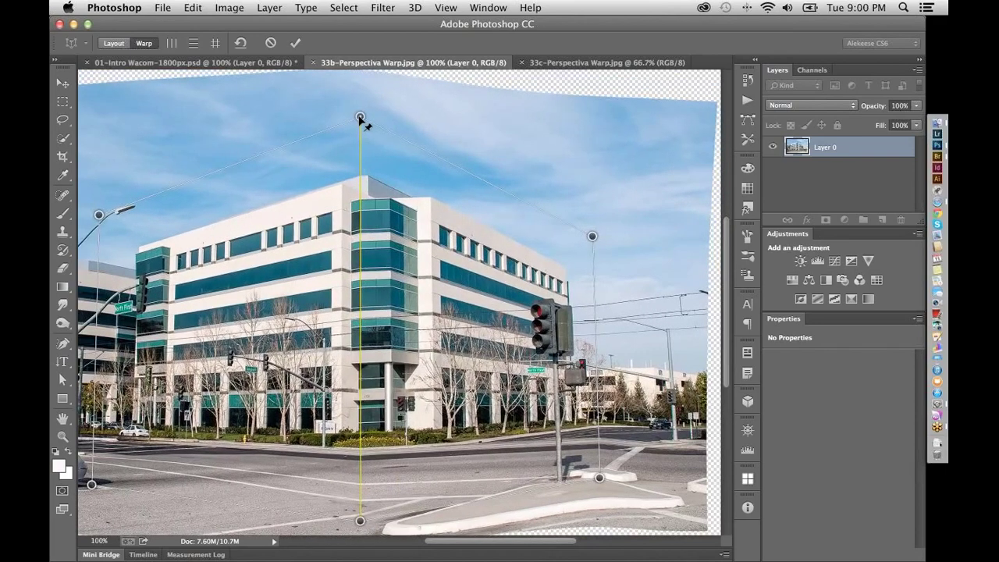
pyautogui.hotkey('shift', 'Right')
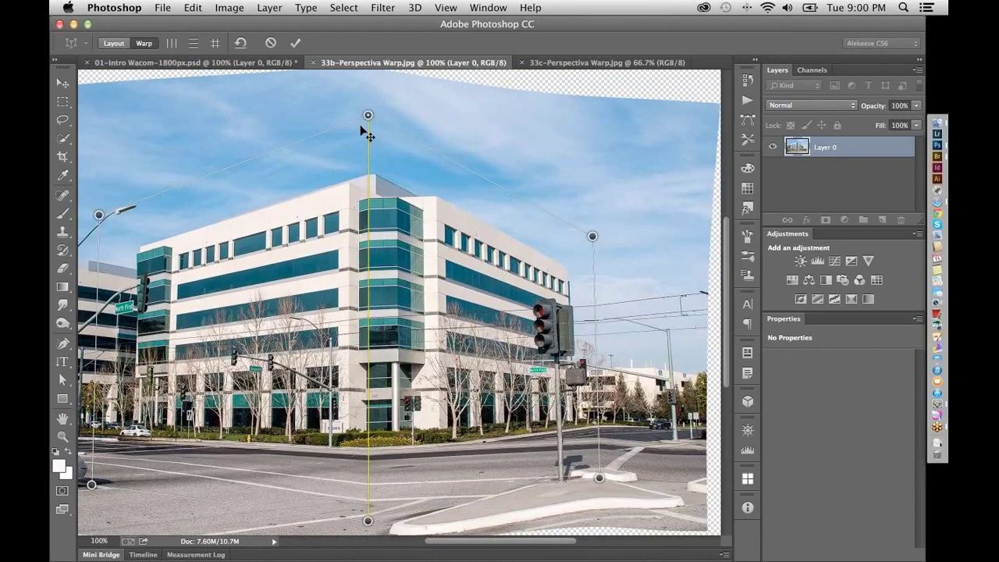
pyautogui.press('Return')
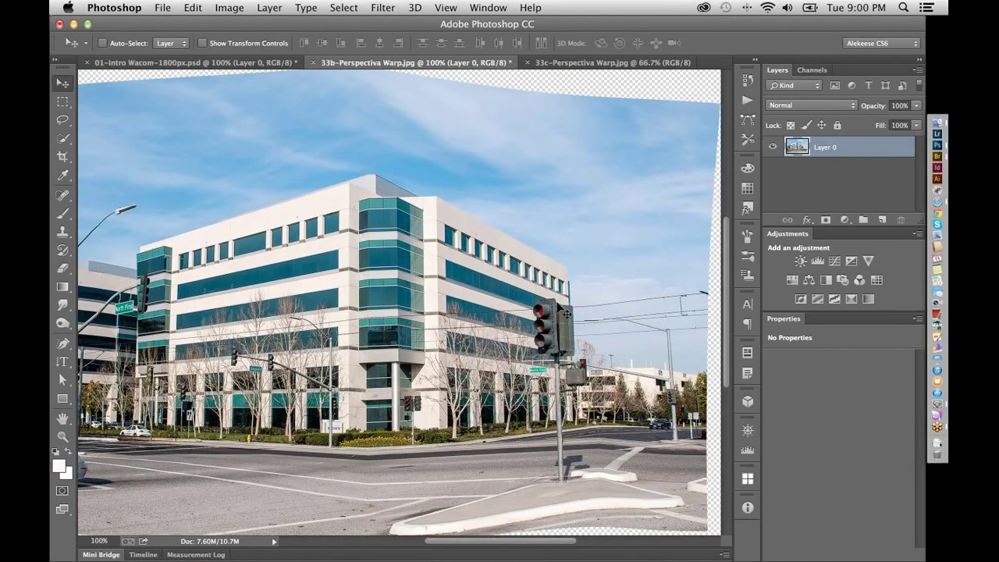
# Examine the warped building up close and compare it with the original photo by temporarily reverting the file
pyautogui.press('super+plus')
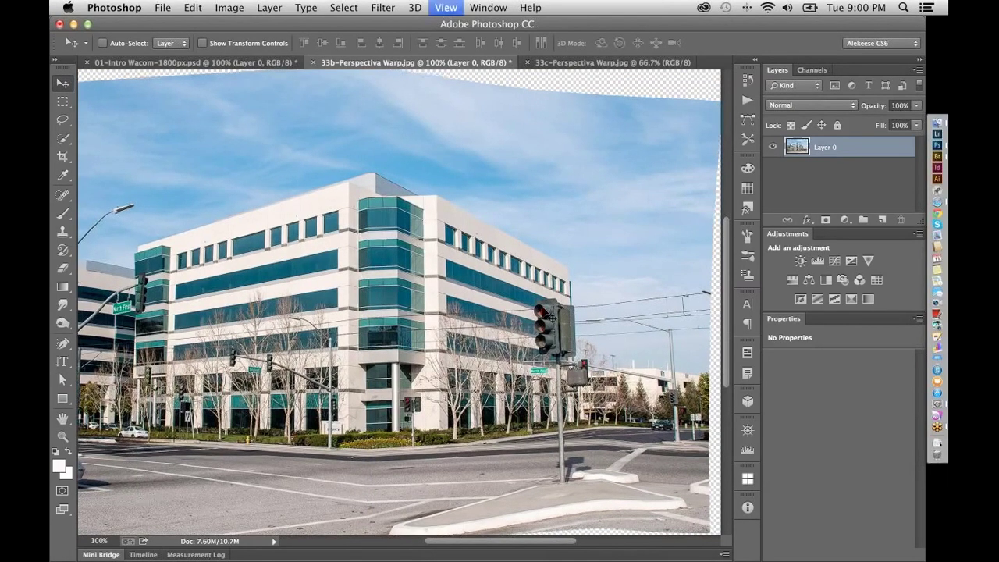
pyautogui.press('super+plus')
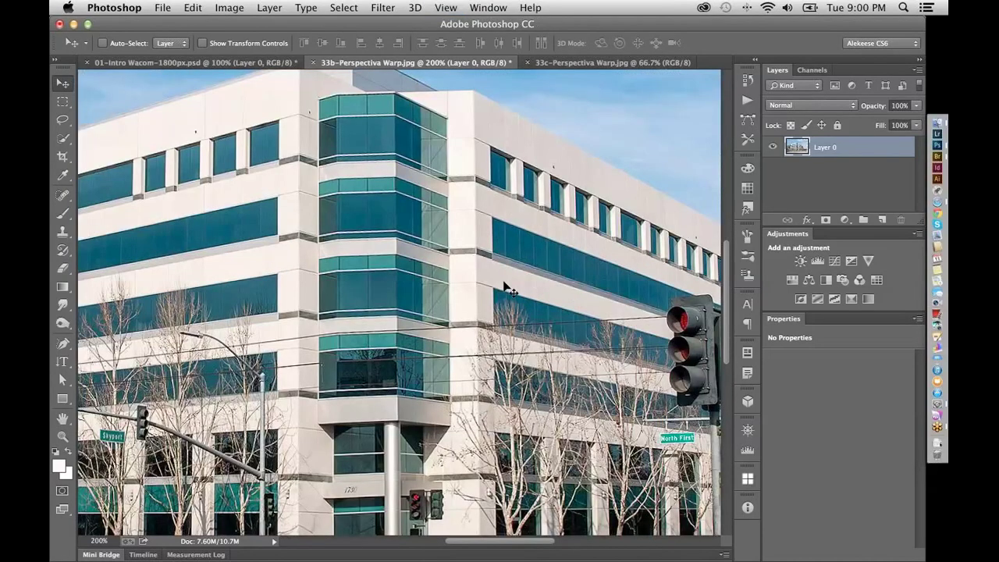
pyautogui.press('super+minus')
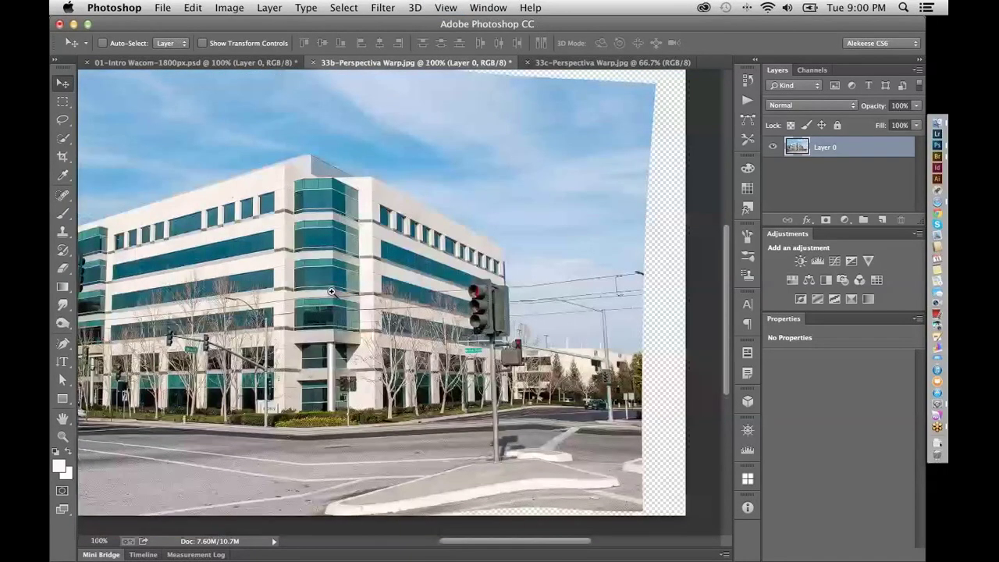
pyautogui.moveTo(331, 291); pyautogui.dragTo(414, 289)
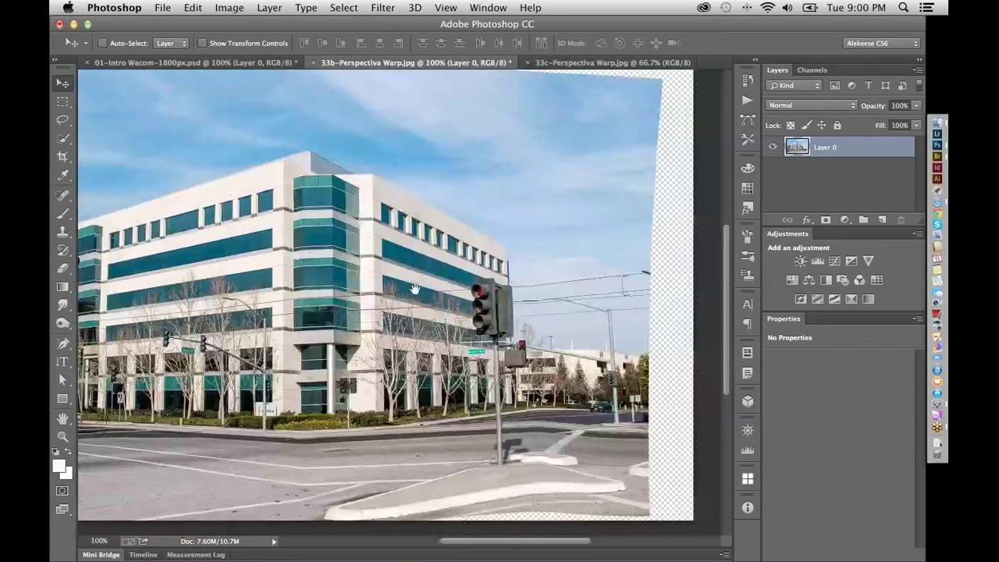
pyautogui.scroll(2, 415, 290)
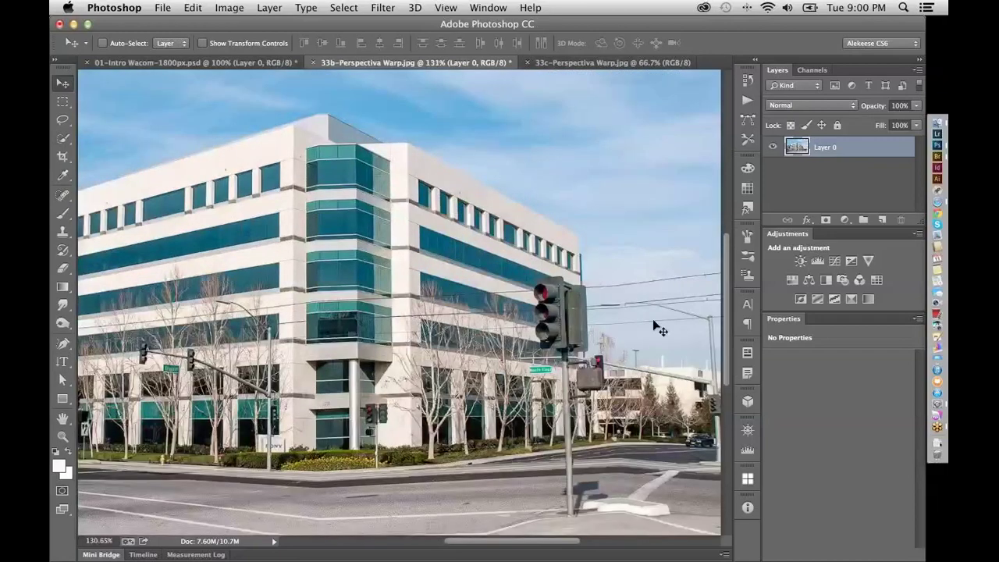
pyautogui.press('F12')
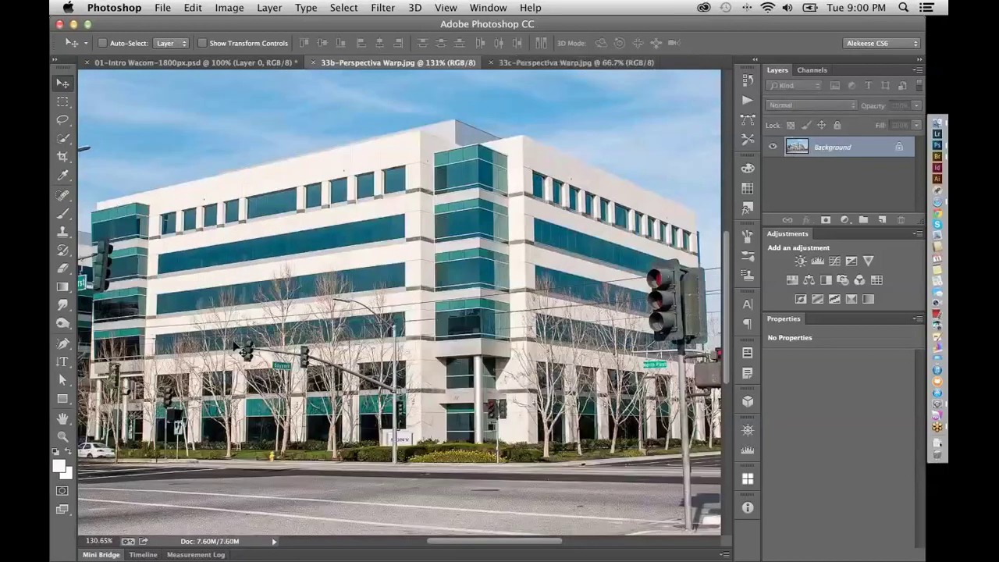
pyautogui.press('super+z')
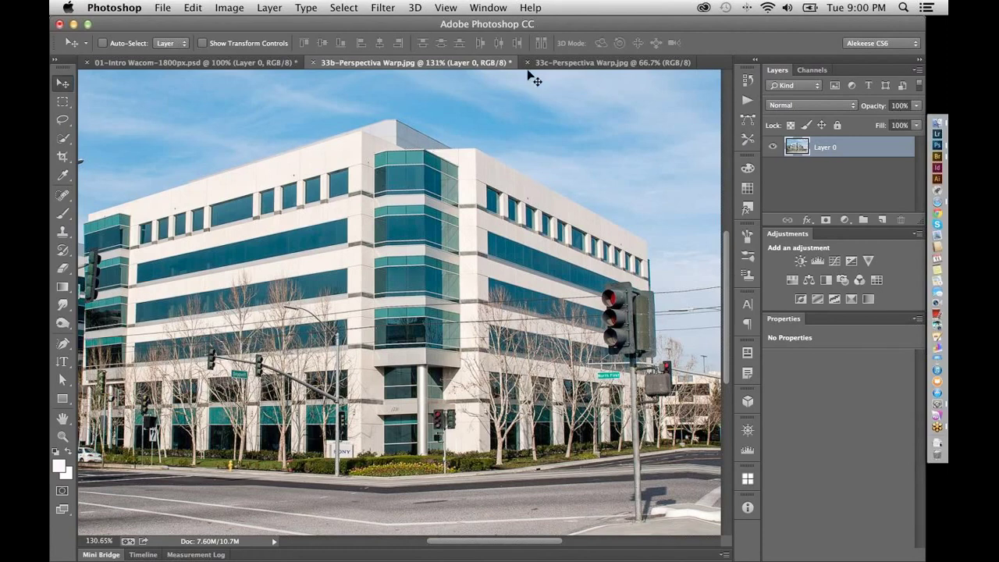
# Switch to 33c-Perspectiva Warp.jpg, start Perspective Warp, and draw a layout plane over the DVD spines
pyautogui.click(576, 65)
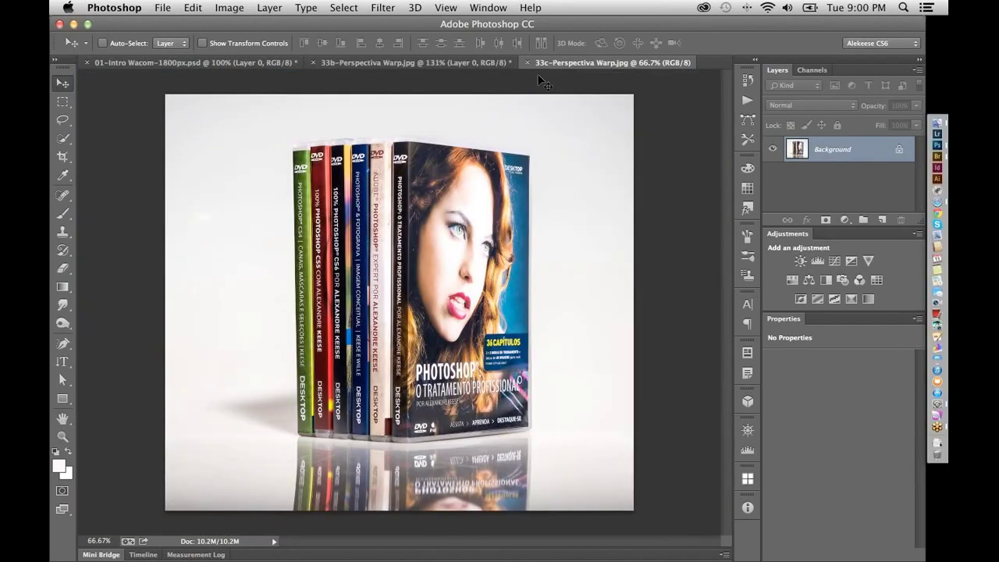
pyautogui.click(194, 9)
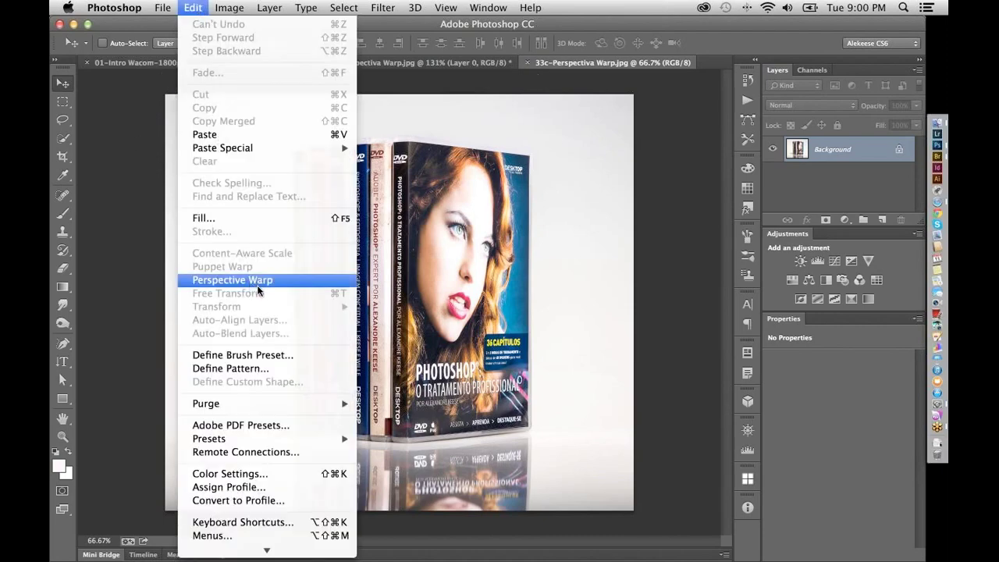
pyautogui.click(257, 281)
pyautogui.moveTo(292, 143); pyautogui.dragTo(347, 356)
pyautogui.moveTo(377, 410); pyautogui.dragTo(405, 445)
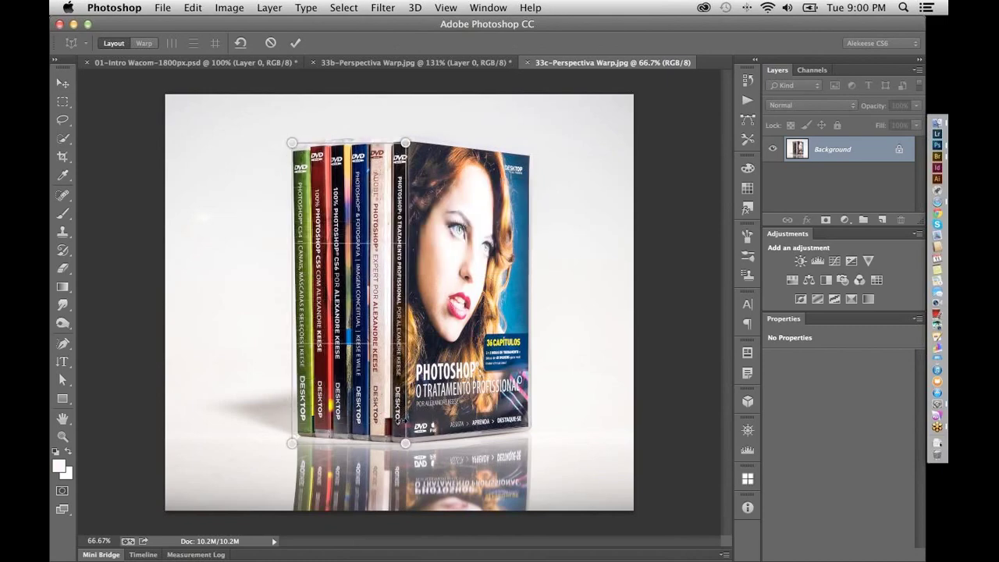
# Extend the spine plane above the boxes and down into the reflection, and move its outer edge out past the shadow
pyautogui.moveTo(405, 143); pyautogui.dragTo(406, 136)
pyautogui.moveTo(292, 444); pyautogui.dragTo(341, 478)
pyautogui.moveTo(371, 131); pyautogui.dragTo(372, 120)
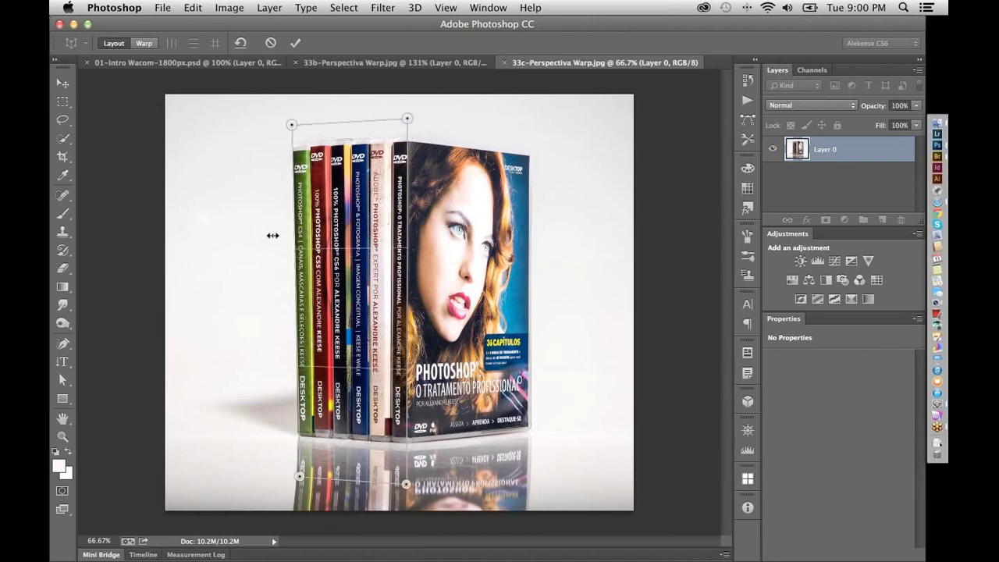
pyautogui.moveTo(272, 235); pyautogui.dragTo(175, 242)
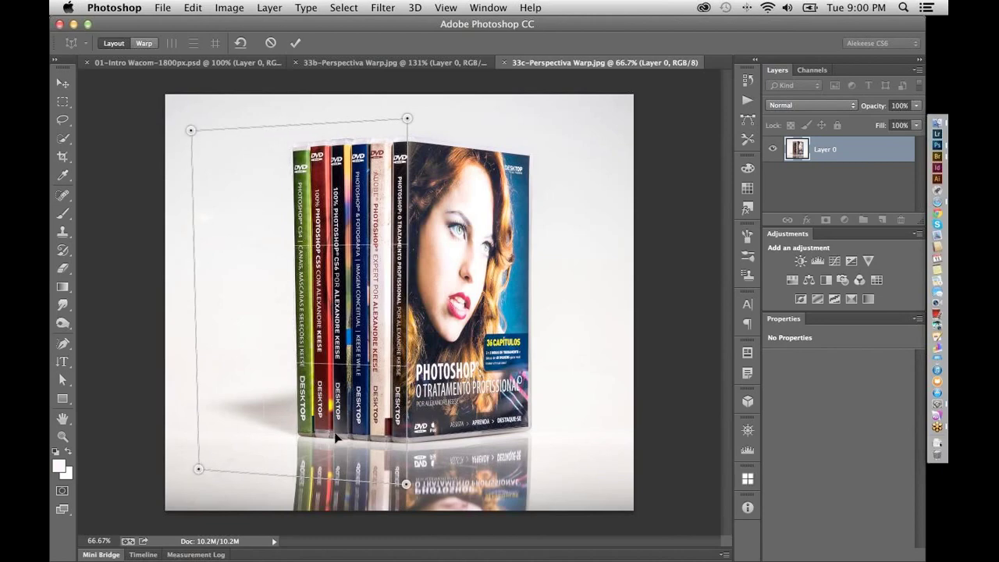
# Draw a second layout plane over the front DVD cover and fit its corners to the cover's perspective, including the reflection
pyautogui.moveTo(434, 139); pyautogui.dragTo(538, 431)
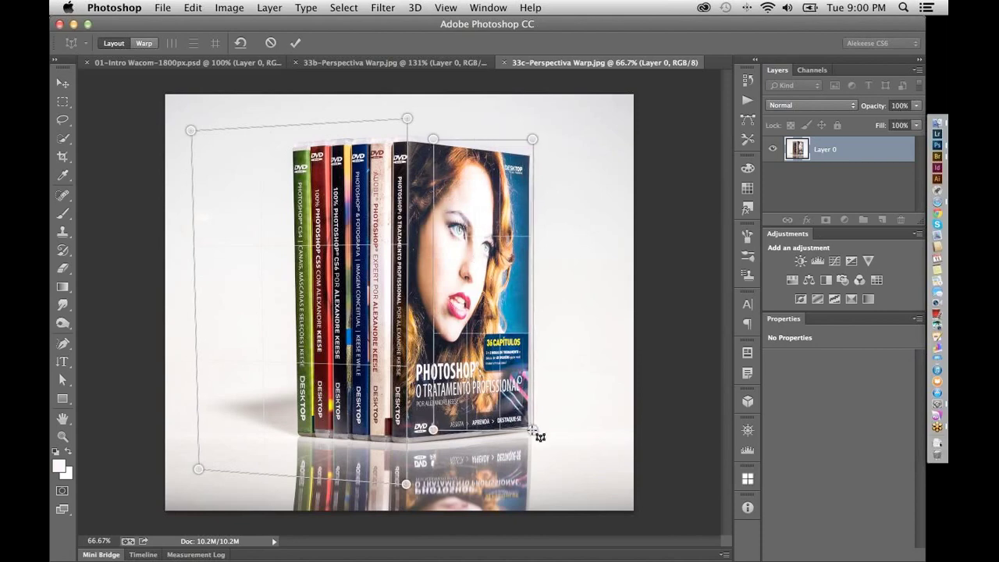
pyautogui.moveTo(532, 140); pyautogui.dragTo(530, 154)
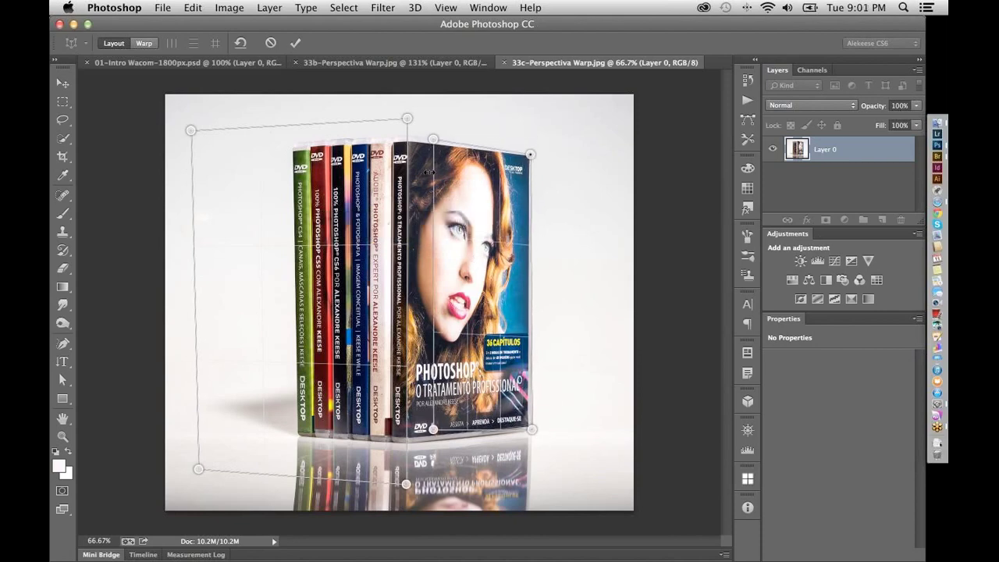
pyautogui.moveTo(433, 429); pyautogui.dragTo(466, 487)
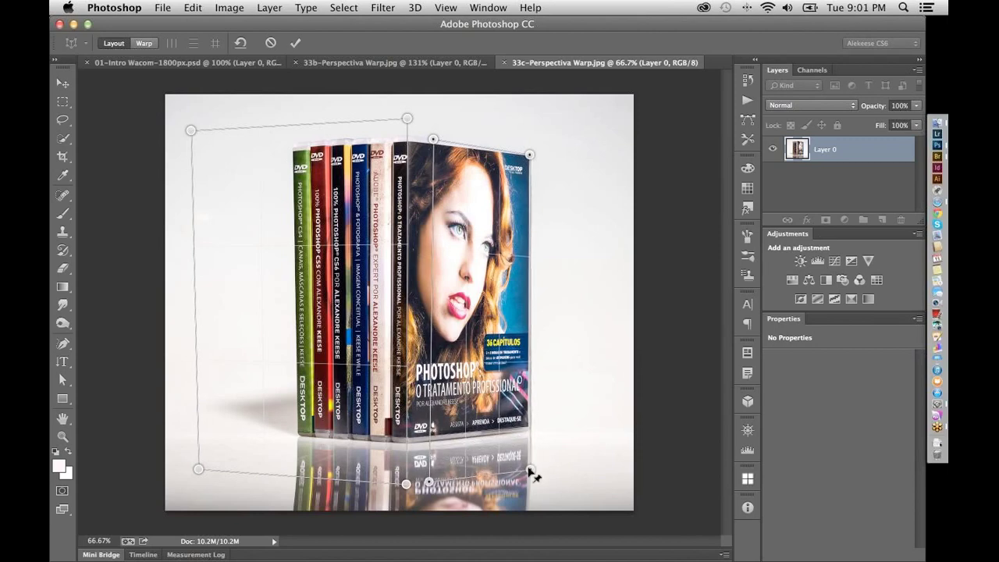
pyautogui.moveTo(531, 472); pyautogui.dragTo(529, 467)
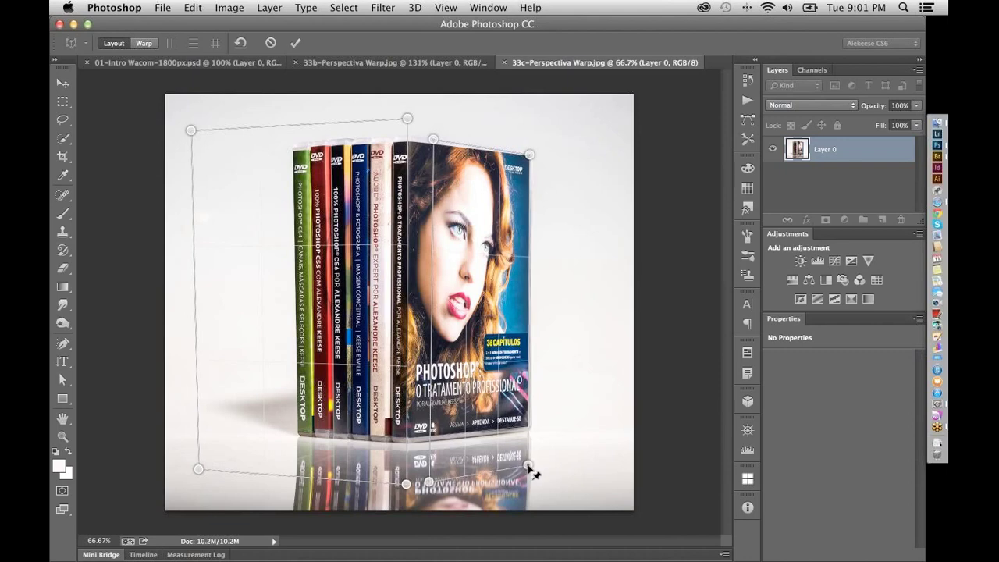
# Widen the cover plane beyond the box, raise its upper edge, and snap its inner edge to the spine plane
pyautogui.keyDown('shift'); pyautogui.click(550, 386); pyautogui.keyUp('shift')
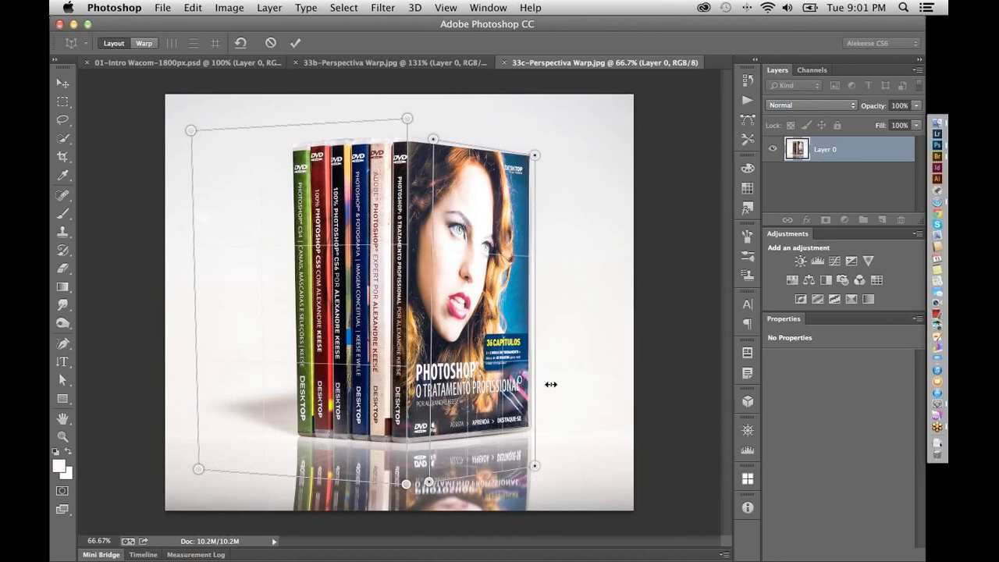
pyautogui.moveTo(551, 384); pyautogui.dragTo(551, 403)
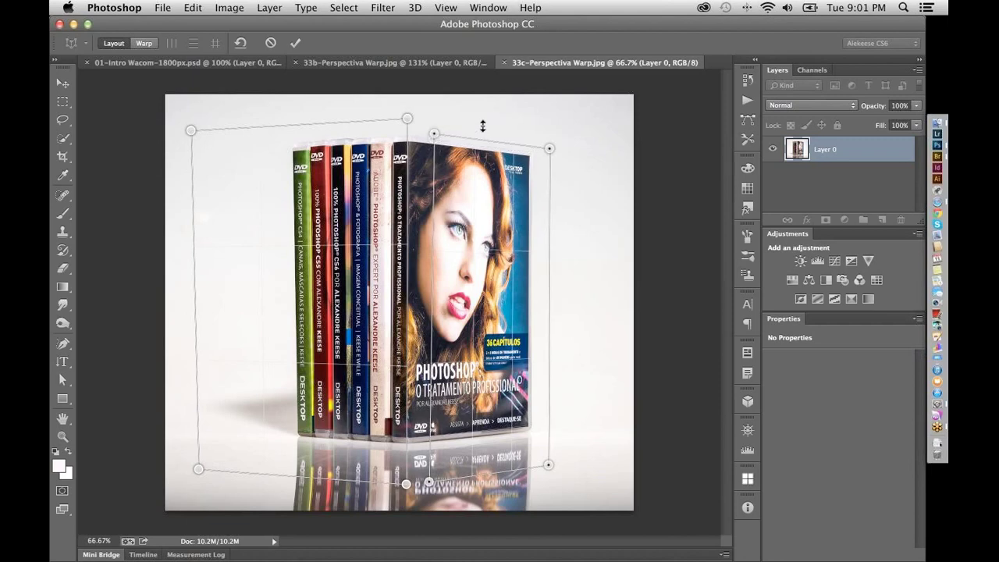
pyautogui.moveTo(483, 126); pyautogui.dragTo(478, 126)
pyautogui.moveTo(430, 238); pyautogui.dragTo(406, 236)
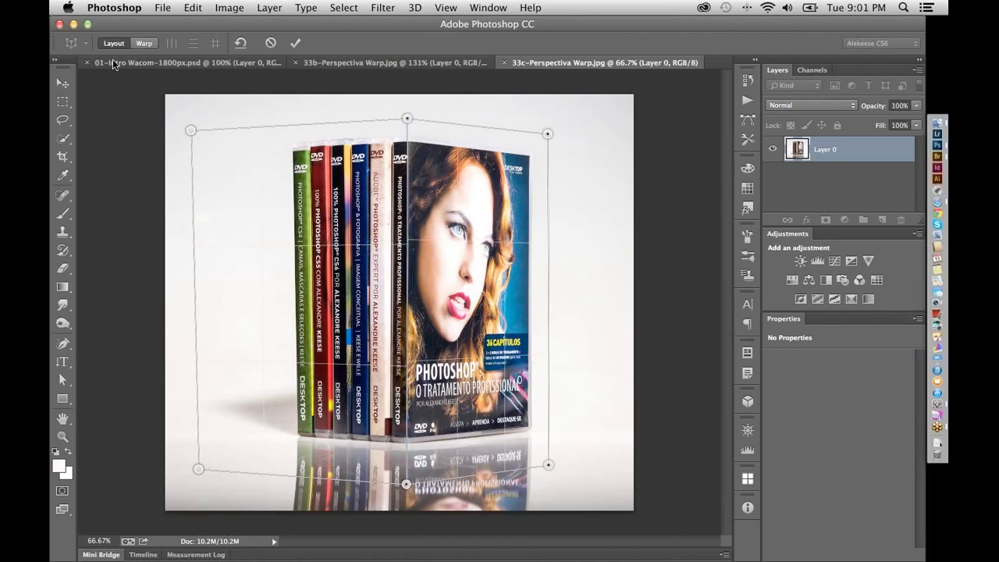
# Switch Perspective Warp to Warp mode, raise the shared edge's upper pin, and pull the cover plane's outer pins inward
pyautogui.click(147, 42)
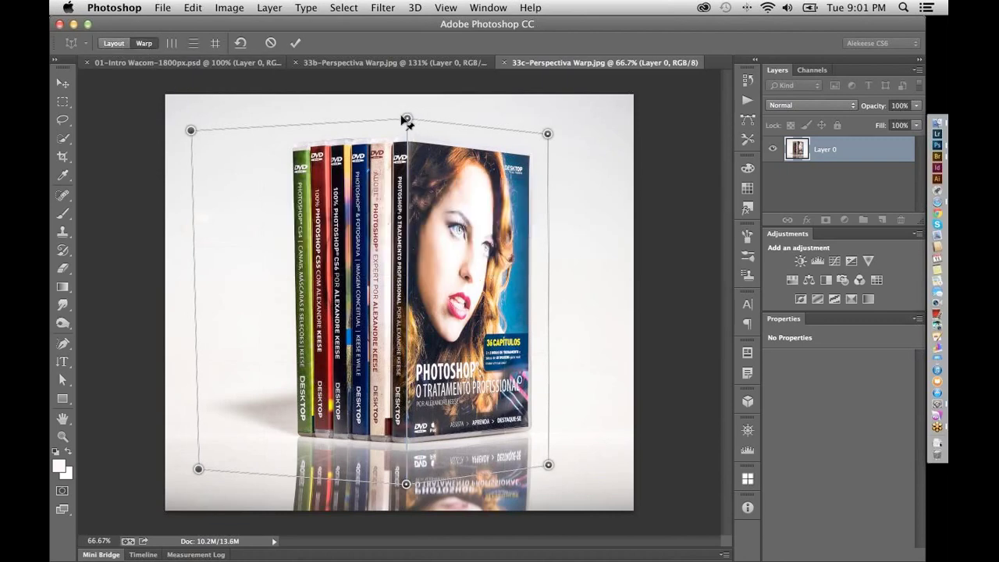
pyautogui.moveTo(407, 119); pyautogui.dragTo(401, 110)
pyautogui.moveTo(550, 464); pyautogui.dragTo(545, 459)
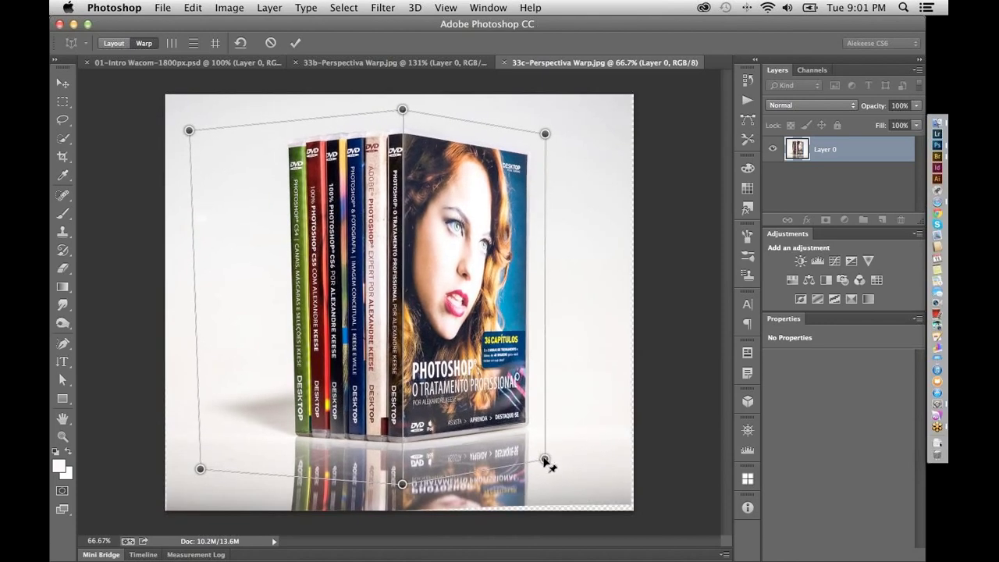
pyautogui.moveTo(545, 133); pyautogui.dragTo(529, 141)
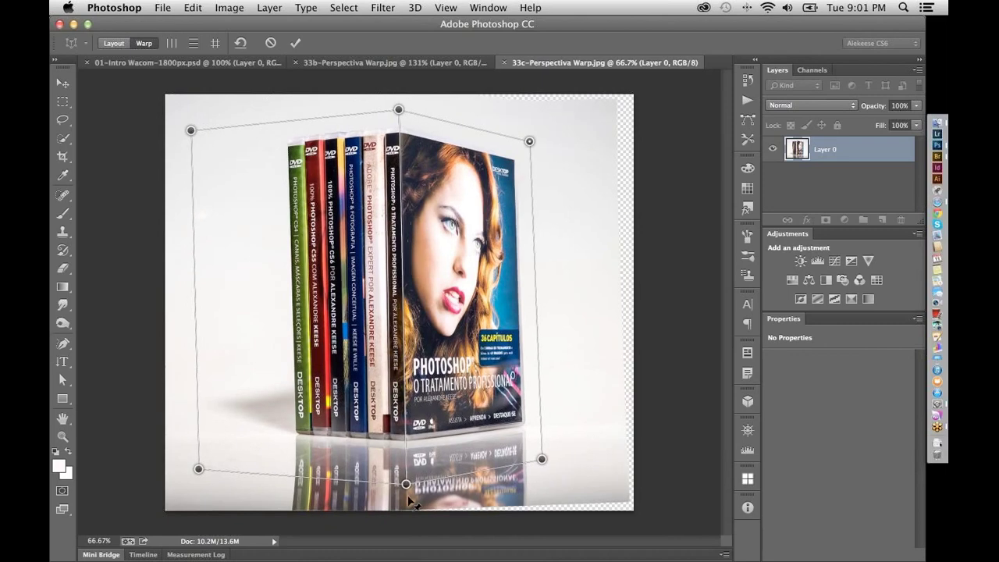
# Straighten the shared edge to vertical, raise its upper pin, and shift it sideways to test the box proportions
pyautogui.keyDown('shift'); pyautogui.click(400, 480); pyautogui.keyUp('shift')
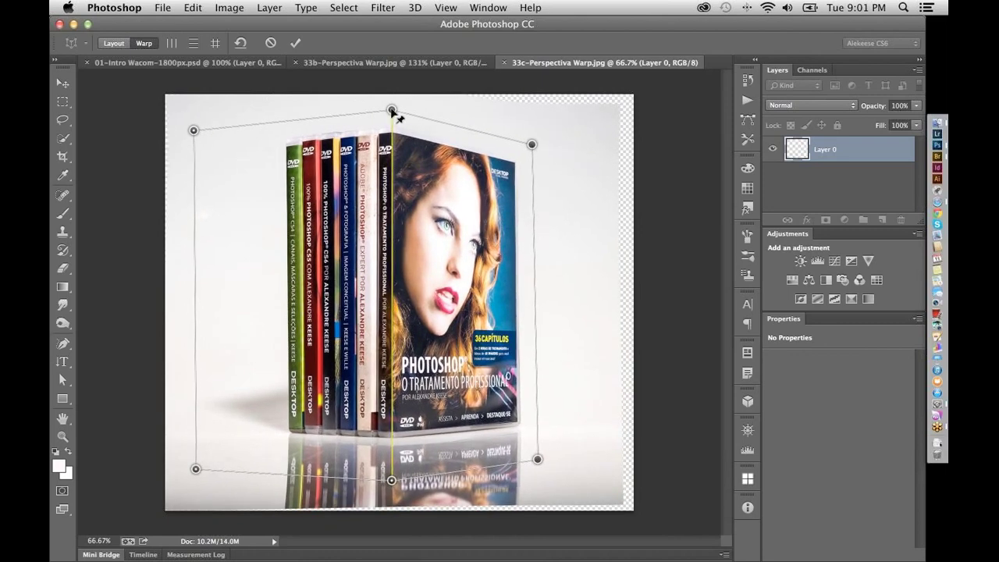
pyautogui.moveTo(392, 110); pyautogui.dragTo(404, 91)
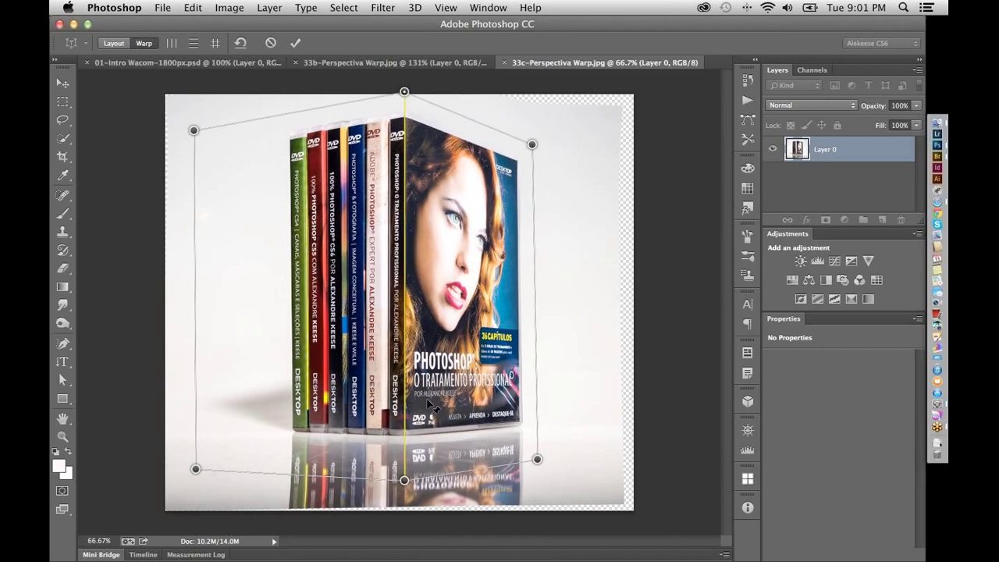
pyautogui.moveTo(404, 480); pyautogui.dragTo(400, 483)
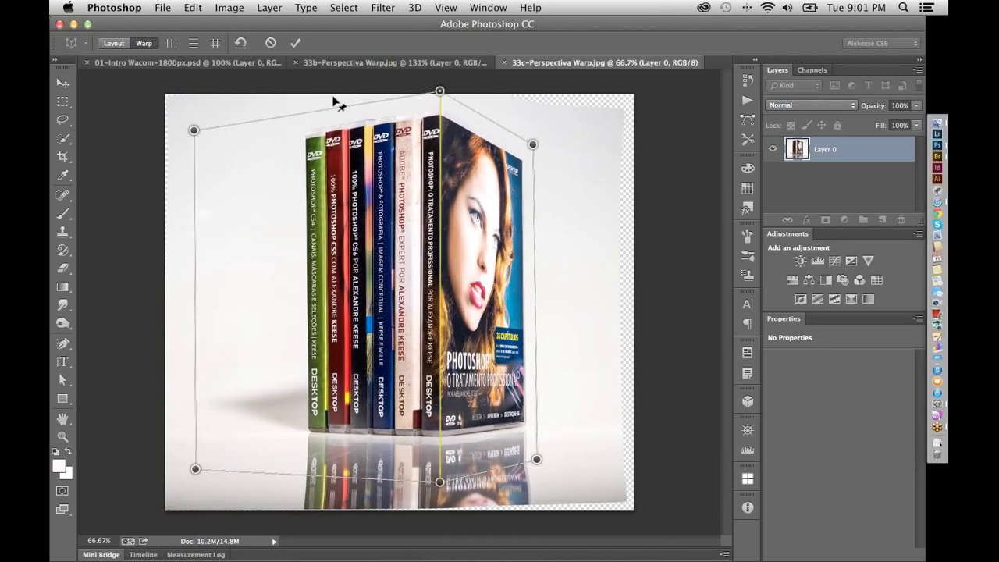
# Reposition the spine plane's outer pins and move the shared edge toward the spines to narrow the spine side
pyautogui.moveTo(229, 134); pyautogui.dragTo(241, 139)
pyautogui.moveTo(196, 469); pyautogui.dragTo(252, 455)
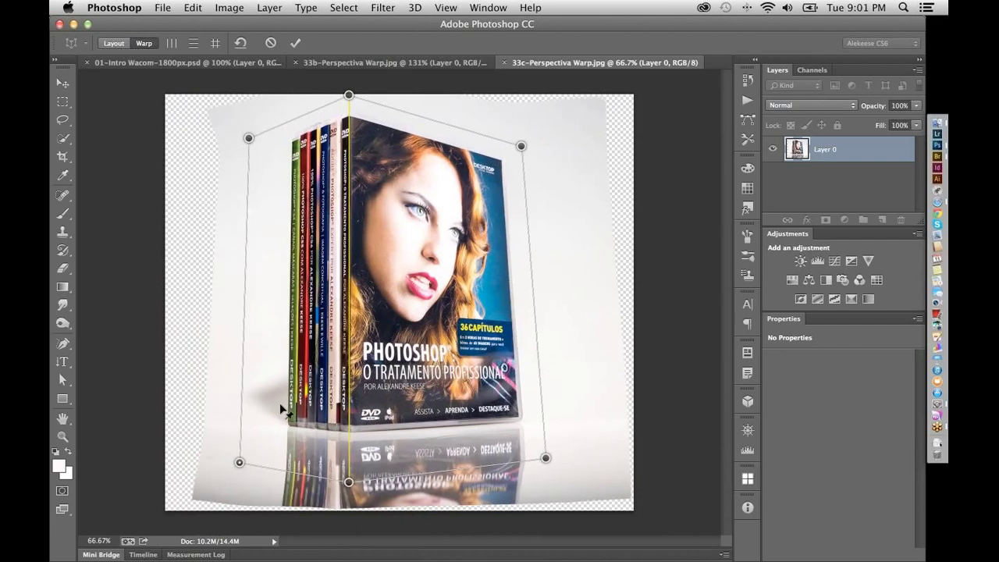
pyautogui.moveTo(349, 96); pyautogui.dragTo(339, 103)
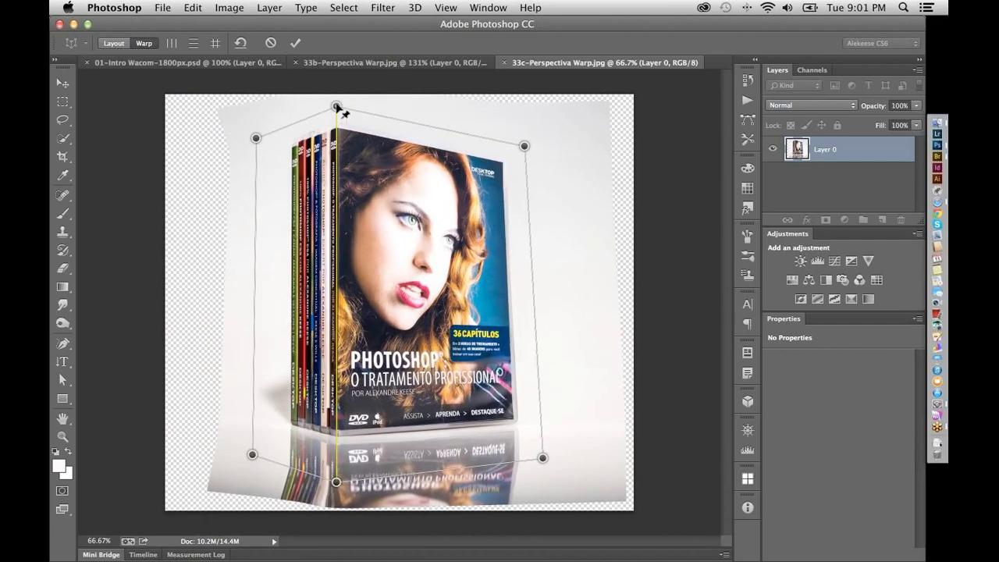
pyautogui.moveTo(257, 139); pyautogui.dragTo(230, 153)
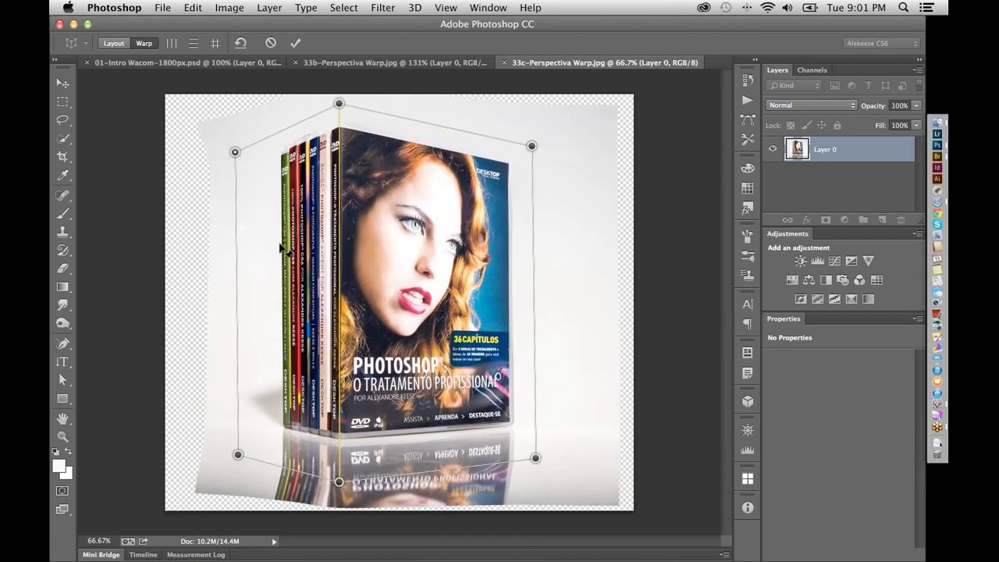
# Move the straightened shared edge back toward the cover to widen the spines, and apply the Perspective Warp
pyautogui.moveTo(339, 481)
pyautogui.mouseDown()
pyautogui.moveTo(439, 486)
pyautogui.moveTo(345, 485)
pyautogui.mouseUp()
pyautogui.moveTo(368, 104); pyautogui.dragTo(367, 106)
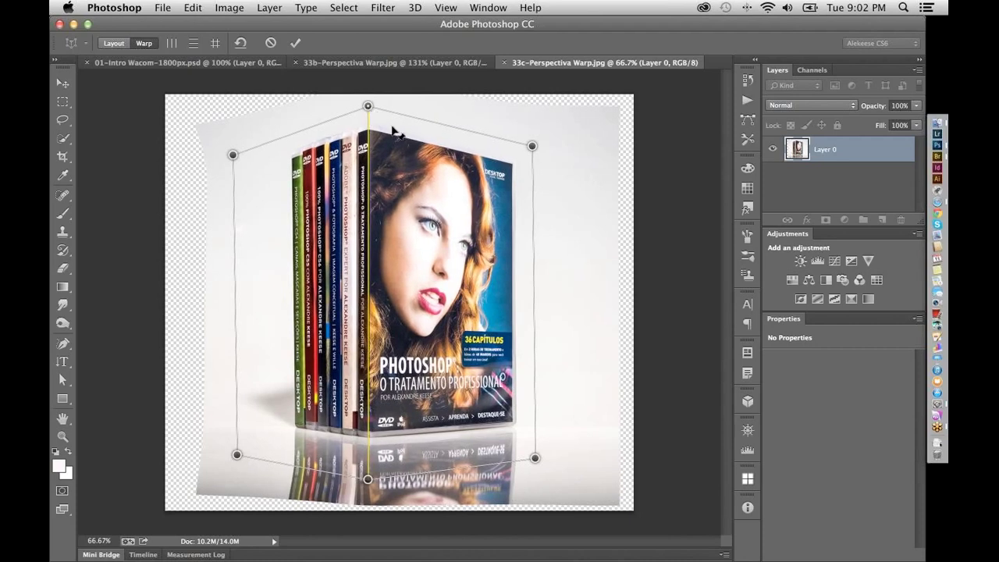
pyautogui.press('Return')
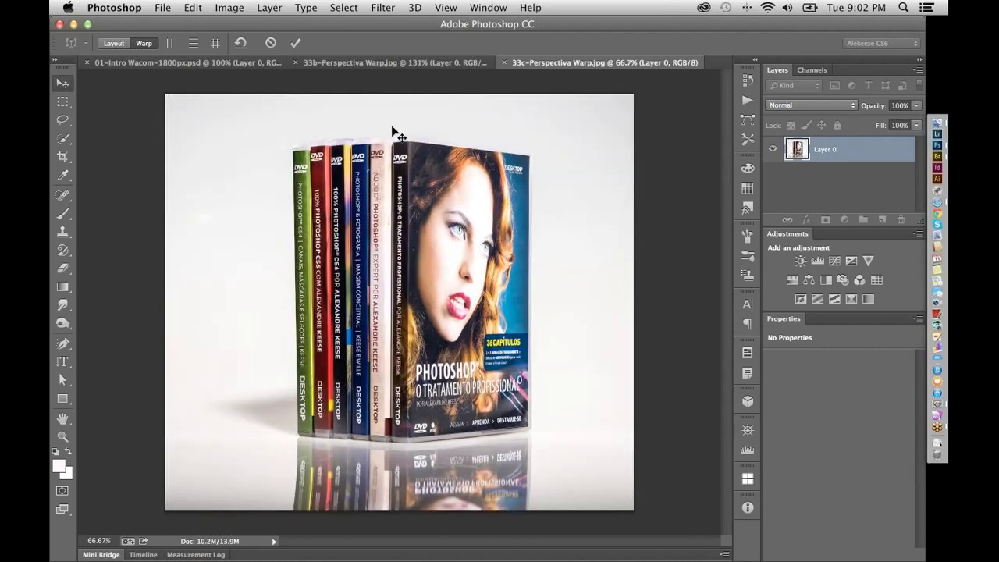
# Examine the warped DVD boxes up close and compare them with the unwarped photo
pyautogui.press('super+plus')
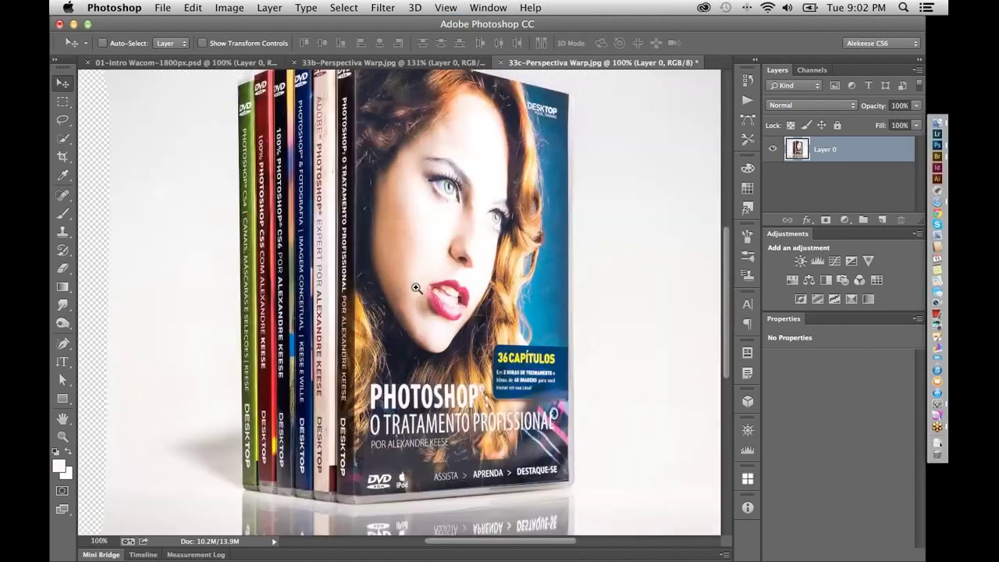
pyautogui.press('z')
pyautogui.rightClick(424, 285)
pyautogui.press('Escape')
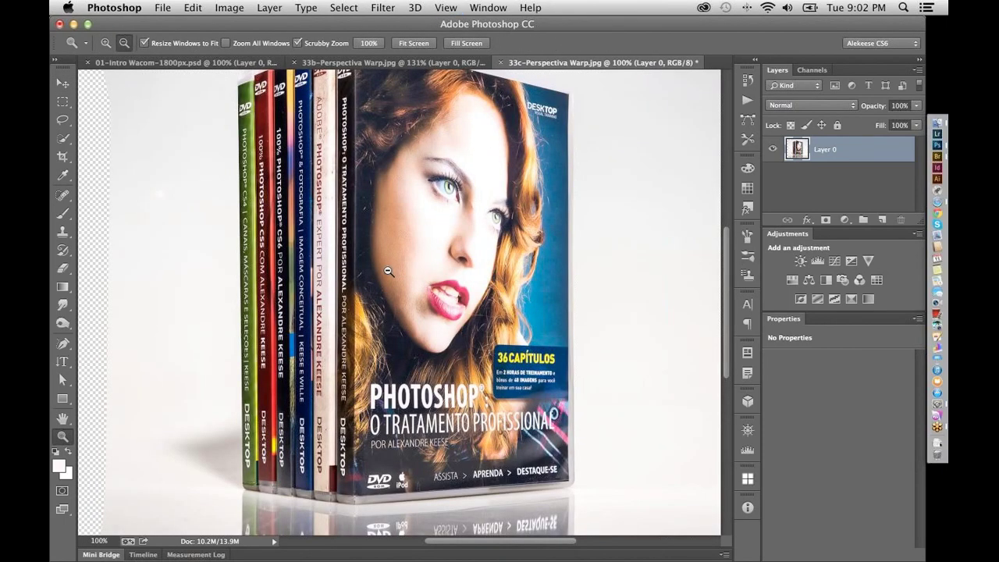
pyautogui.click(388, 271)
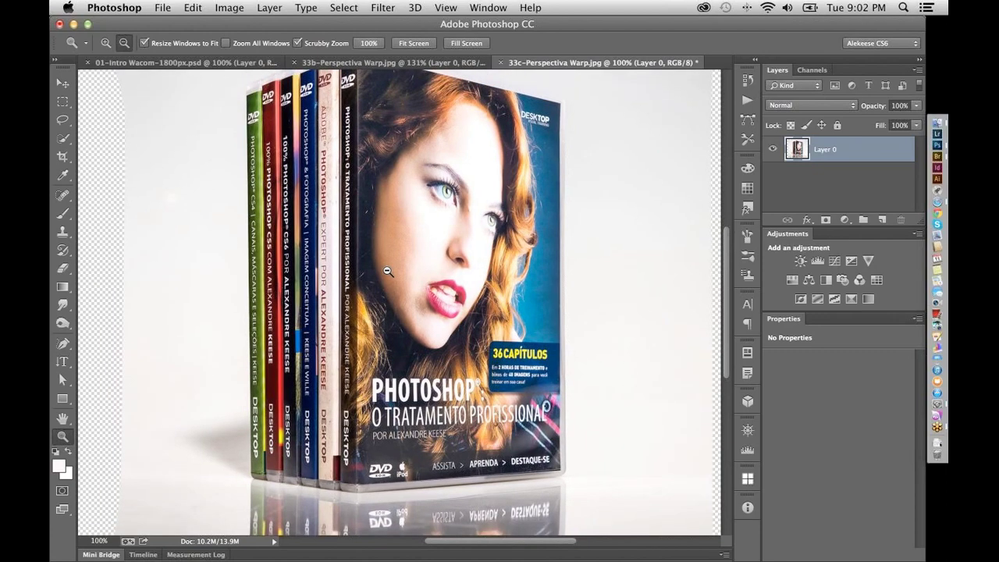
pyautogui.click(388, 271)
pyautogui.click(417, 283)
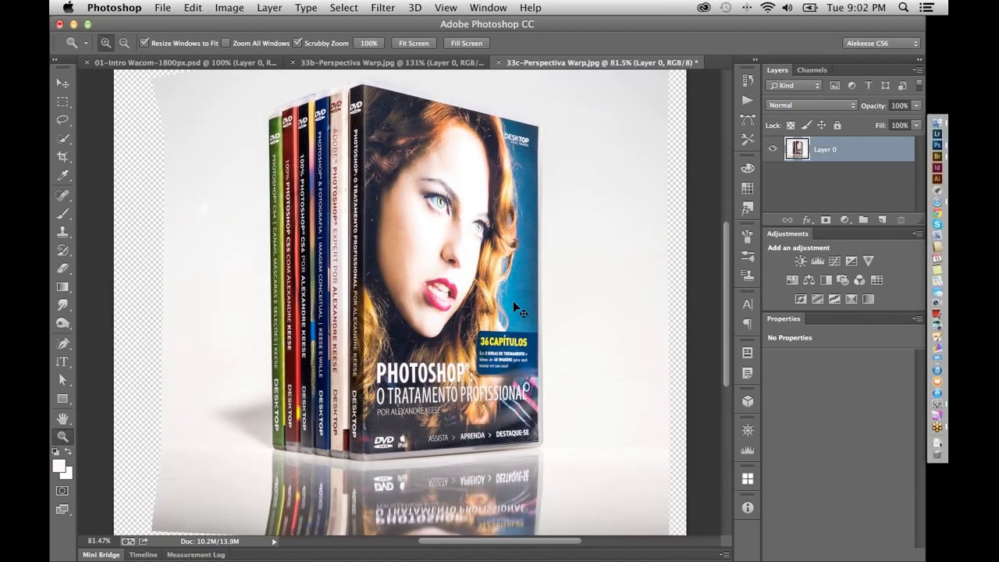
pyautogui.press('super+z')
# Look at the Wacom Webinar folder in Adobe Bridge and return to Photoshop
pyautogui.press('super+Tab')
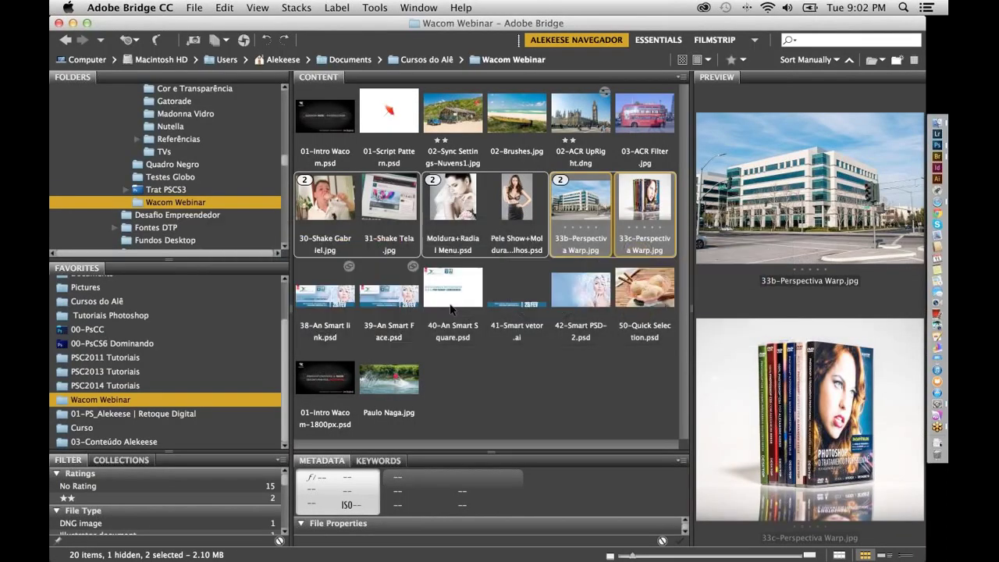
pyautogui.press('super+Tab')
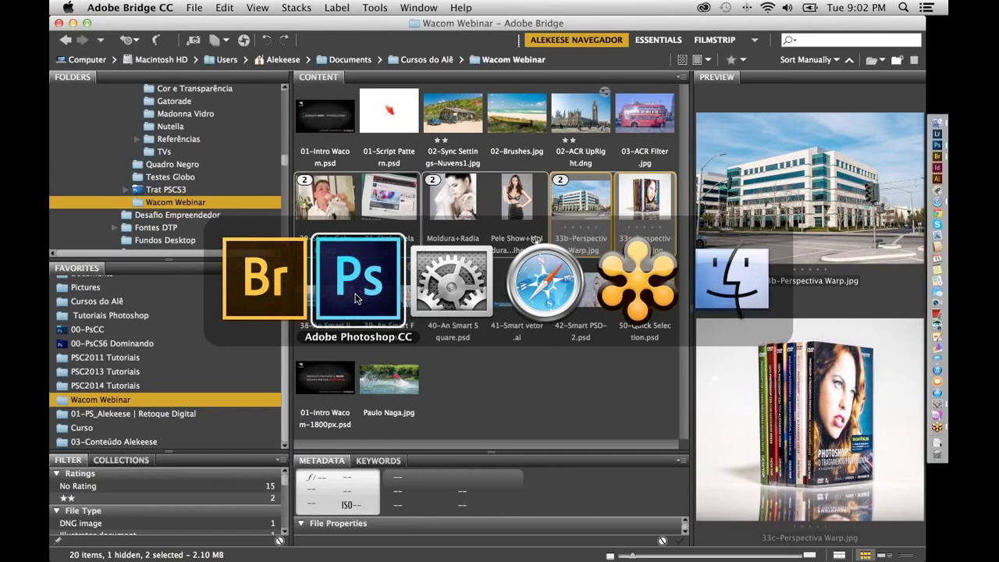
pyautogui.click(355, 298)
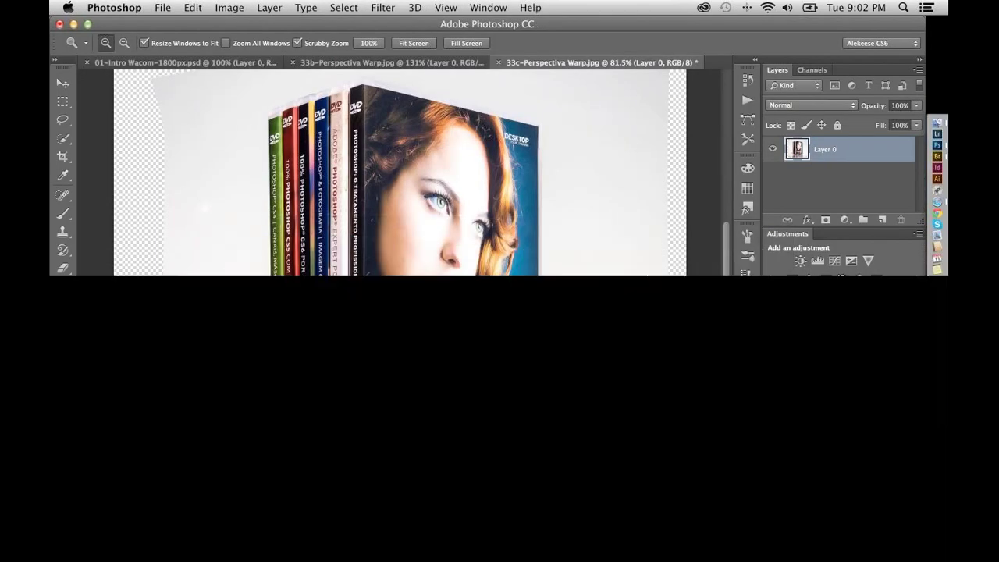
# Switch to Safari and load facebook.com in the tab showing the Photoshop Conference site
pyautogui.press('super+Tab')
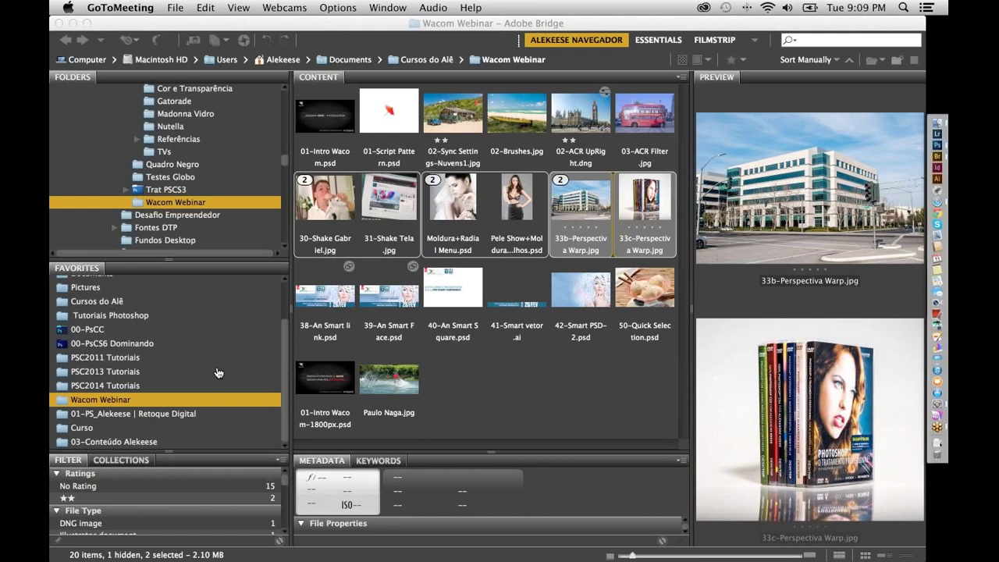
pyautogui.press('super+Tab')
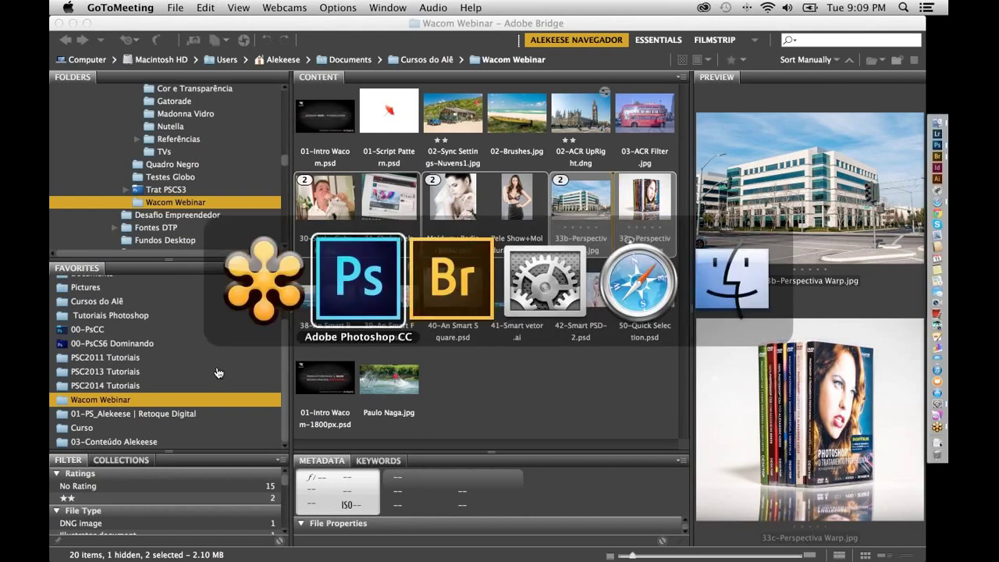
pyautogui.press('super+Tab')
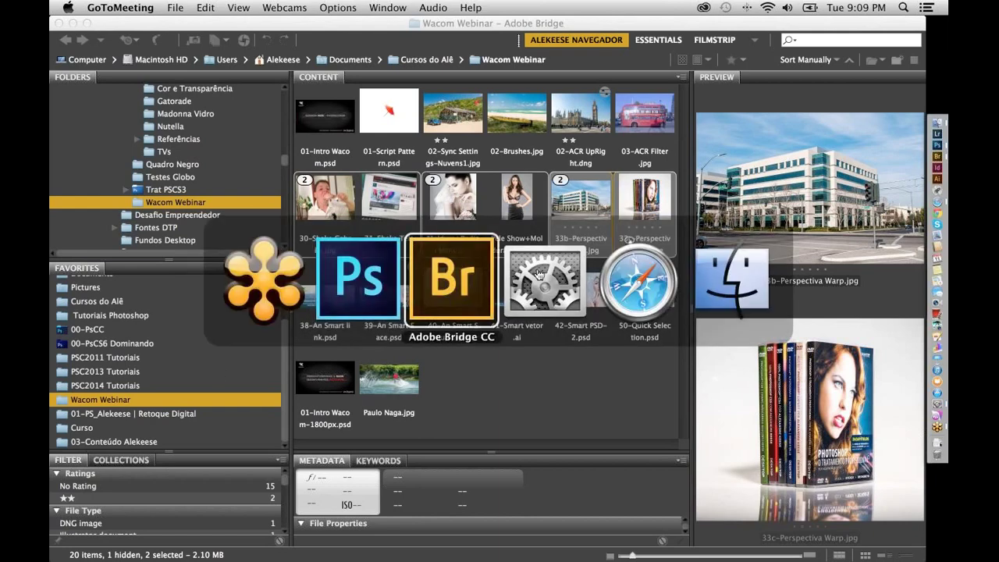
pyautogui.click(634, 291)
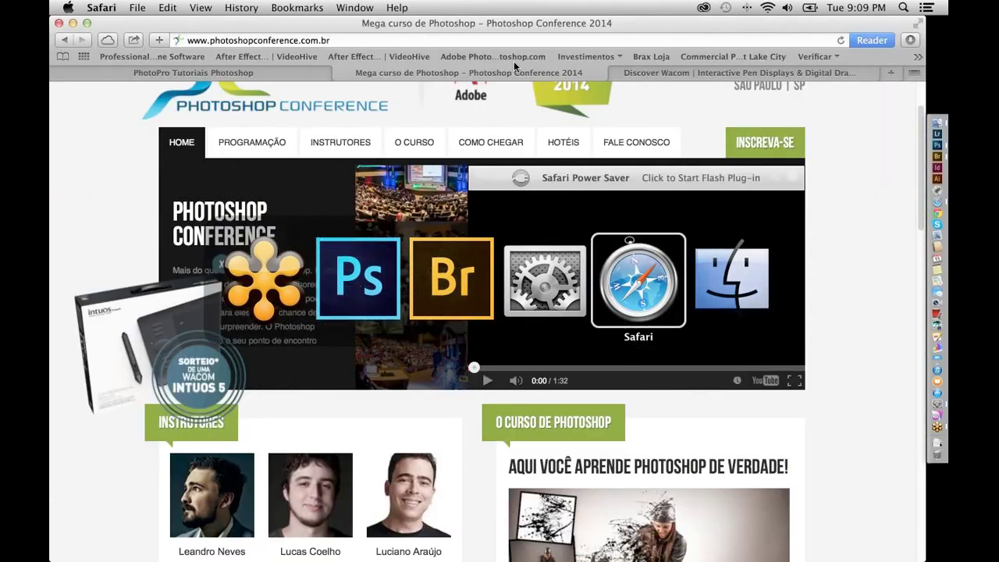
pyautogui.click(529, 40)
pyautogui.write('fa')
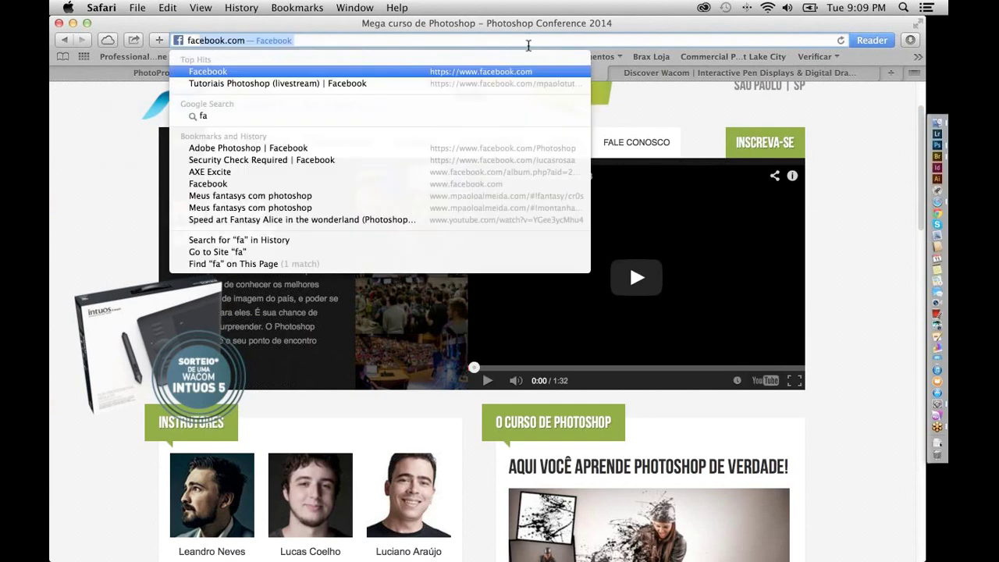
pyautogui.write('ce')
pyautogui.press('Return')
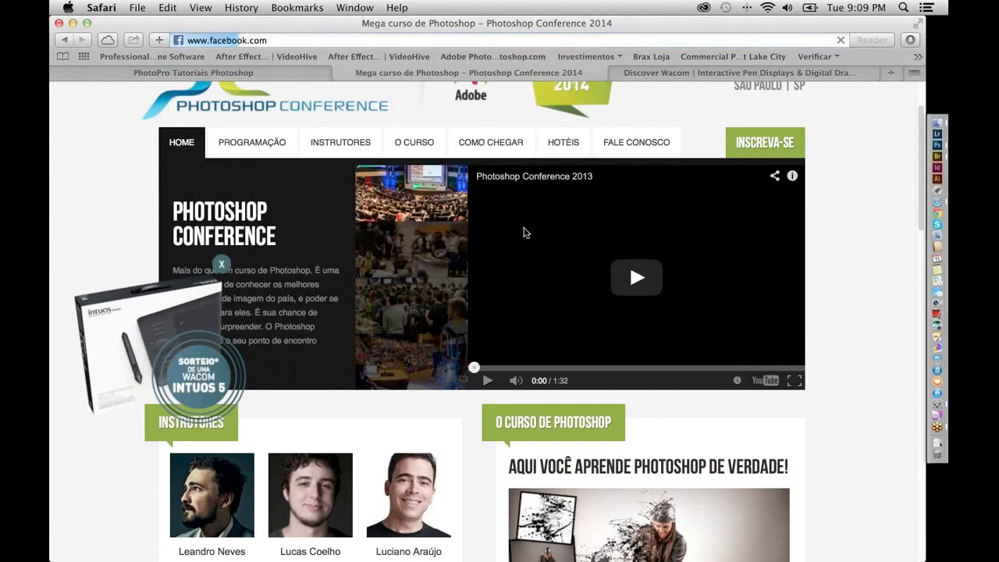
# Switch to Chrome and open facebook.com in place of the PhotoPro start page
pyautogui.click(938, 212)
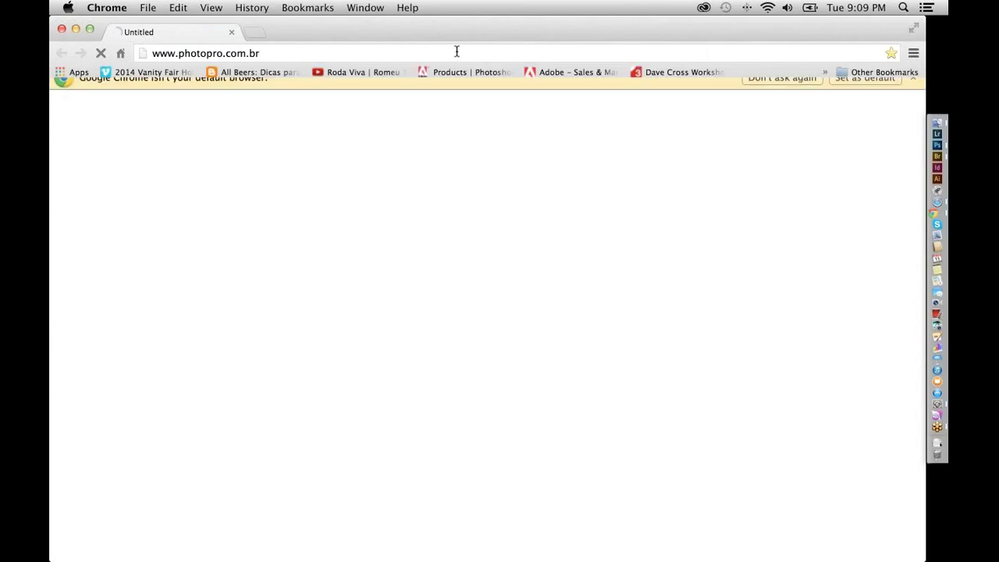
pyautogui.click(446, 57)
pyautogui.write('f')
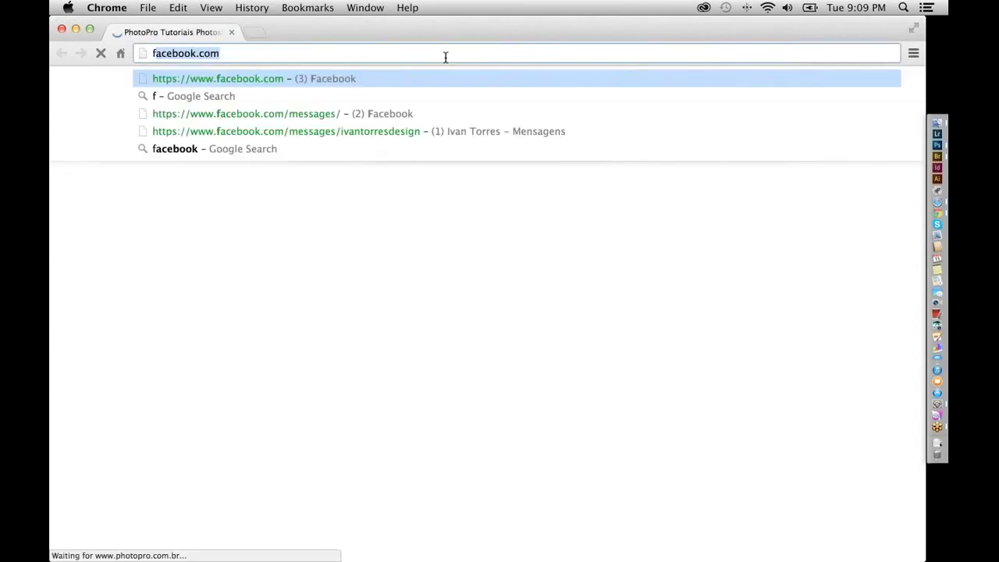
pyautogui.write('ace')
pyautogui.press('Return')
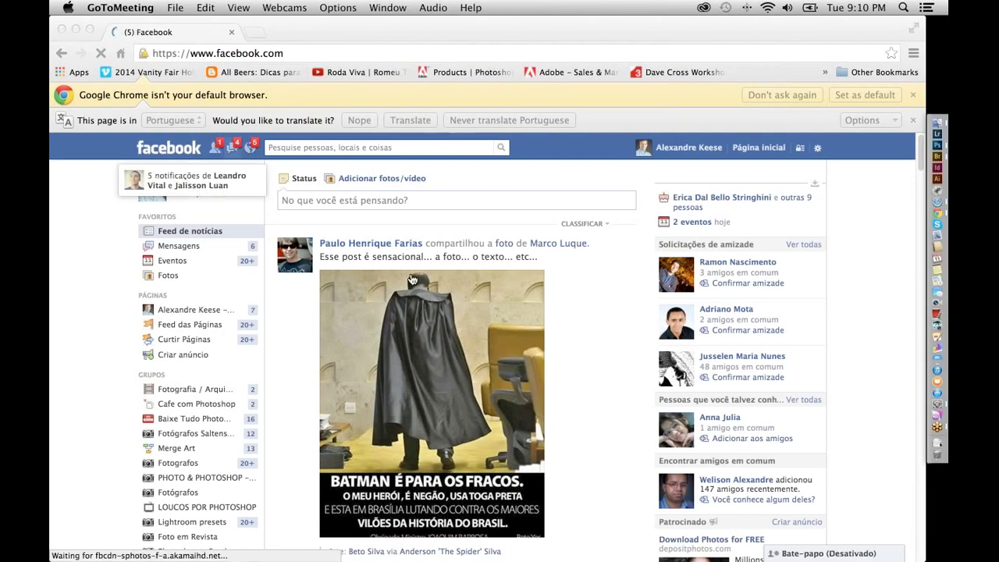
# Look at the Facebook page in Safari and return to Photoshop
pyautogui.press('super+Tab')
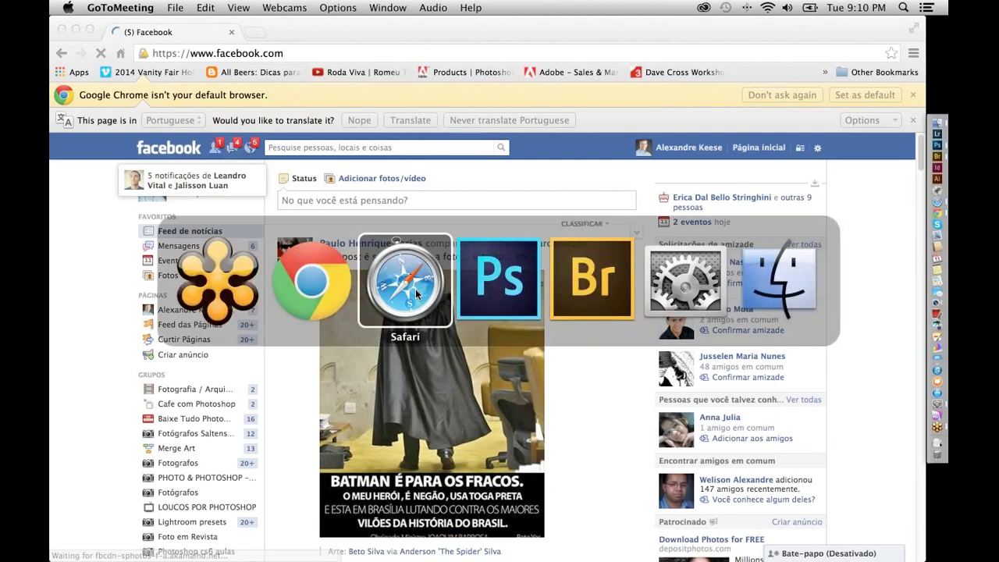
pyautogui.click(415, 289)
pyautogui.press('super+Tab')
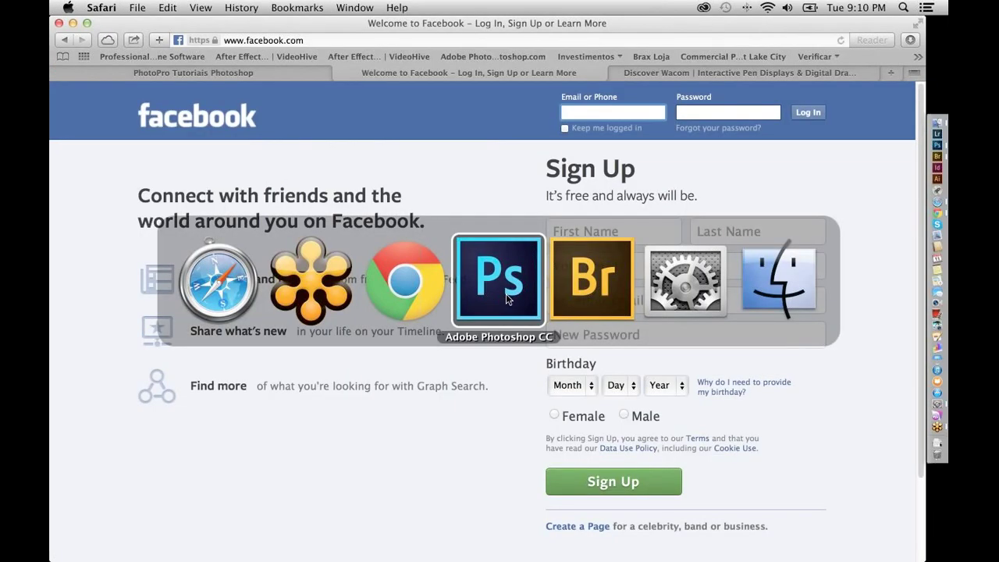
pyautogui.click(506, 293)
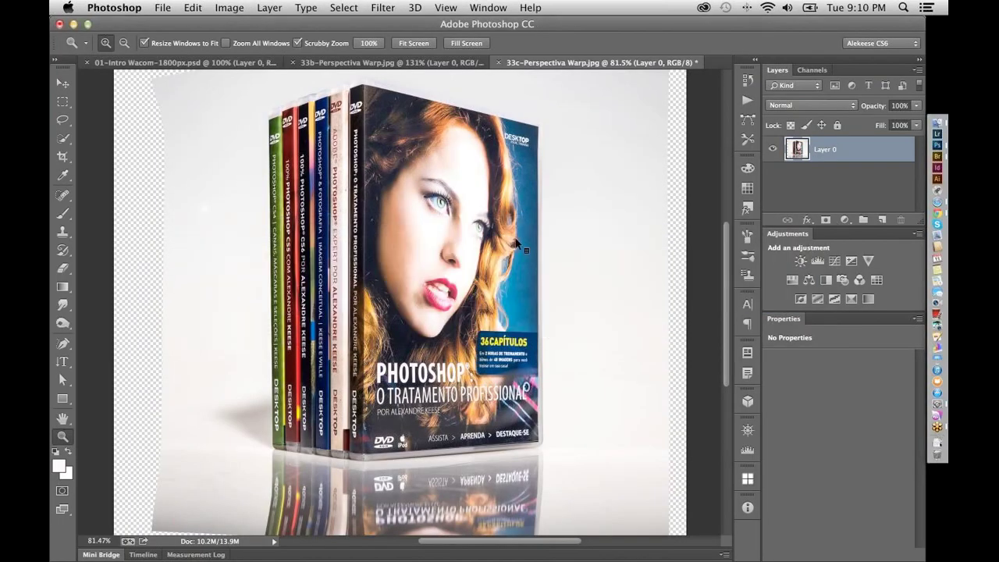
# Show the Wacom intro presentation in full screen and bring up the PhotoPro store discount slide
pyautogui.hotkey('ctrl', 'Tab')
pyautogui.press('f')
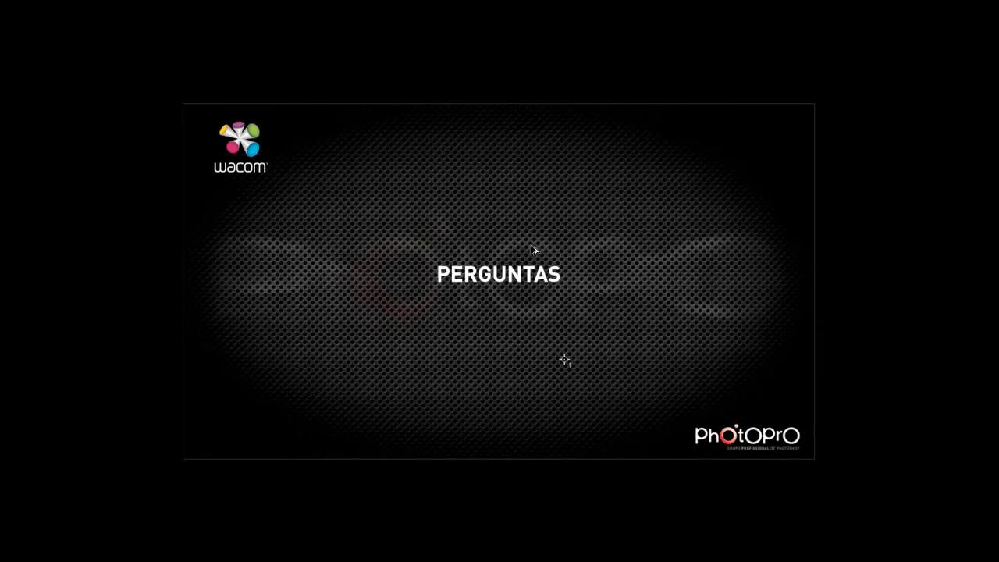
pyautogui.hotkey('ctrl', 'Tab')
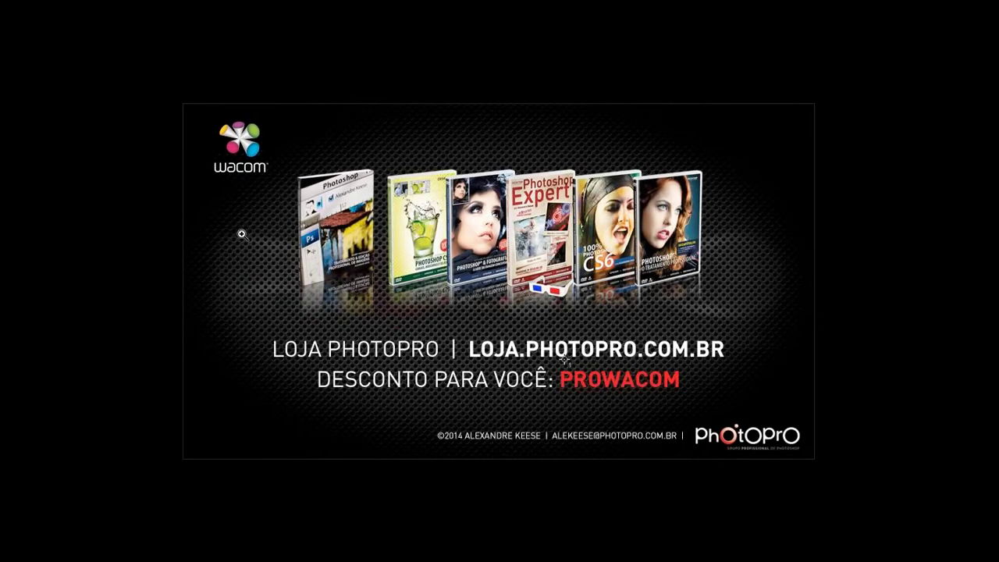